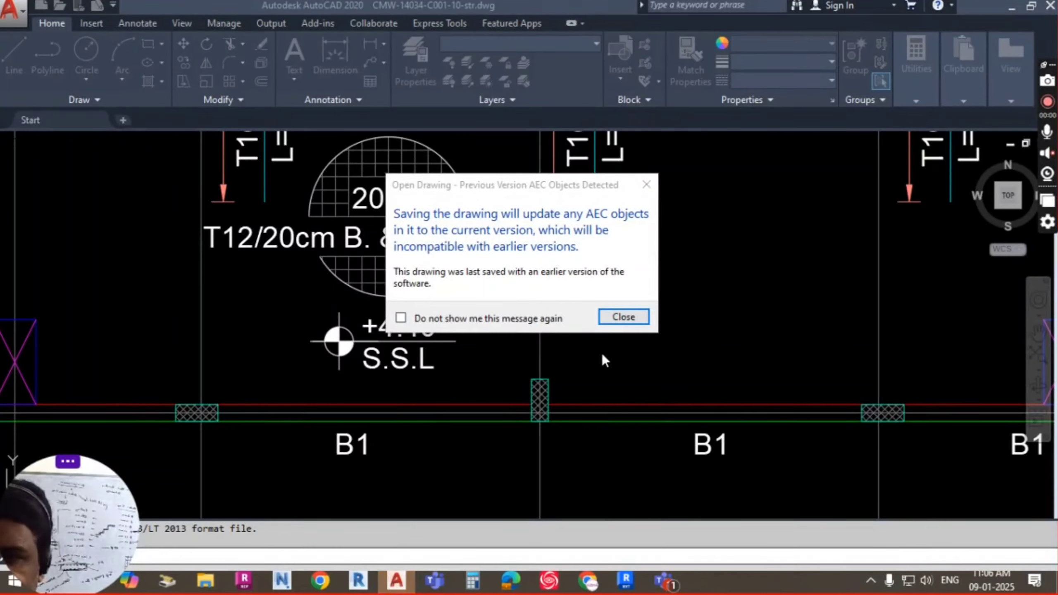
Dismiss the notice about previous-version AEC objects and locate the footings schedule among the structural plans
click(623, 316)
scroll(537, 300, down, 6)
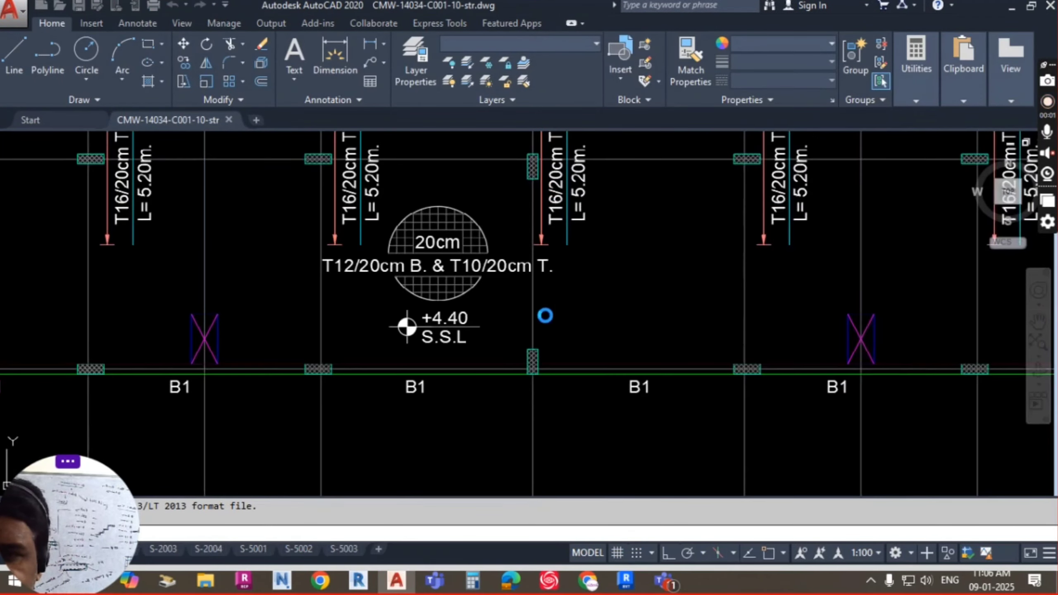
scroll(583, 271, down, 5)
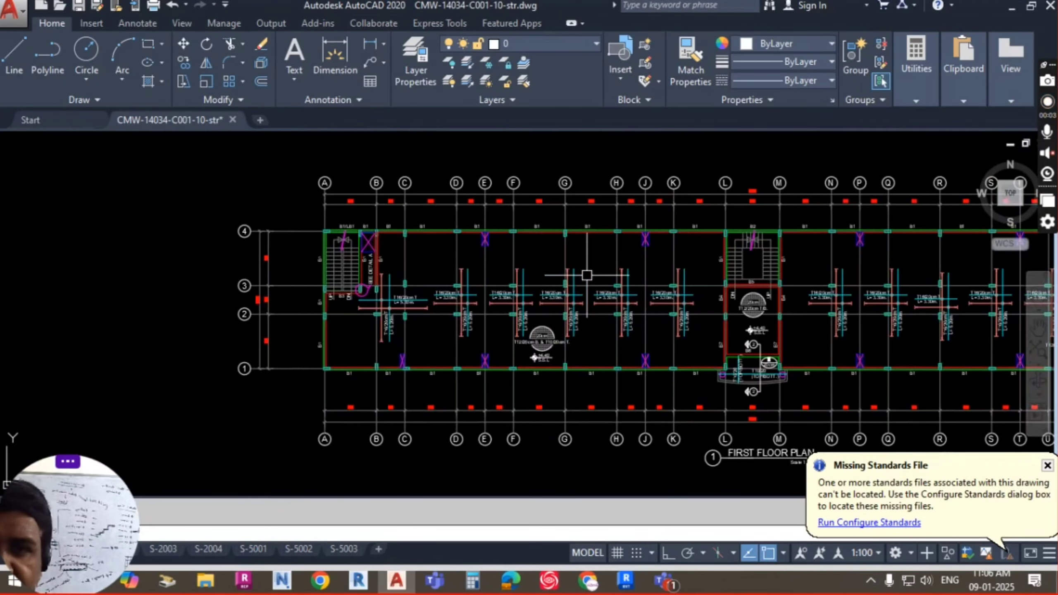
scroll(591, 292, up, 4)
scroll(600, 318, down, 5)
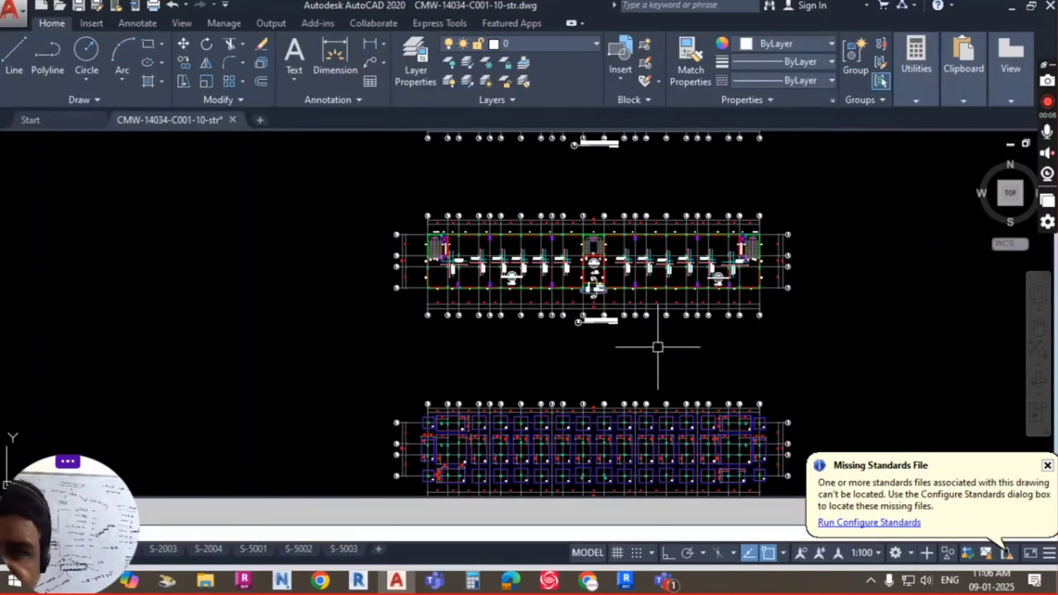
scroll(483, 229, up, 4)
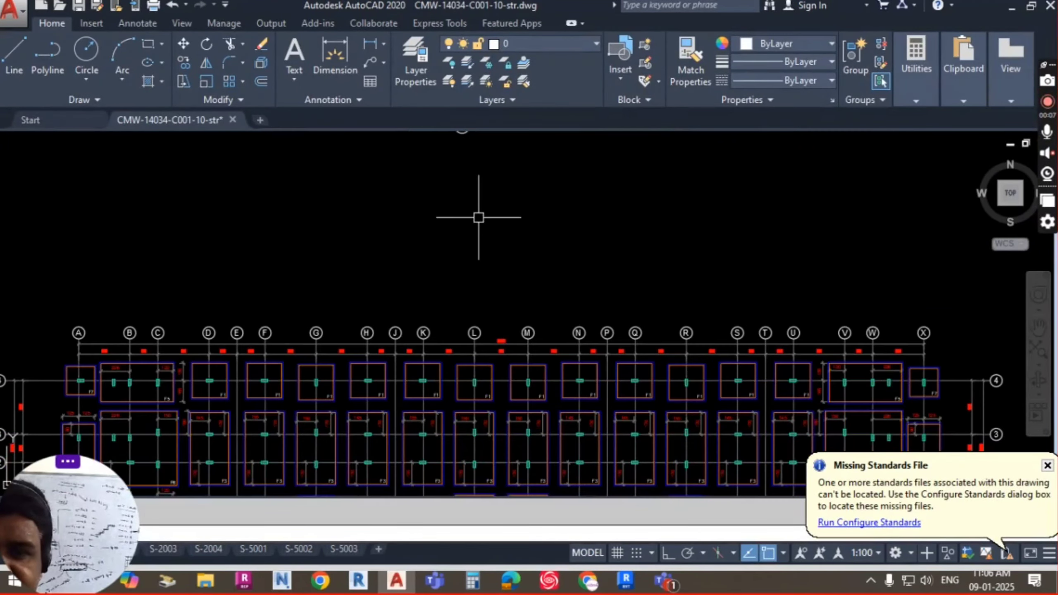
scroll(458, 278, down, 6)
scroll(668, 427, up, 6)
middle_drag(668, 440, 534, 100)
middle_drag(546, 183, 562, 314)
scroll(554, 307, up, 5)
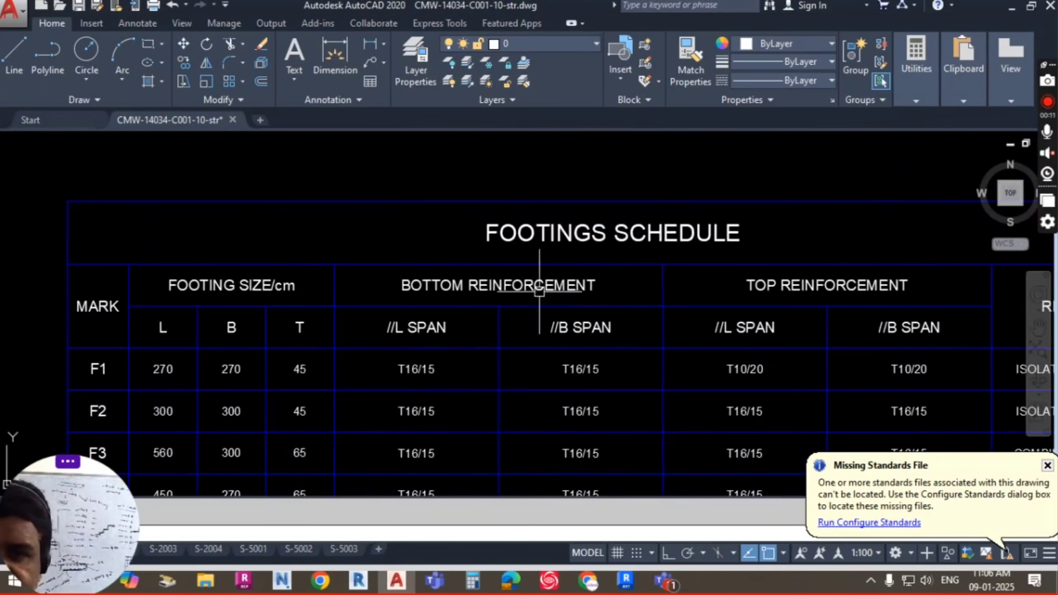
Examine the bottom and top reinforcement columns of the footings schedule, focusing on the L-span bar size and spacing for F1
scroll(486, 321, down, 1)
middle_drag(486, 321, 540, 236)
scroll(540, 179, up, 5)
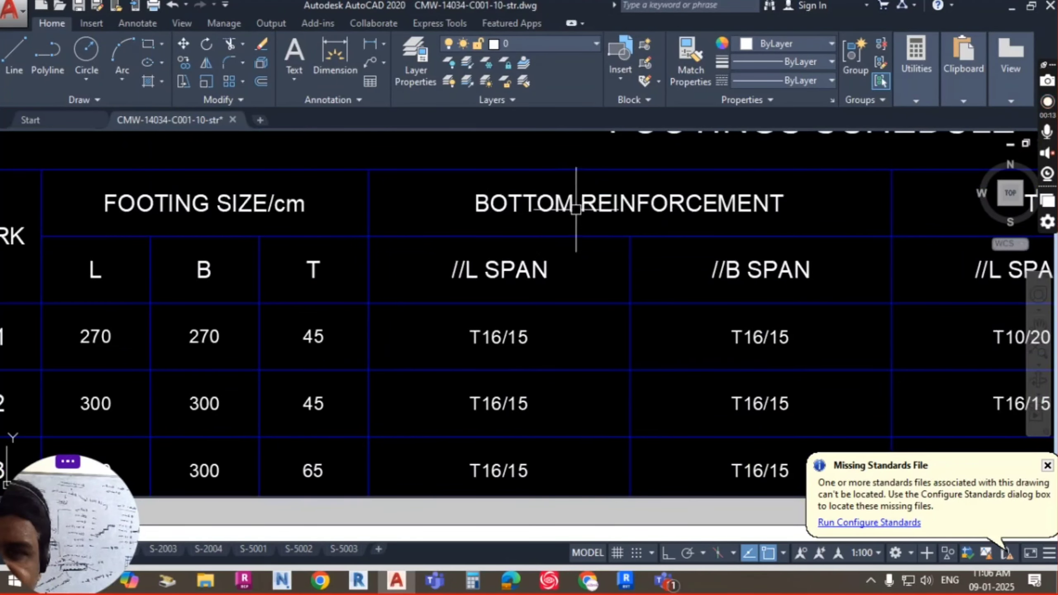
scroll(741, 220, down, 2)
middle_drag(740, 220, 524, 206)
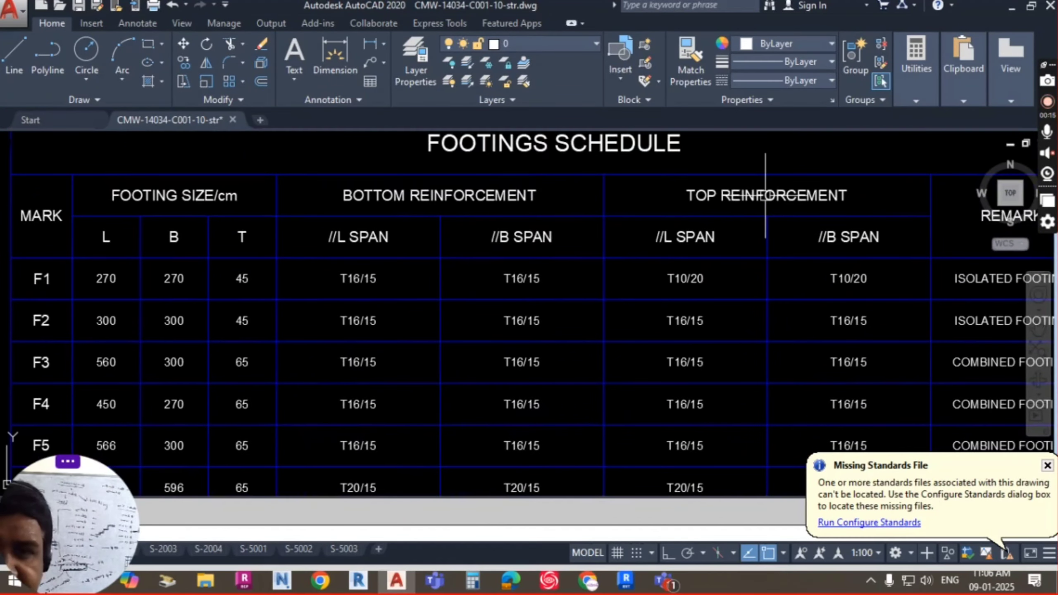
mouse_move(399, 296)
middle_down()
mouse_move(618, 274)
mouse_move(562, 289)
middle_up()
scroll(588, 267, up, 4)
scroll(587, 300, down, 3)
scroll(513, 278, up, 3)
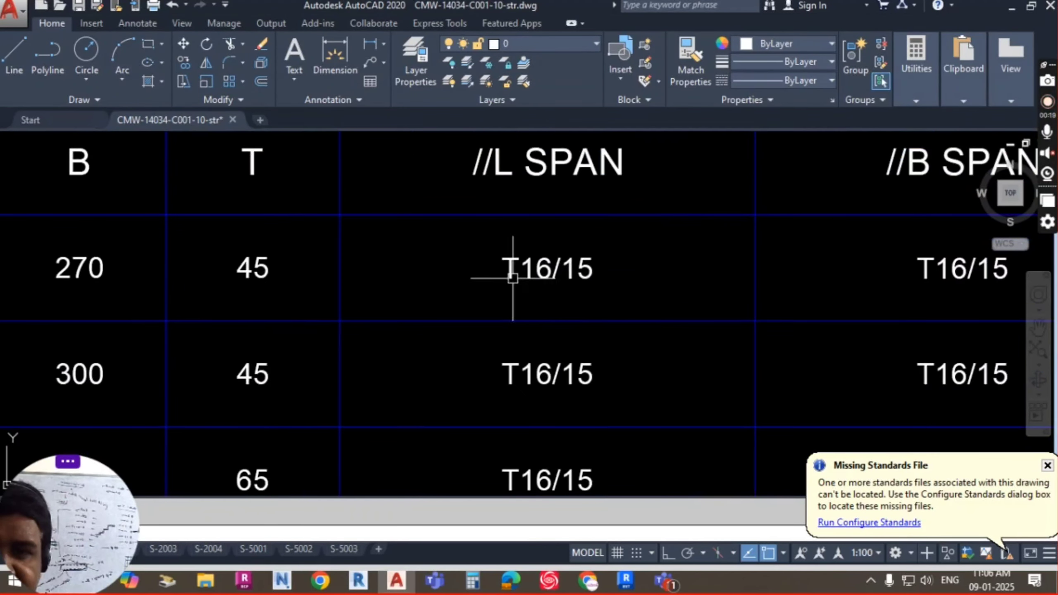
scroll(525, 270, down, 3)
scroll(523, 269, up, 4)
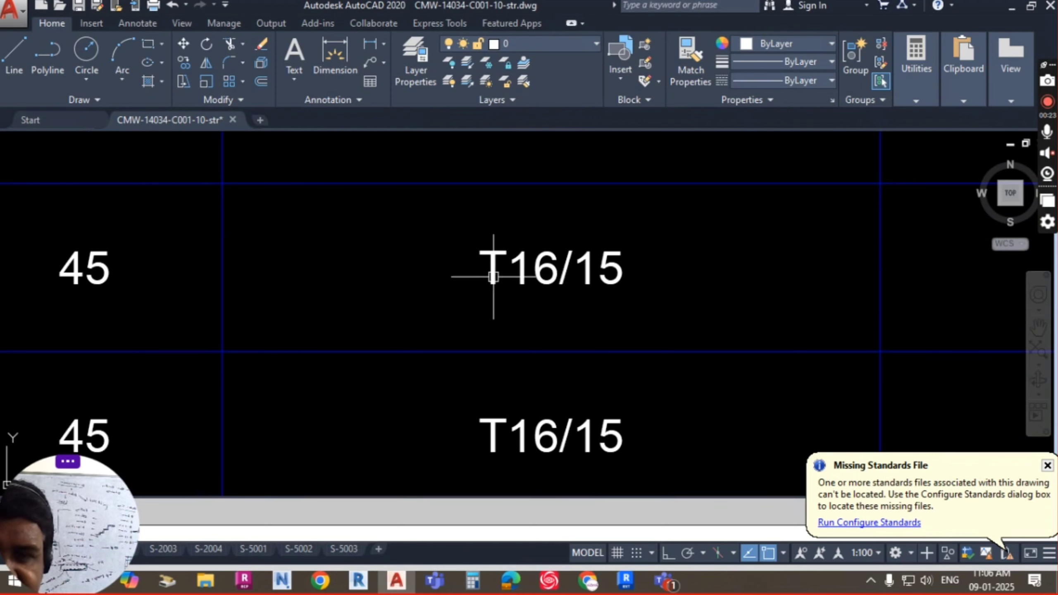
scroll(495, 271, down, 3)
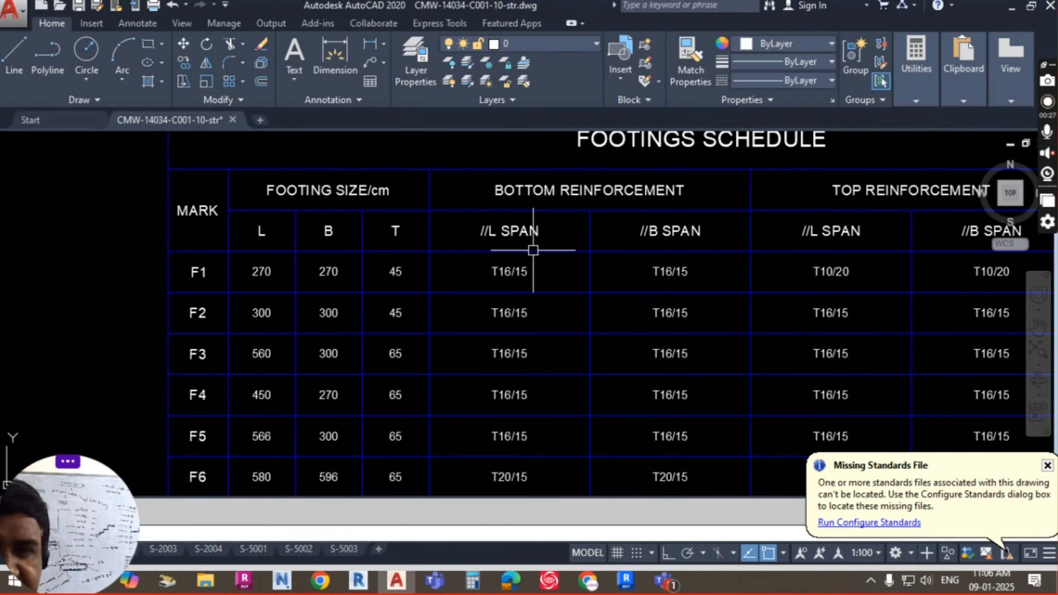
Examine the sizes and reinforcement of footings F6 to F8 in the lower rows of the footings schedule
scroll(538, 264, down, 4)
middle_drag(526, 297, 466, 213)
scroll(463, 227, up, 2)
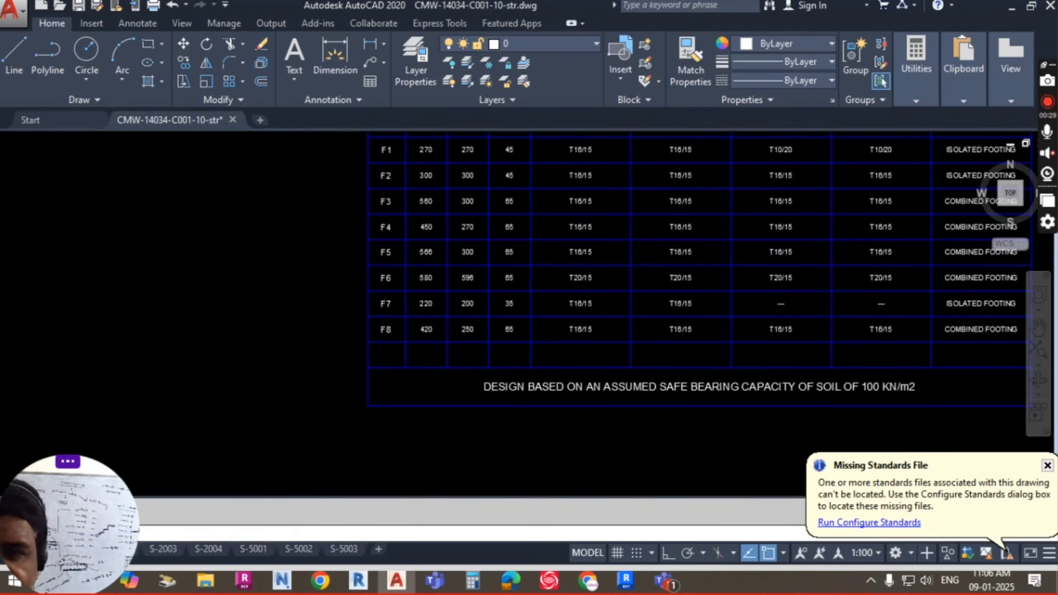
scroll(237, 337, up, 4)
middle_drag(745, 327, 396, 306)
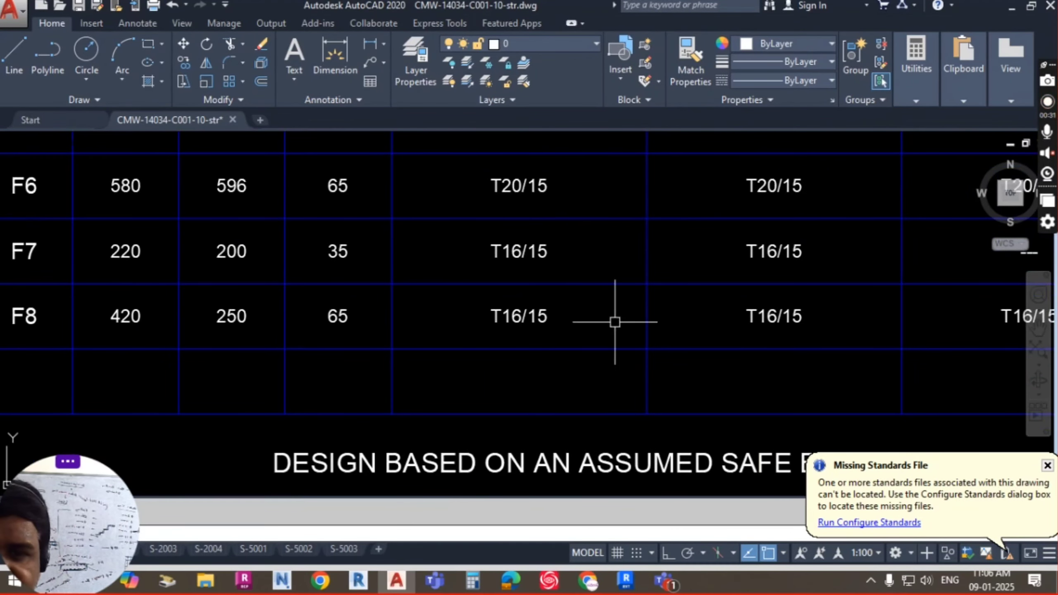
middle_drag(525, 315, 429, 309)
middle_drag(629, 313, 514, 313)
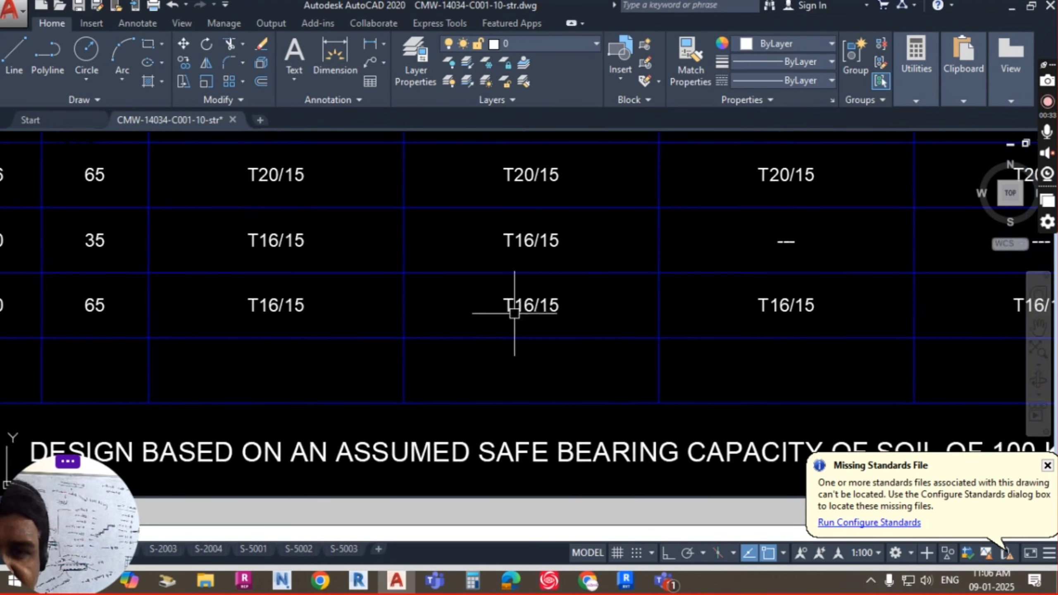
scroll(559, 311, up, 4)
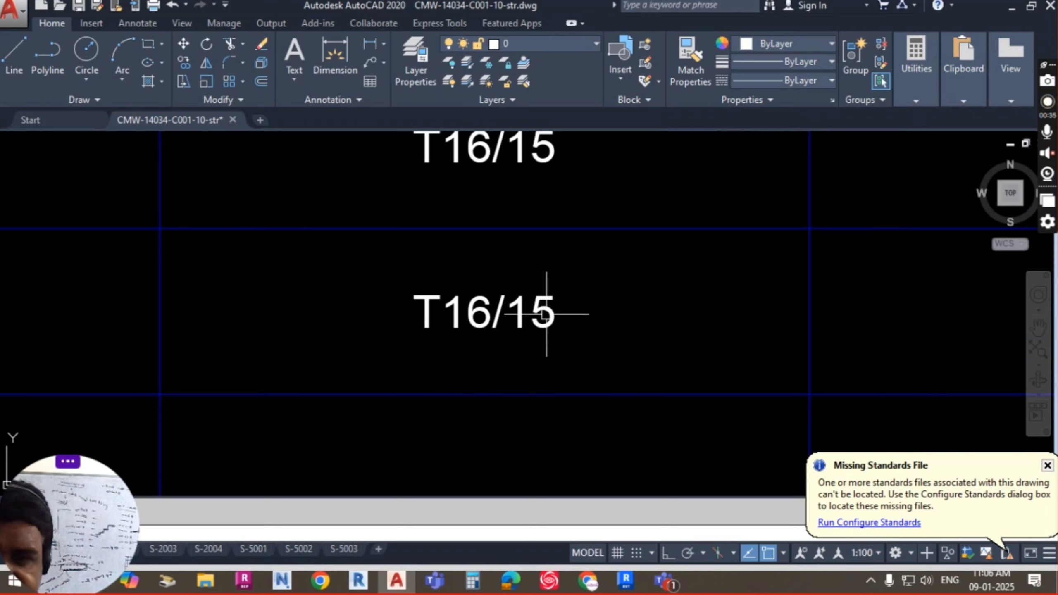
scroll(546, 315, down, 4)
scroll(567, 250, down, 5)
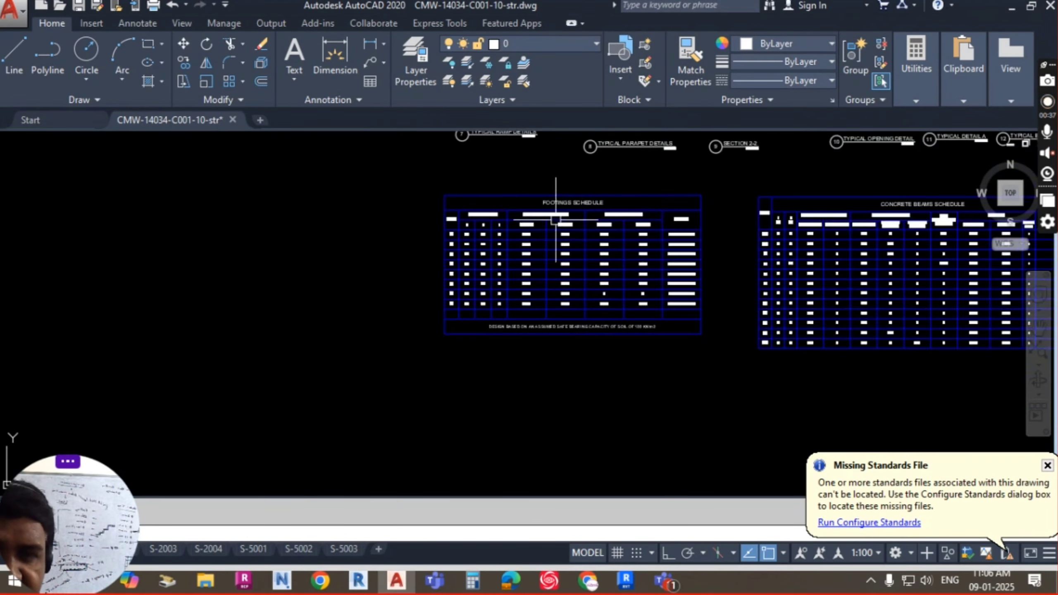
Review the whole footings schedule again, comparing the bottom and top reinforcement columns along both spans
scroll(557, 222, up, 4)
scroll(583, 368, up, 2)
scroll(531, 349, down, 6)
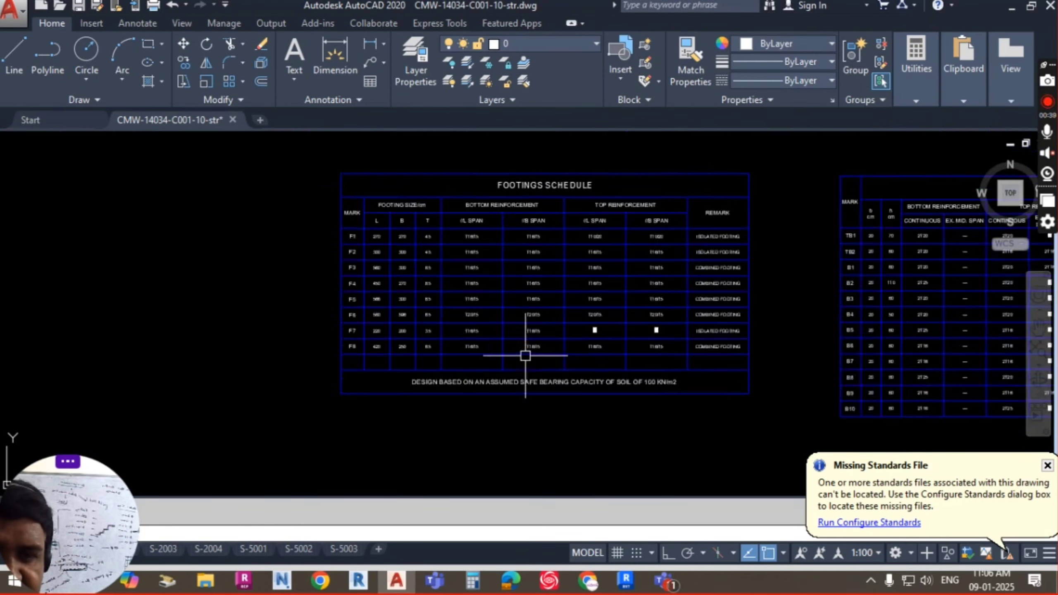
scroll(645, 317, up, 4)
scroll(655, 319, up, 3)
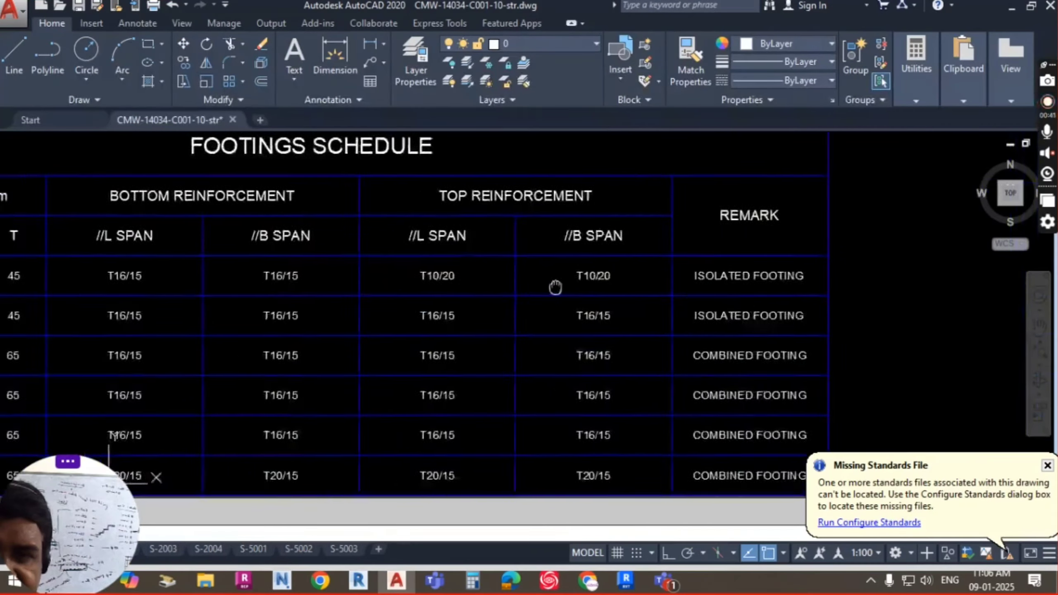
scroll(591, 262, down, 1)
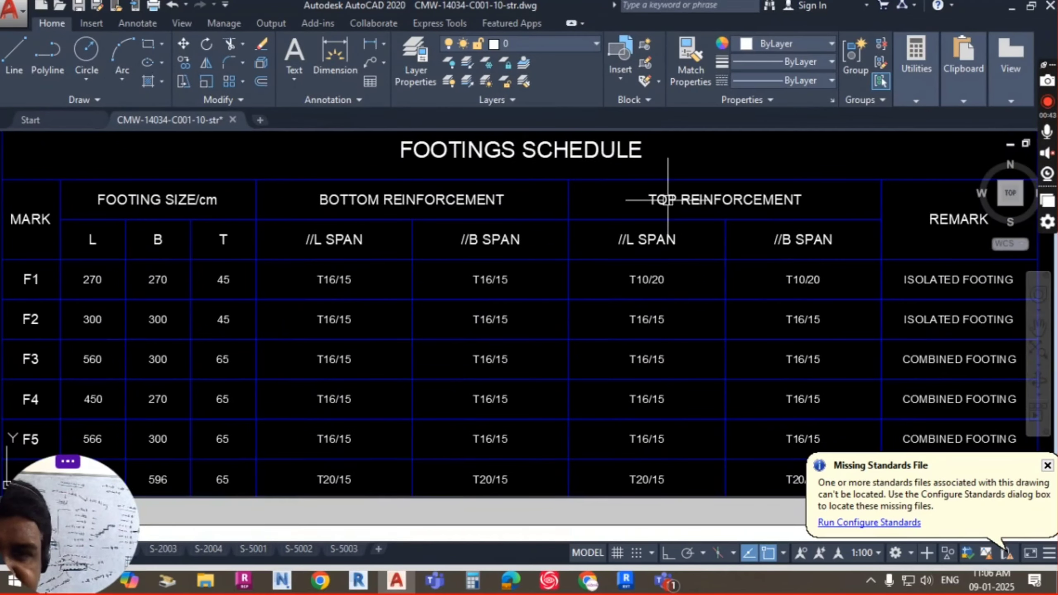
scroll(396, 218, down, 6)
scroll(454, 239, up, 7)
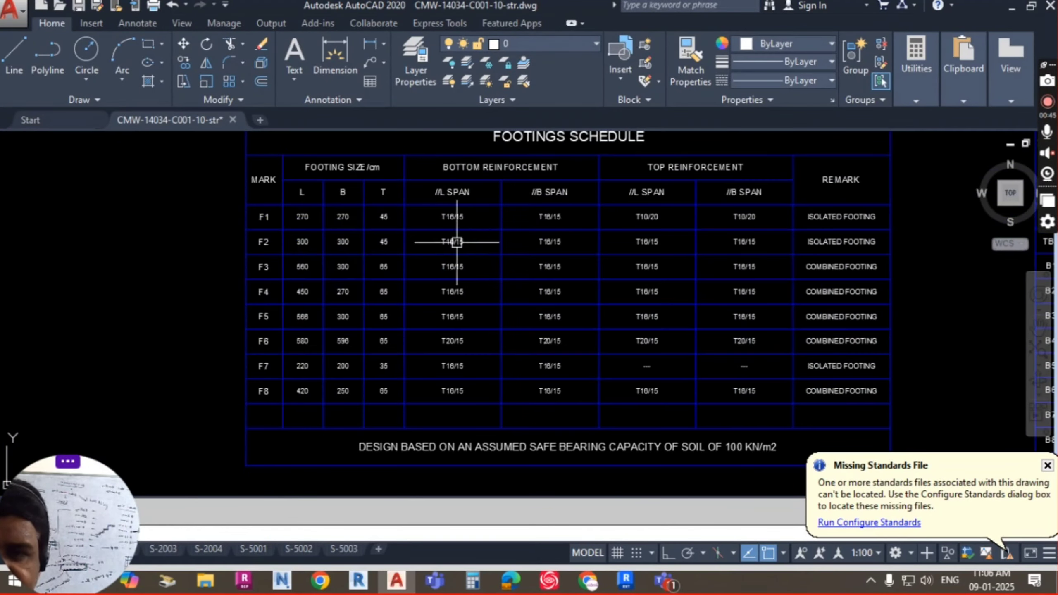
scroll(455, 345, up, 1)
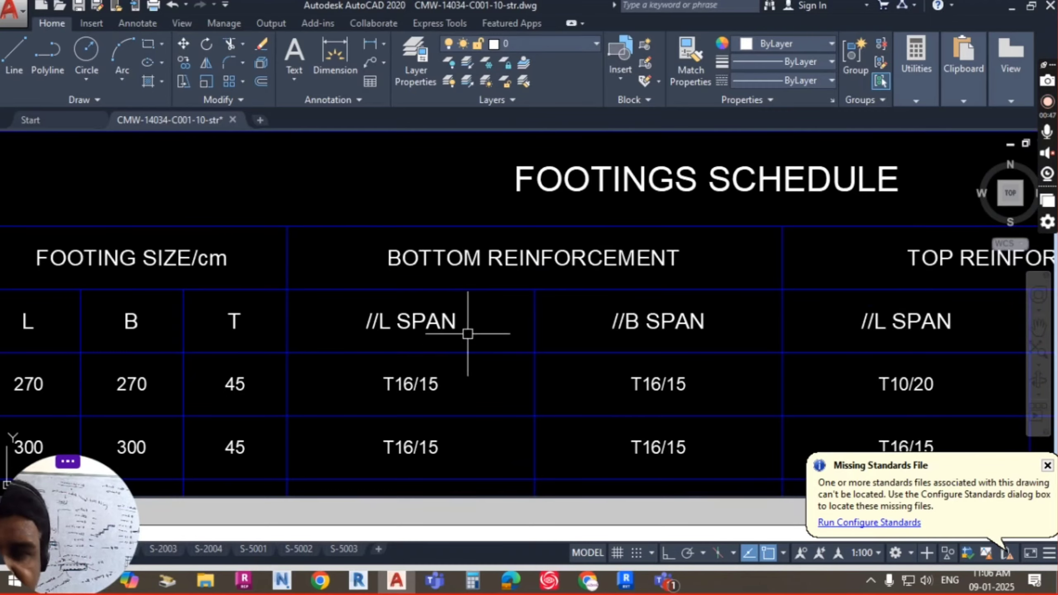
scroll(470, 333, down, 7)
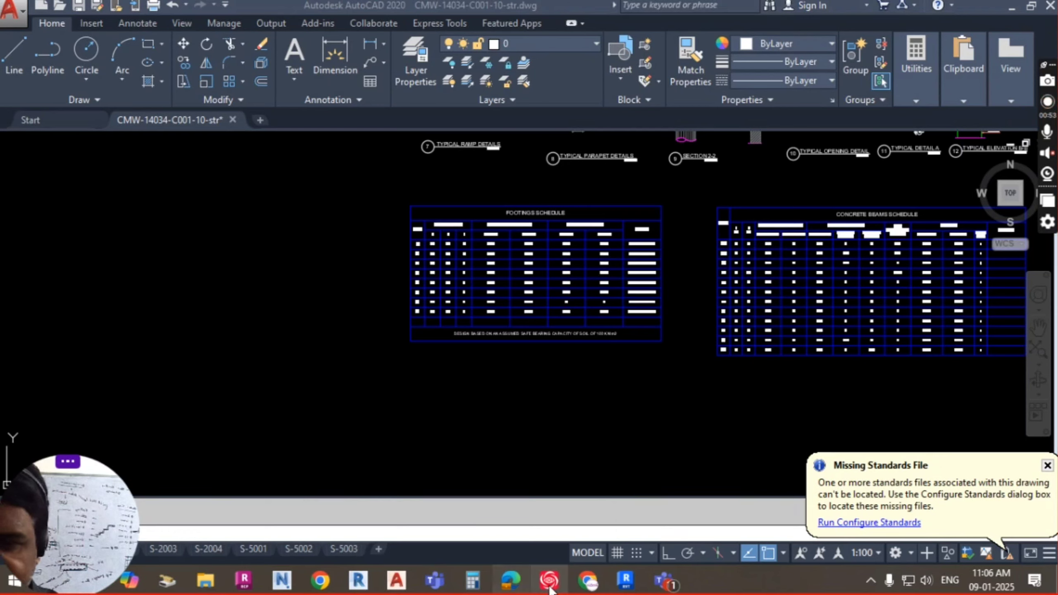
Switch to the Revit project and open the Foundation Level structural plan at the isolated footings along grid 4
mouse_move(625, 580)
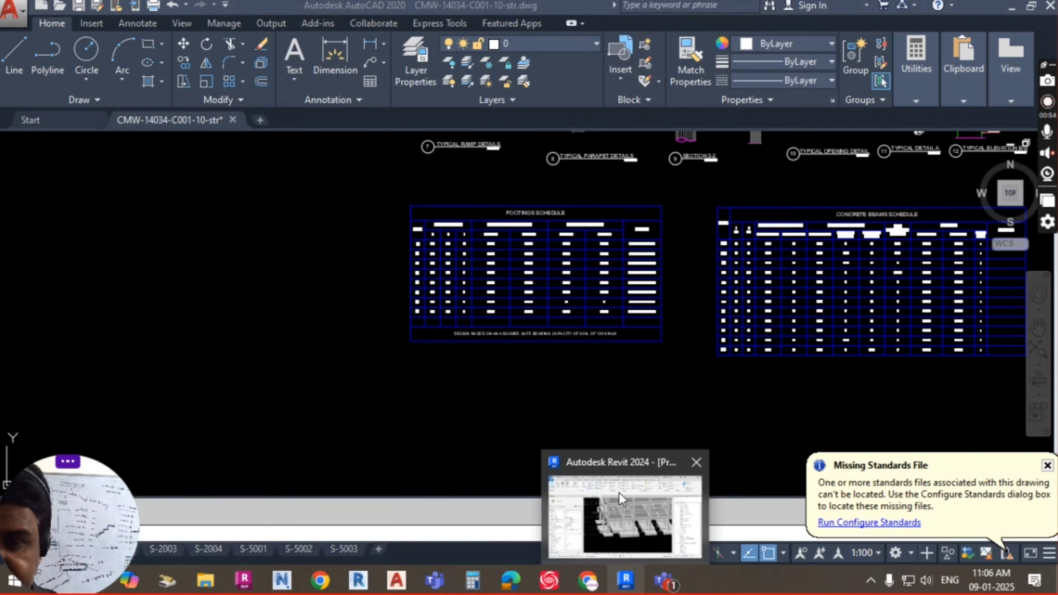
click(615, 461)
scroll(583, 371, up, 3)
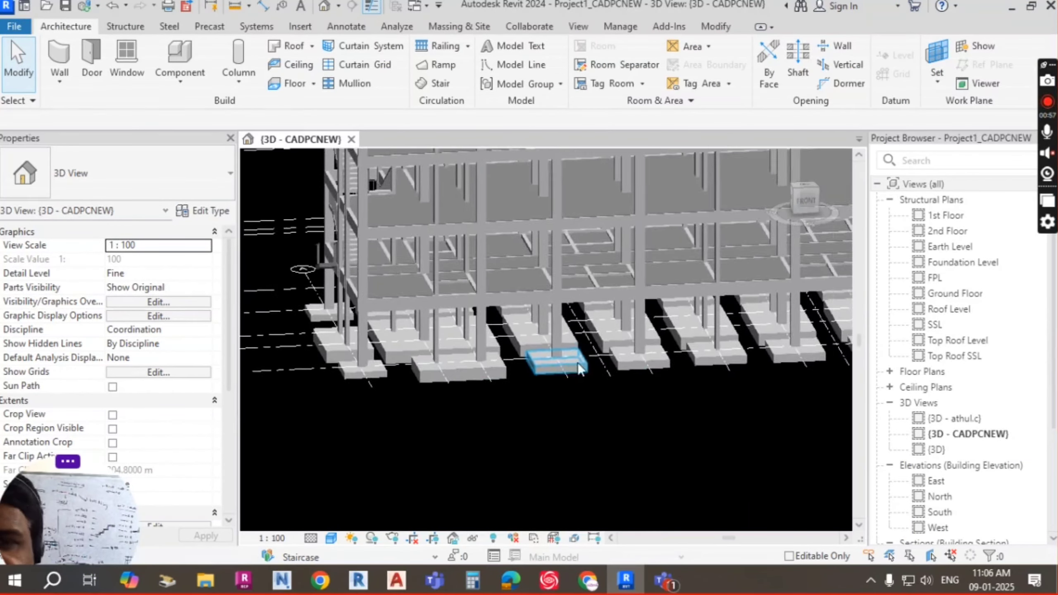
scroll(580, 369, up, 3)
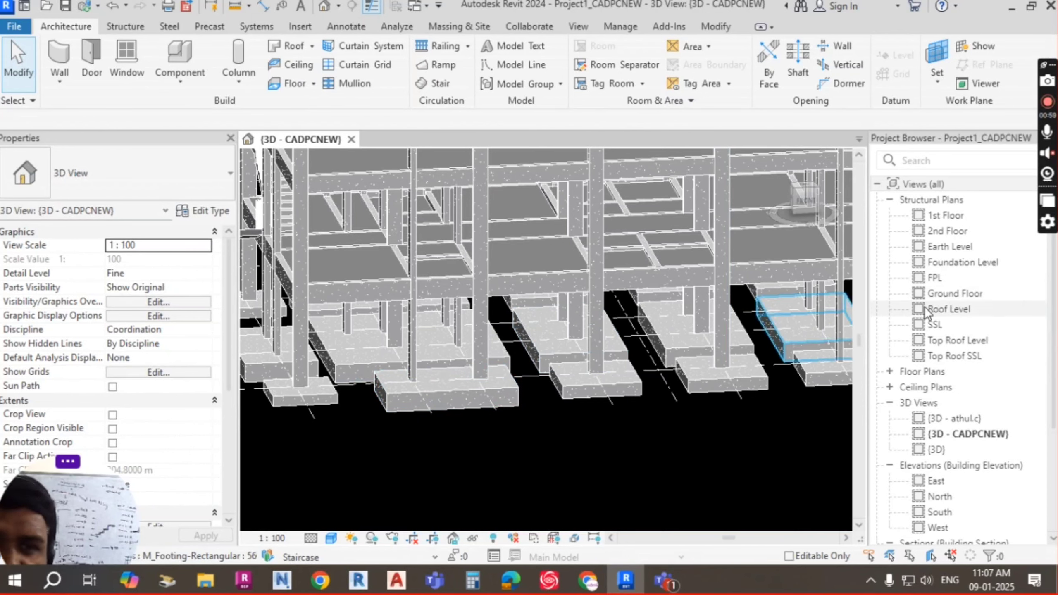
double_click(965, 262)
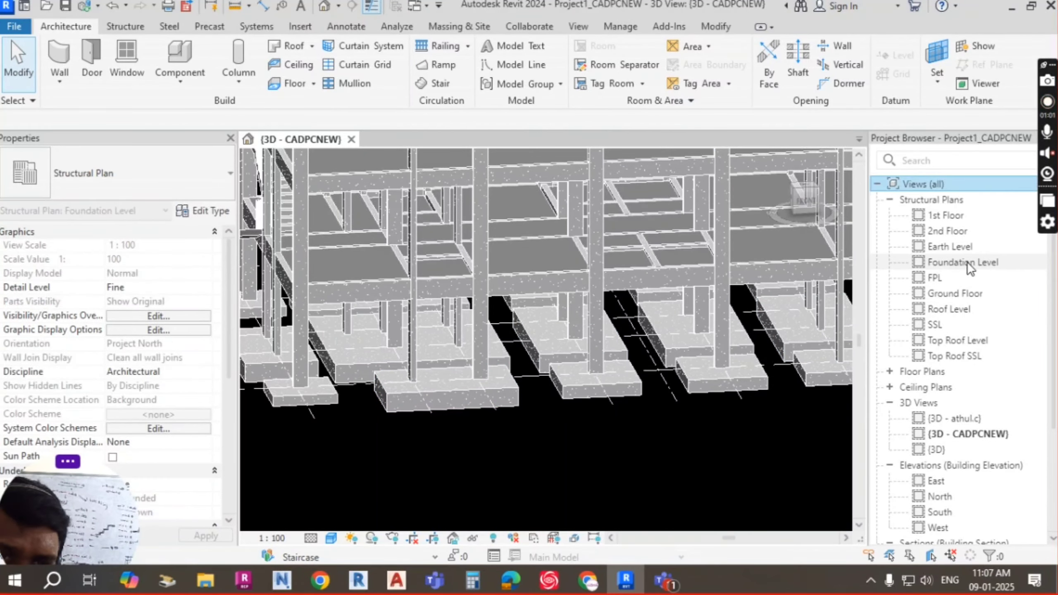
scroll(478, 295, up, 5)
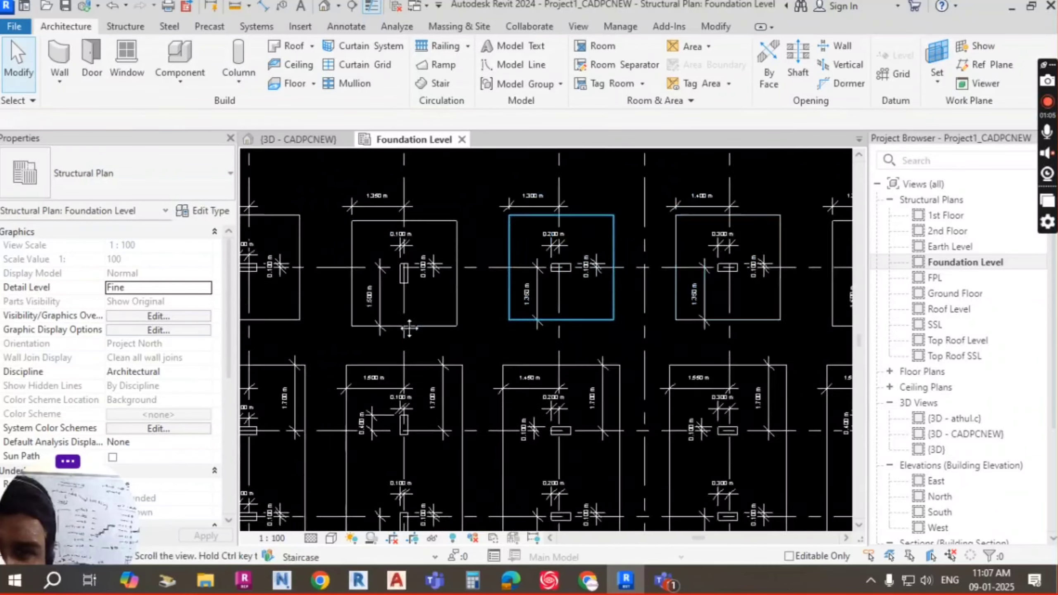
scroll(453, 268, up, 3)
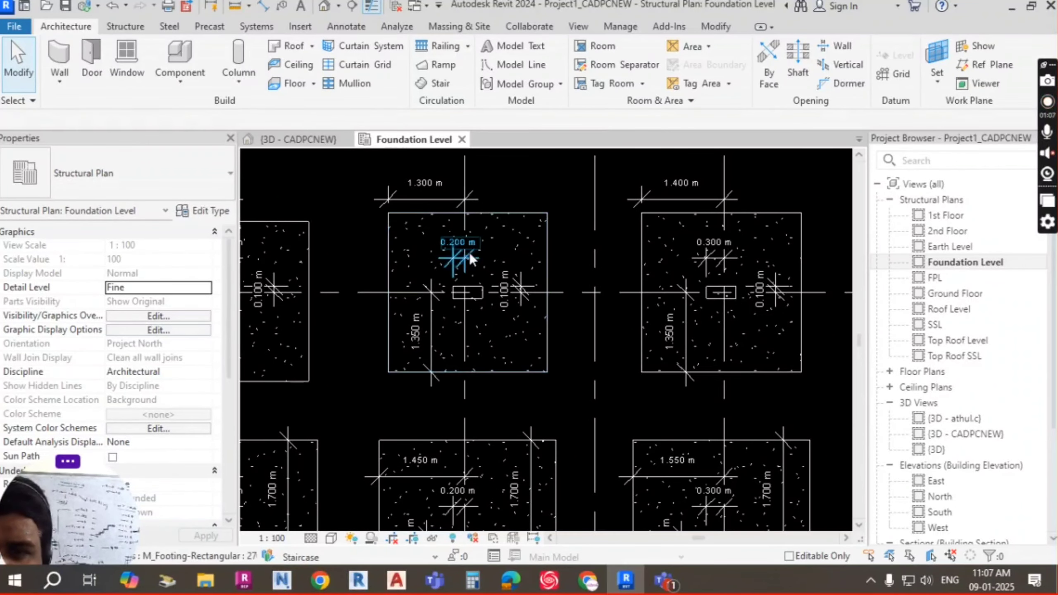
Check the type of the isolated footing at grids H and 4, and survey the surrounding foundation layout
click(526, 214)
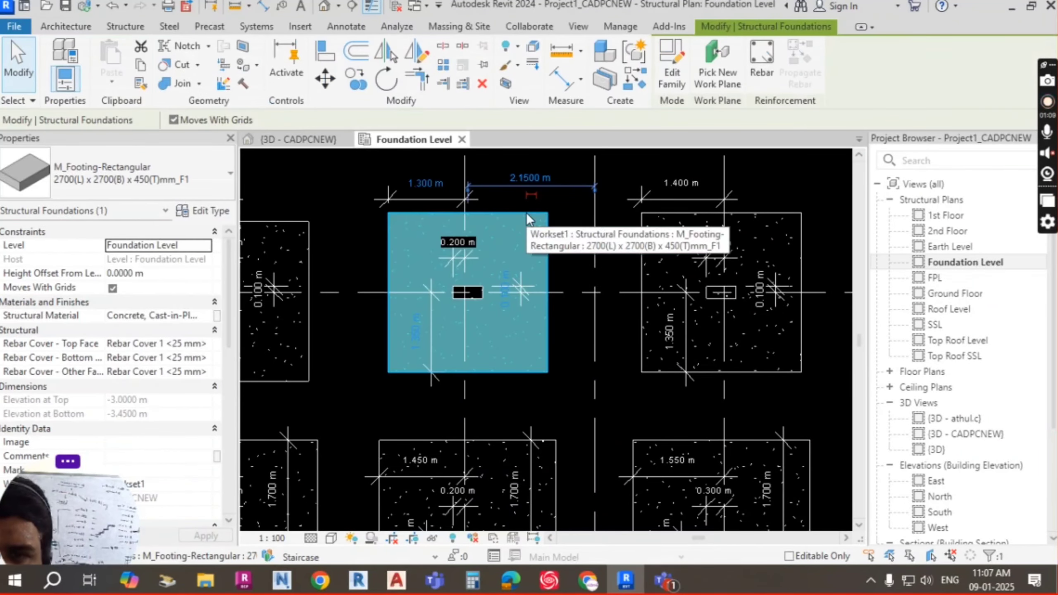
click(550, 250)
scroll(550, 254, down, 3)
scroll(550, 258, down, 4)
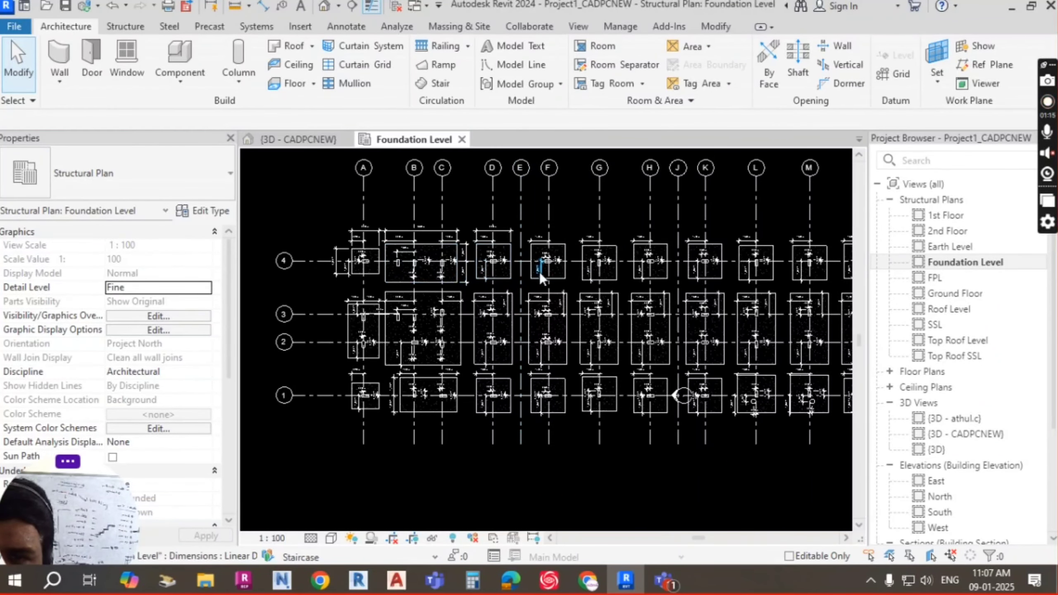
scroll(600, 220, up, 2)
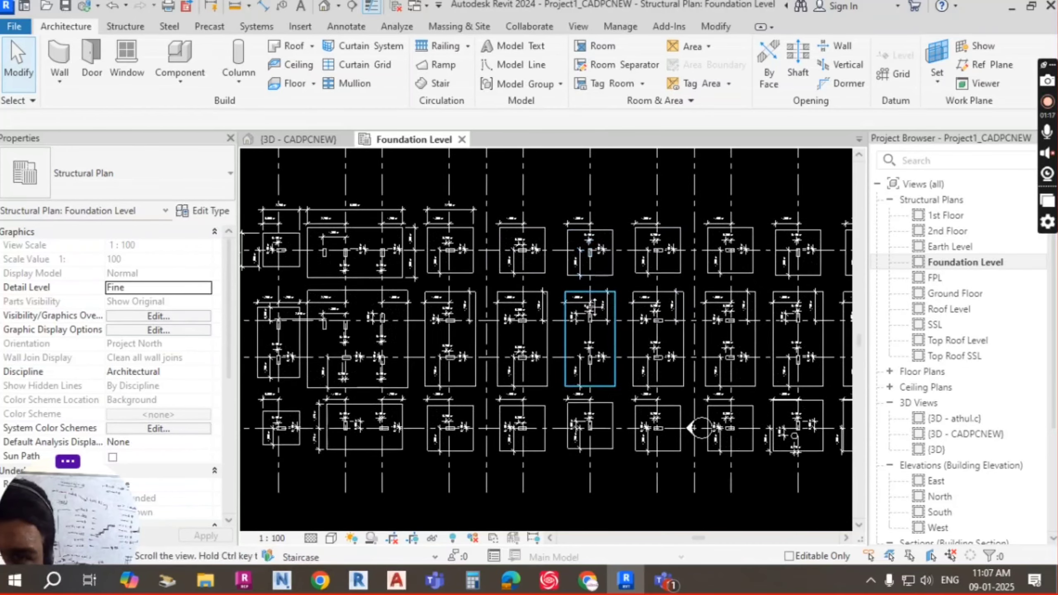
mouse_move(623, 246)
middle_down()
mouse_move(604, 343)
mouse_move(623, 335)
mouse_move(625, 245)
middle_up()
scroll(577, 256, up, 3)
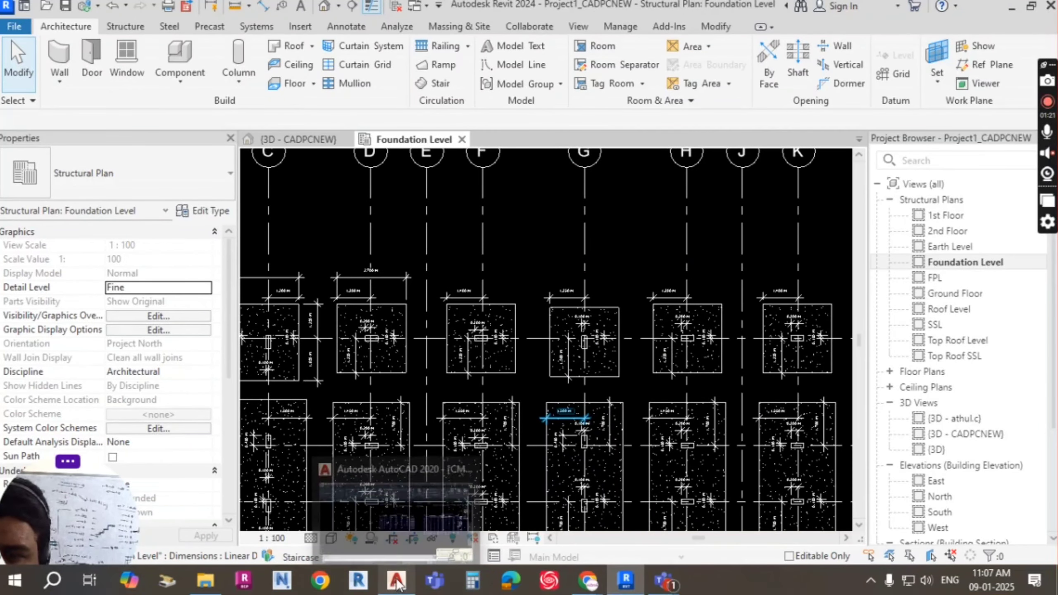
Inspect the type properties of the isolated footing at grids G and 4 without changing them
click(616, 323)
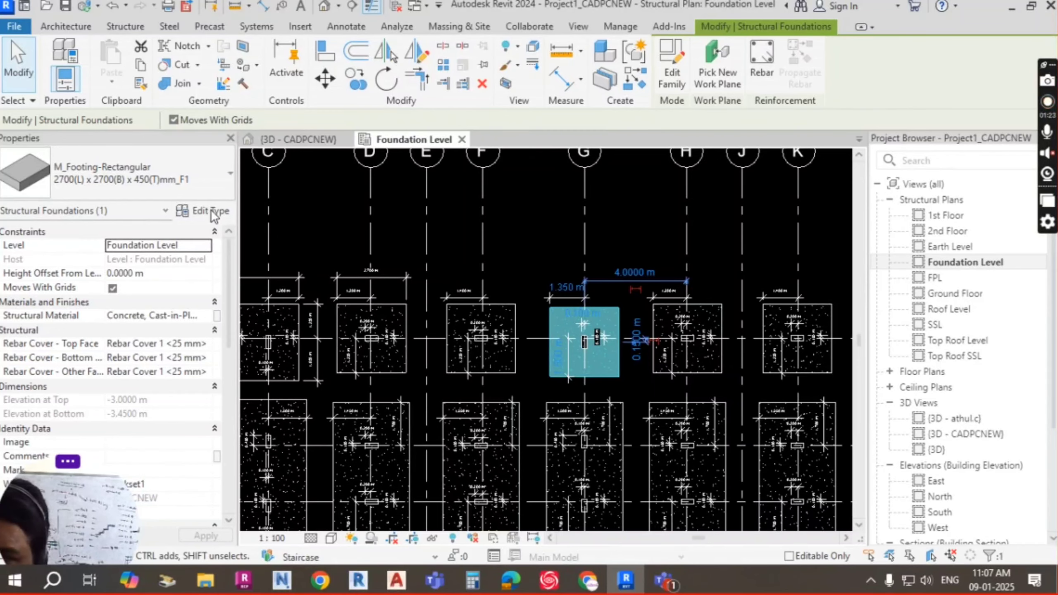
click(213, 212)
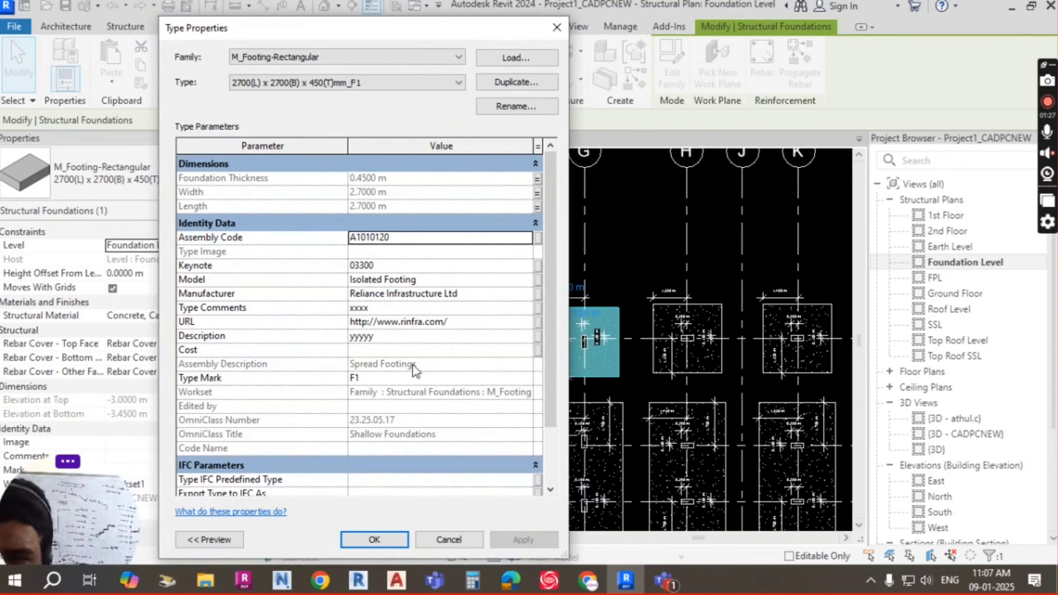
key(Escape)
key(Escape)
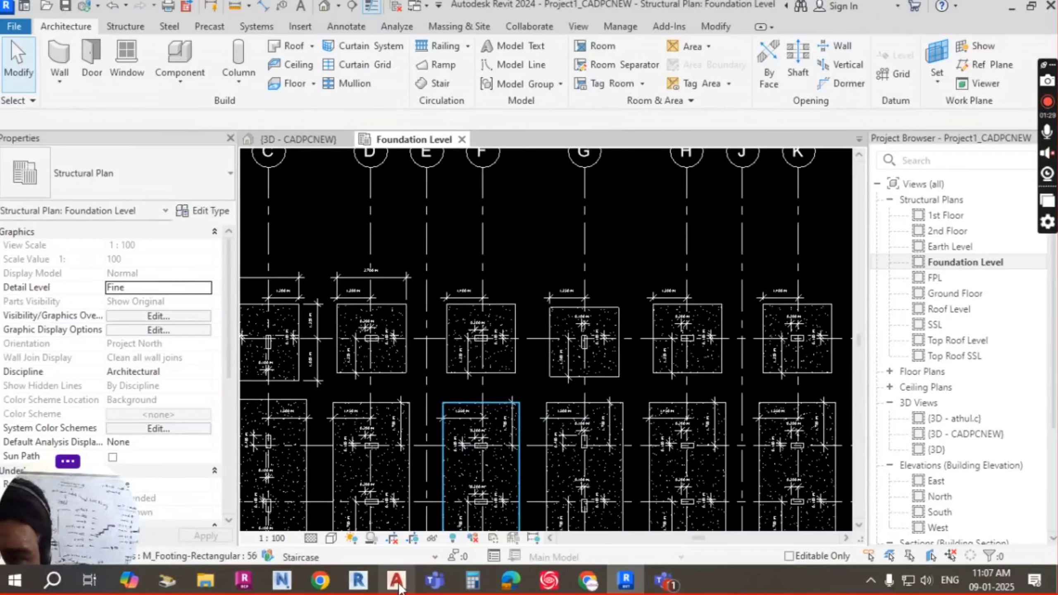
Switch to the AutoCAD drawing and read the F1 bottom reinforcement along the L span in the footings schedule
mouse_move(397, 581)
click(396, 513)
scroll(557, 272, up, 8)
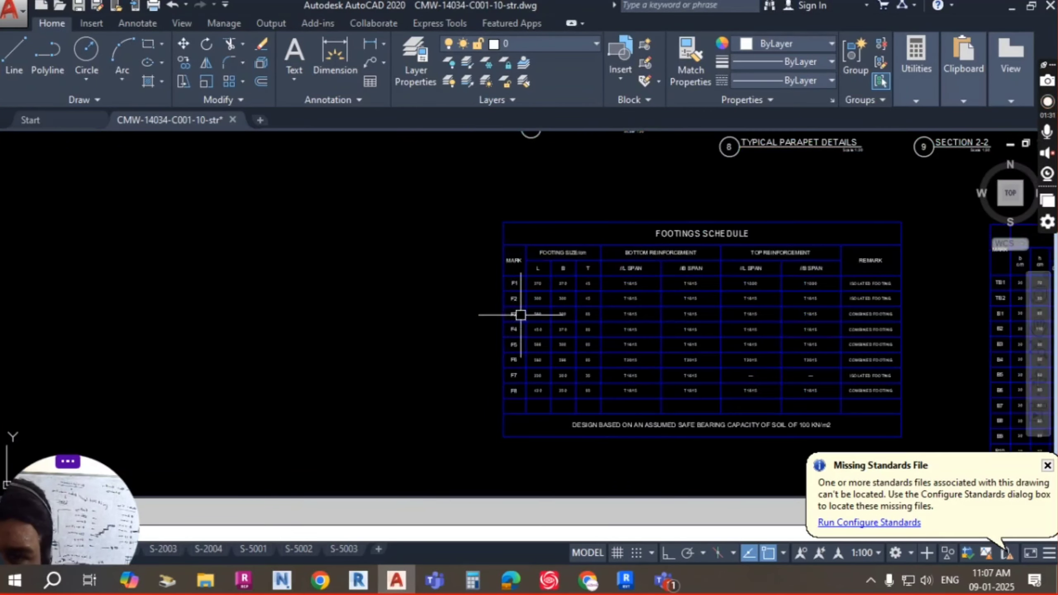
middle_drag(554, 266, 403, 291)
scroll(540, 269, up, 5)
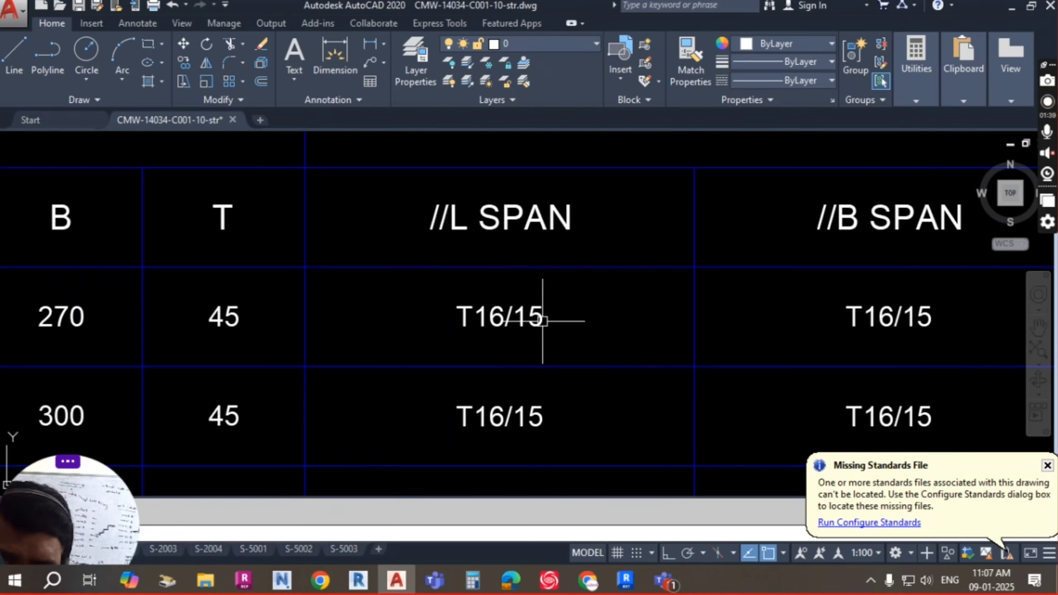
middle_drag(530, 252, 441, 243)
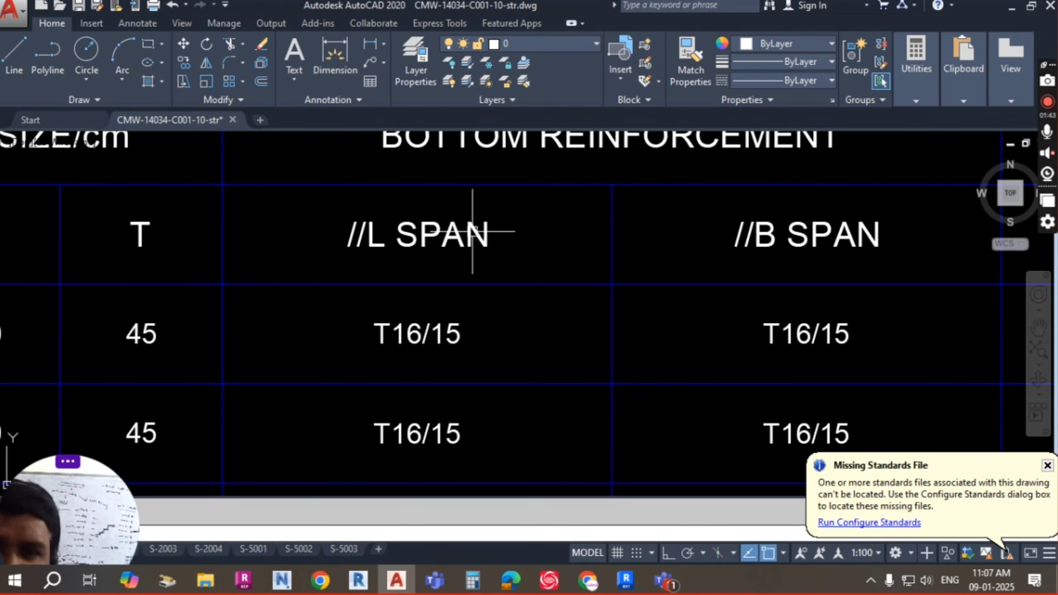
scroll(473, 232, down, 2)
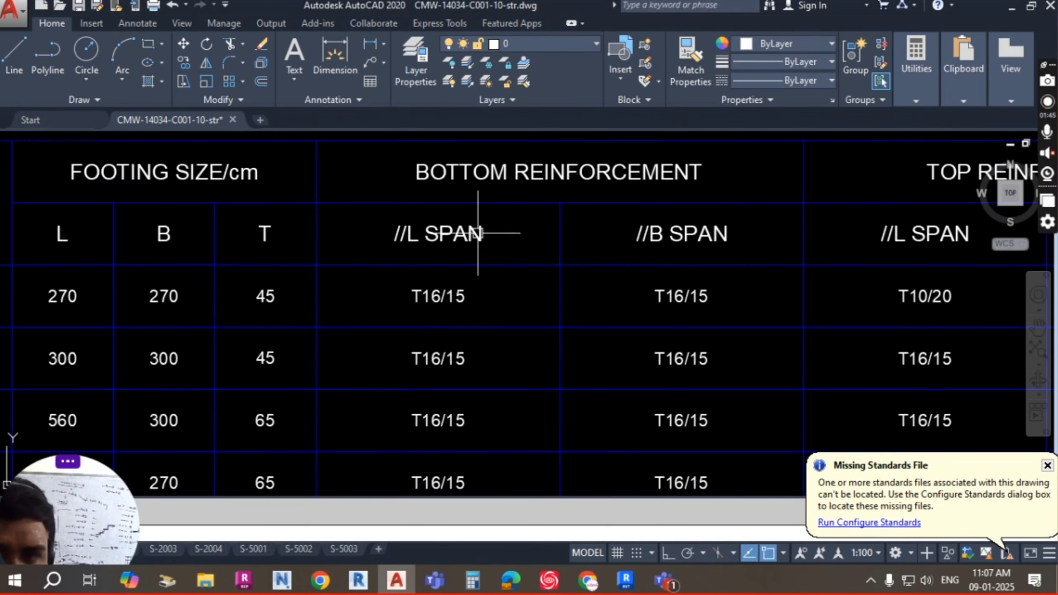
scroll(402, 236, up, 4)
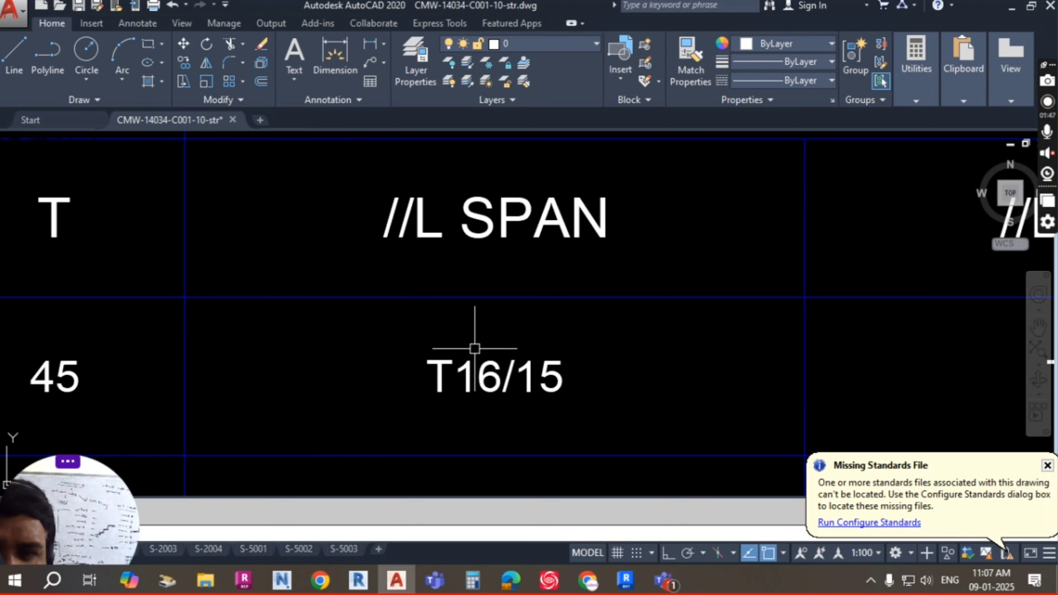
scroll(475, 342, down, 1)
scroll(545, 354, up, 1)
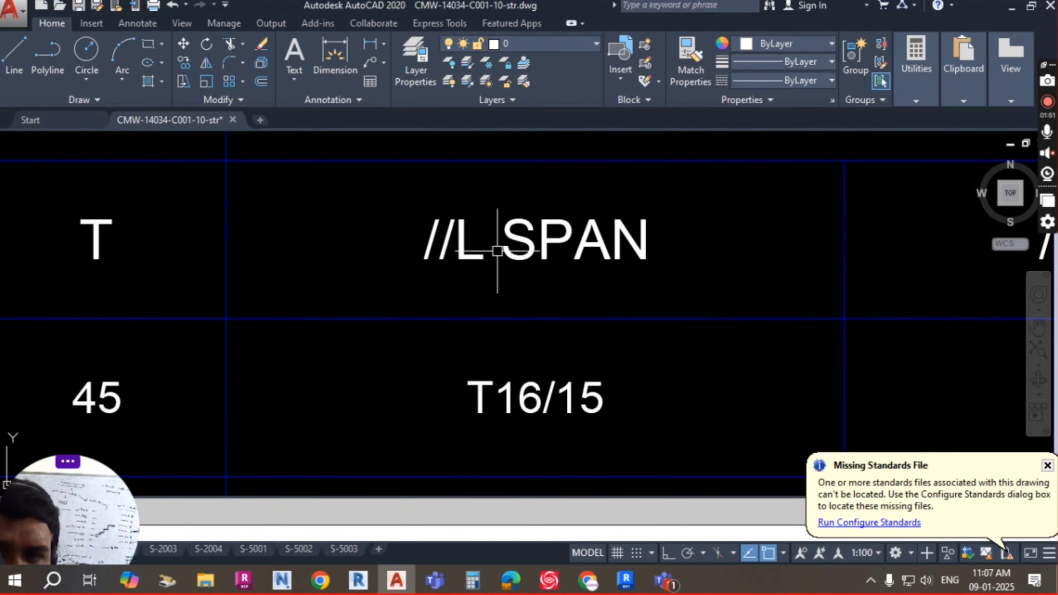
scroll(549, 382, down, 3)
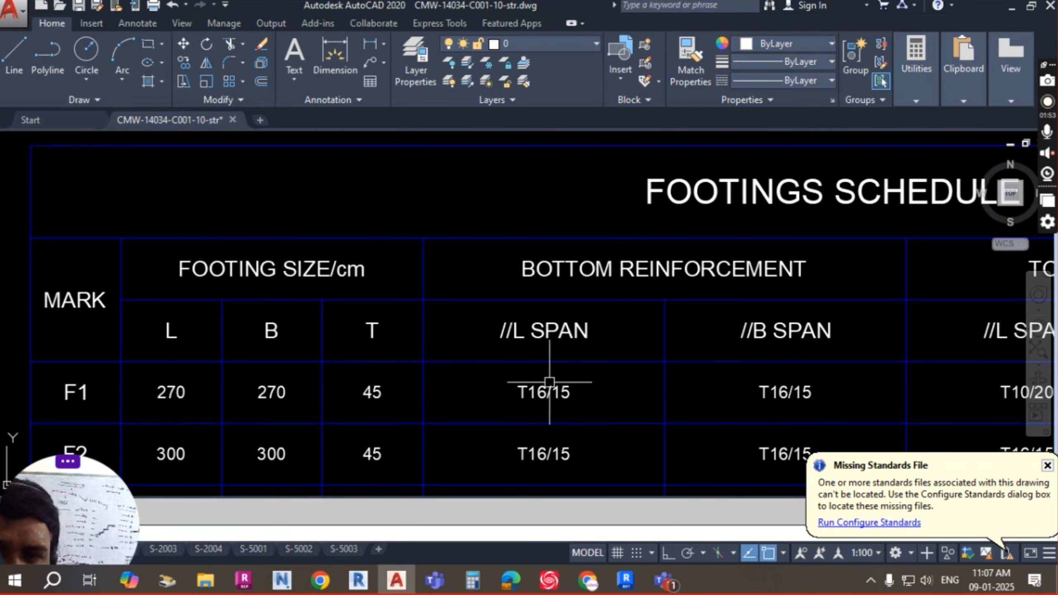
scroll(549, 382, up, 5)
scroll(525, 354, down, 4)
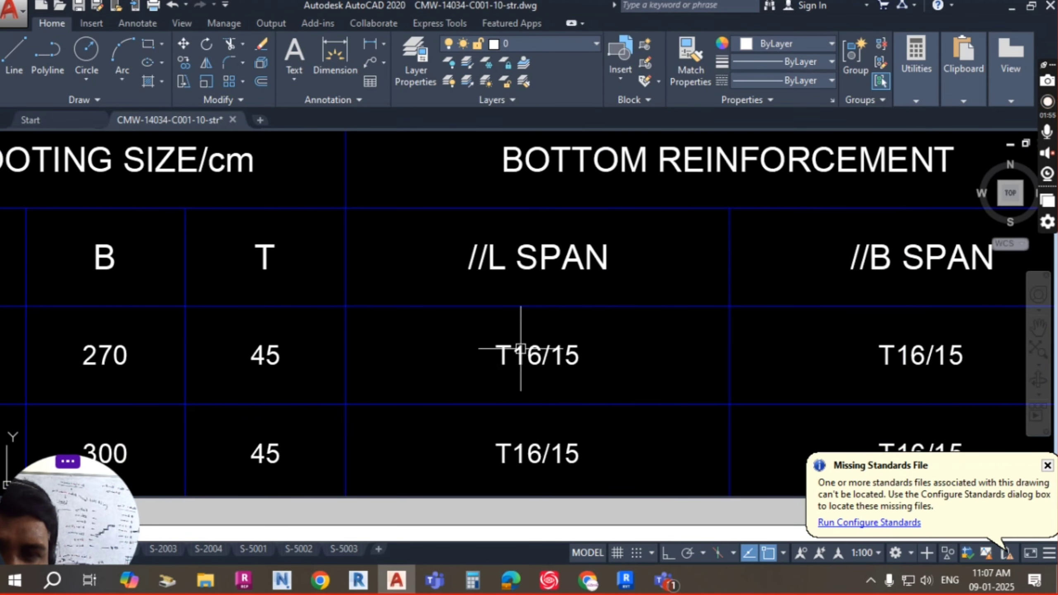
Compare the bottom and top reinforcement columns for F1 across the footings schedule
scroll(519, 366, down, 5)
middle_drag(628, 351, 610, 347)
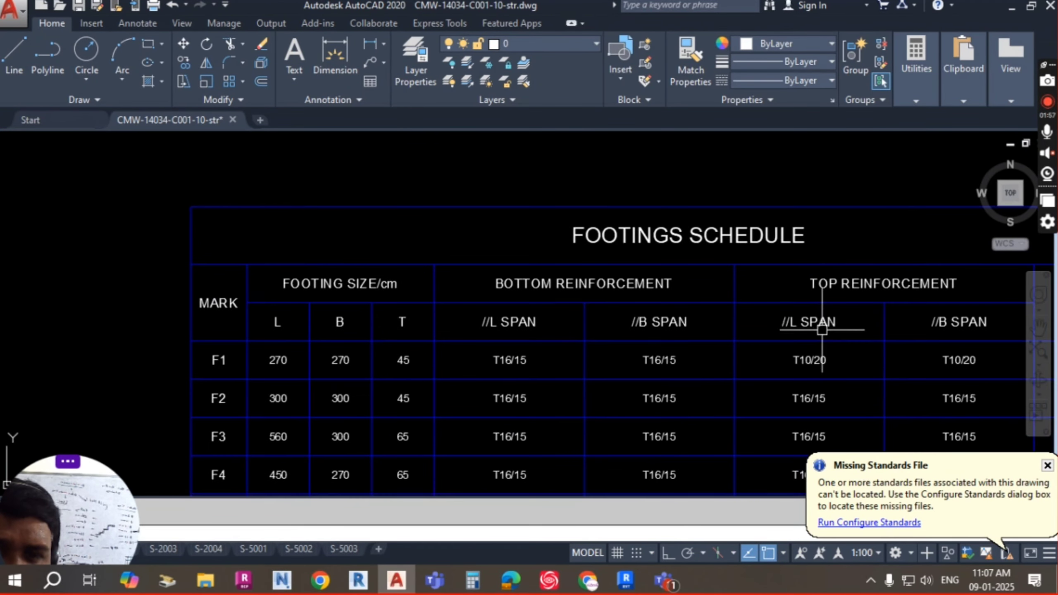
middle_drag(890, 327, 701, 300)
middle_drag(531, 293, 697, 266)
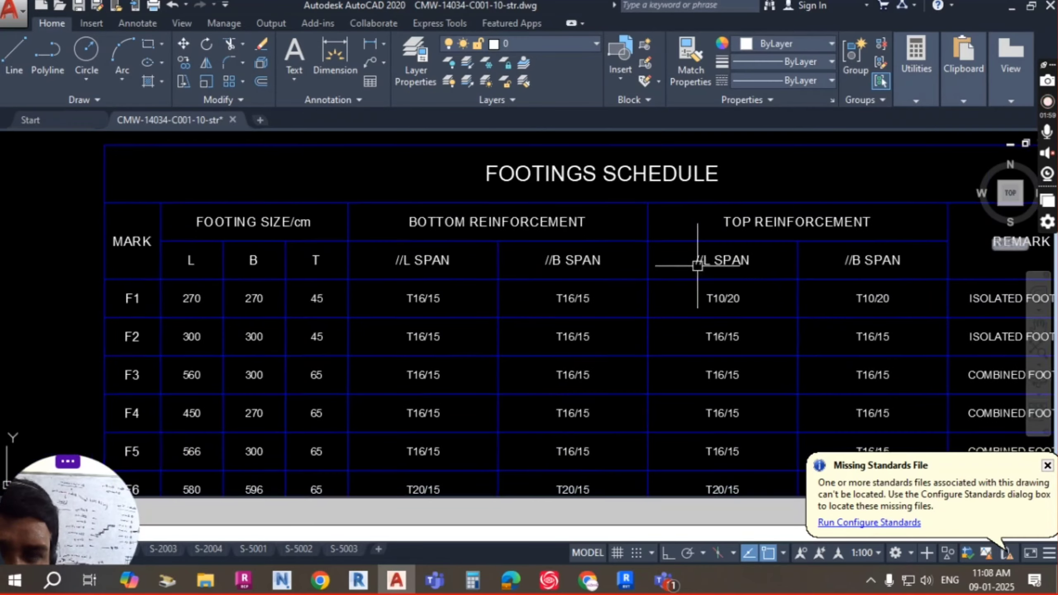
middle_drag(428, 293, 498, 278)
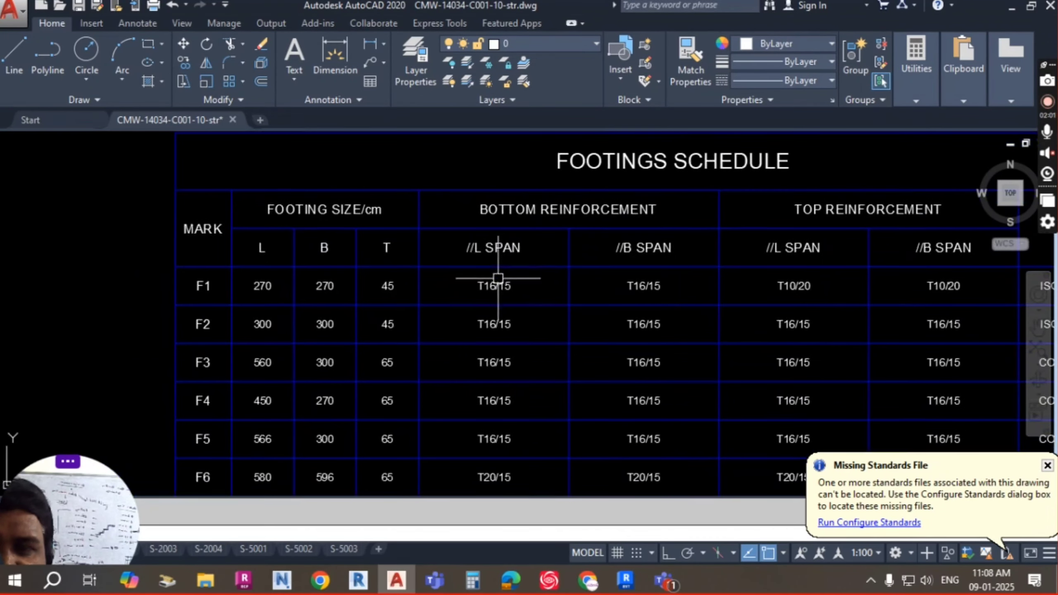
Examine the bar diameter and spacing notation in the F1 L-span bottom reinforcement cell
scroll(501, 294, up, 3)
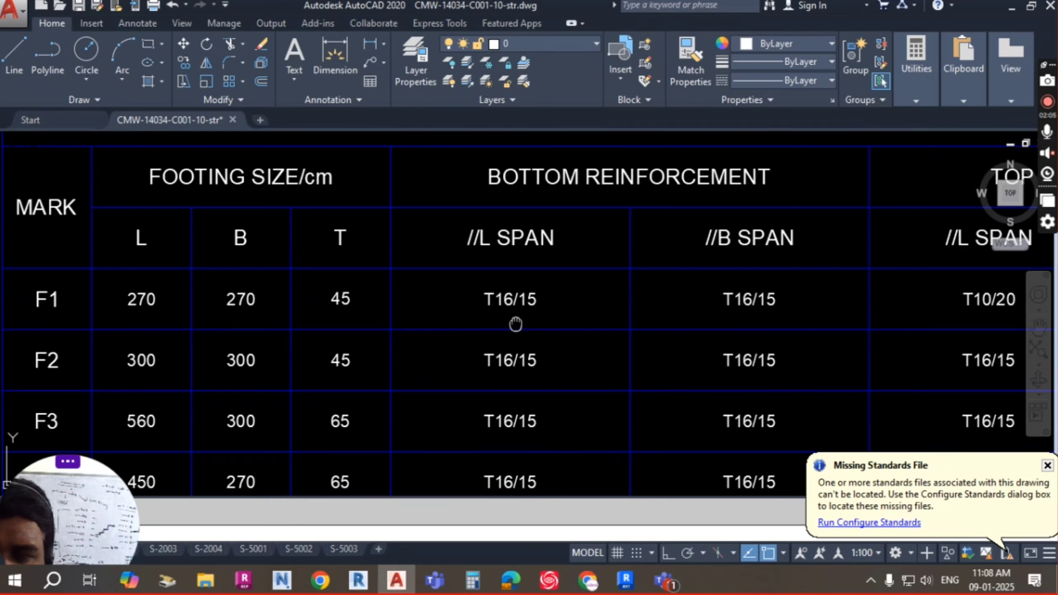
mouse_move(515, 324)
middle_down()
mouse_move(645, 331)
mouse_move(628, 331)
mouse_move(593, 290)
middle_up()
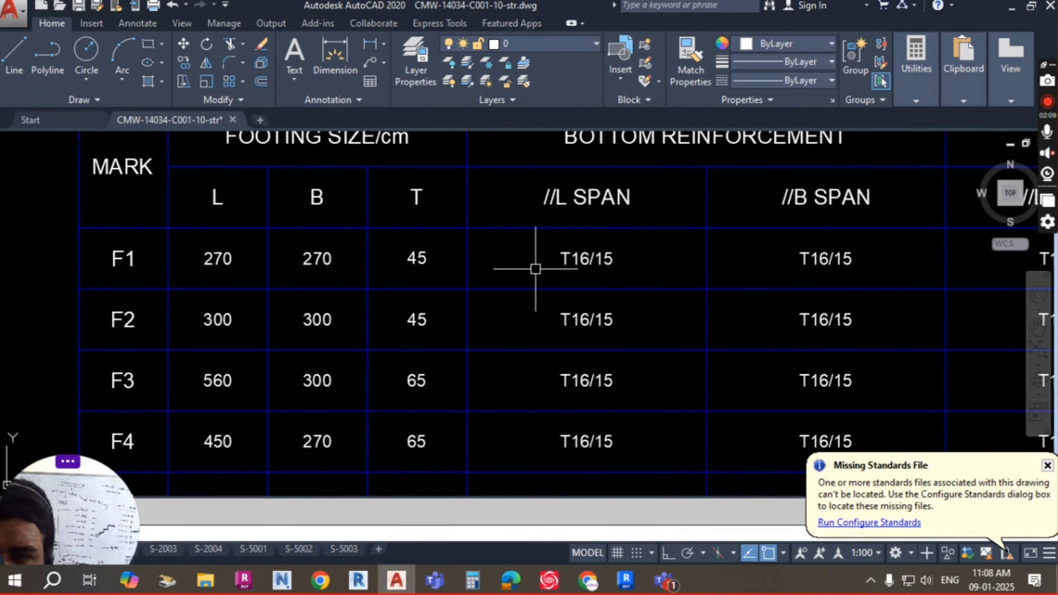
scroll(568, 297, up, 2)
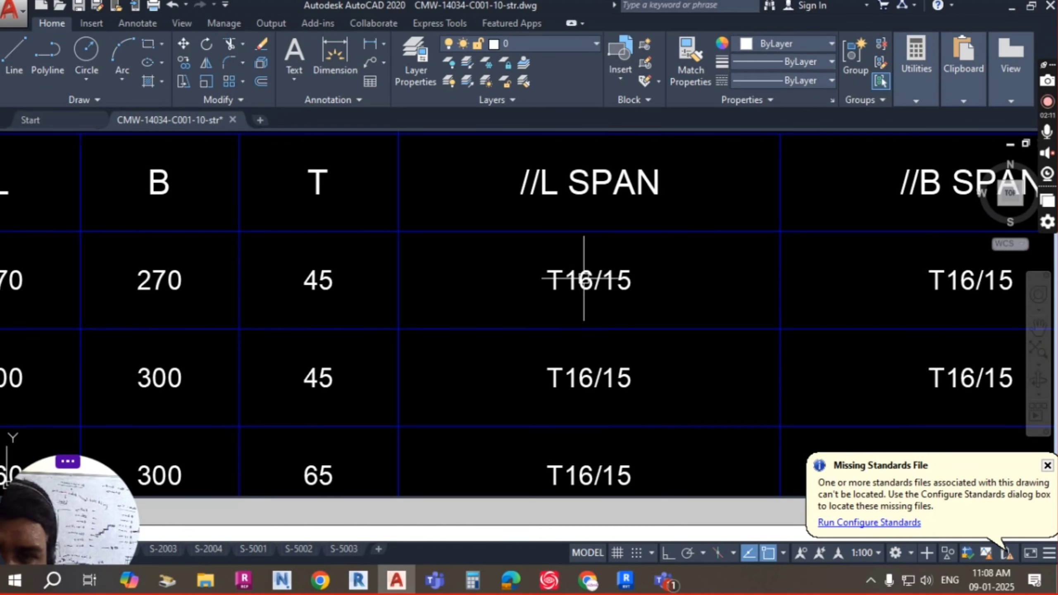
scroll(583, 278, down, 2)
scroll(567, 348, up, 2)
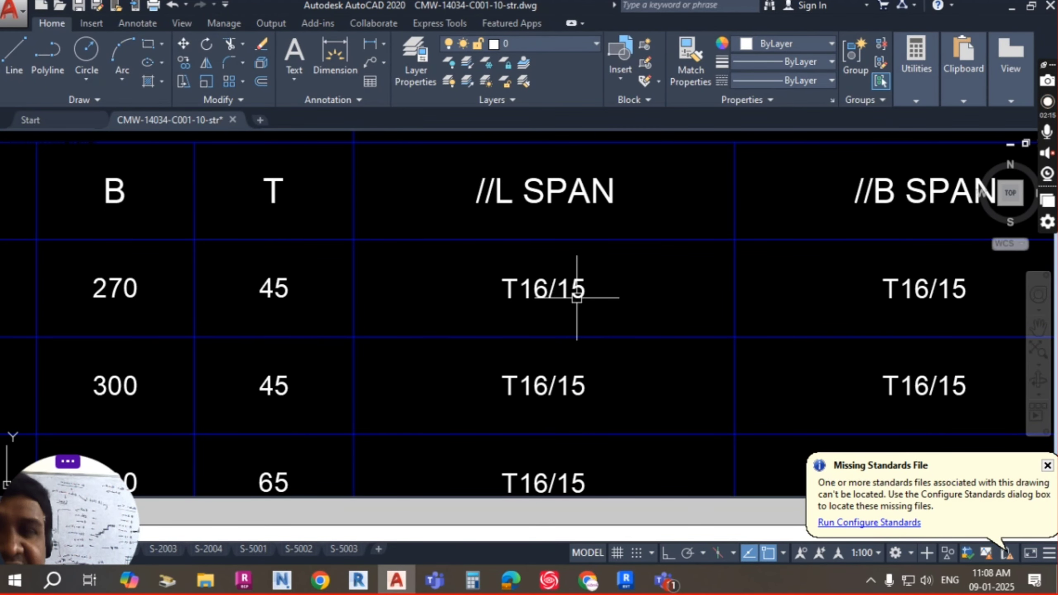
scroll(576, 297, down, 2)
scroll(549, 293, up, 2)
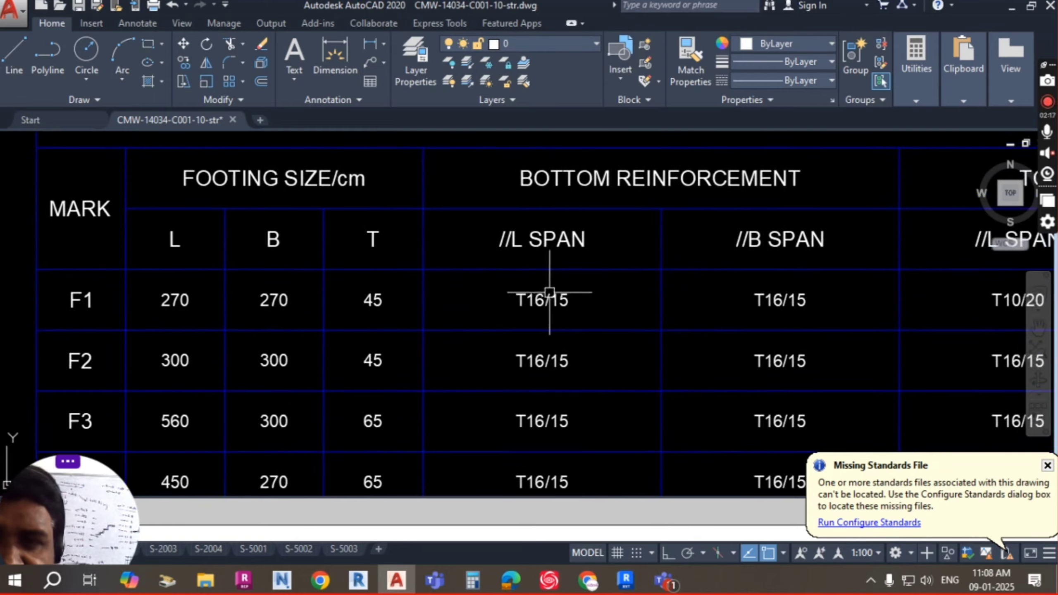
scroll(546, 281, up, 1)
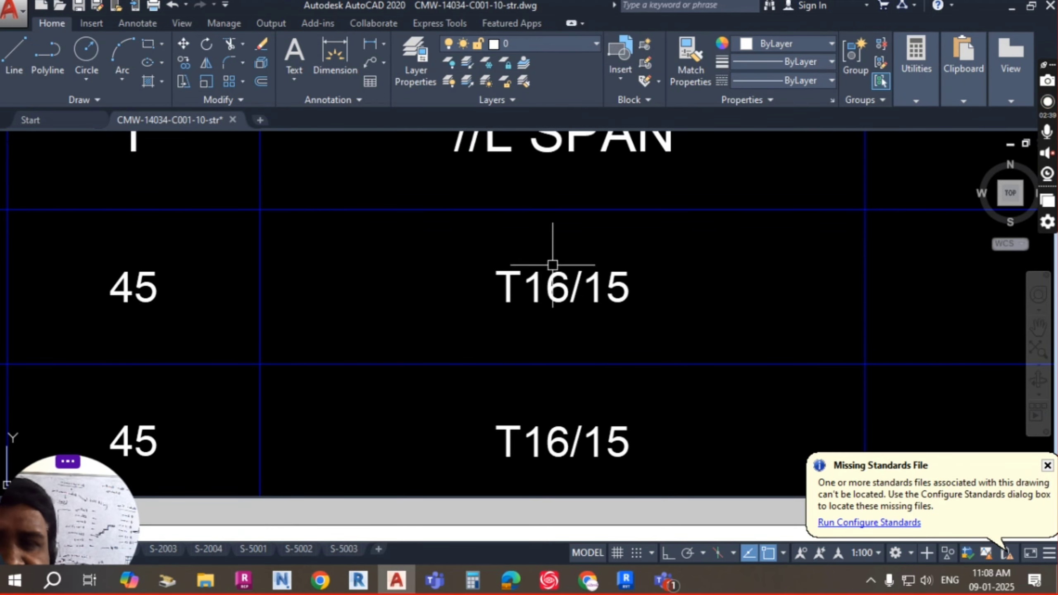
click(572, 281)
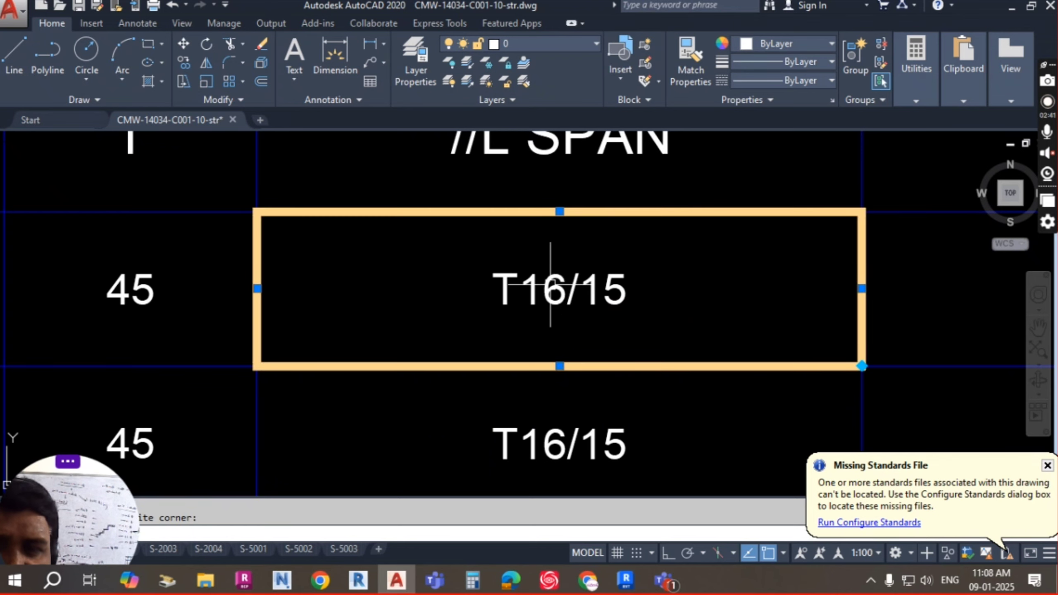
key(Escape)
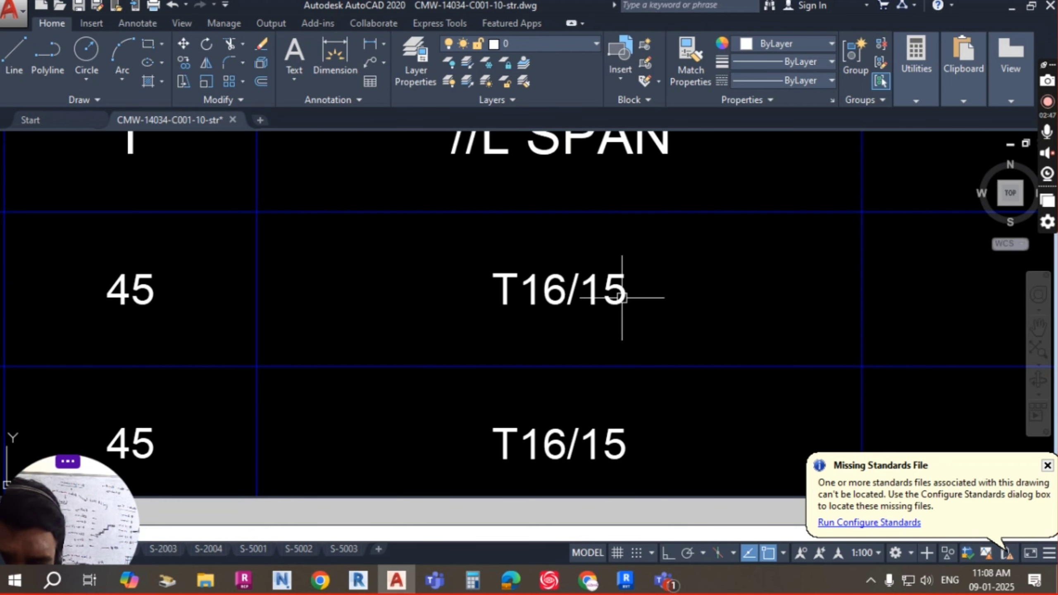
scroll(565, 293, down, 2)
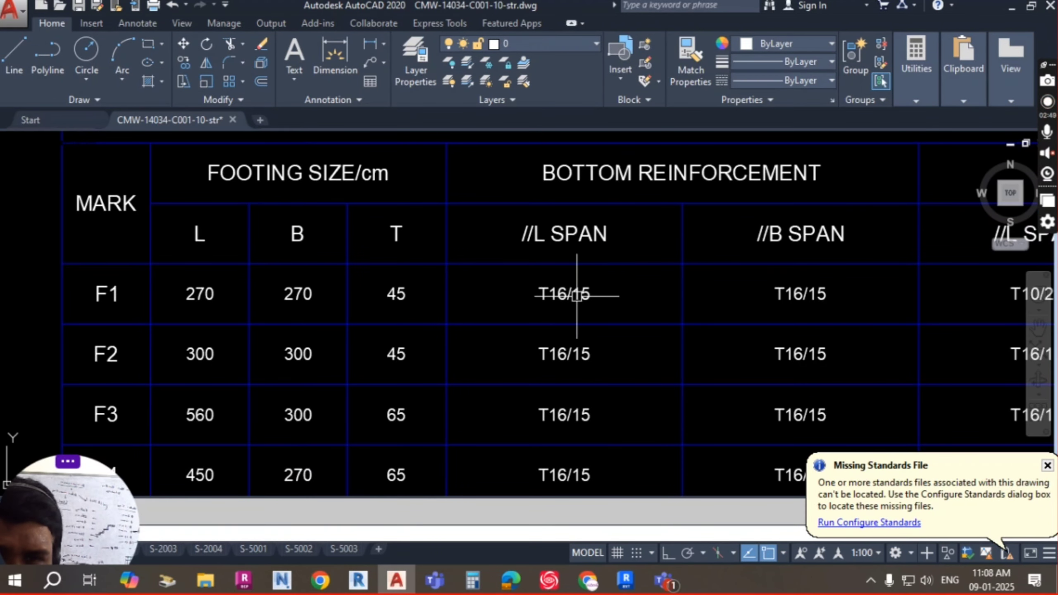
Review the F1 row from the bottom reinforcement through the top reinforcement along both the L and B spans
middle_drag(602, 295, 419, 293)
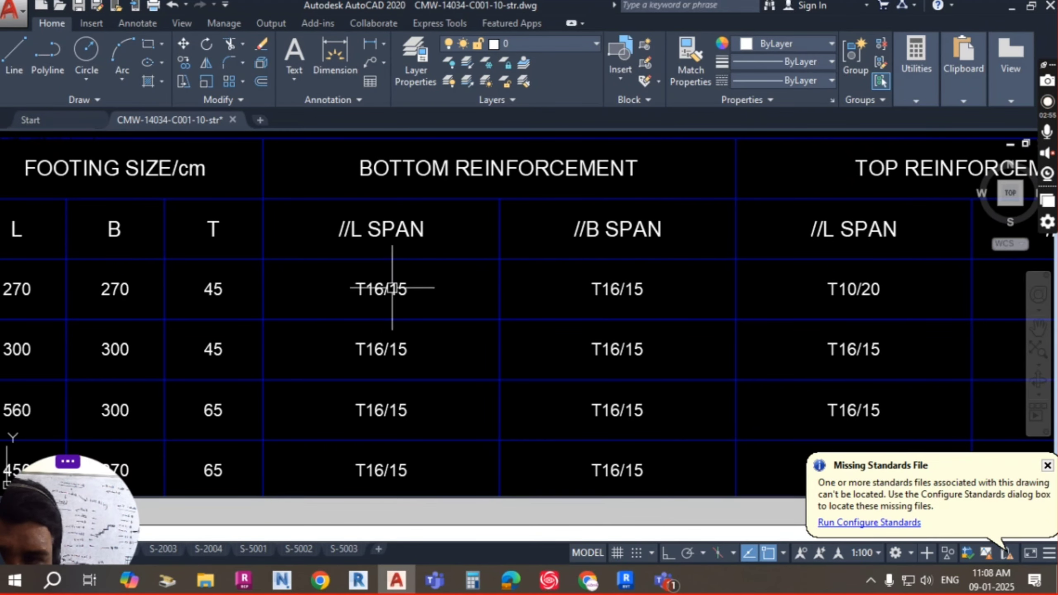
mouse_move(616, 290)
middle_down()
mouse_move(519, 307)
mouse_move(400, 307)
middle_up()
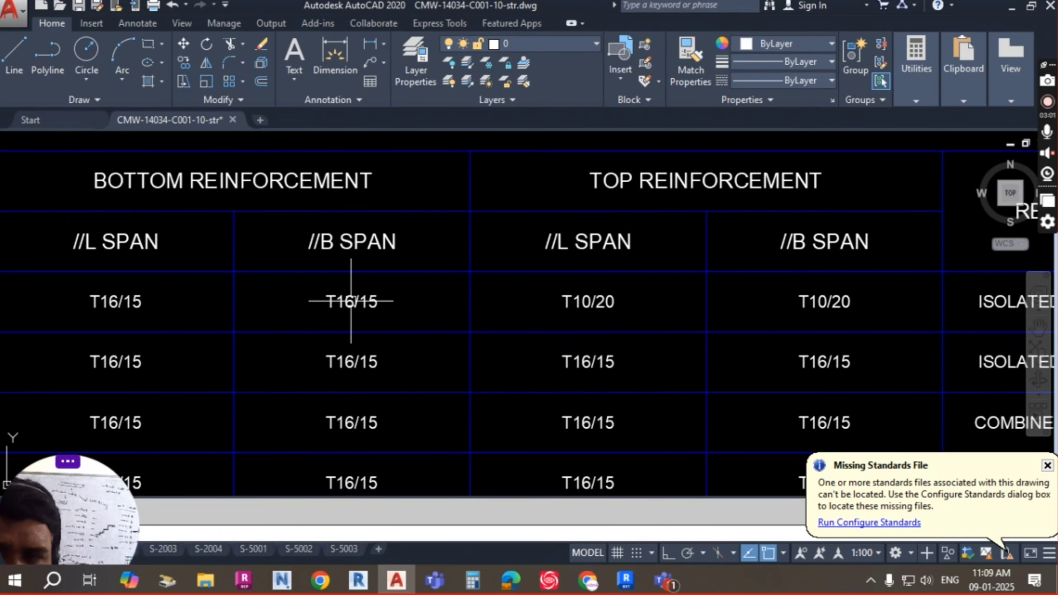
middle_drag(622, 304, 548, 310)
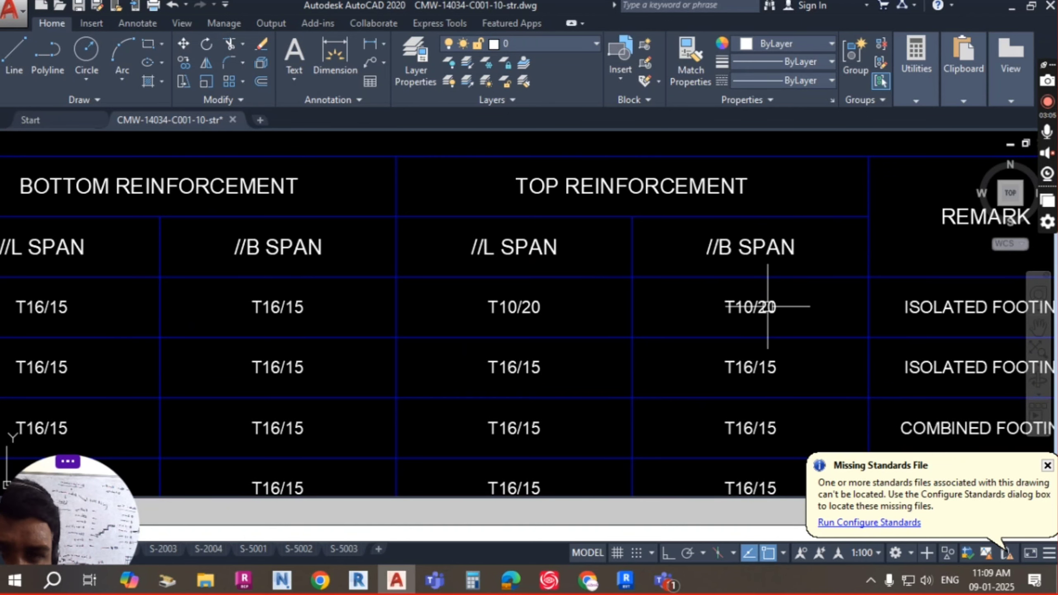
middle_drag(505, 326, 557, 294)
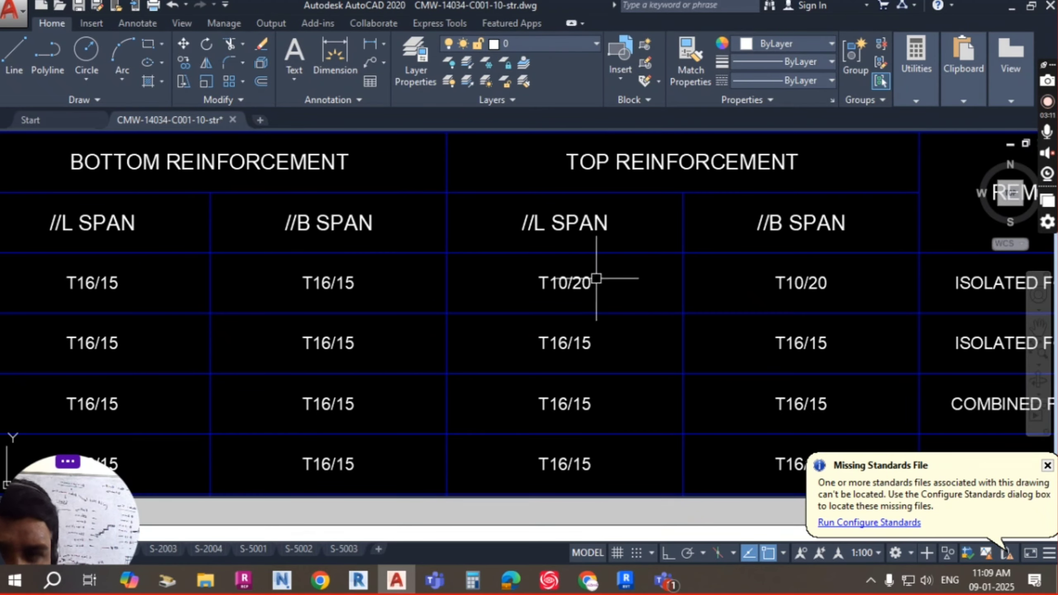
middle_drag(221, 283, 434, 297)
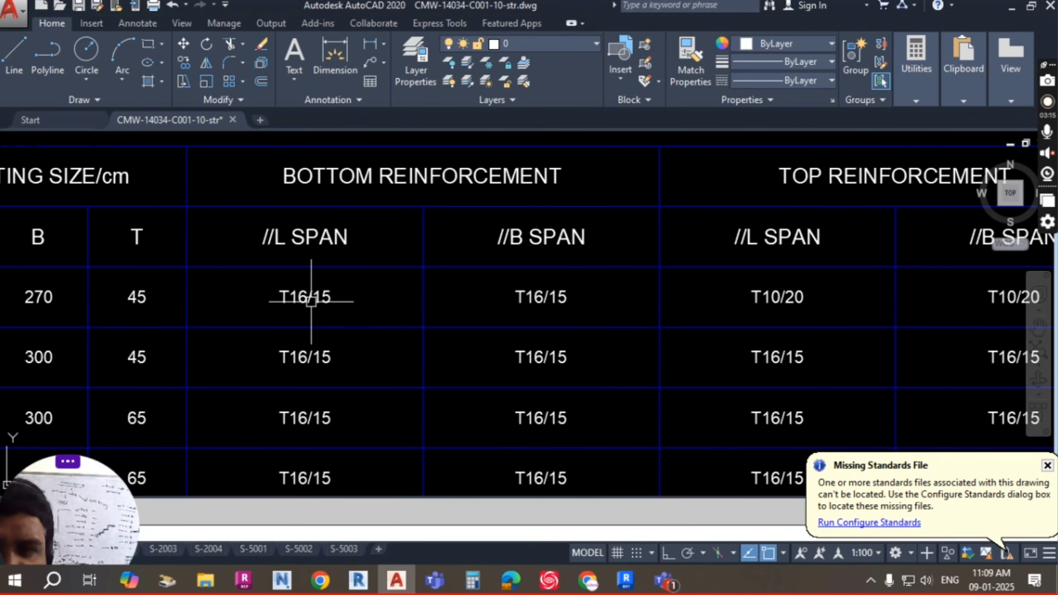
middle_drag(344, 303, 348, 285)
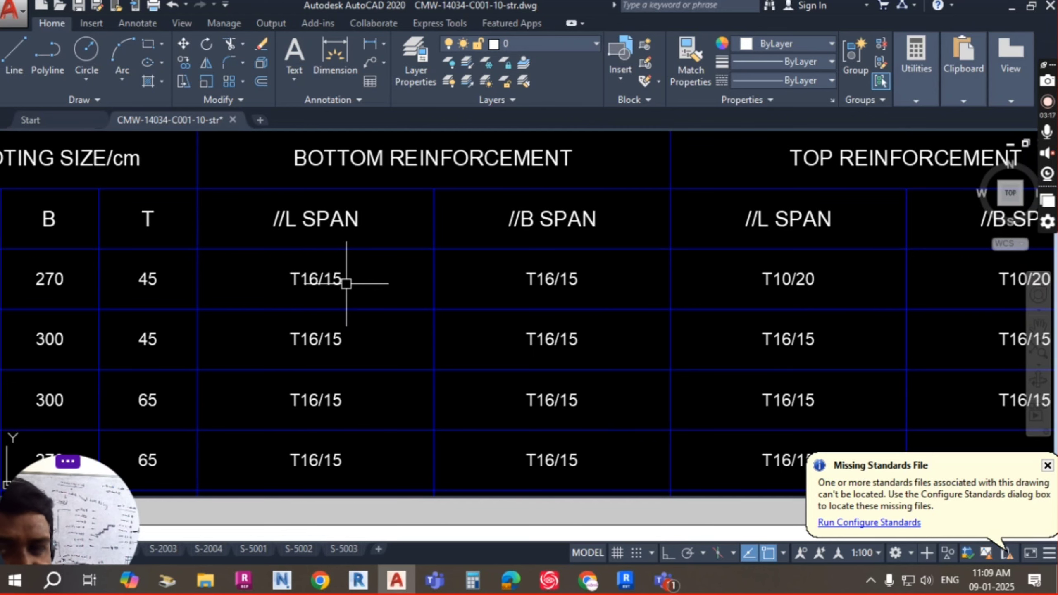
middle_drag(435, 292, 402, 295)
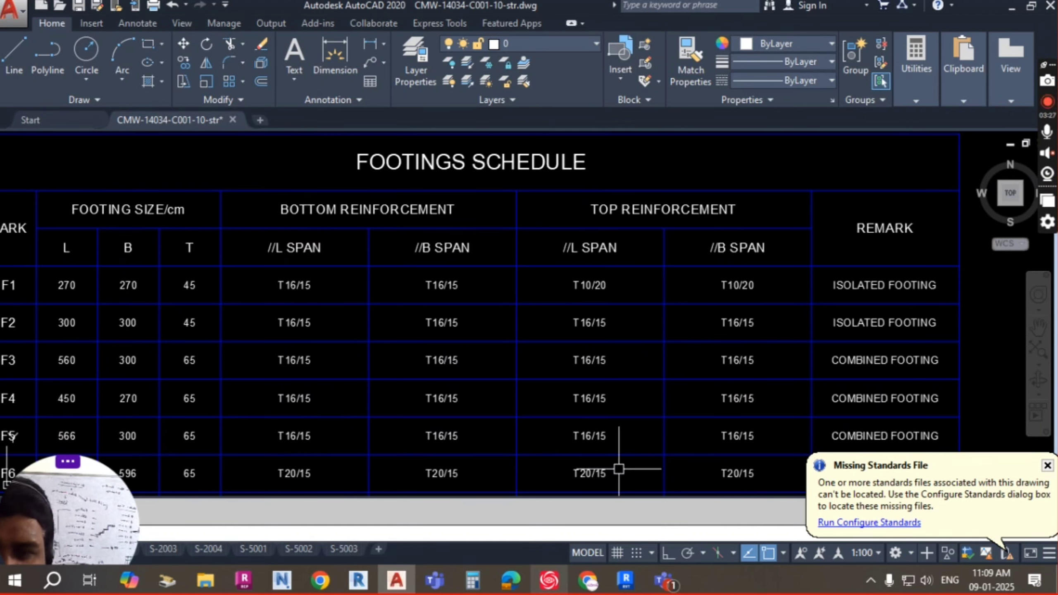
Switch back to the Revit Foundation Level plan and examine the type and layout of the isolated footing at grids G and 4
mouse_move(628, 585)
click(625, 521)
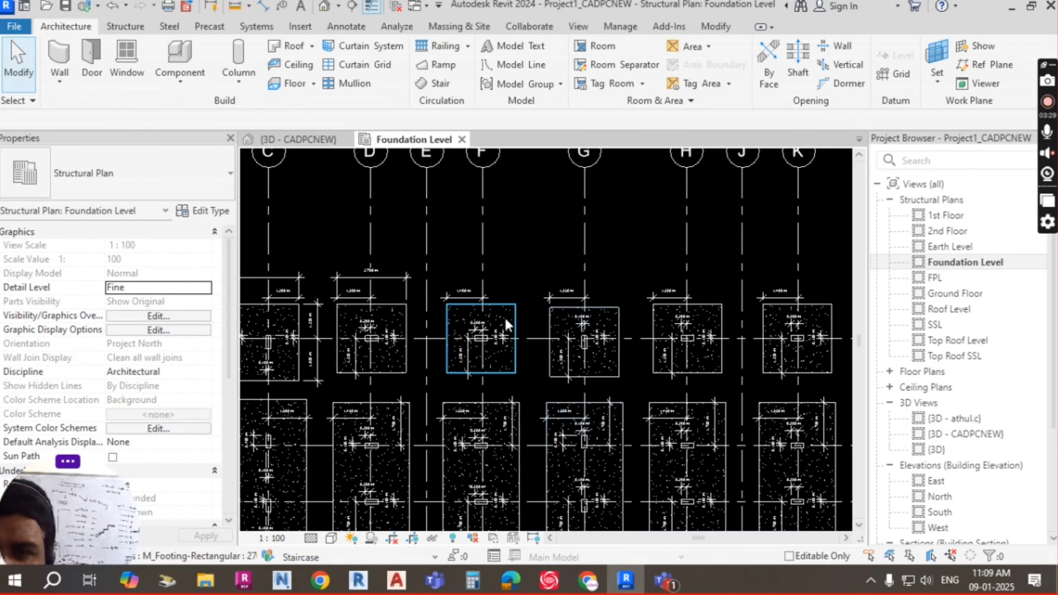
scroll(565, 331, up, 3)
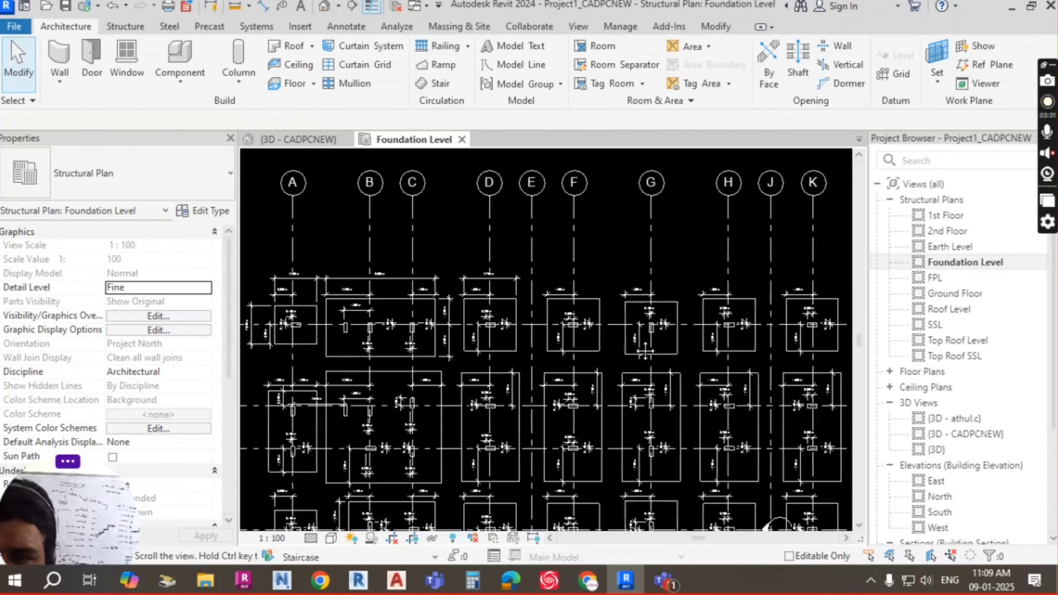
scroll(545, 333, up, 5)
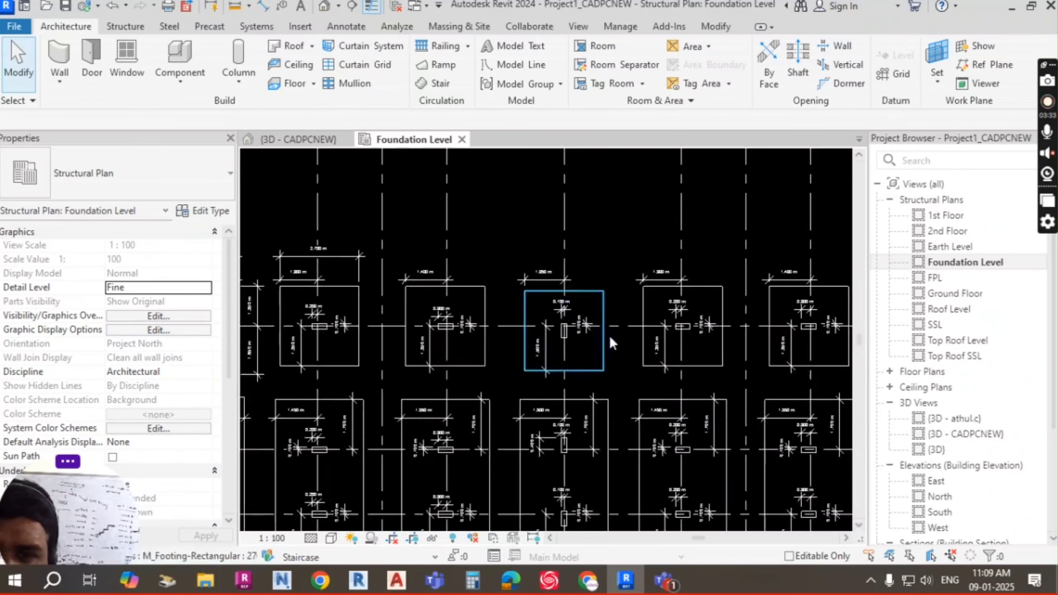
click(594, 291)
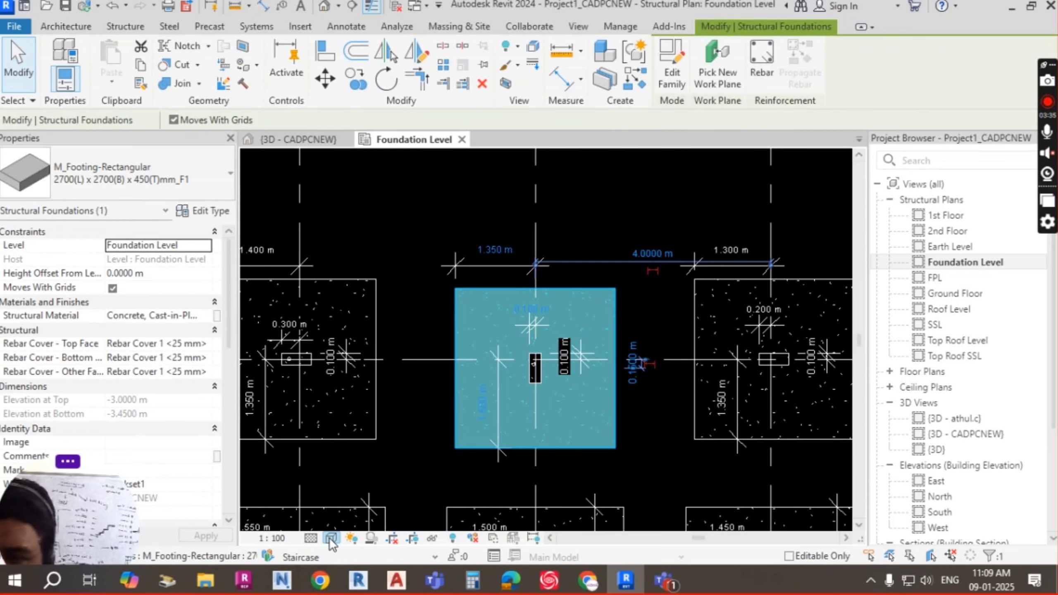
click(331, 538)
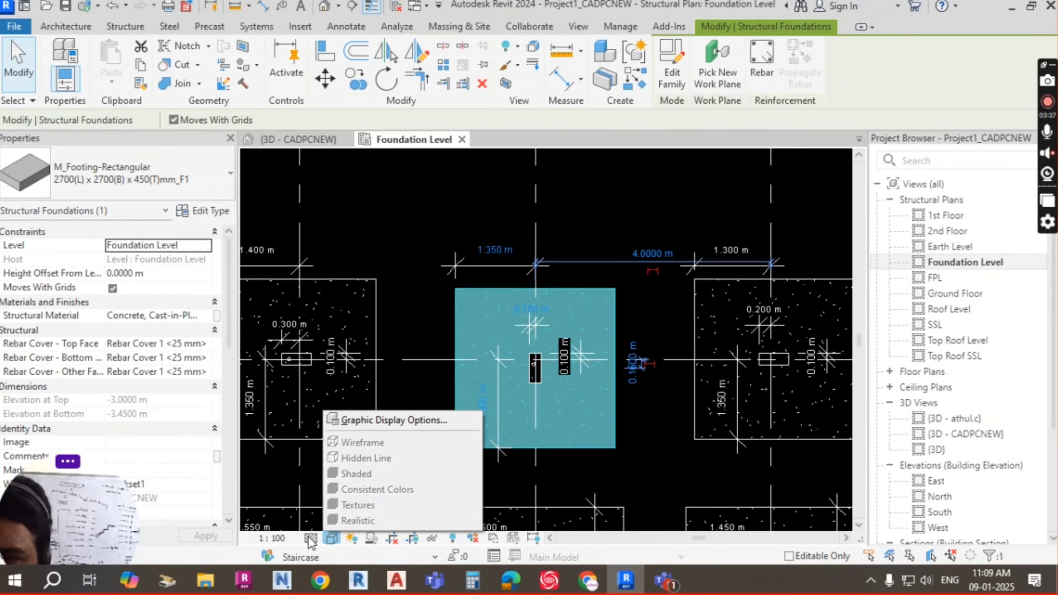
scroll(195, 383, down, 5)
key(Escape)
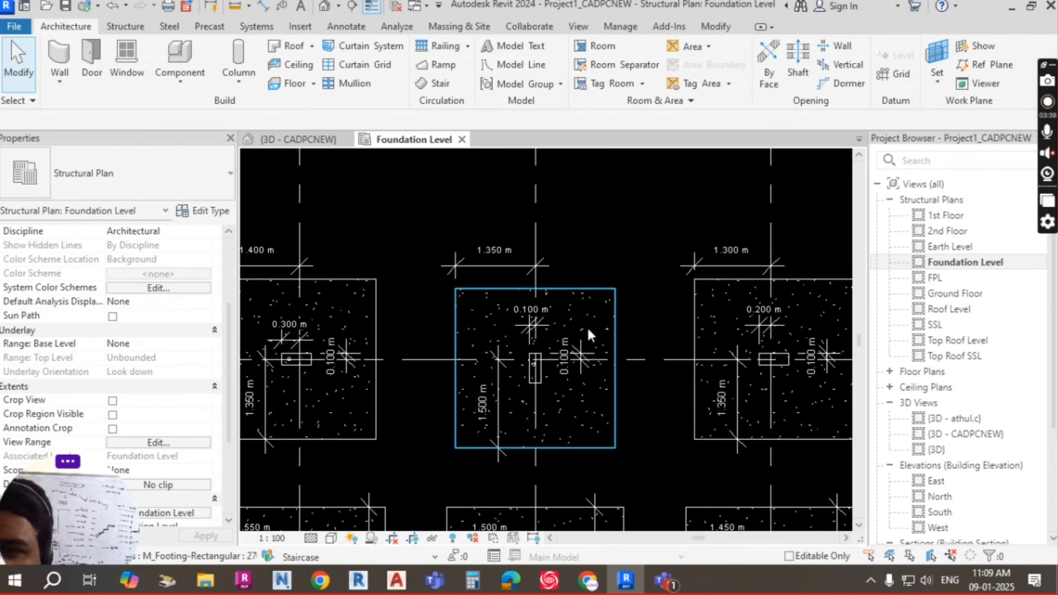
scroll(596, 314, down, 1)
middle_drag(597, 314, 570, 278)
scroll(571, 281, up, 1)
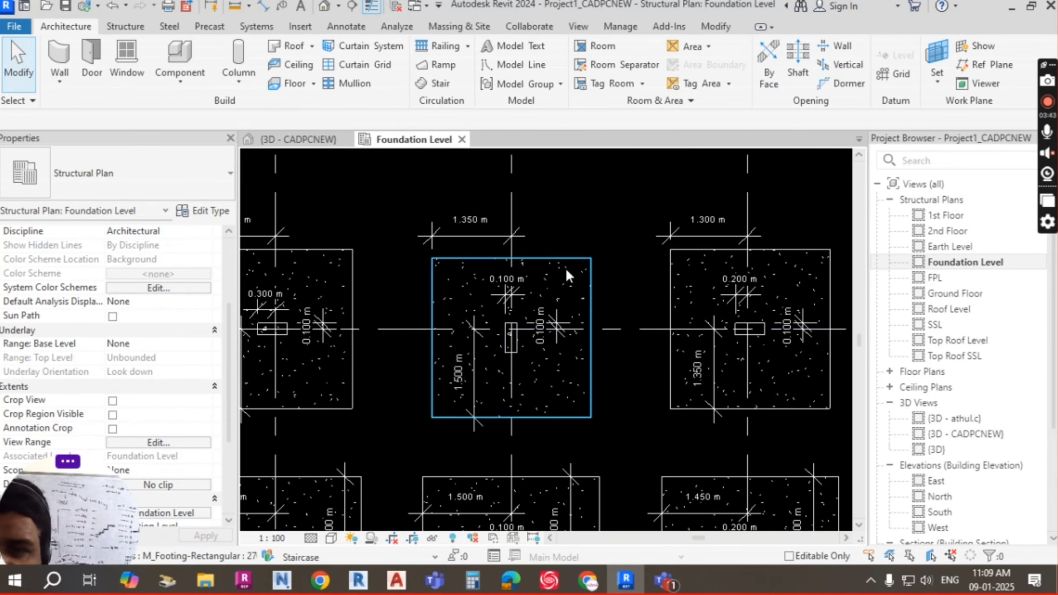
scroll(576, 309, down, 1)
scroll(571, 297, up, 2)
middle_drag(621, 290, 633, 280)
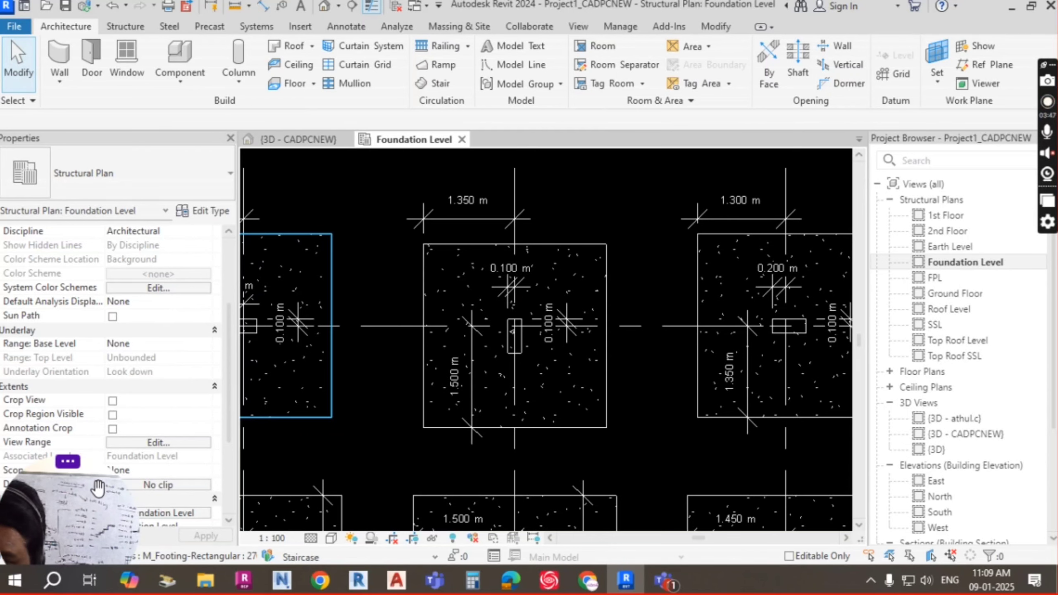
mouse_move(68, 465)
mouse_down()
mouse_move(173, 463)
mouse_move(239, 305)
mouse_move(250, 175)
mouse_up()
scroll(174, 428, down, 4)
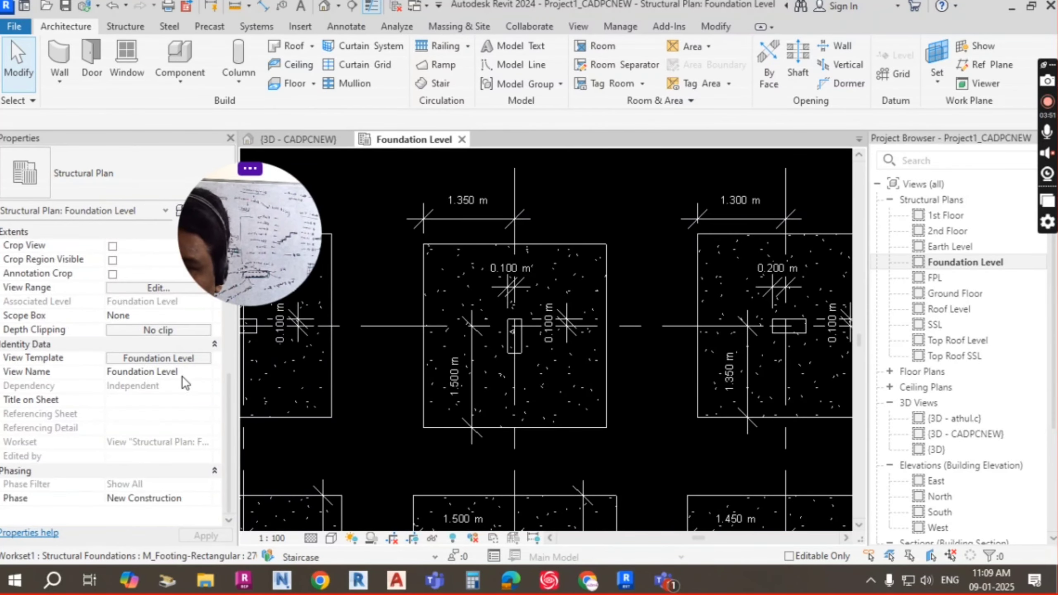
click(182, 359)
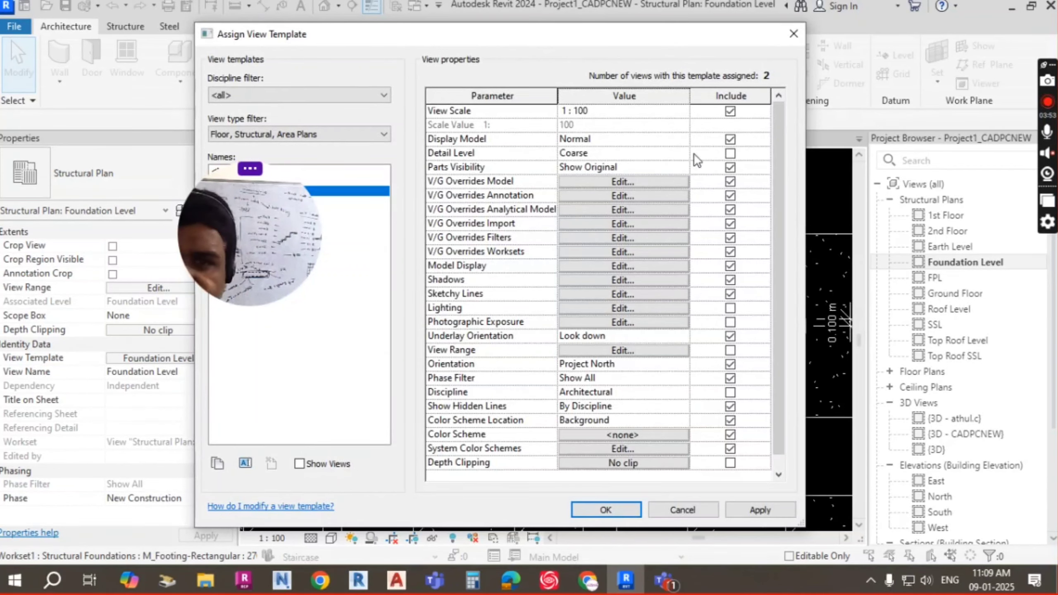
key(Escape)
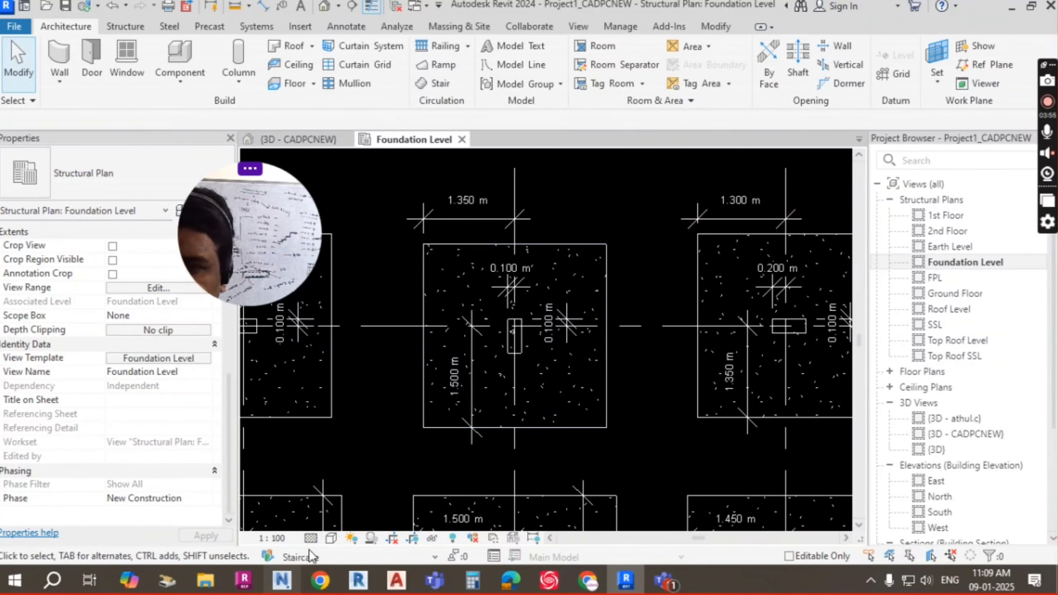
Set the Foundation Level plan's detail level to Fine
click(311, 538)
click(328, 522)
click(331, 538)
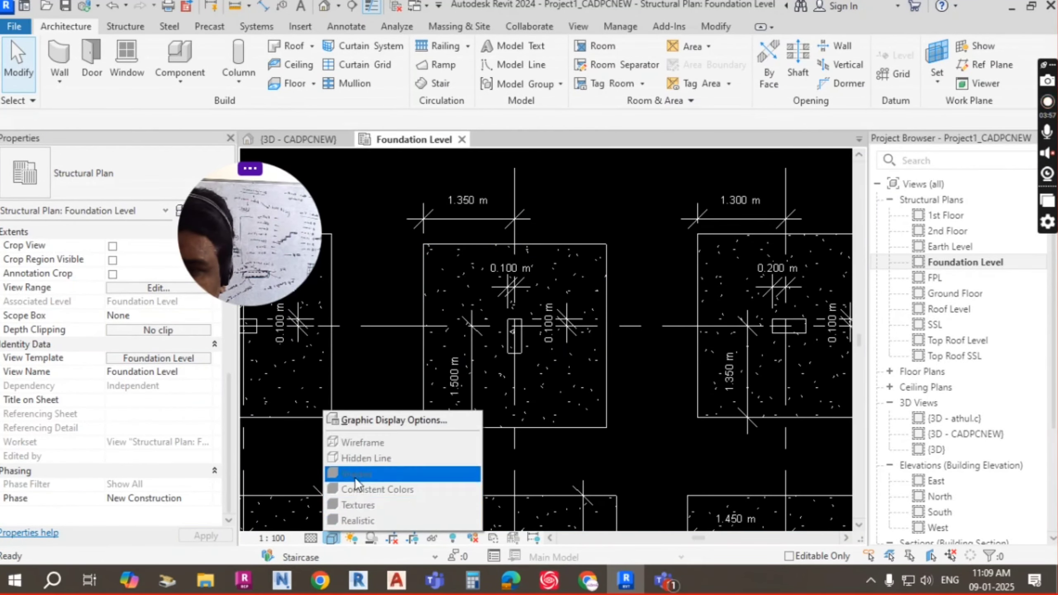
key(Escape)
Release the visual style from the Foundation Level plan's view template and display the plan as Shaded
click(194, 358)
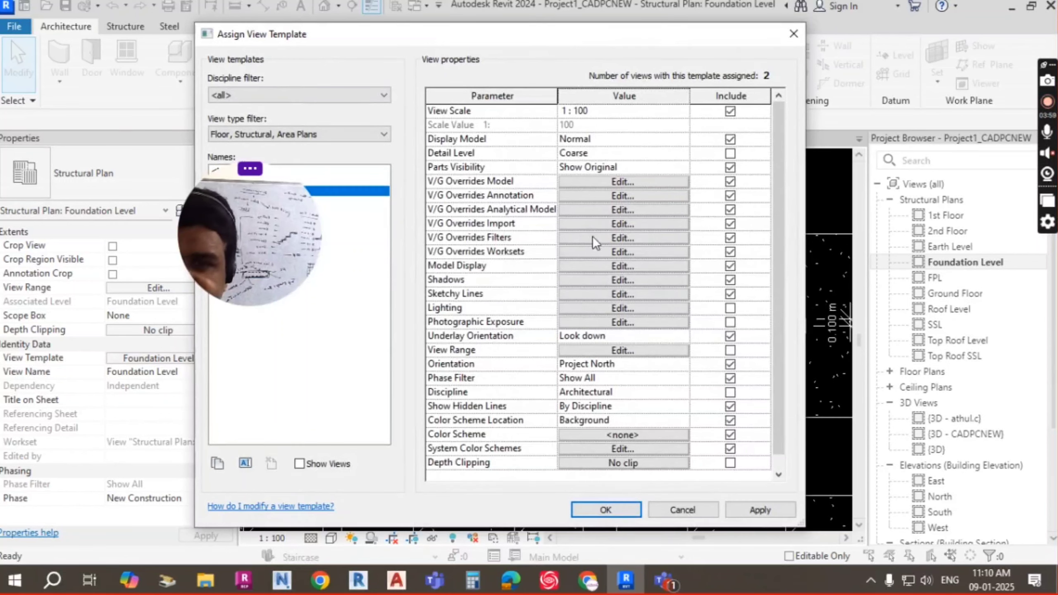
click(606, 508)
click(331, 538)
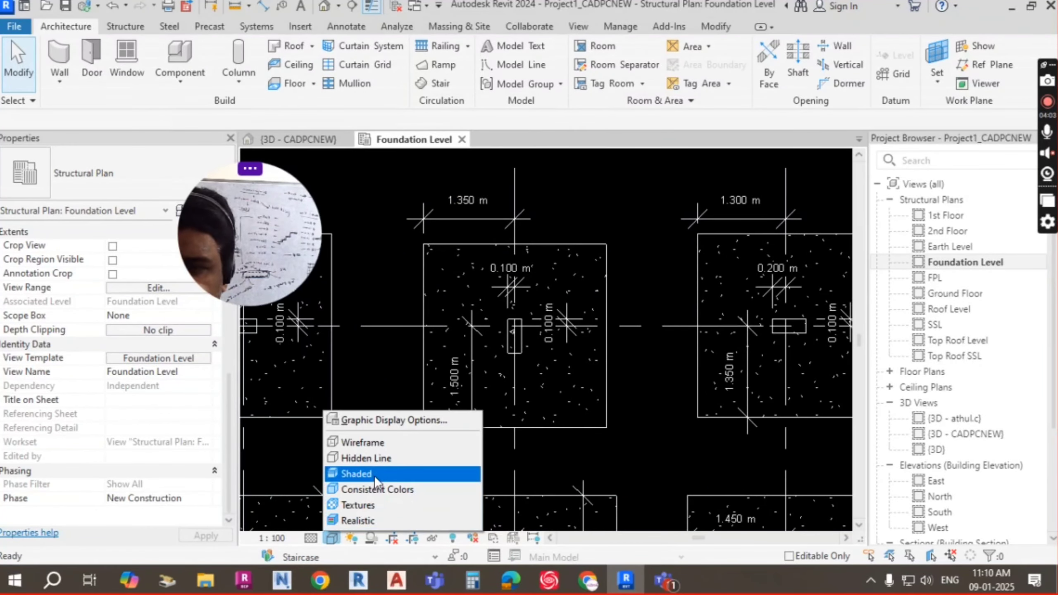
click(374, 474)
scroll(552, 283, down, 2)
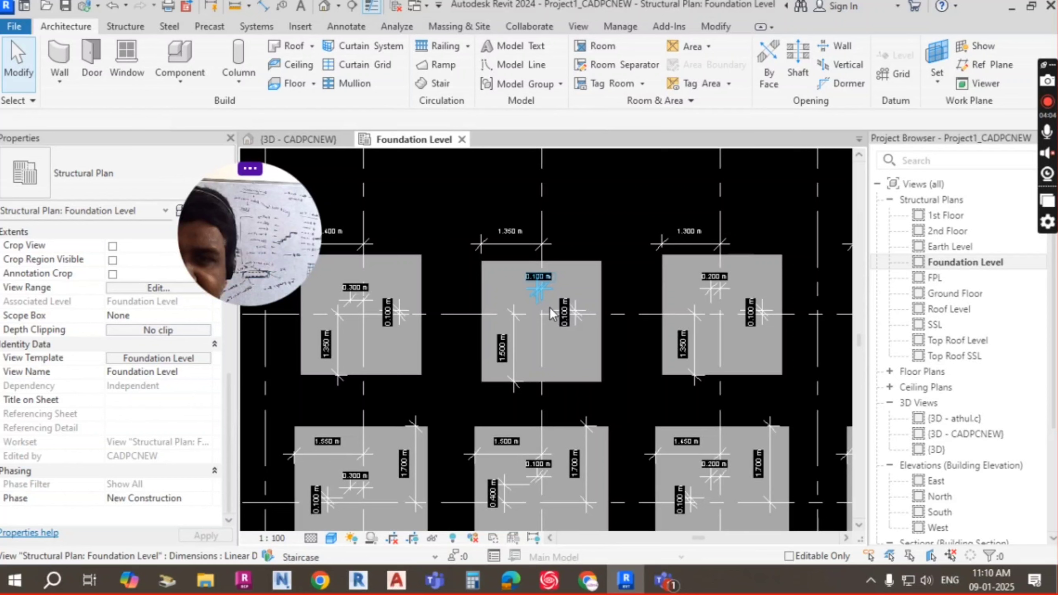
click(244, 167)
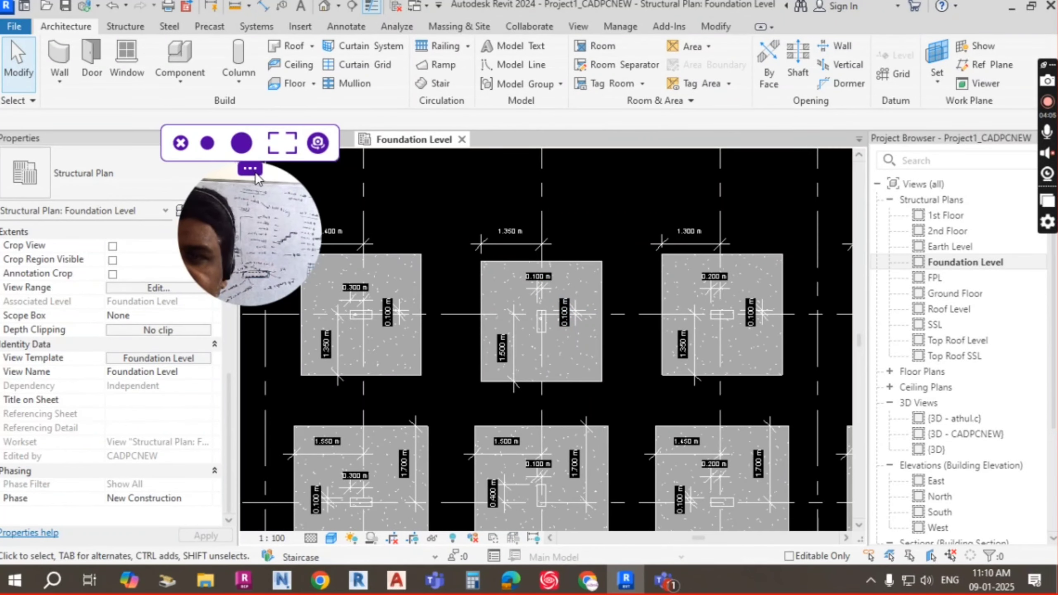
click(180, 143)
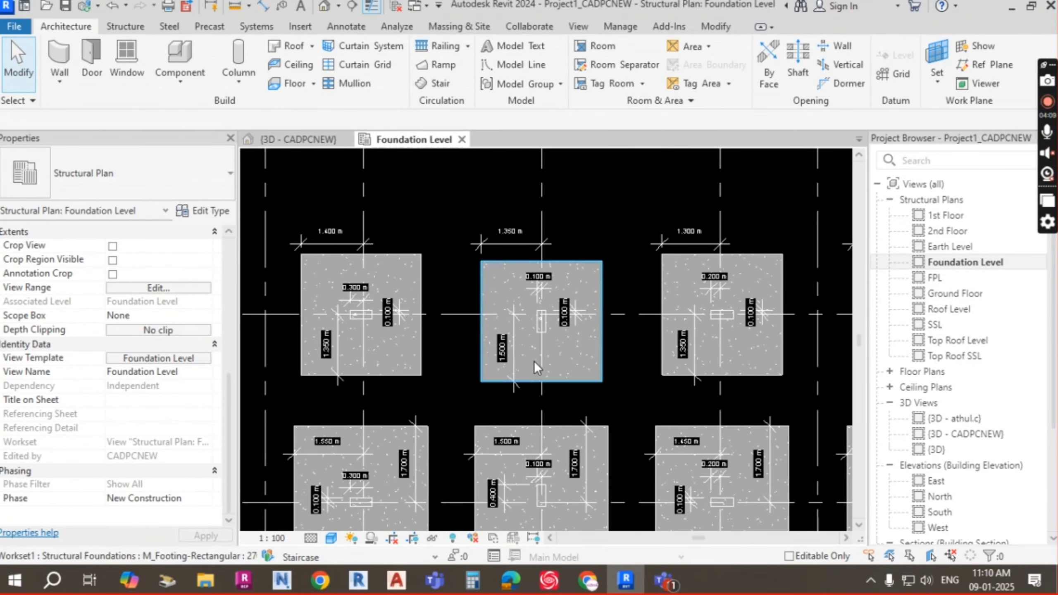
Inspect the F1 footing at grids G and 4 and its dimensions in the shaded Foundation Level plan
scroll(651, 242, up, 2)
scroll(652, 265, up, 2)
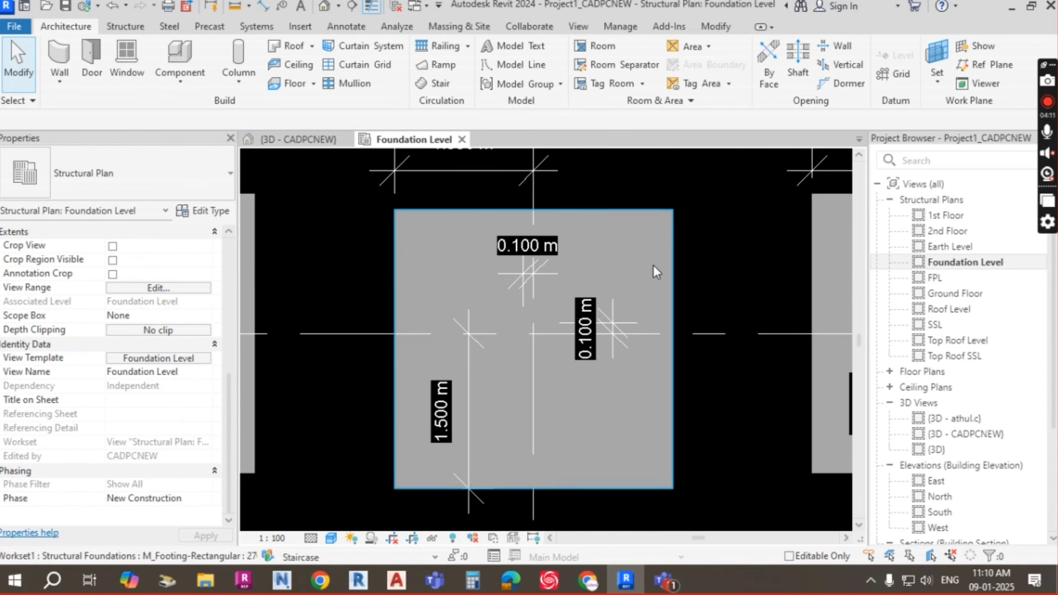
click(671, 273)
key(Escape)
click(671, 273)
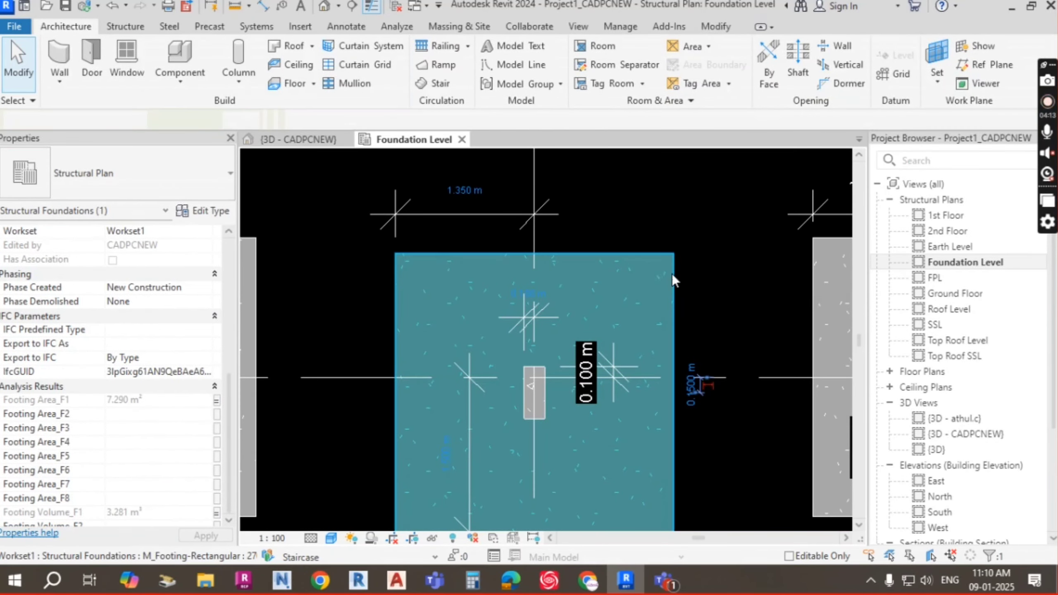
key(Escape)
scroll(662, 289, down, 2)
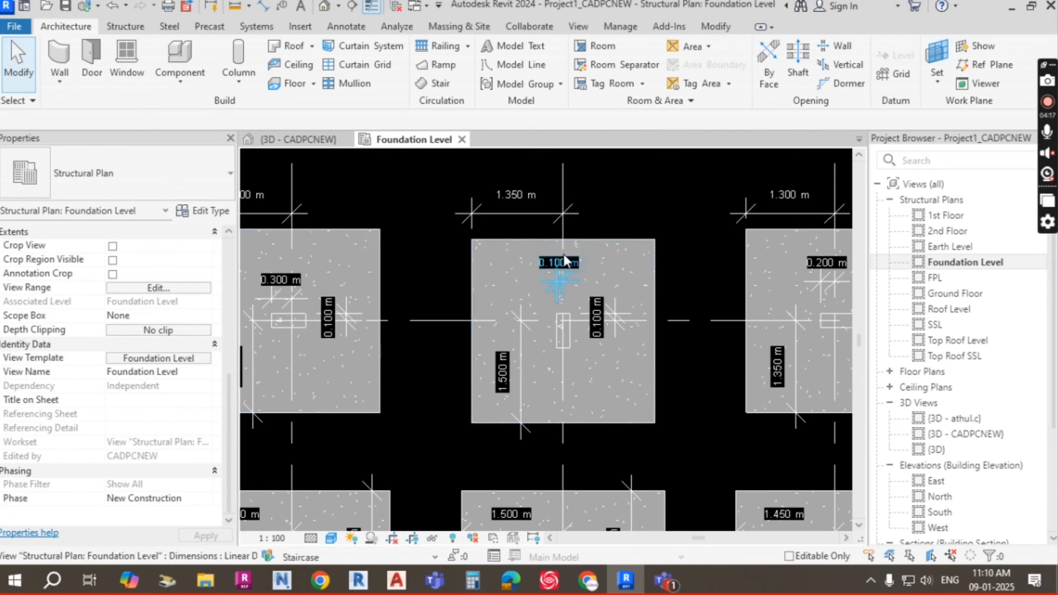
scroll(566, 255, down, 2)
scroll(615, 261, up, 2)
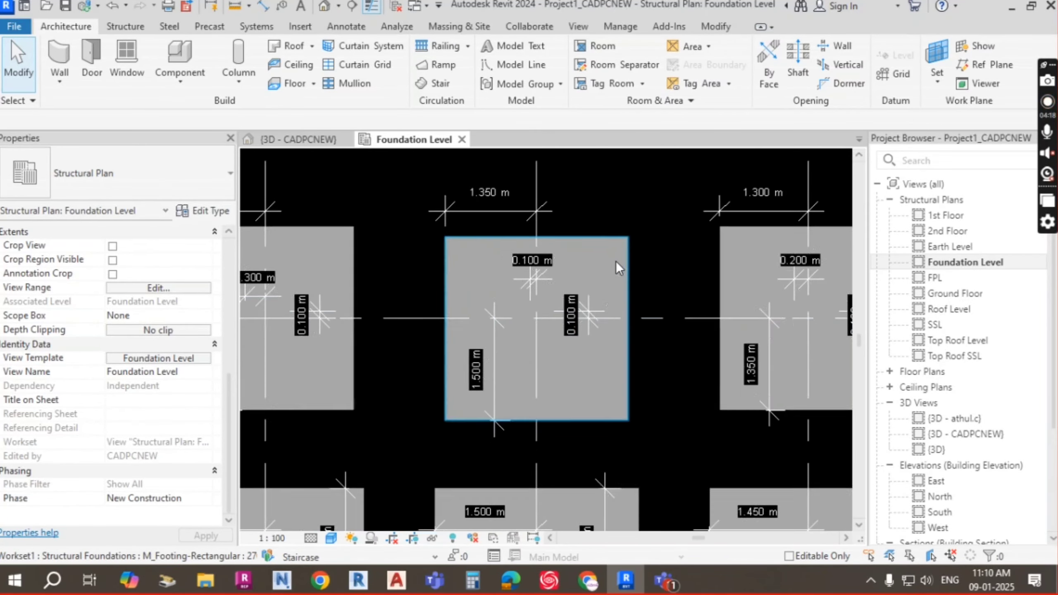
click(487, 196)
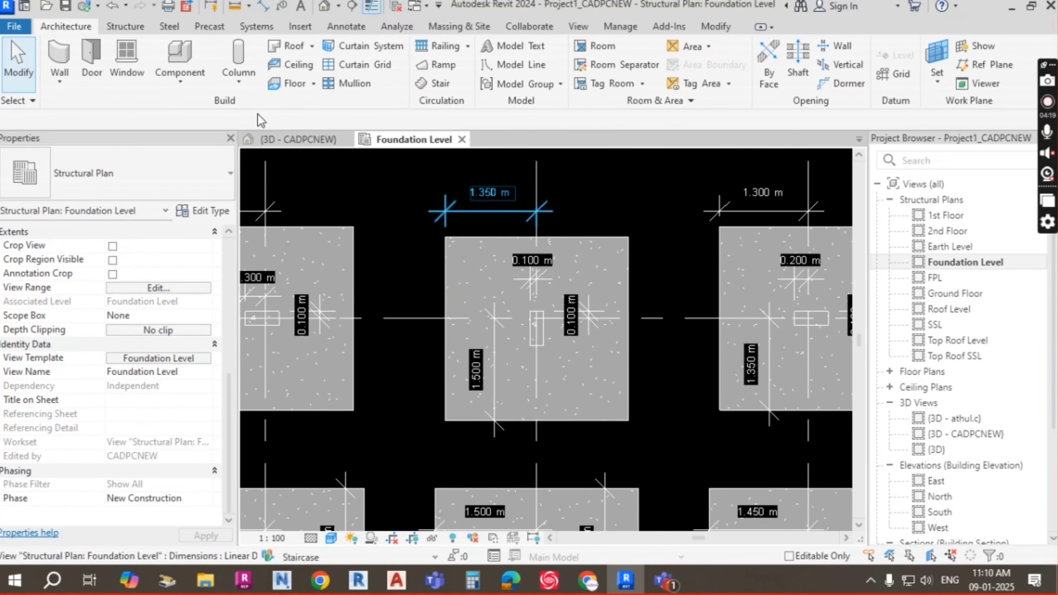
Draw a horizontal building section through the F1 footing at grids G and 4, just below grid line 4 and facing it
click(353, 7)
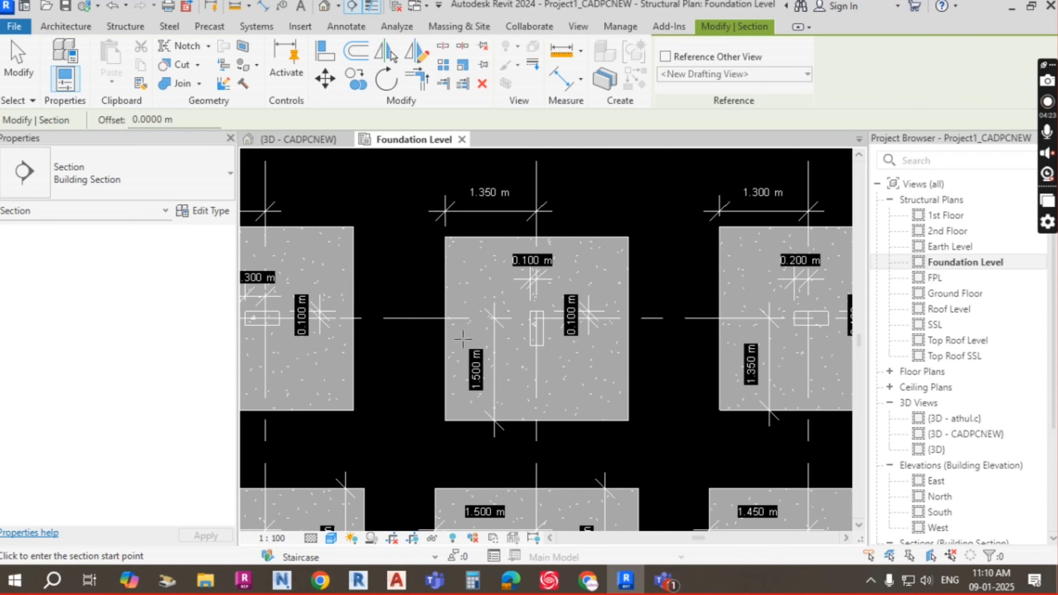
click(391, 336)
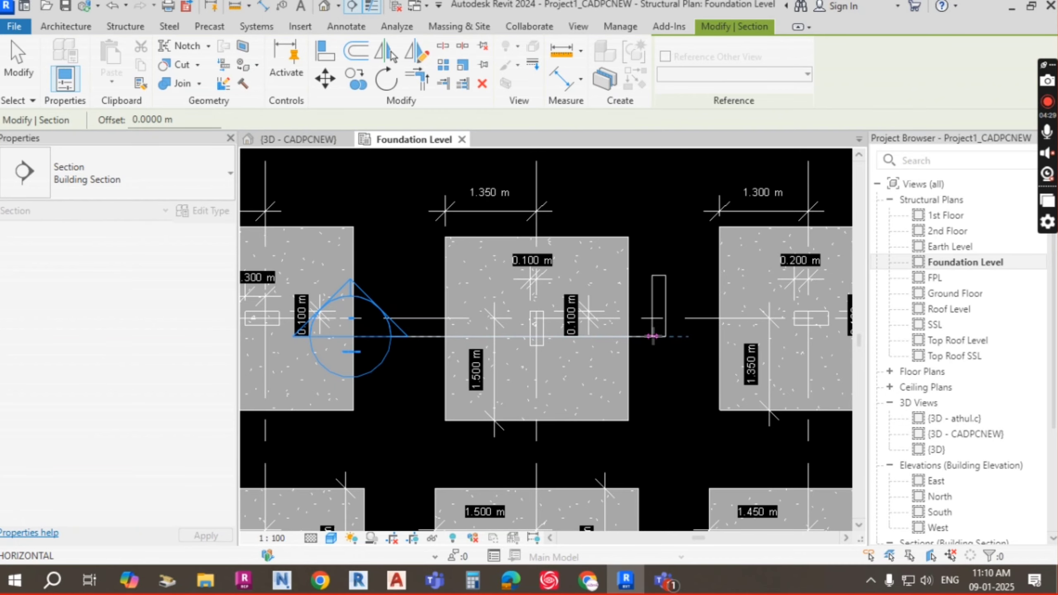
click(653, 336)
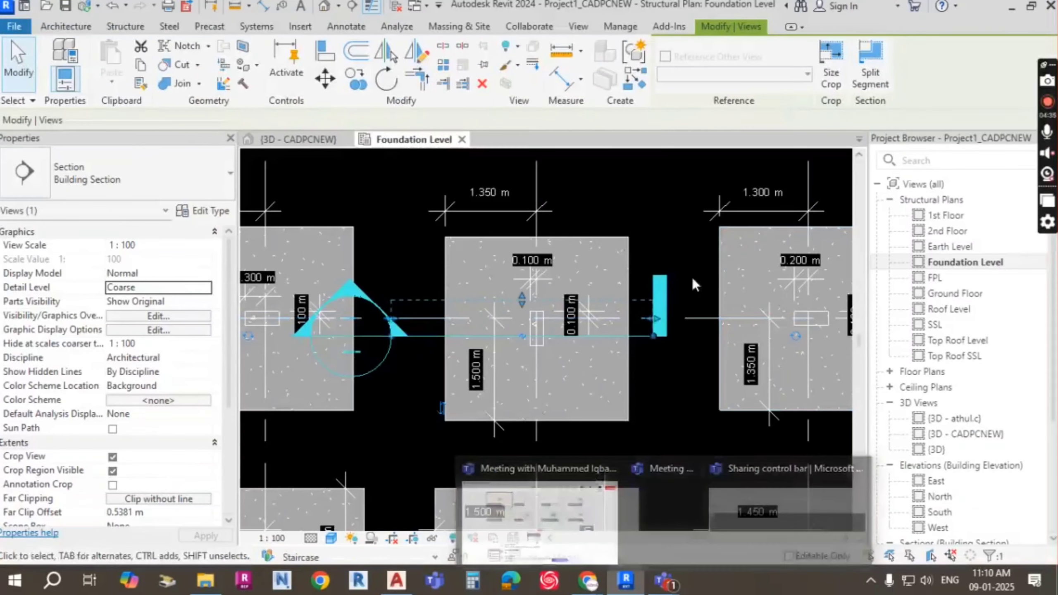
click(659, 244)
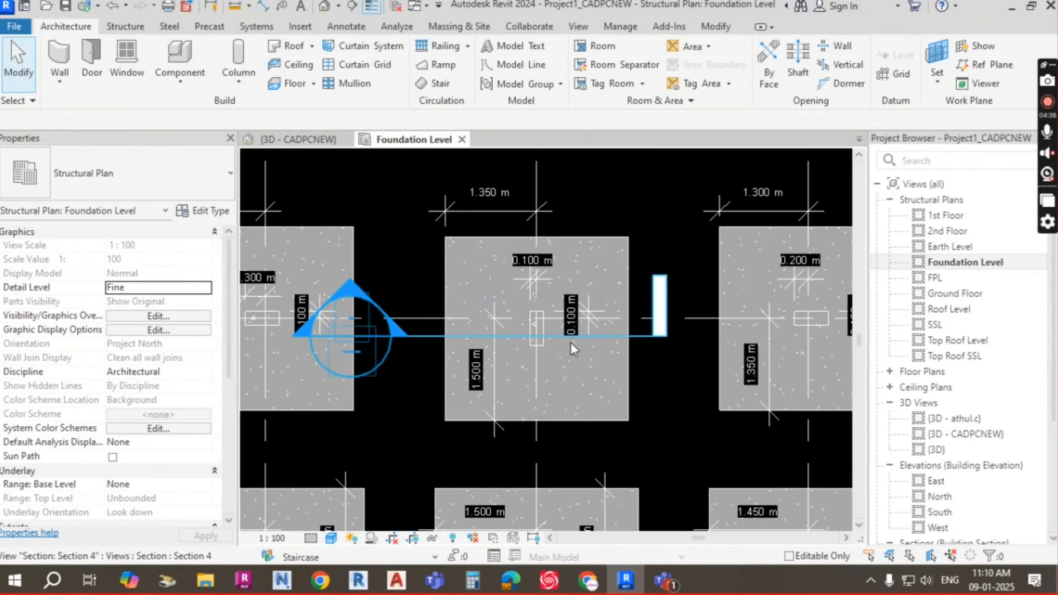
click(644, 334)
middle_drag(419, 331, 464, 328)
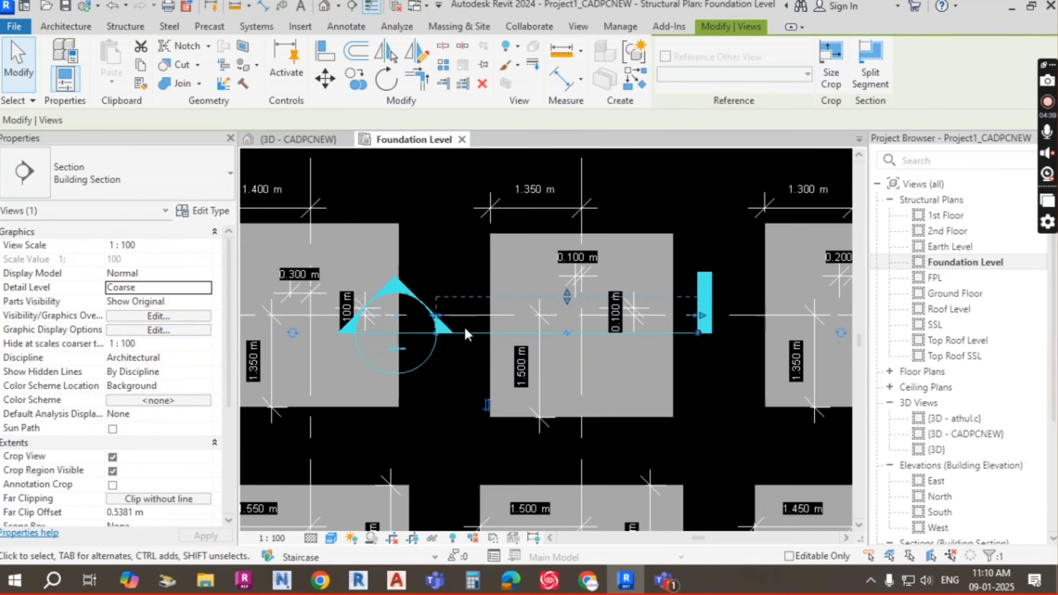
click(636, 278)
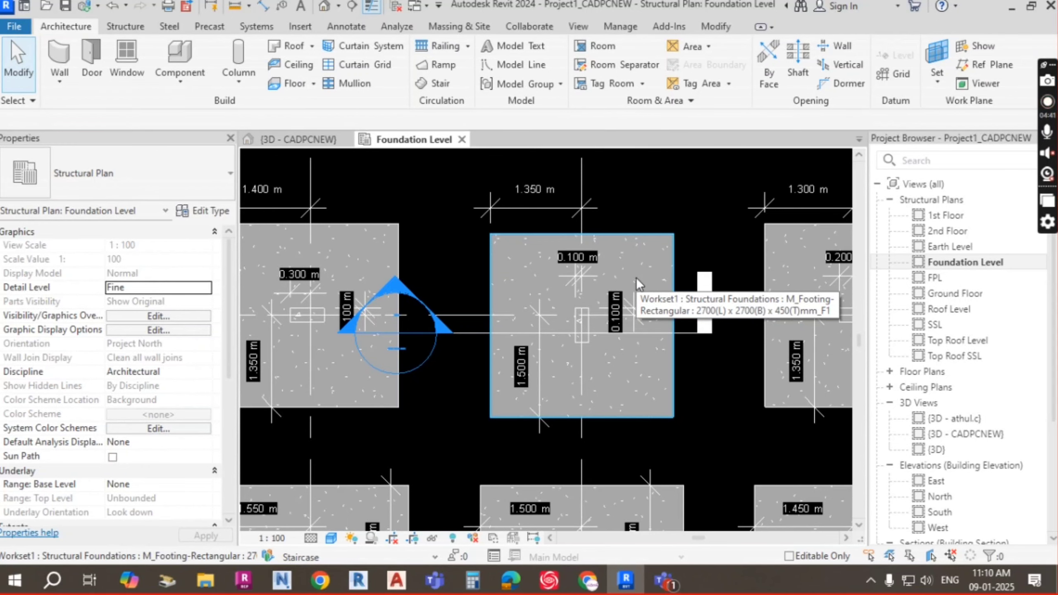
middle_drag(659, 360, 625, 359)
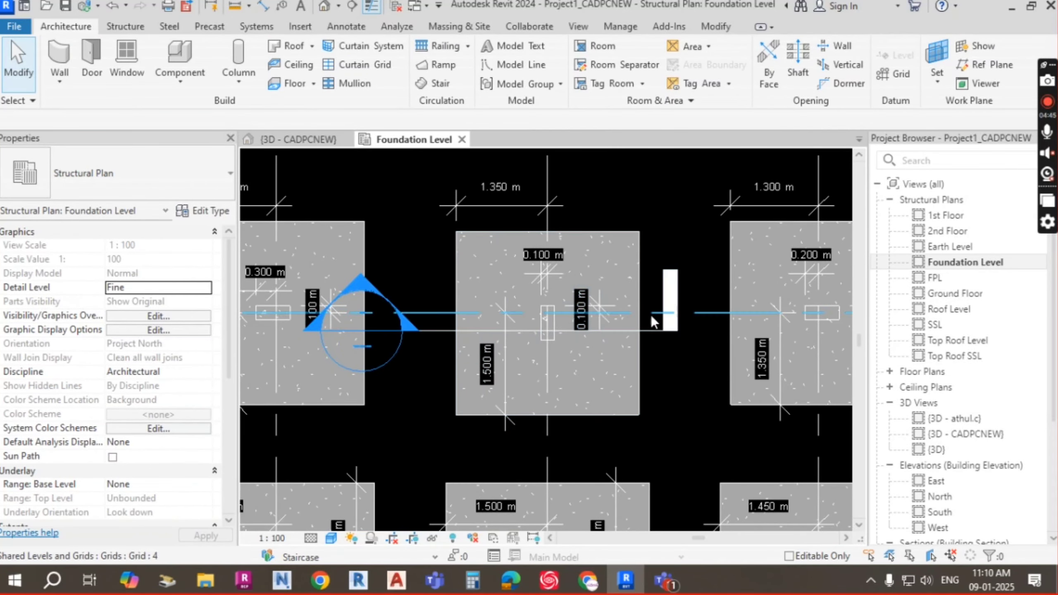
Reduce the section's view depth on the plan to a far clip offset of about 0.50 m
click(651, 330)
scroll(528, 311, up, 1)
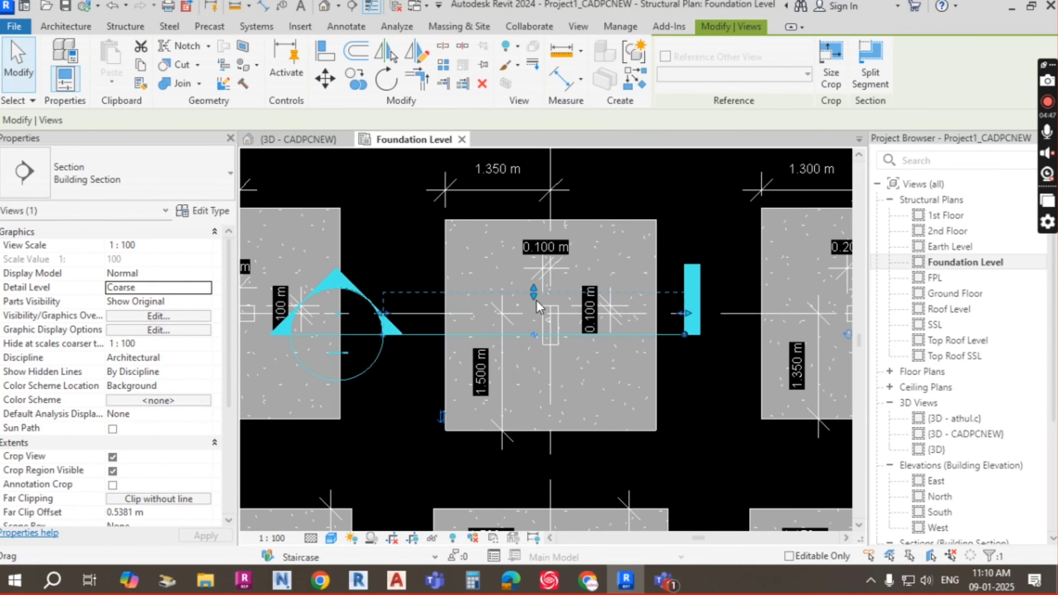
mouse_move(534, 288)
mouse_down()
mouse_move(536, 266)
mouse_move(539, 295)
mouse_up()
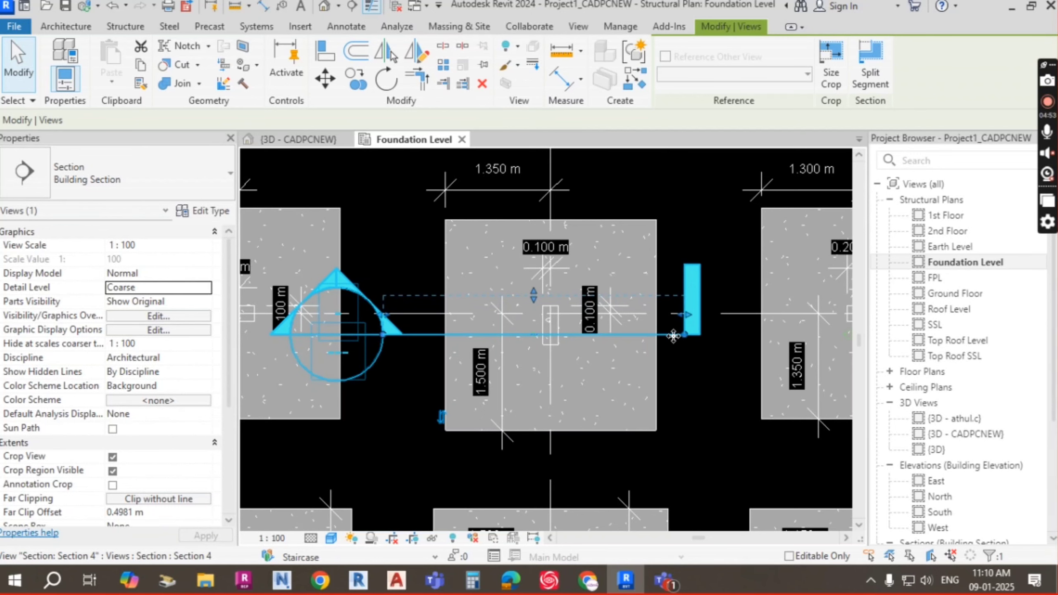
Open the new section's view and extend its crop region downward past the footing at Foundation Level
right_click(673, 335)
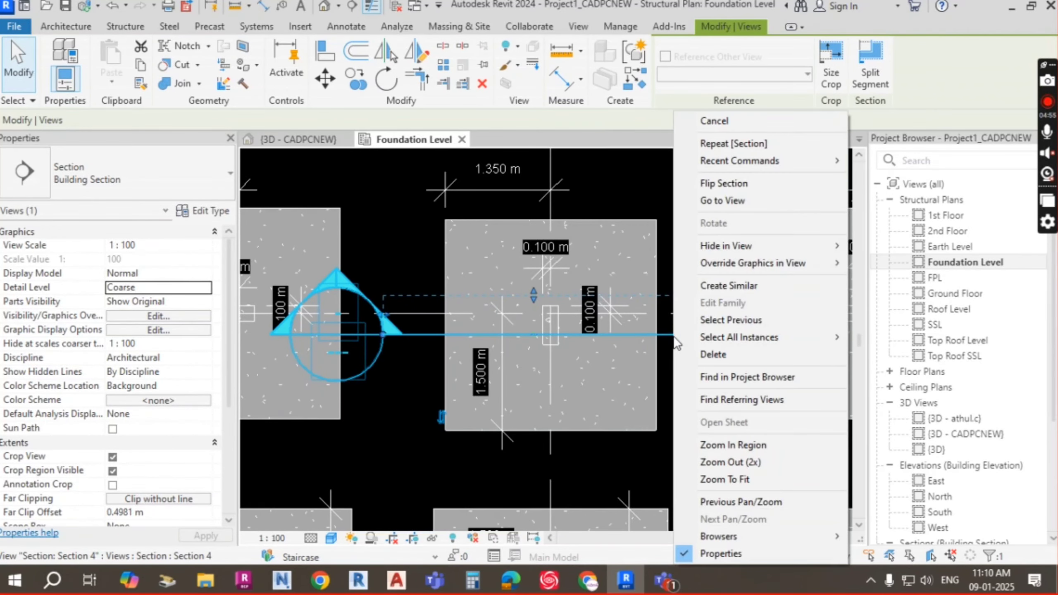
click(738, 202)
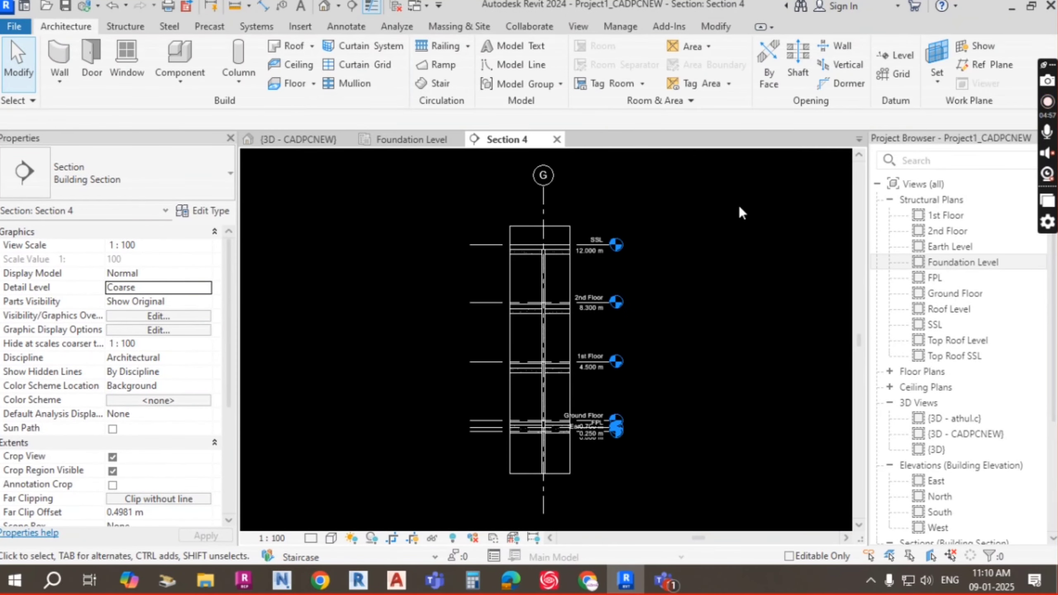
scroll(580, 431, up, 2)
middle_drag(574, 457, 558, 309)
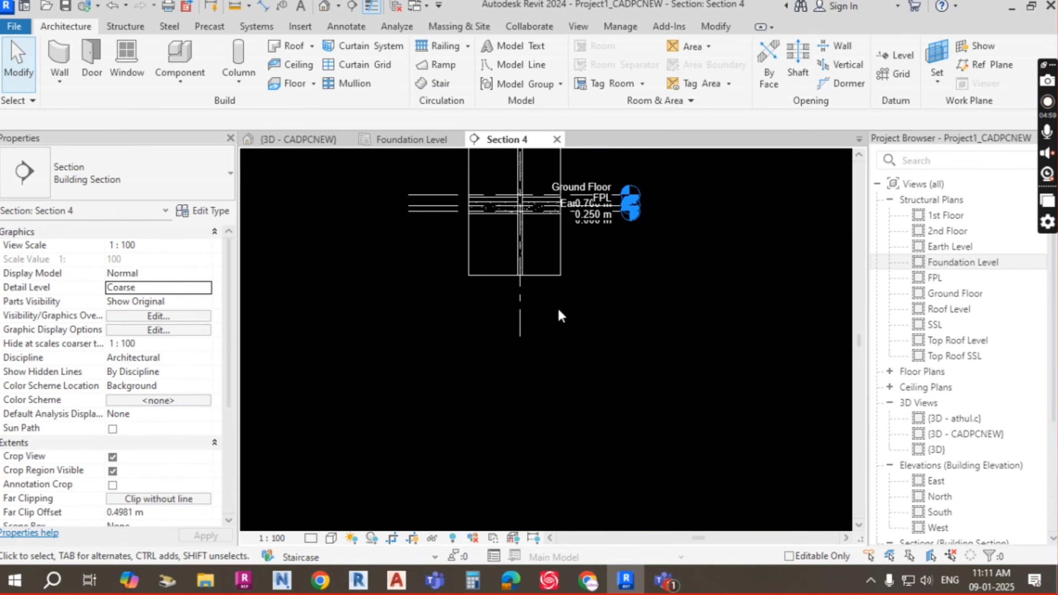
drag(541, 288, 533, 329)
scroll(514, 288, up, 6)
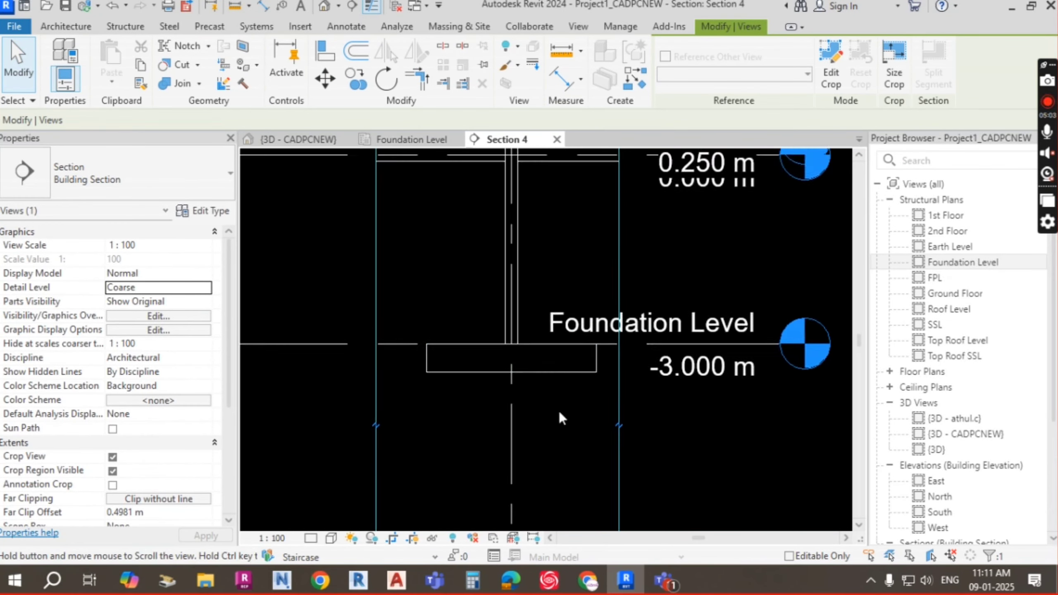
key(Escape)
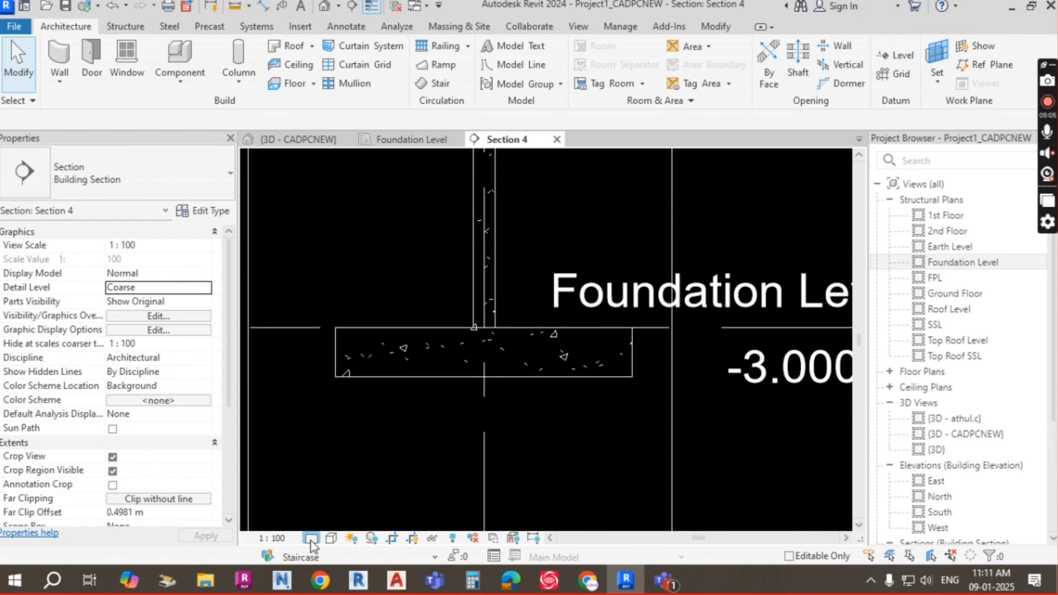
Set the section view's detail level to Fine and its visual style to Shaded
click(311, 538)
click(333, 525)
click(330, 538)
click(359, 472)
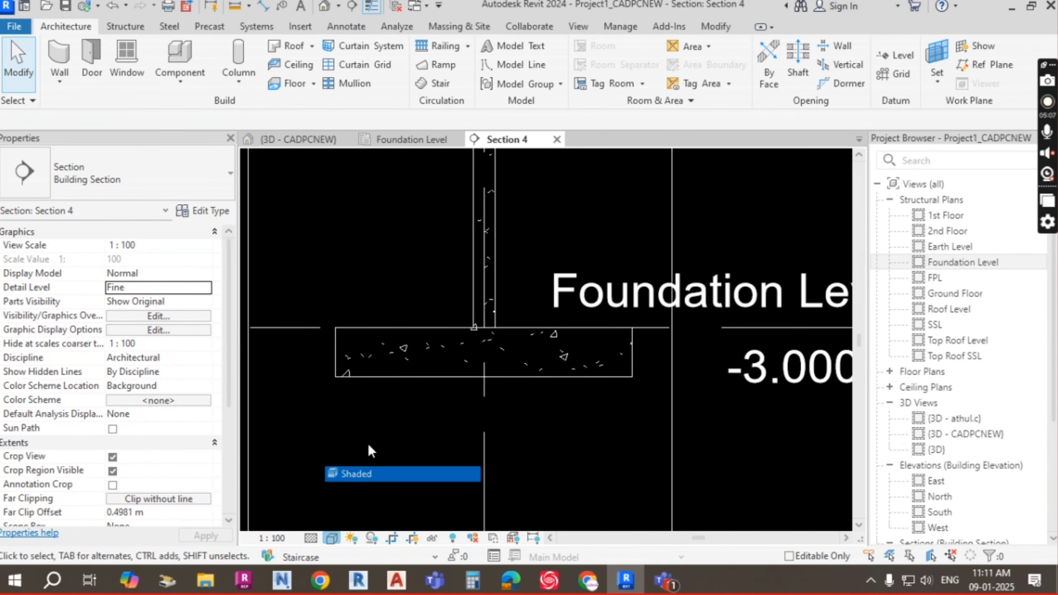
Examine the F1 footing's section, its type and its rebar cover settings in the section view
scroll(539, 365, down, 3)
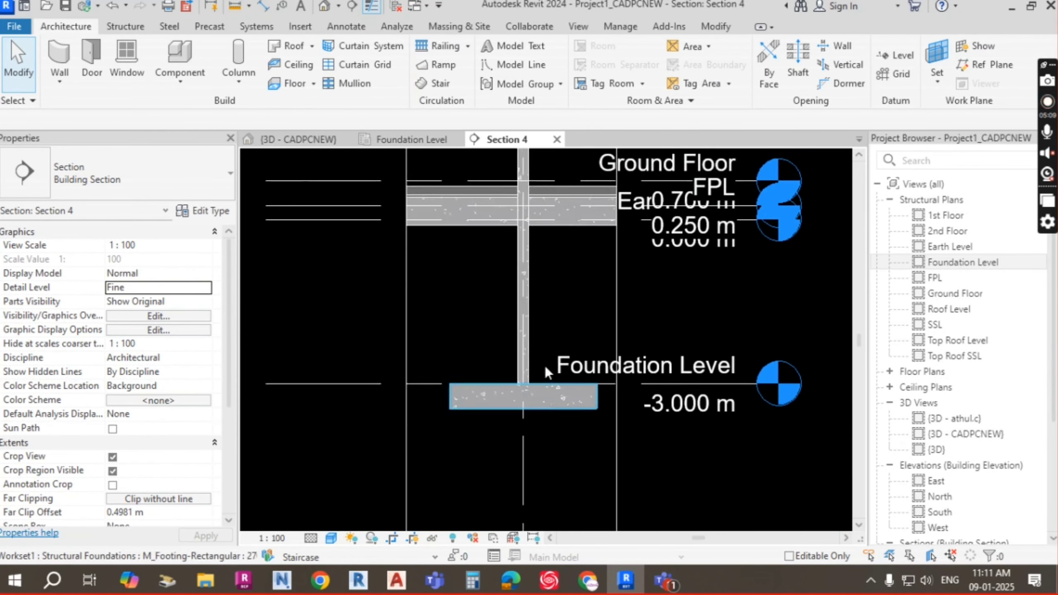
scroll(545, 366, up, 1)
scroll(538, 426, up, 4)
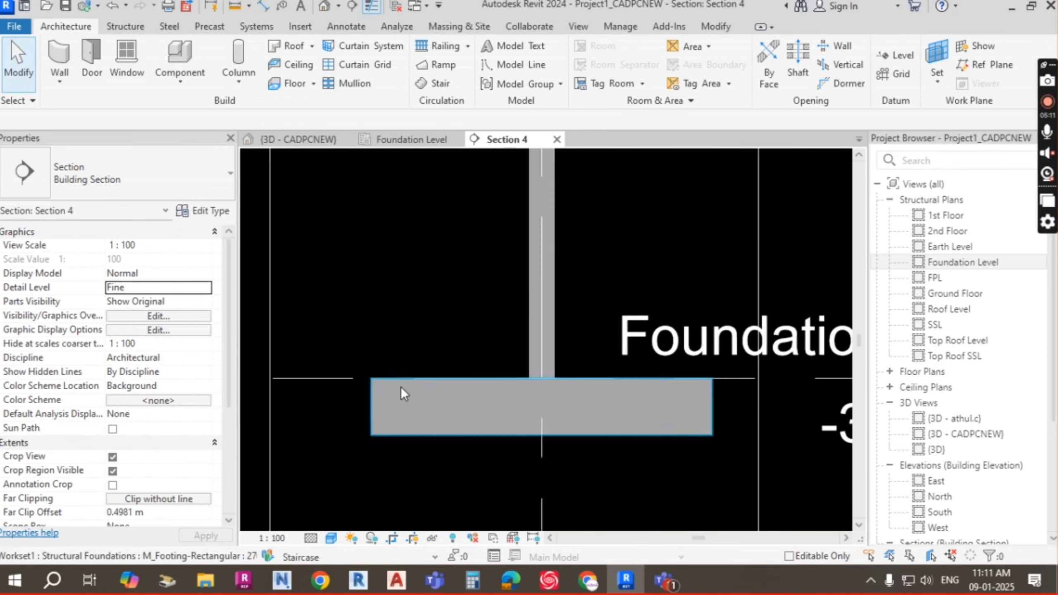
scroll(411, 324, down, 2)
scroll(704, 311, up, 1)
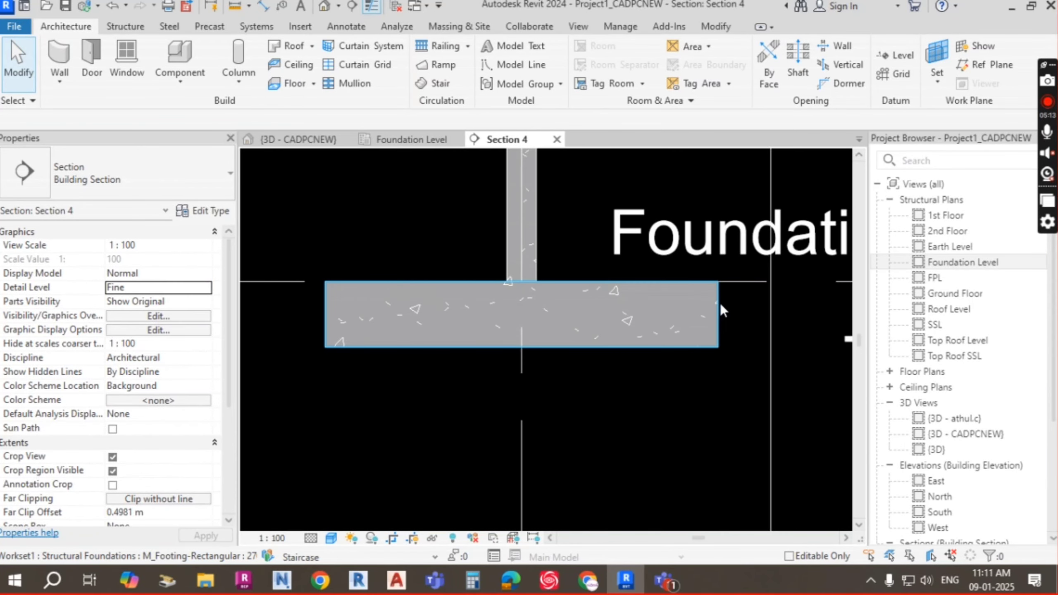
click(721, 307)
key(Escape)
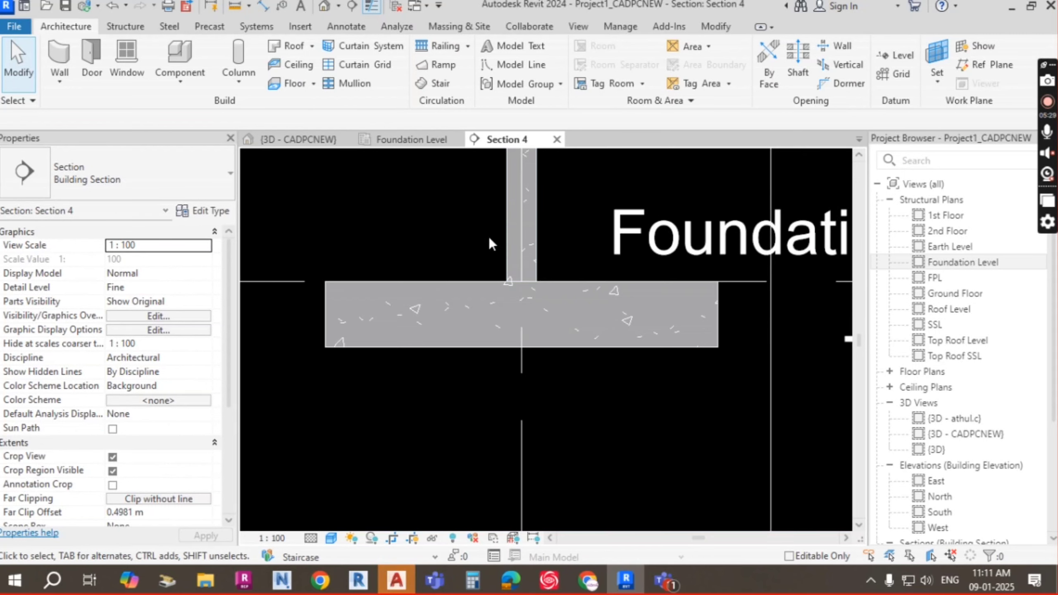
click(382, 345)
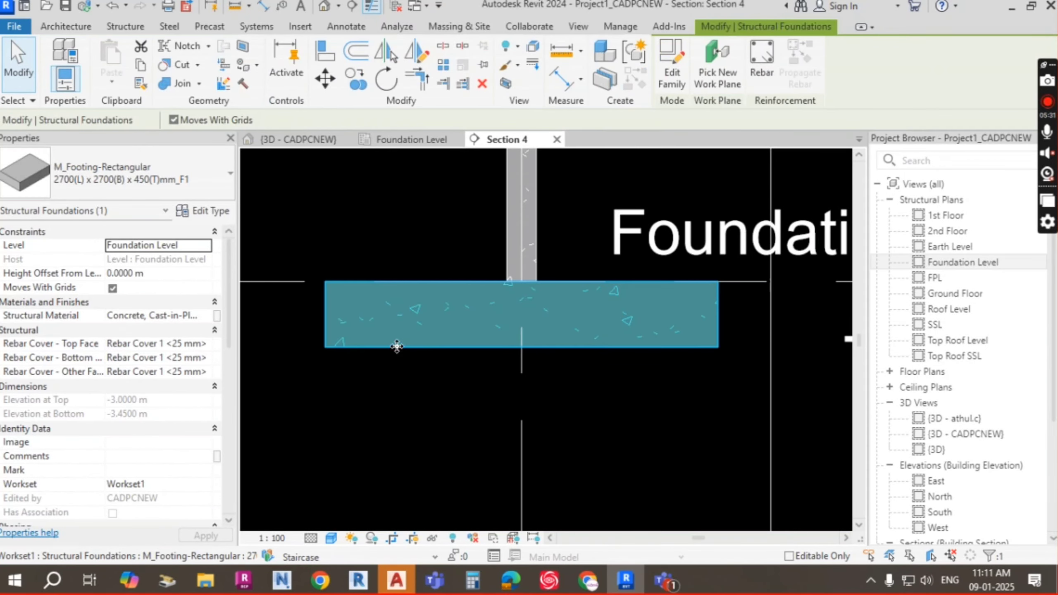
key(Escape)
middle_drag(352, 325, 426, 315)
middle_drag(487, 371, 483, 377)
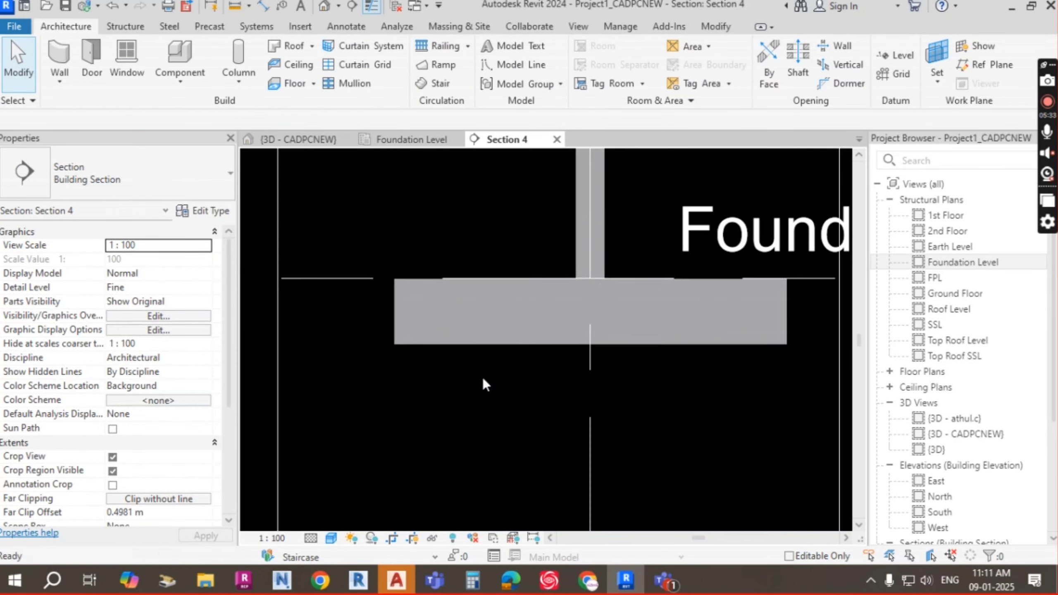
Start placing structural rebar in the footing section, accepting that rebar shape definitions include hooks
click(125, 26)
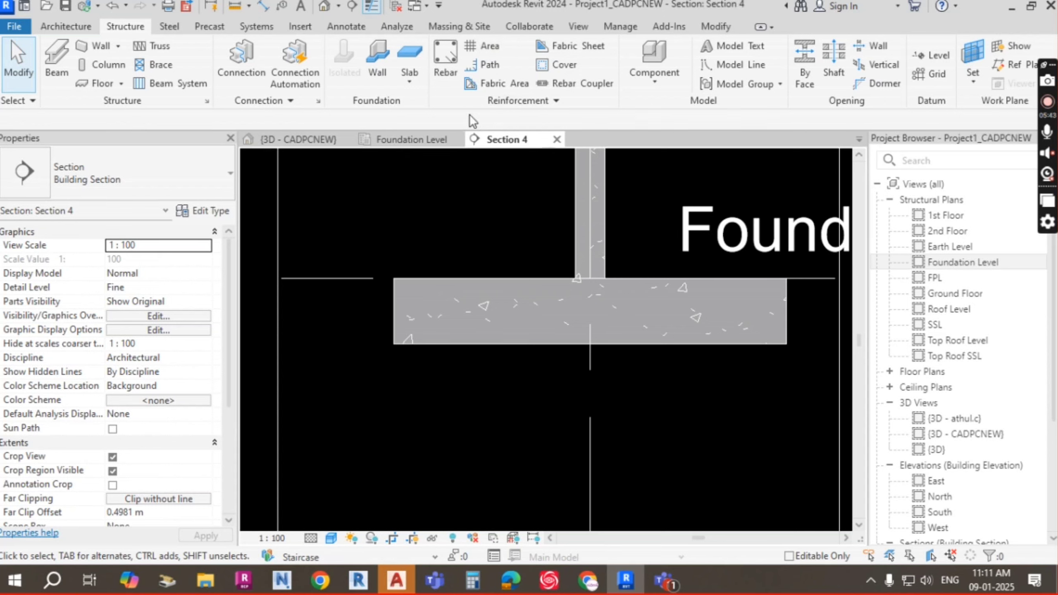
click(446, 62)
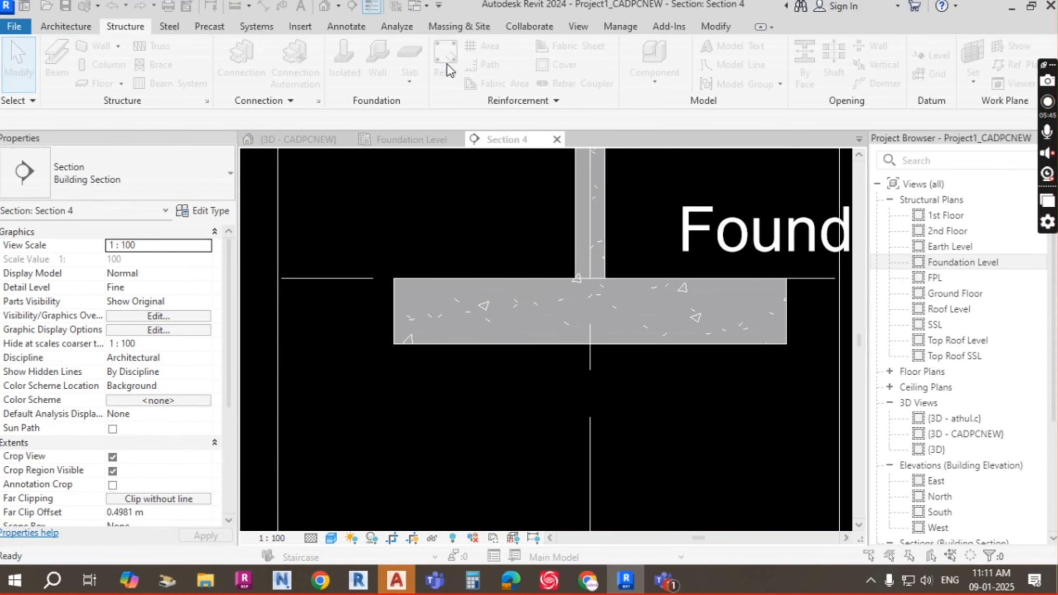
drag(577, 182, 511, 114)
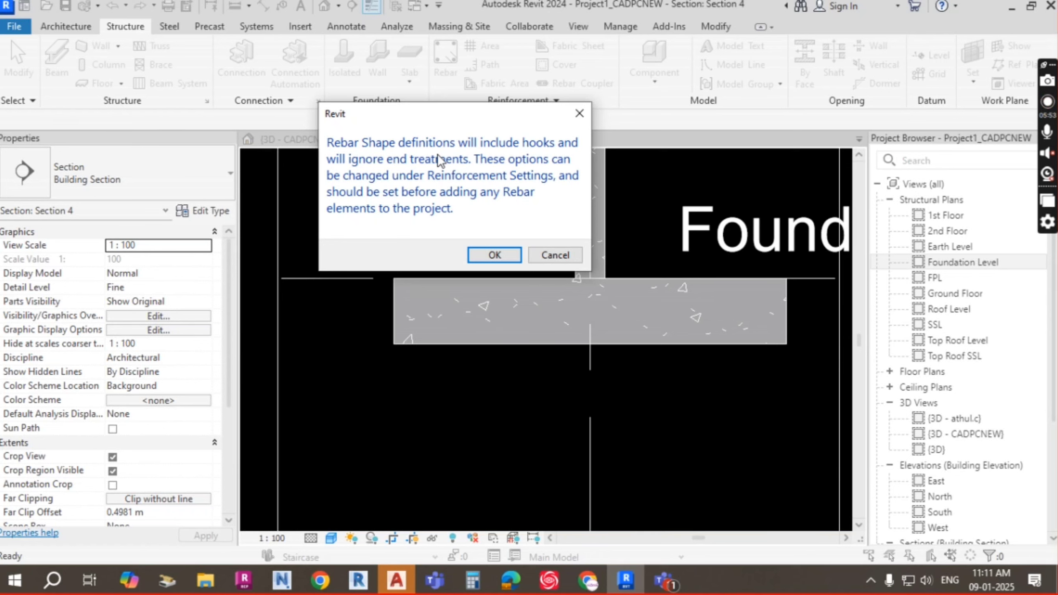
click(494, 255)
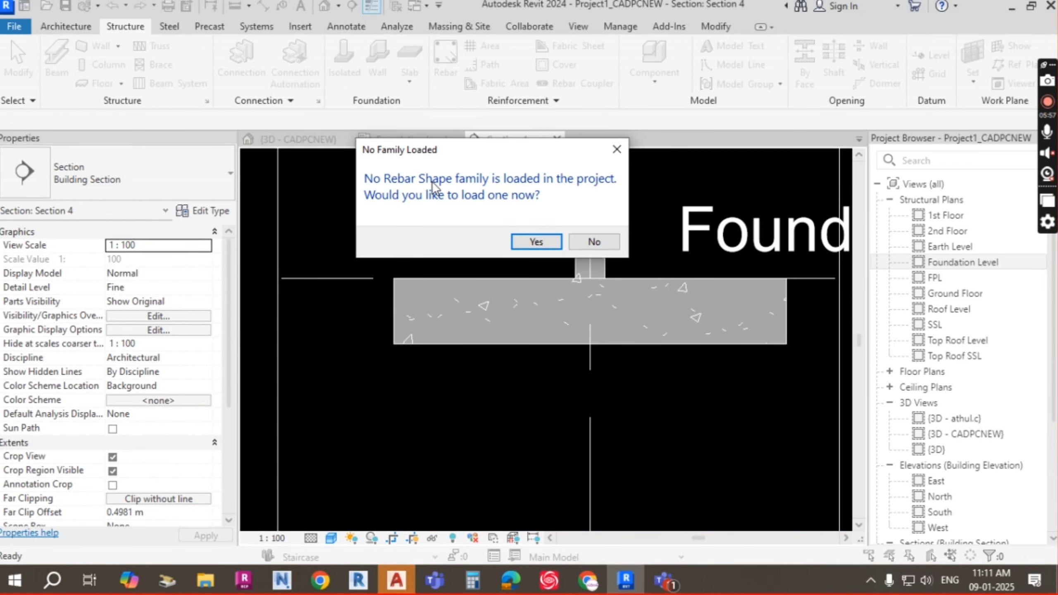
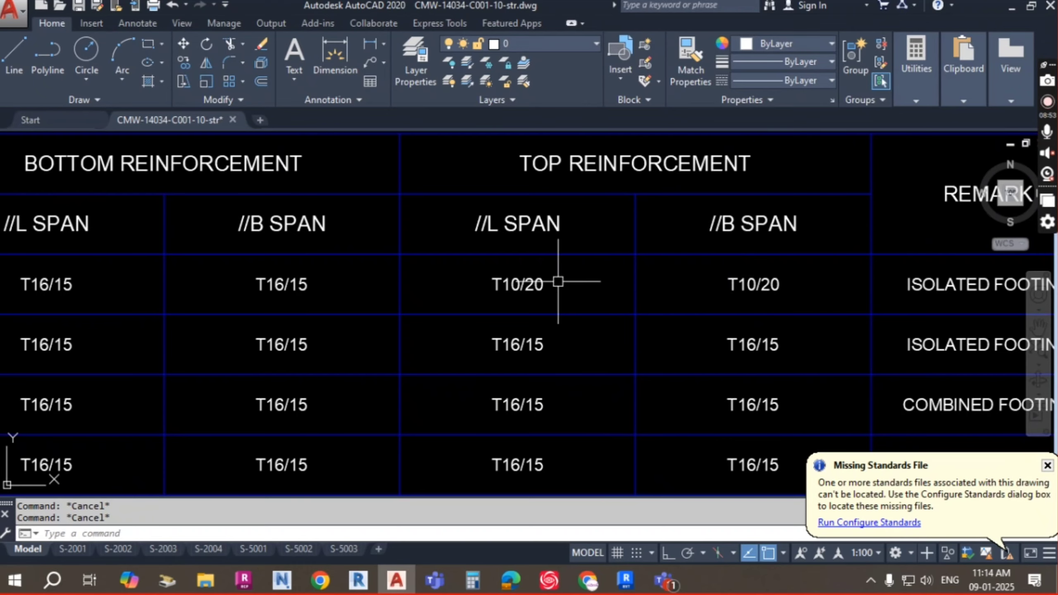
Switch back to Revit and choose the 10M bar type for the M_02 shaped rebar being placed
middle_drag(559, 283, 565, 299)
key(alt+Tab)
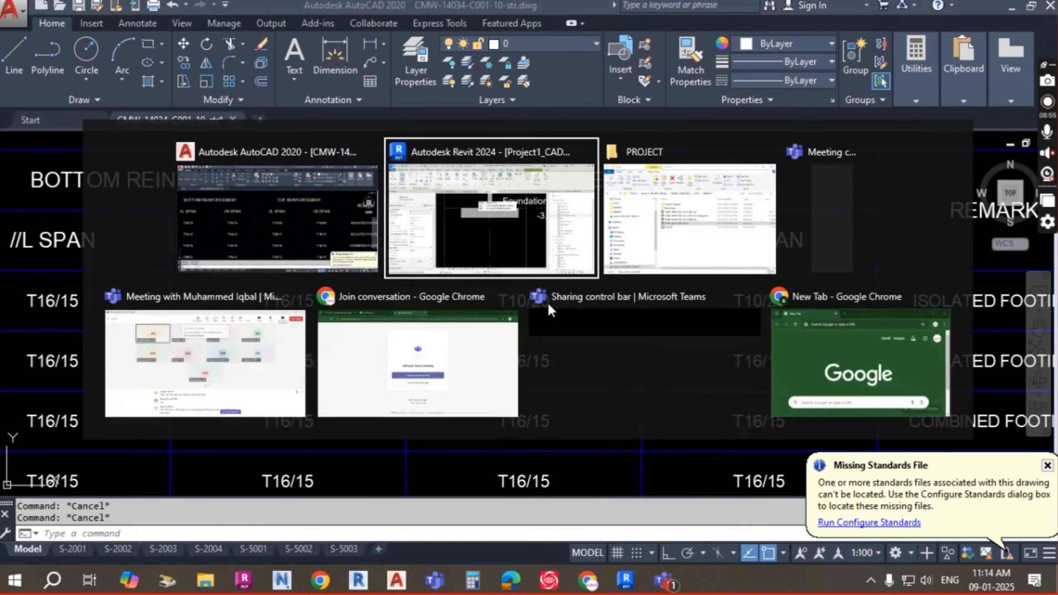
click(516, 228)
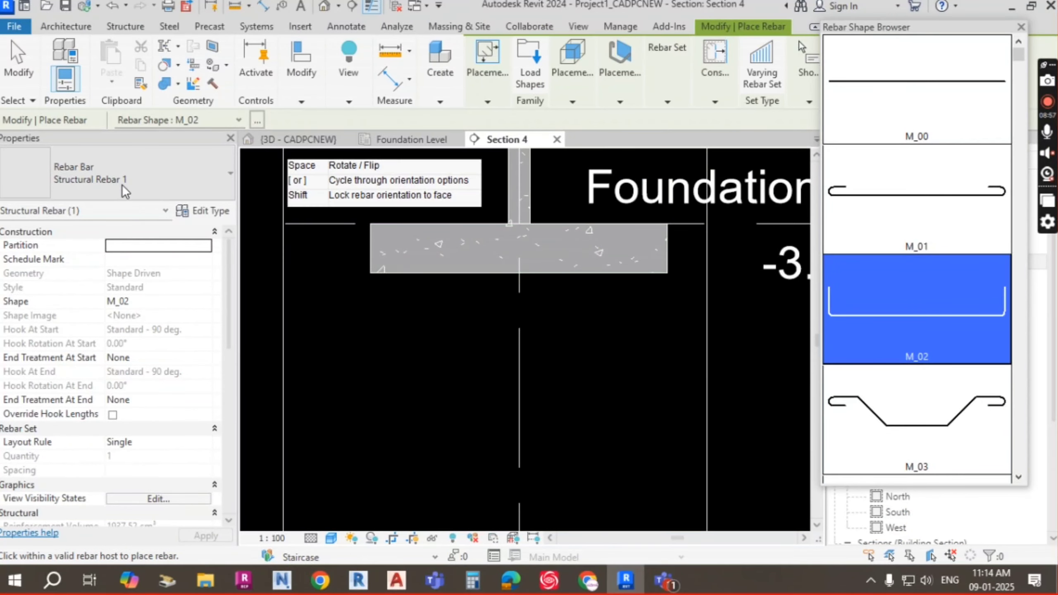
click(138, 184)
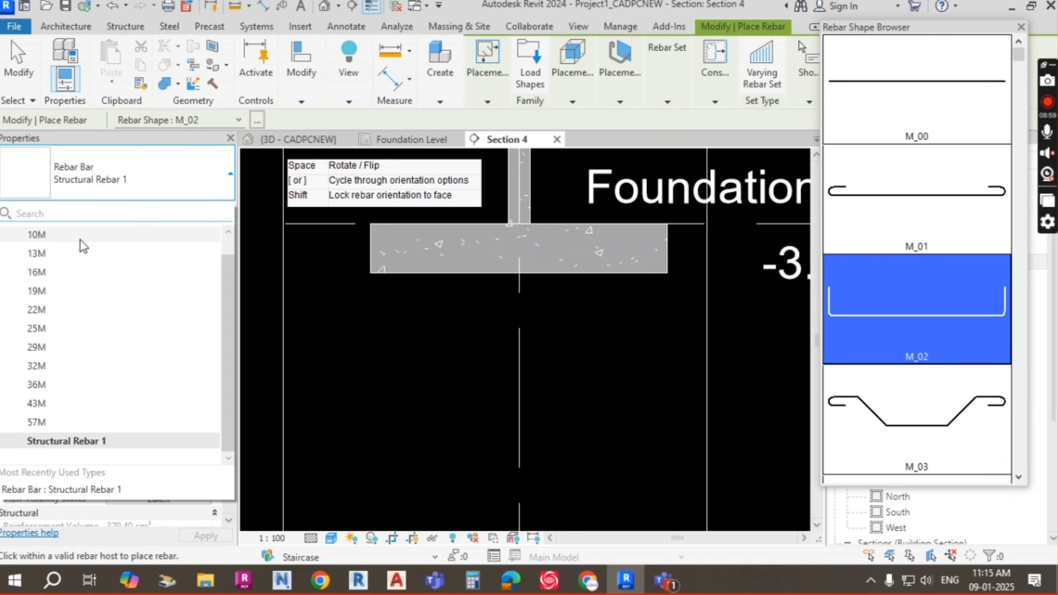
click(86, 242)
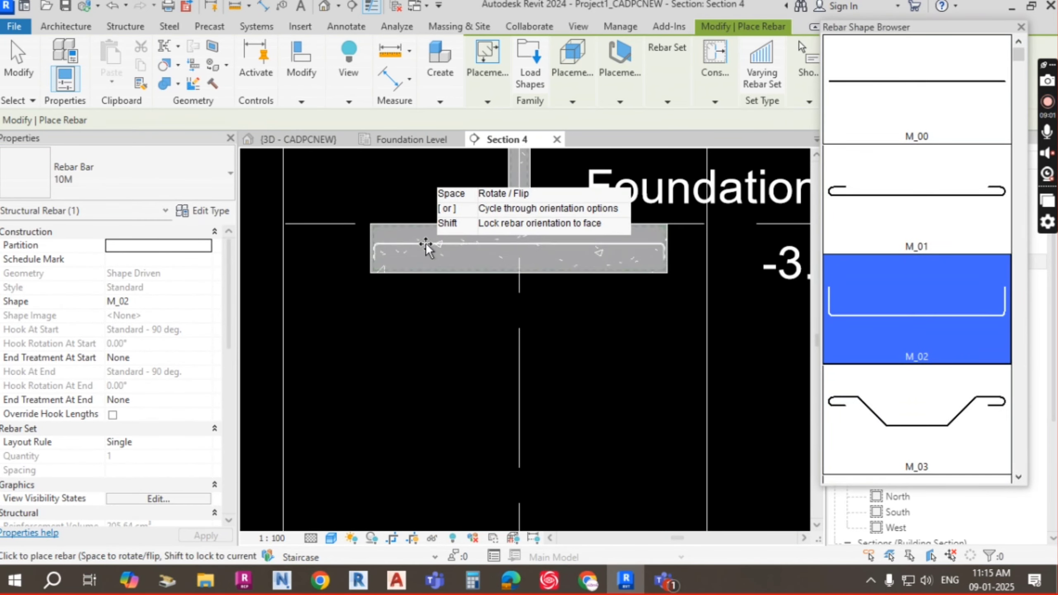
Set the section view's visual style to Wireframe
scroll(425, 248, up, 2)
scroll(425, 244, up, 1)
middle_drag(458, 251, 387, 324)
scroll(405, 300, down, 2)
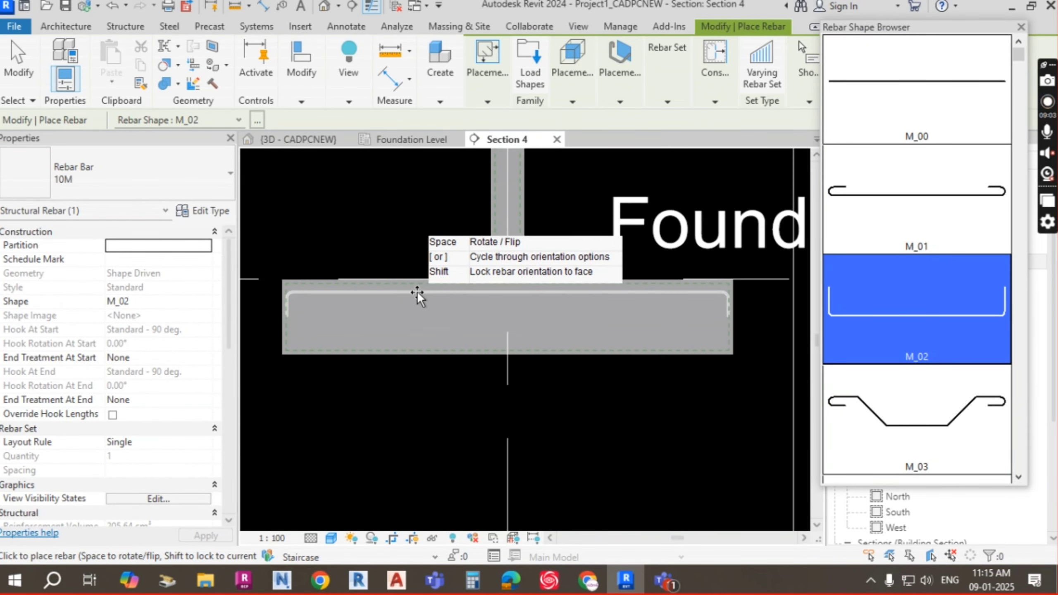
click(331, 537)
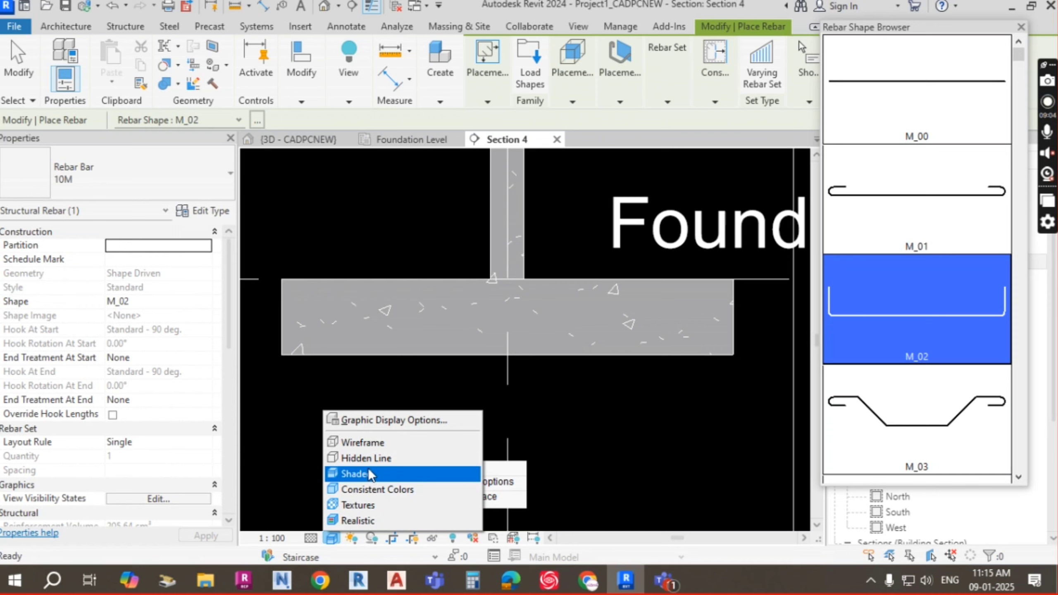
click(366, 445)
Preview how the M_02 bar orients itself against the bottom and side faces of the footing
scroll(467, 301, up, 1)
scroll(528, 231, down, 1)
mouse_move(458, 302)
middle_down()
mouse_move(528, 232)
mouse_move(505, 332)
middle_up()
scroll(525, 229, up, 1)
scroll(538, 240, down, 1)
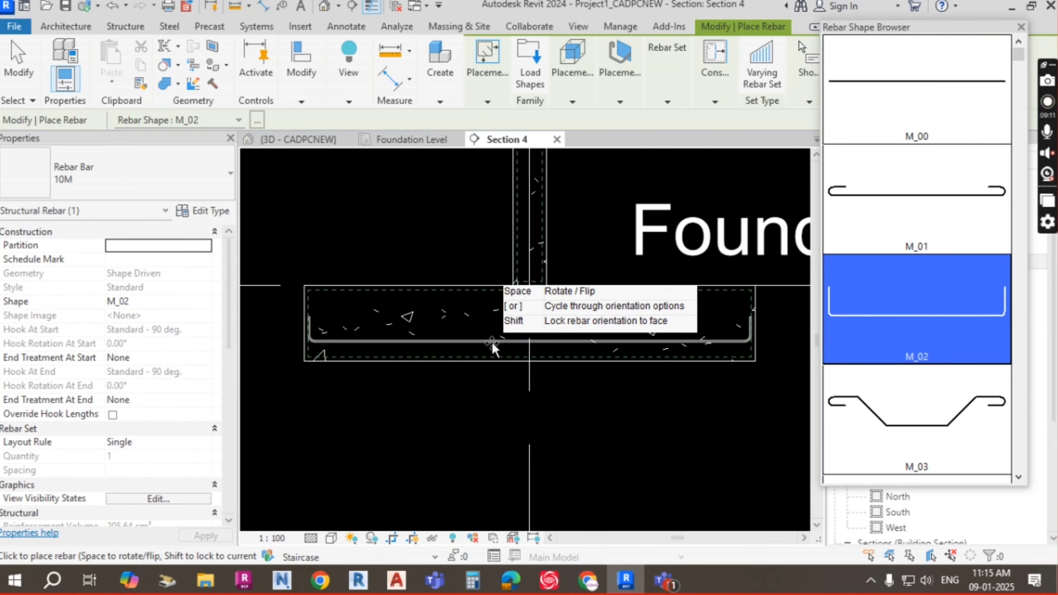
scroll(493, 357, up, 2)
scroll(492, 356, down, 1)
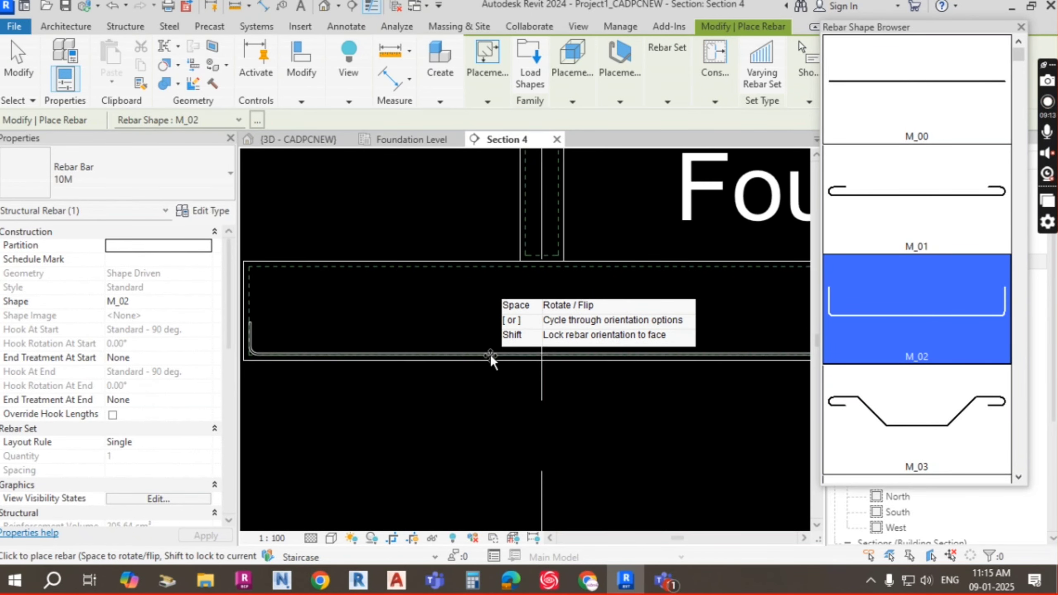
middle_drag(491, 358, 553, 347)
scroll(538, 276, up, 3)
middle_drag(429, 299, 769, 288)
scroll(553, 276, up, 1)
middle_drag(530, 258, 523, 281)
scroll(524, 255, up, 1)
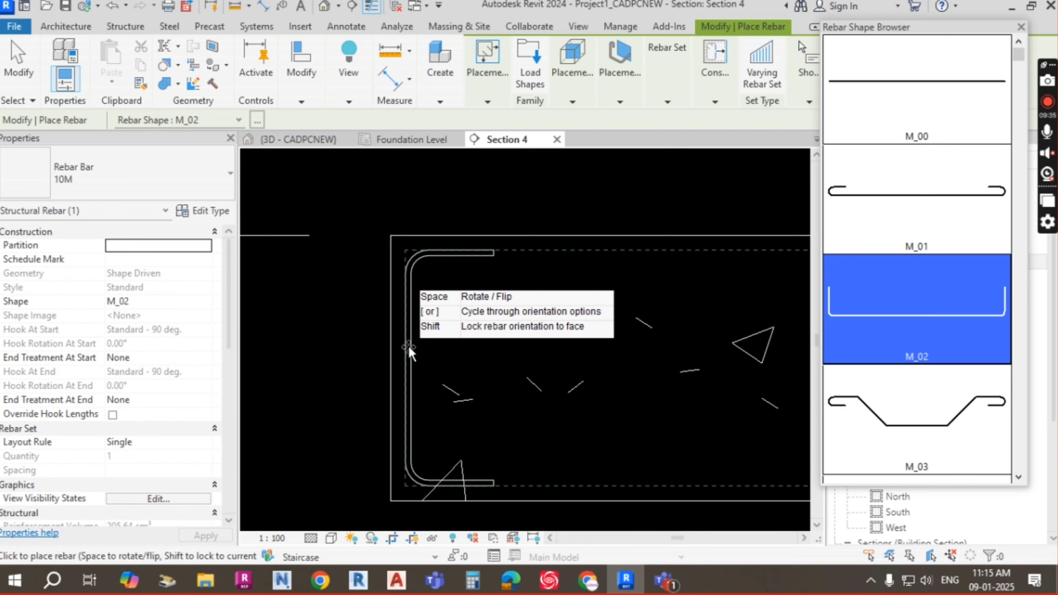
scroll(409, 347, down, 3)
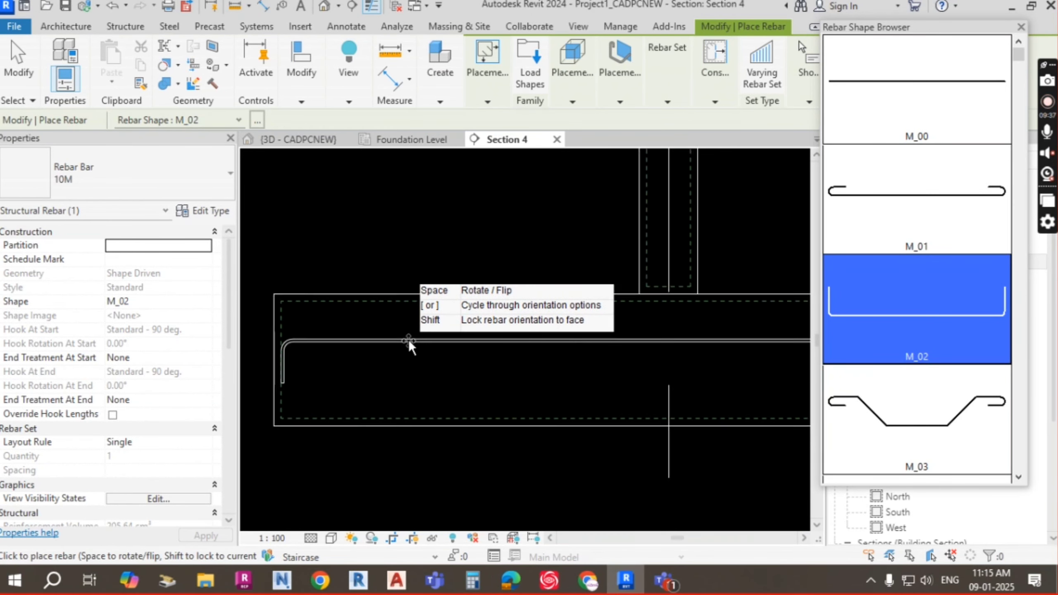
Place one 10M M_02 bar along the footing's top cover with its hooks pointing down, and end rebar placement
middle_drag(566, 301, 559, 305)
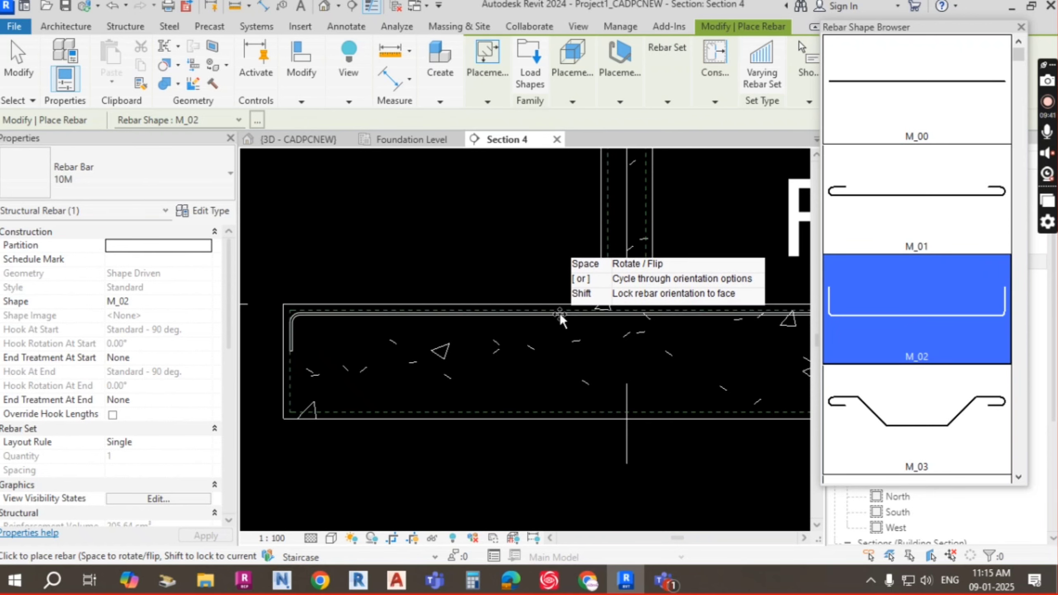
scroll(561, 316, up, 1)
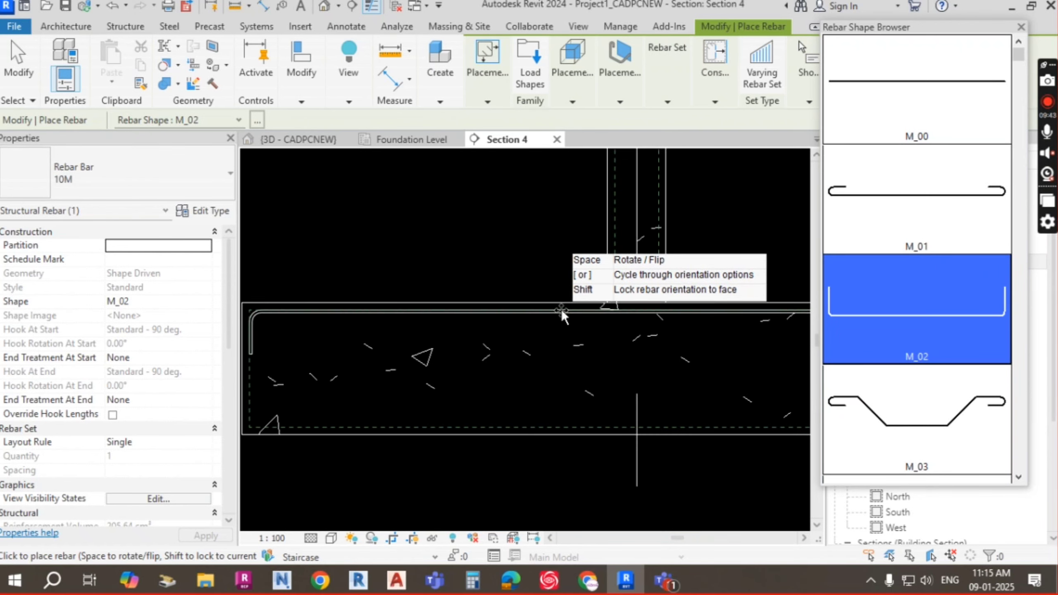
click(561, 311)
scroll(343, 343, up, 2)
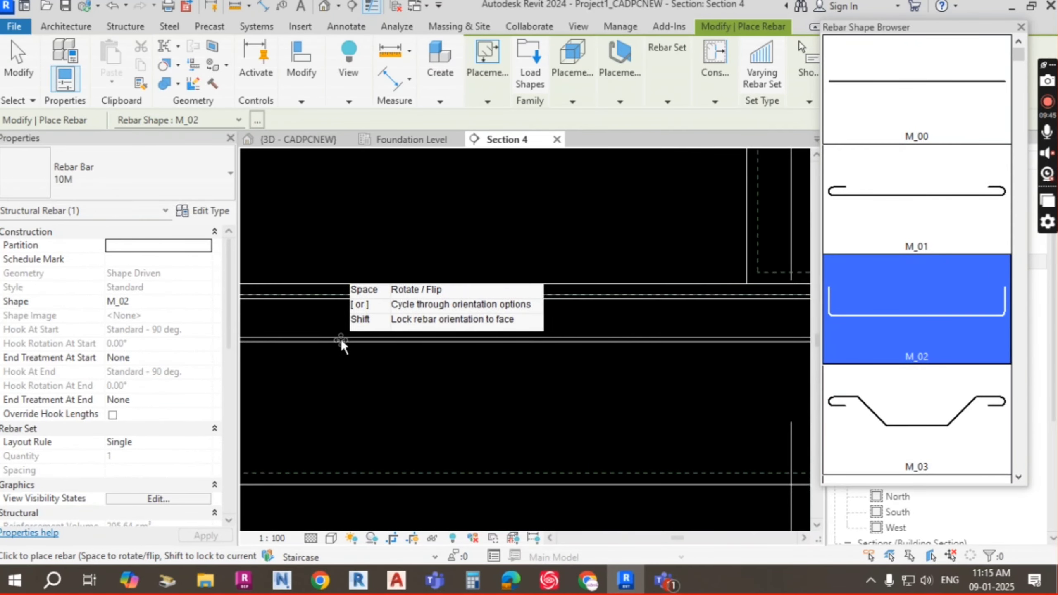
middle_drag(340, 344, 615, 363)
scroll(499, 346, up, 2)
scroll(354, 323, down, 4)
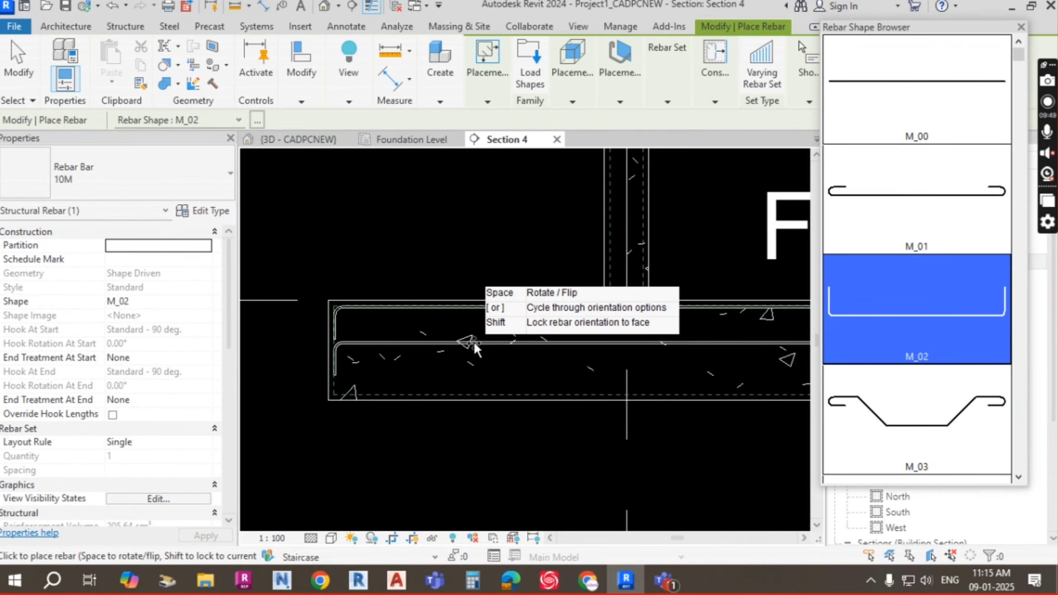
key(Escape)
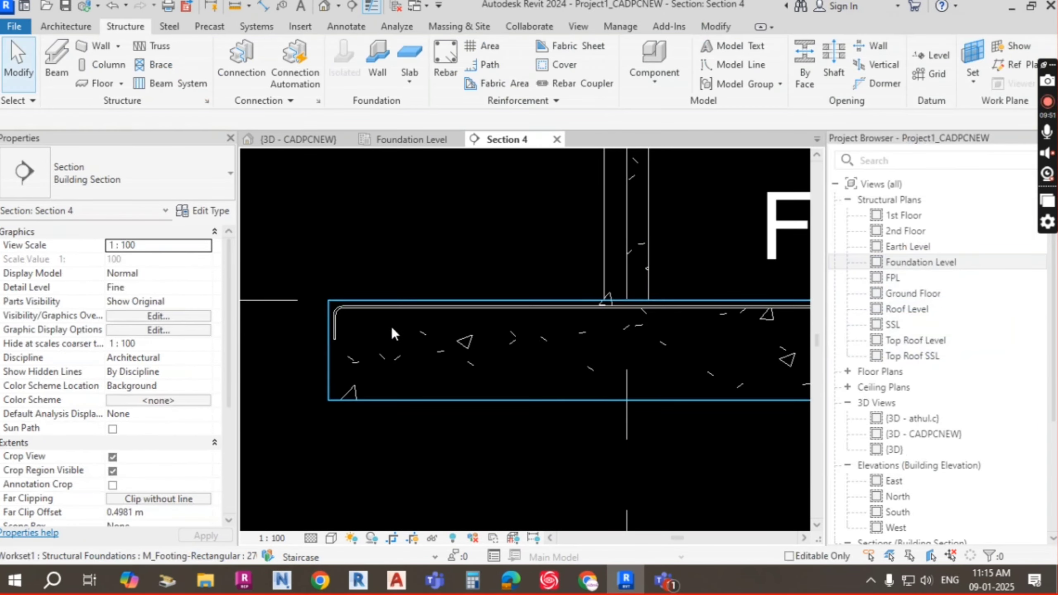
Examine the placed top bar's host, constraint, customization and rebar set layout options
click(423, 306)
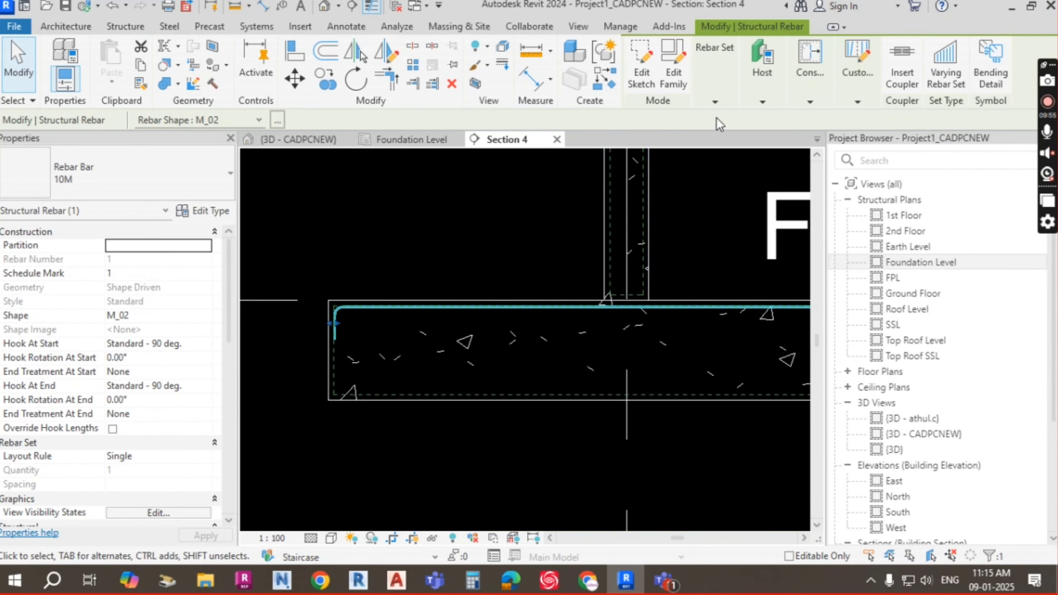
click(722, 102)
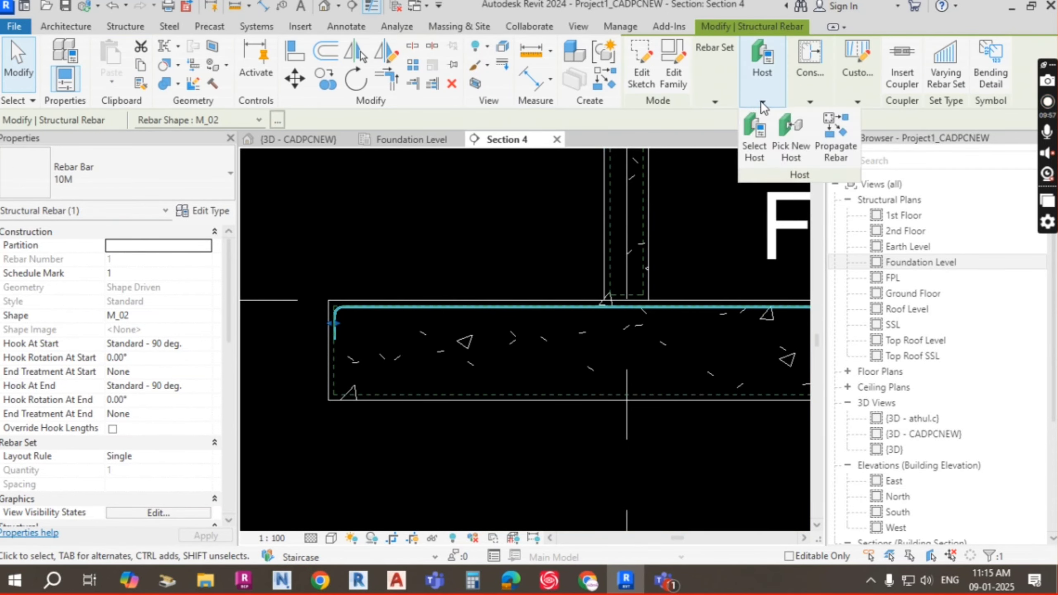
click(812, 100)
click(871, 103)
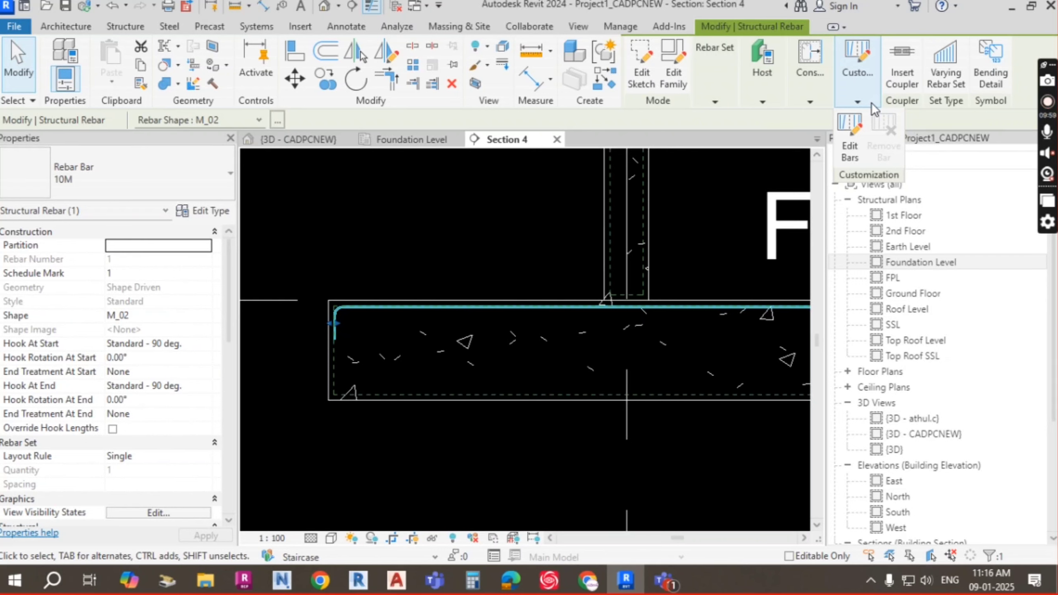
click(823, 105)
click(859, 103)
click(811, 103)
click(762, 104)
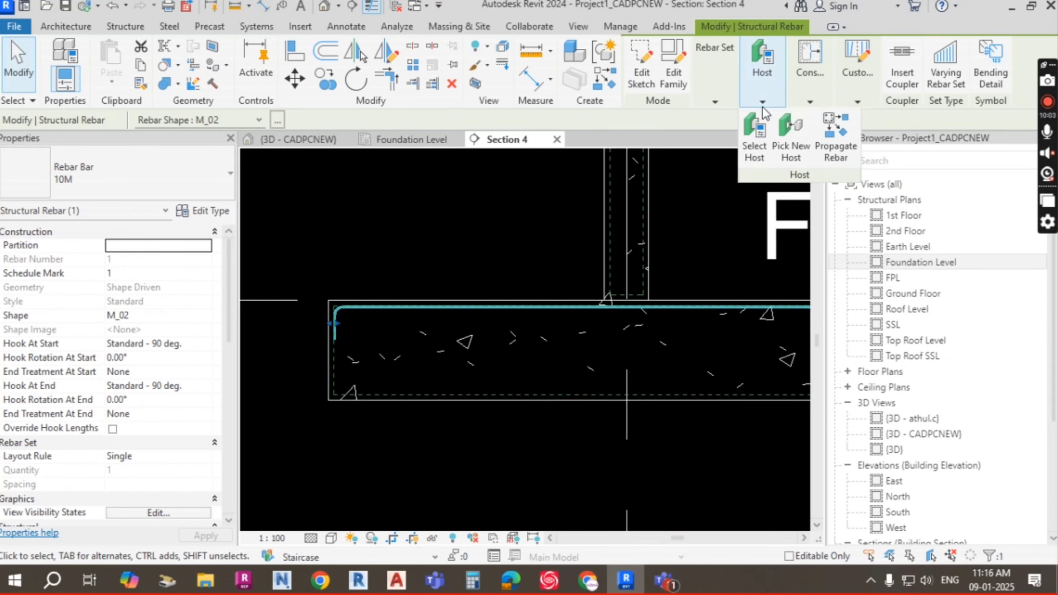
click(716, 101)
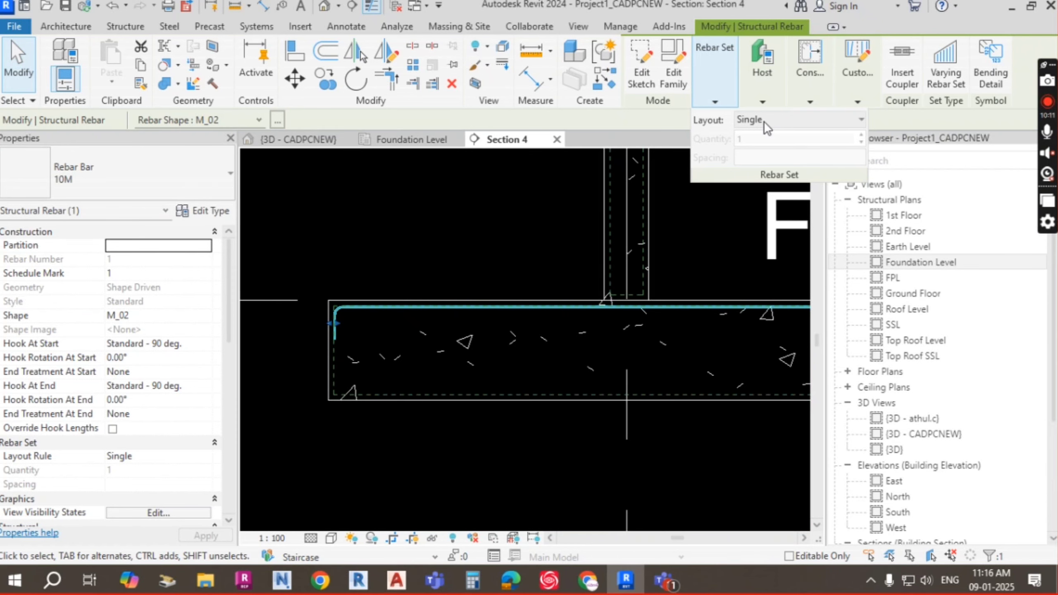
key(Escape)
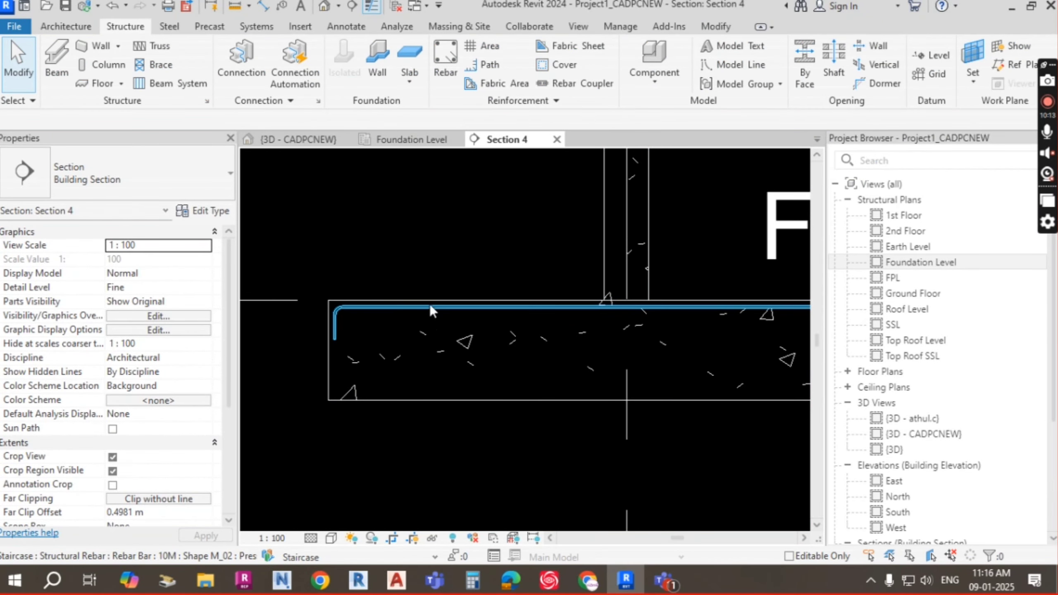
Inspect the top bar's hooked ends within the footing, and check its bar type
click(430, 306)
middle_drag(597, 333, 367, 311)
scroll(621, 313, down, 1)
middle_drag(653, 300, 616, 305)
scroll(617, 307, up, 2)
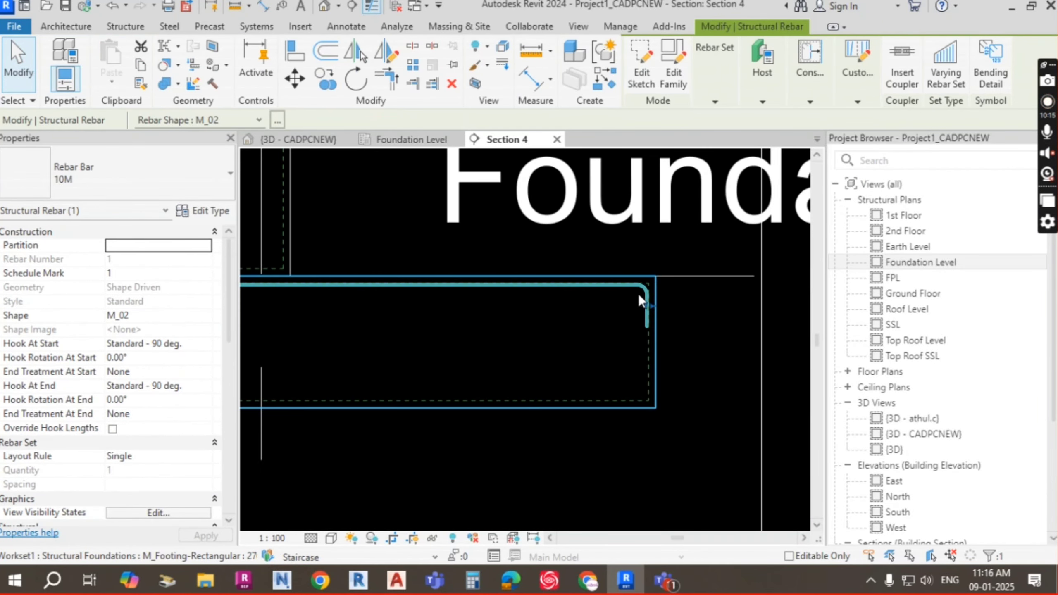
scroll(639, 296, up, 6)
key(Escape)
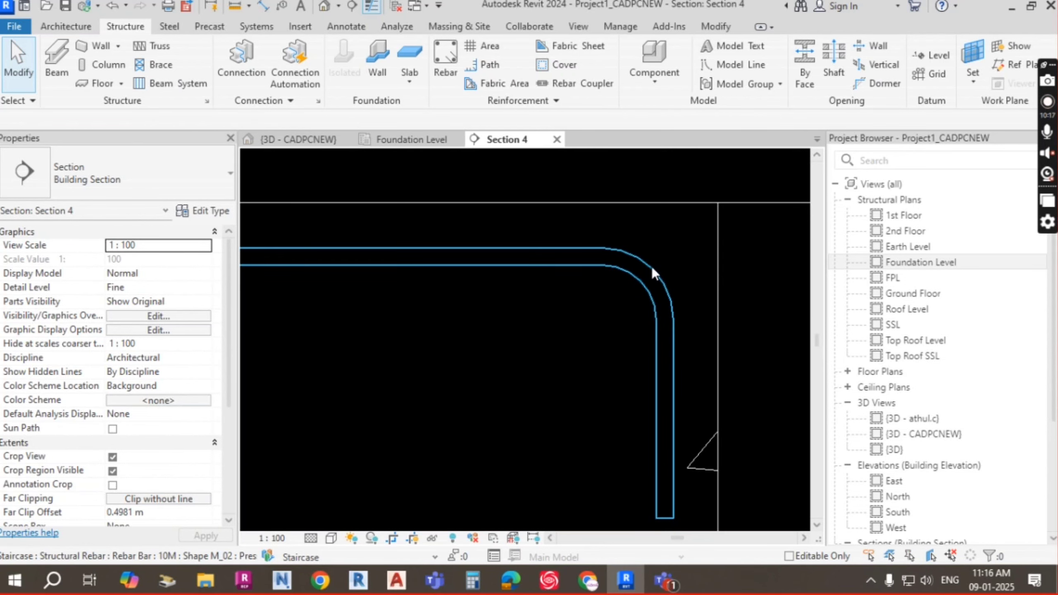
scroll(658, 275, down, 5)
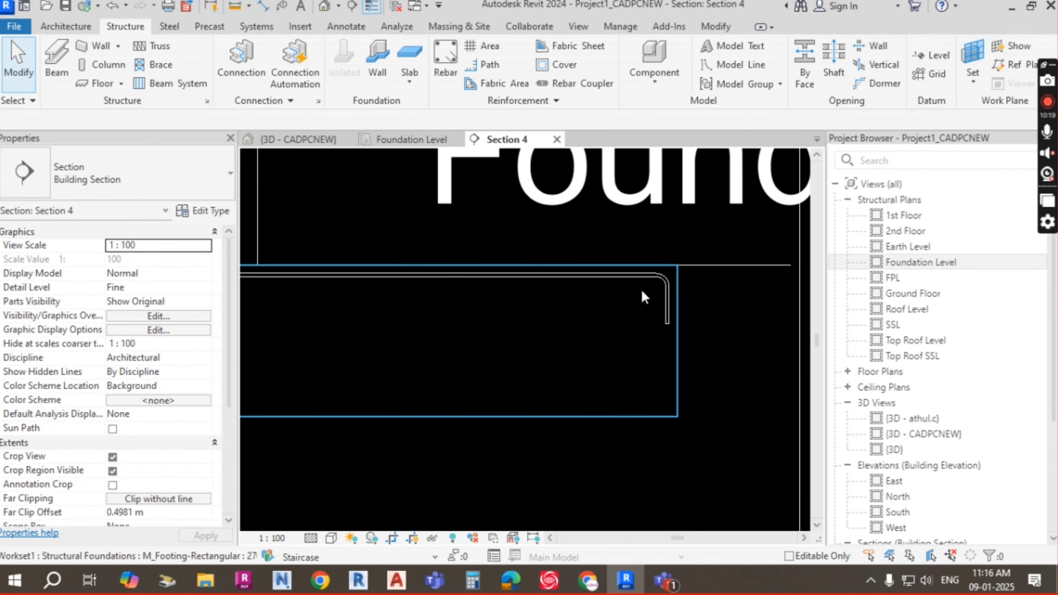
scroll(611, 291, down, 3)
scroll(450, 315, down, 3)
middle_drag(436, 314, 570, 309)
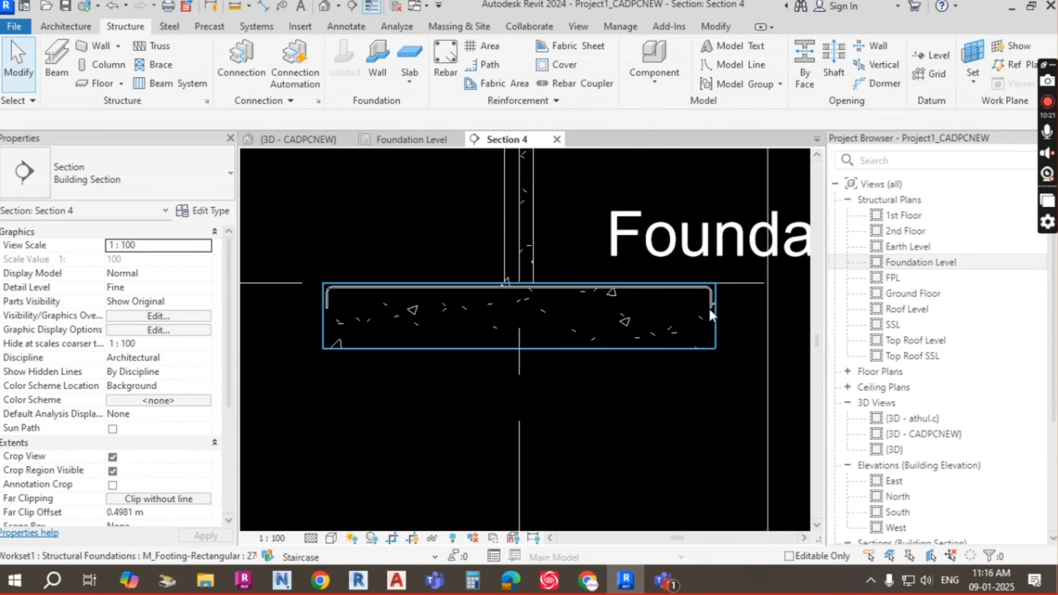
scroll(426, 311, up, 2)
middle_drag(413, 302, 442, 269)
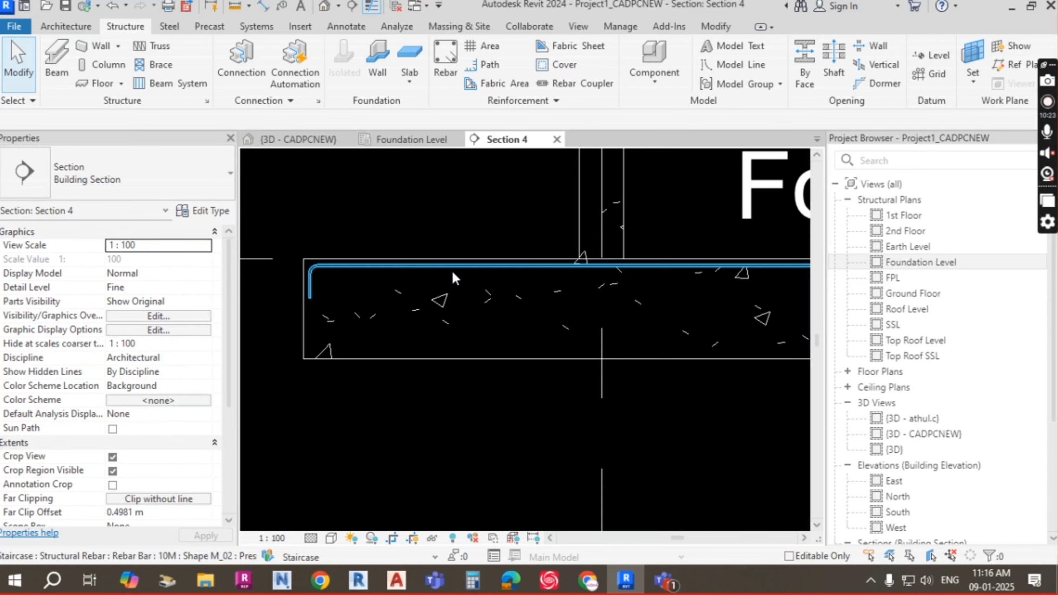
click(452, 273)
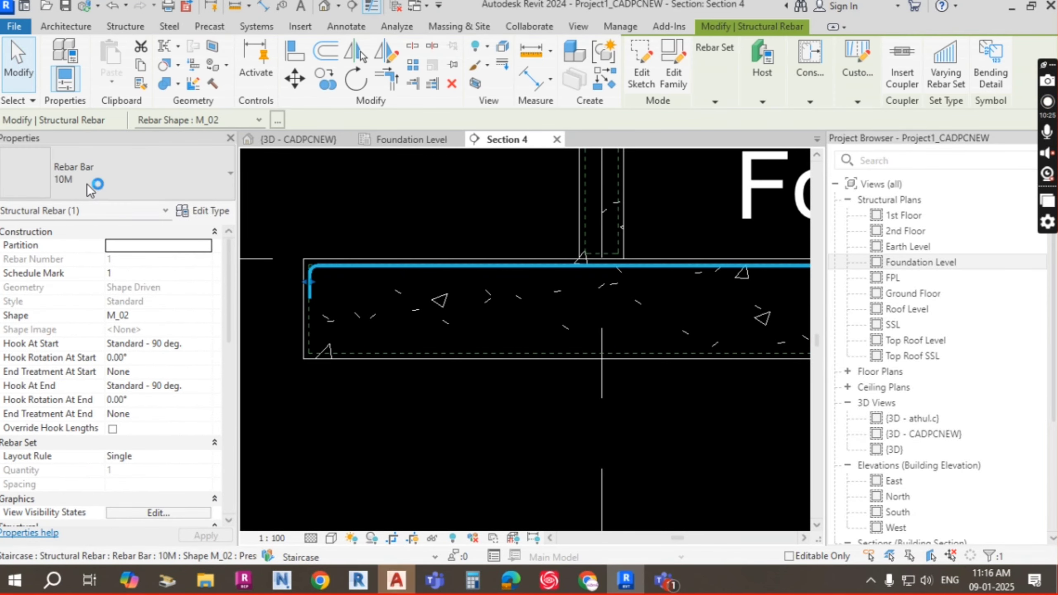
Switch to AutoCAD, dismiss the software notice, and review F1's top and bottom reinforcement in the footings schedule
click(436, 278)
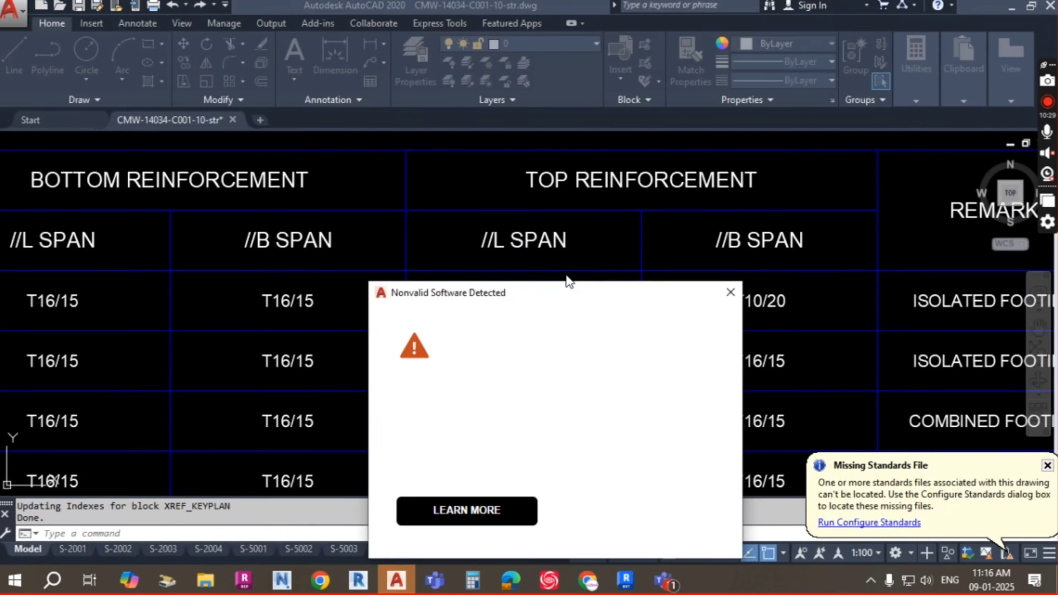
click(728, 291)
scroll(290, 284, down, 5)
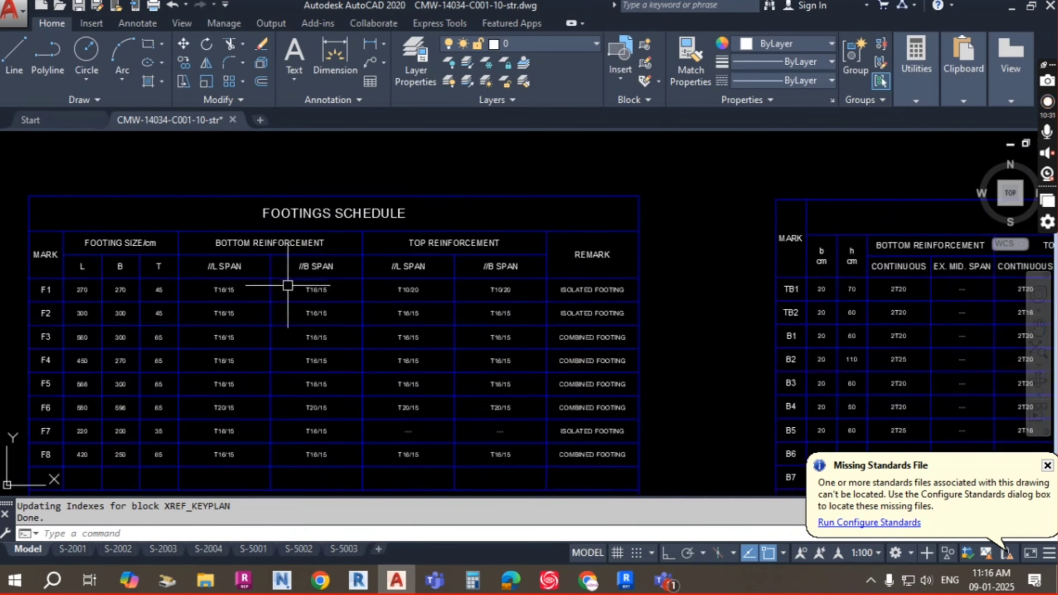
scroll(340, 278, up, 6)
mouse_move(335, 294)
middle_down()
mouse_move(571, 286)
mouse_move(552, 308)
middle_up()
scroll(566, 281, down, 4)
middle_drag(839, 310, 775, 304)
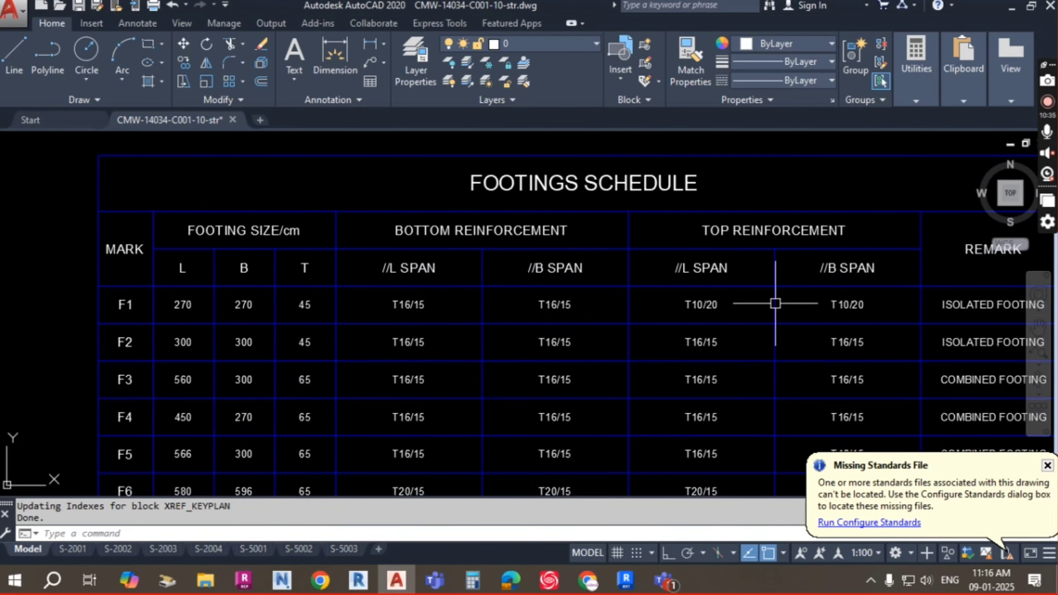
Check the bar size and spacing entries in F1's schedule row, and switch back to Revit
scroll(720, 317, up, 2)
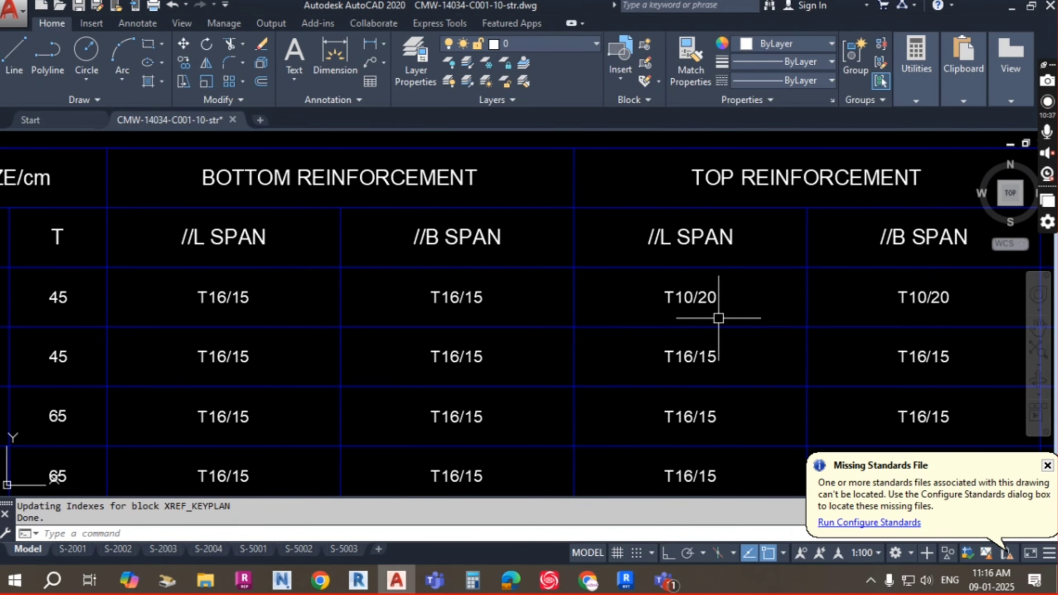
middle_drag(204, 302, 337, 287)
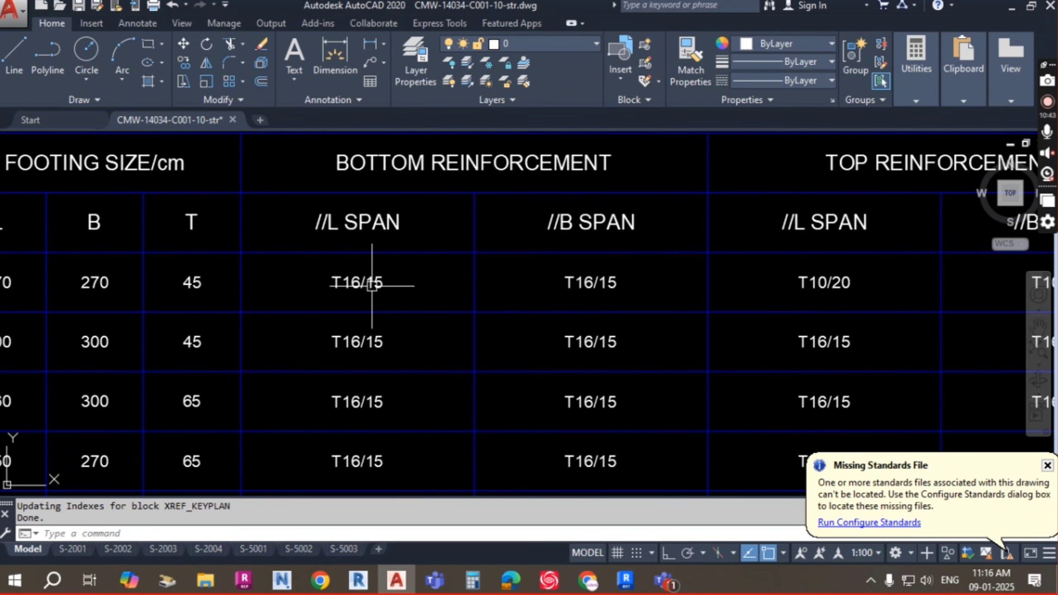
key(alt+Tab)
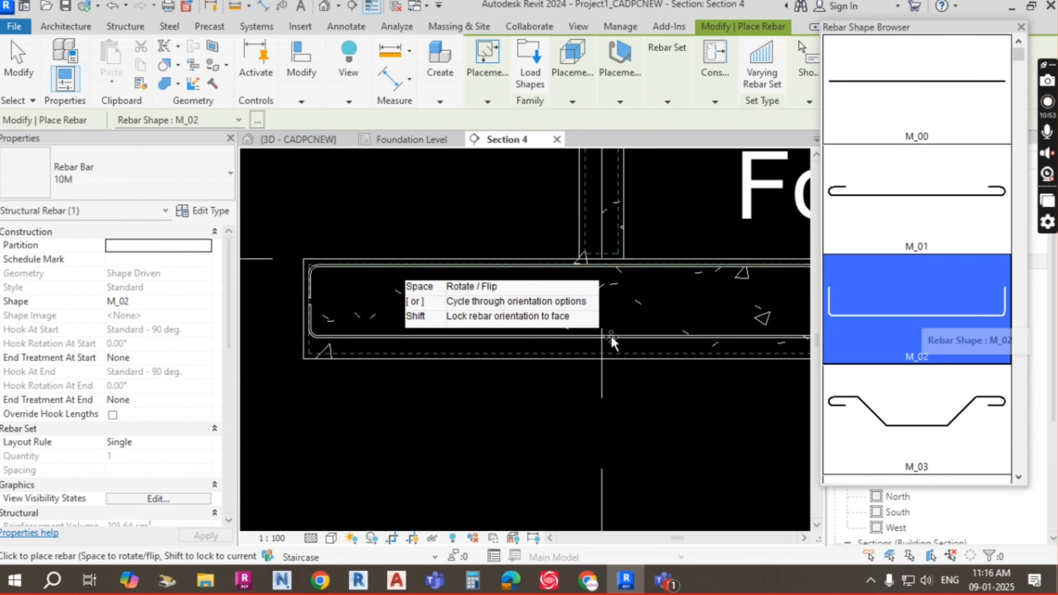
Place one 10M M_02 bar along the footing's bottom cover with its hooks pointing up, and end rebar placement
middle_drag(609, 336, 495, 335)
scroll(509, 354, up, 5)
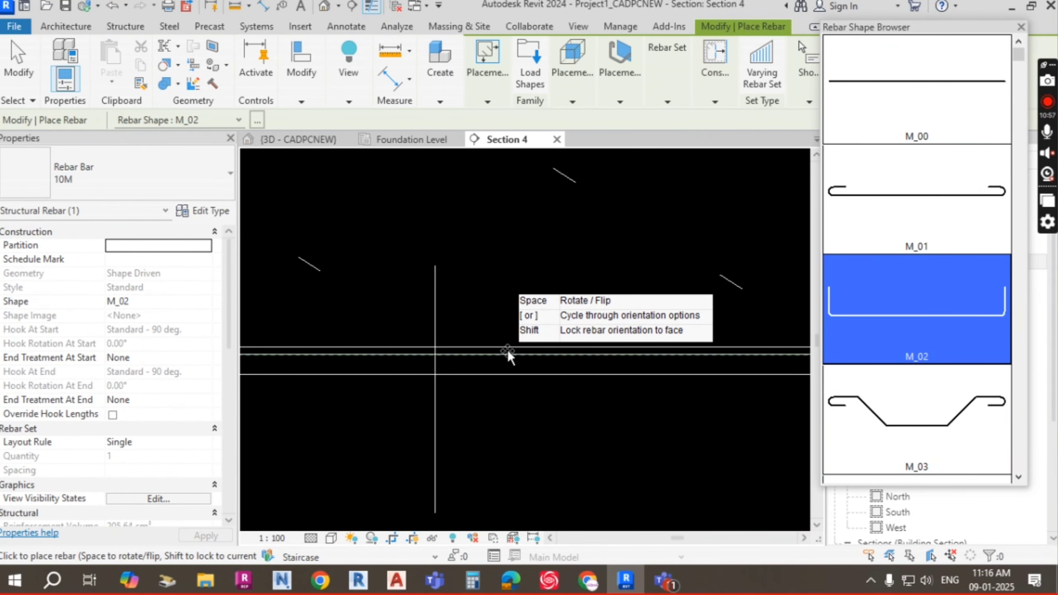
click(507, 351)
scroll(532, 344, down, 5)
key(Escape)
scroll(253, 347, up, 2)
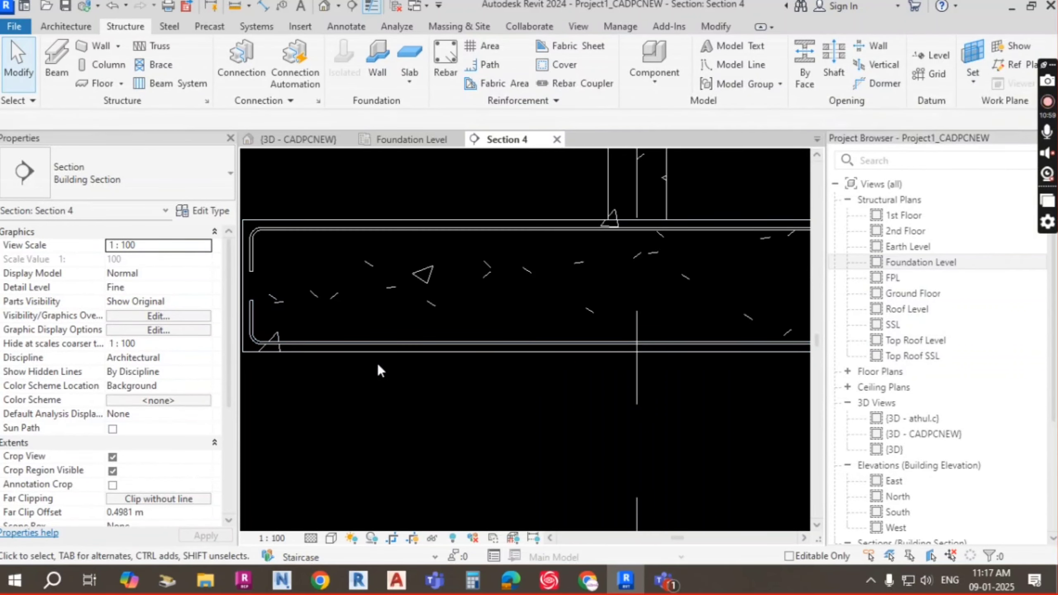
Change the footing's bottom bar to the 16M rebar type
click(324, 342)
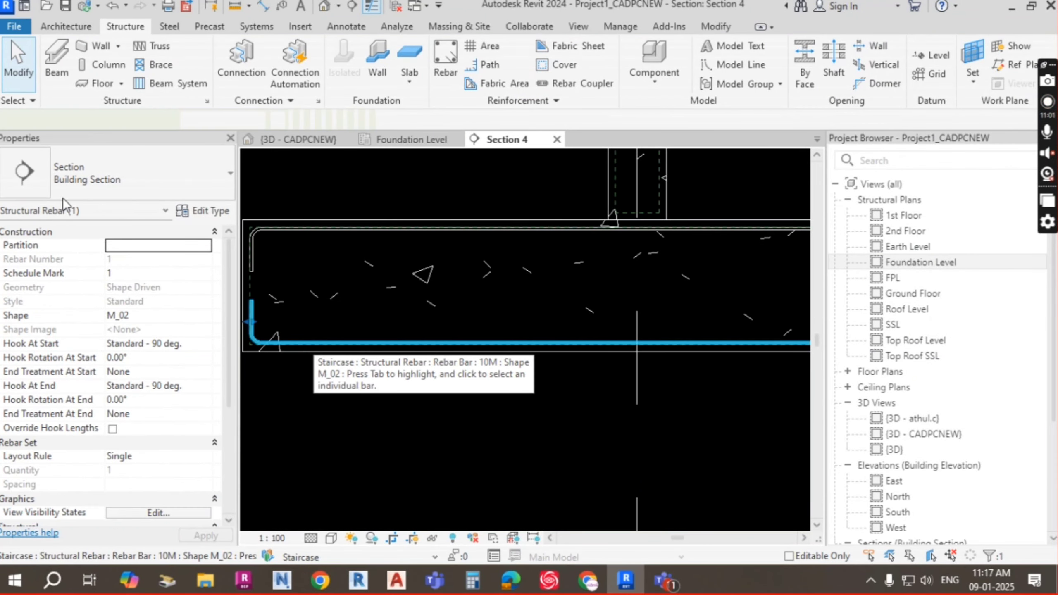
click(114, 180)
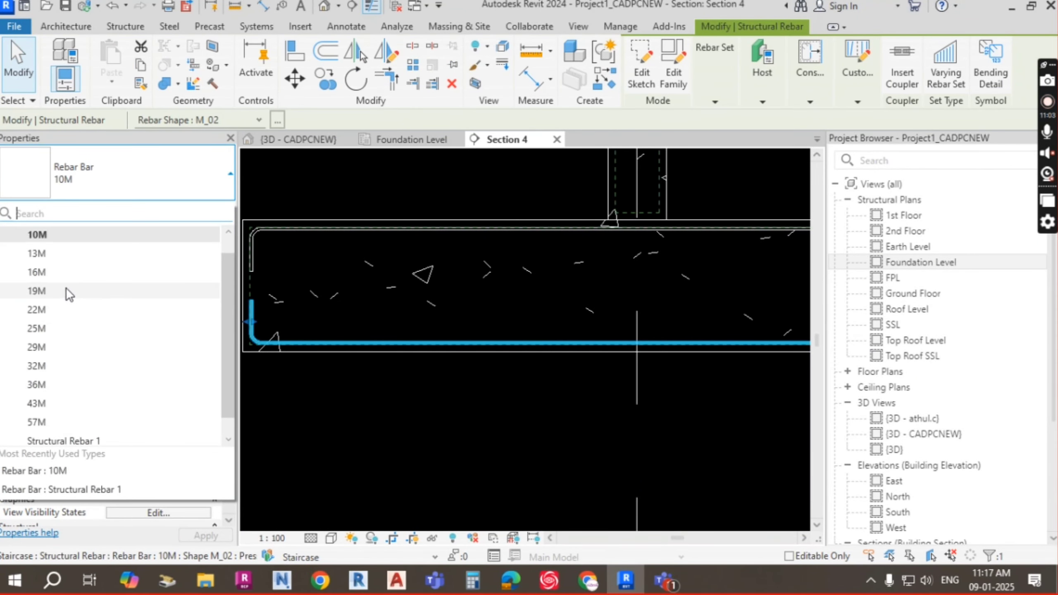
click(45, 273)
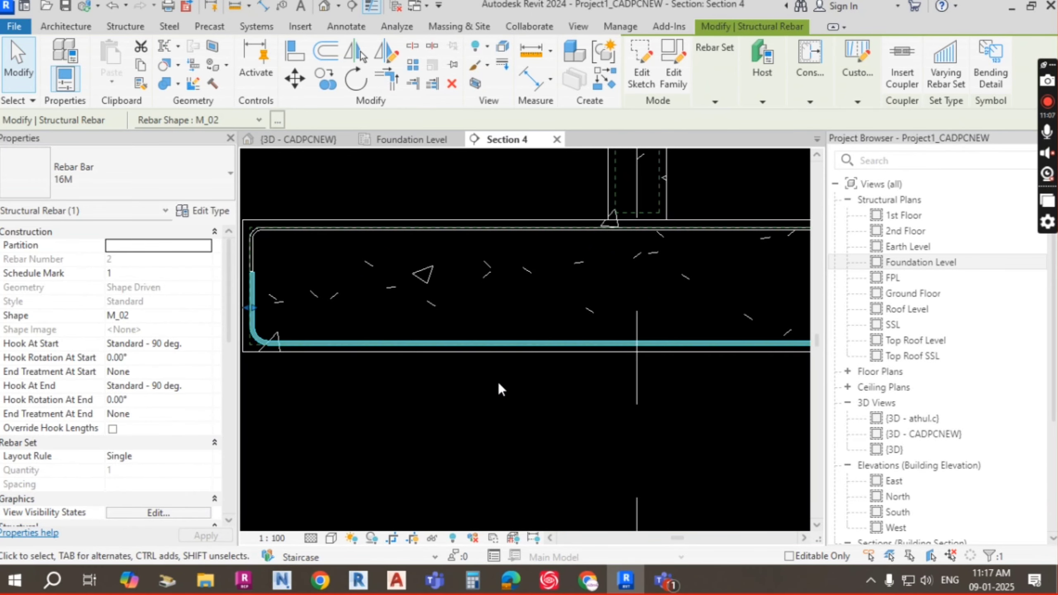
key(Escape)
Inspect where the top and bottom bars' hooks meet at the footing's left end
scroll(258, 274, up, 2)
middle_drag(266, 275, 502, 285)
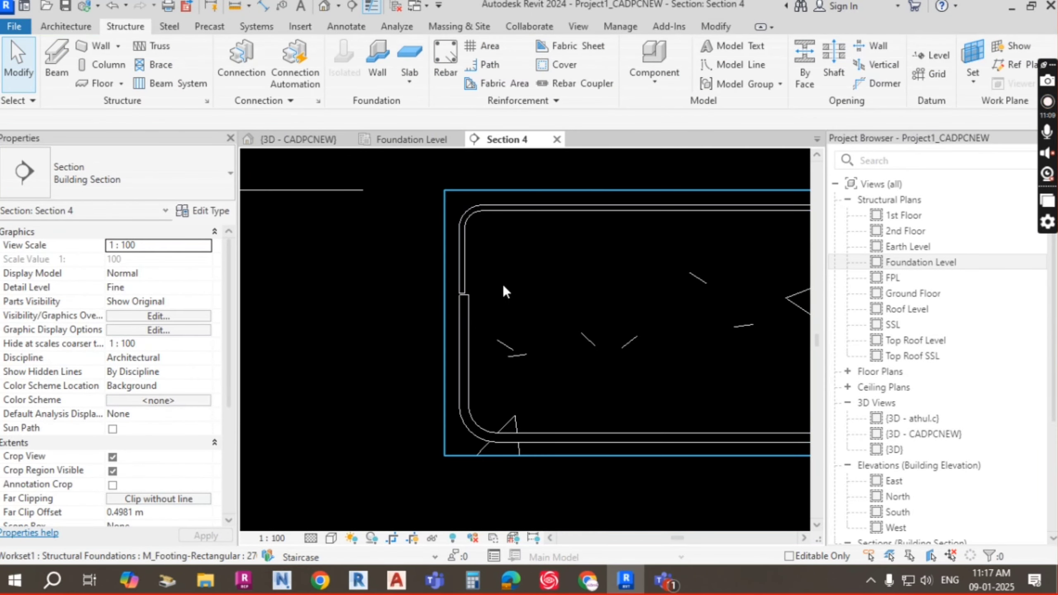
click(501, 217)
key(Escape)
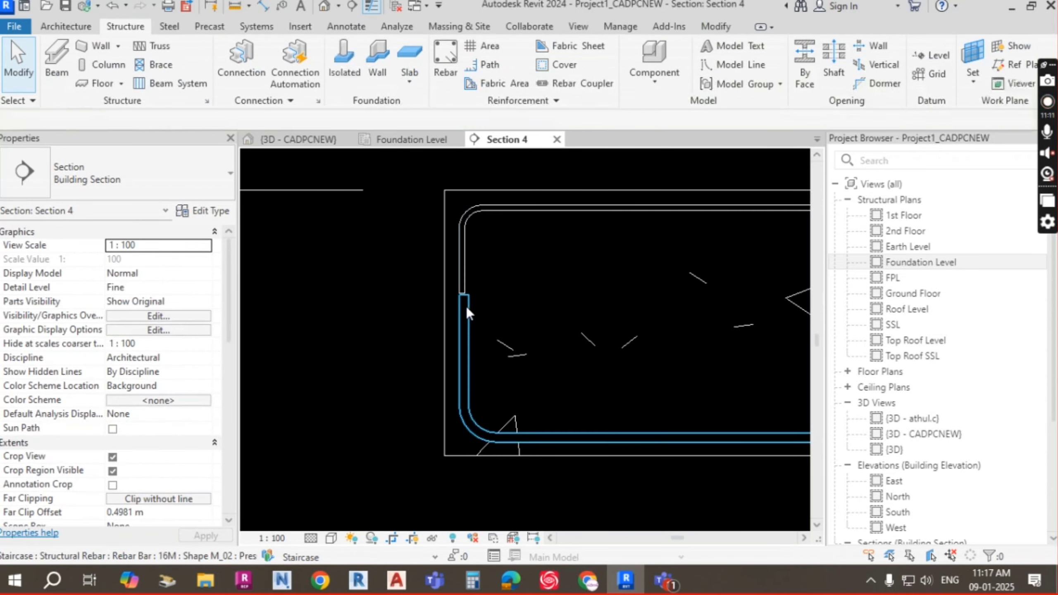
click(469, 295)
key(Escape)
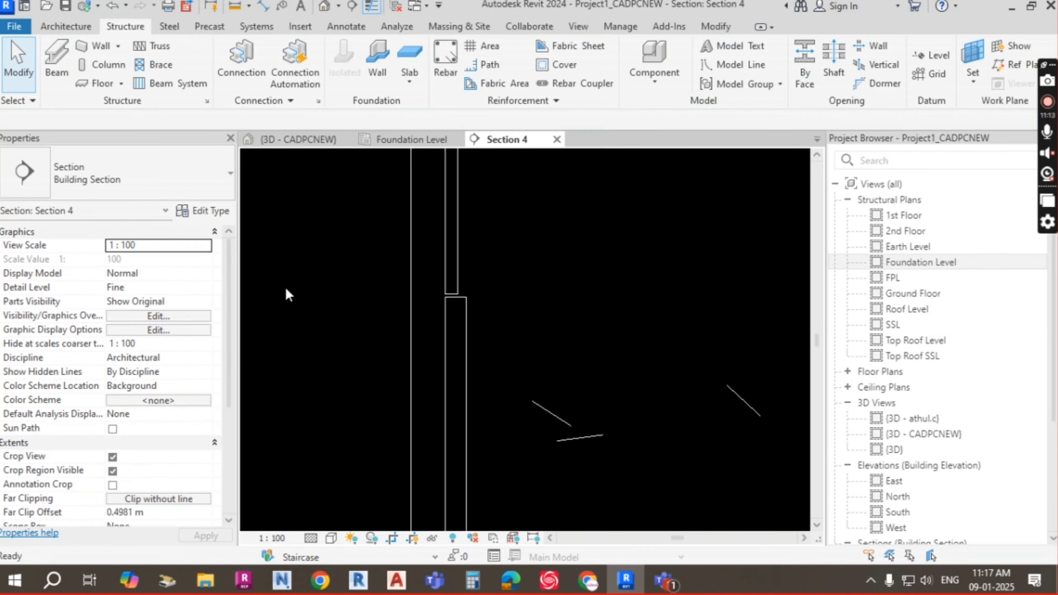
scroll(285, 288, down, 4)
scroll(515, 286, down, 1)
Examine the bottom bar's type and its bend within the cover at the footing's right end
middle_drag(684, 279, 566, 282)
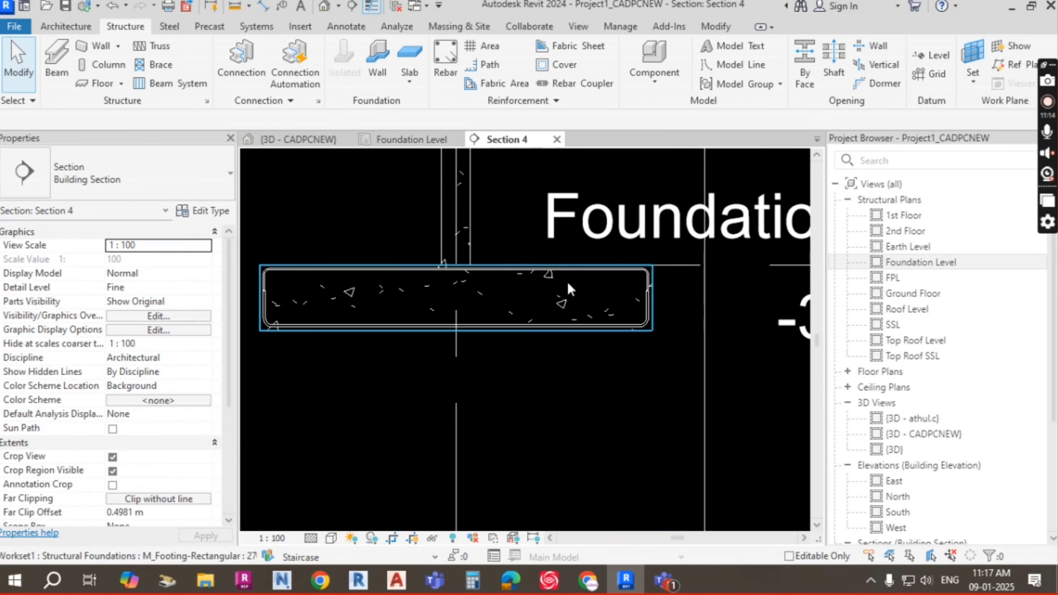
click(602, 270)
key(Escape)
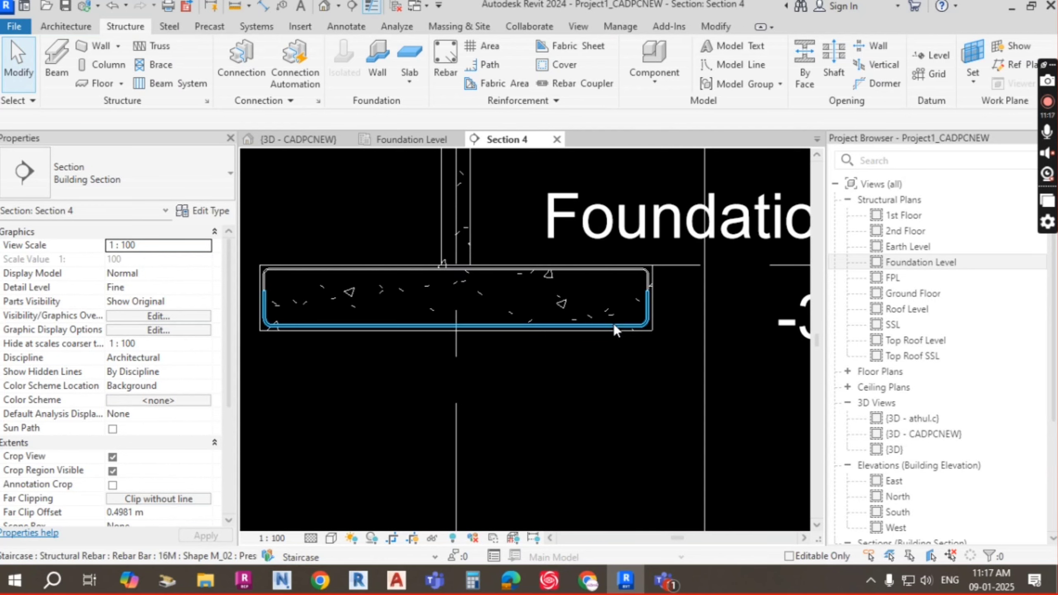
click(613, 324)
key(Escape)
click(618, 323)
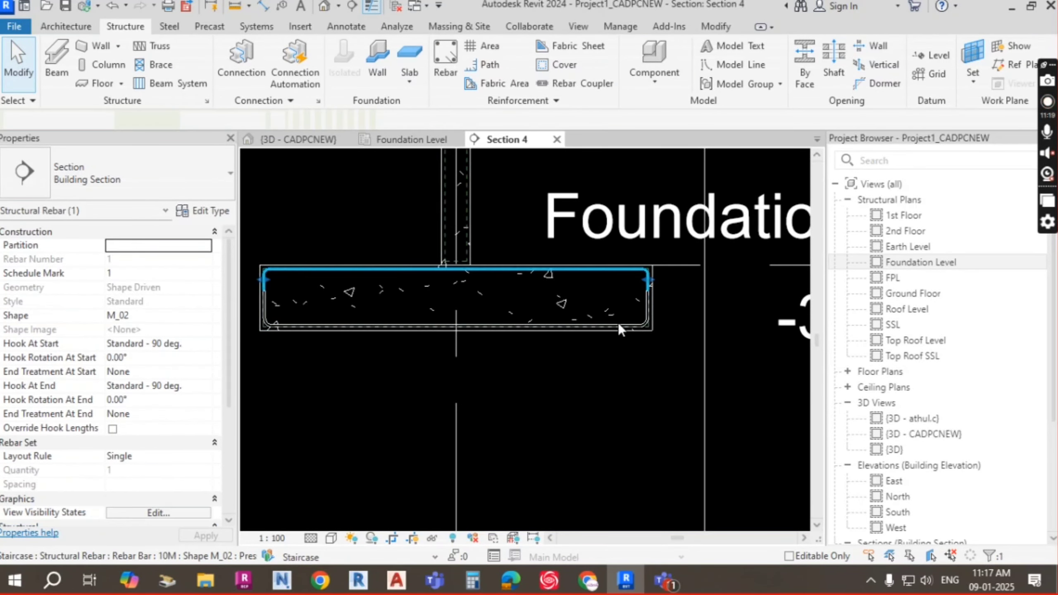
key(Escape)
click(618, 326)
scroll(633, 331, up, 5)
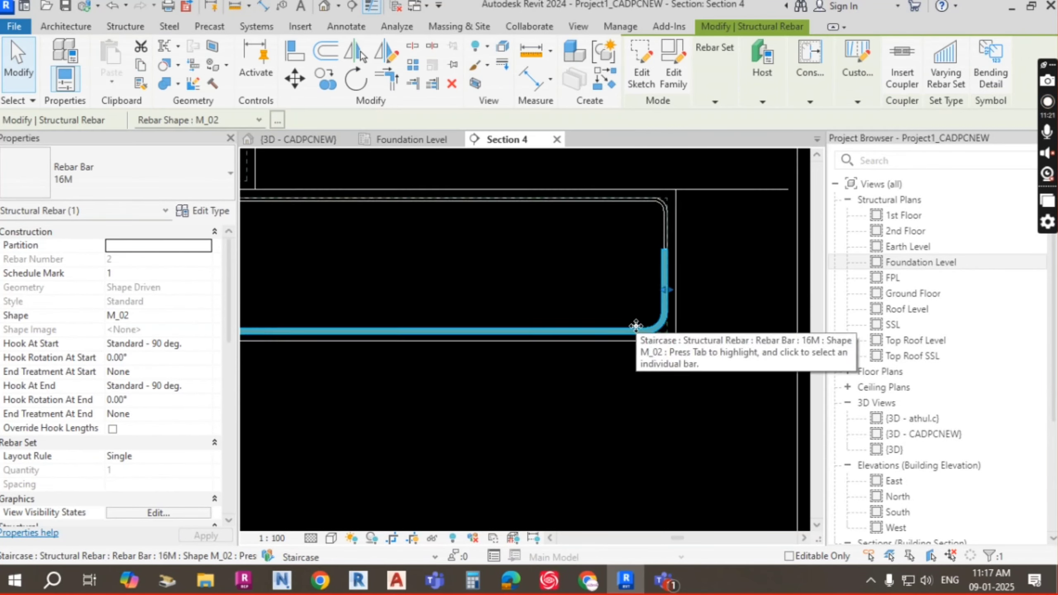
scroll(646, 337, up, 1)
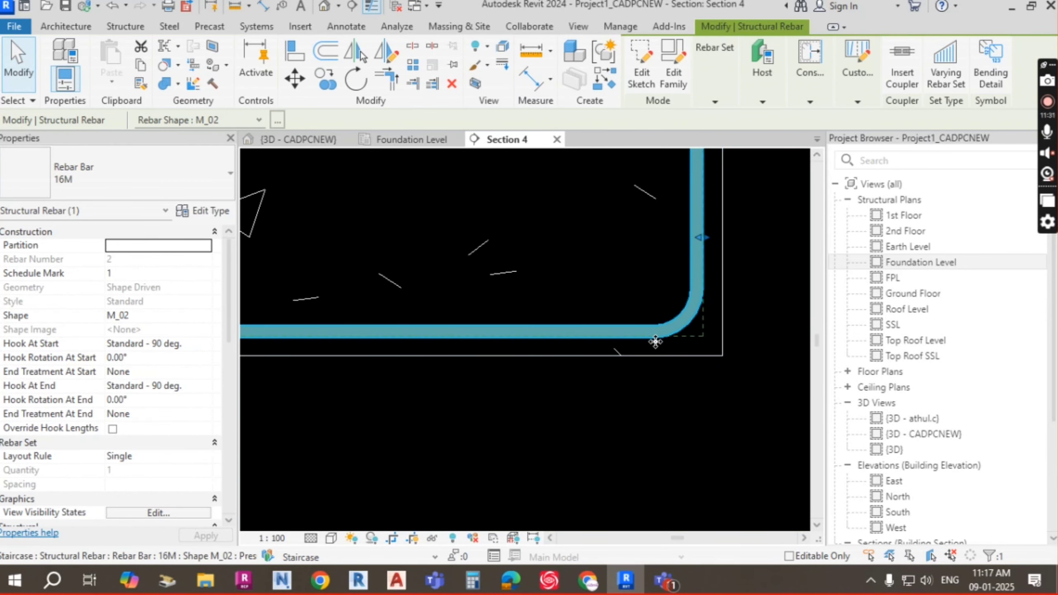
scroll(641, 314, down, 2)
scroll(641, 314, down, 2)
scroll(642, 258, up, 2)
key(Escape)
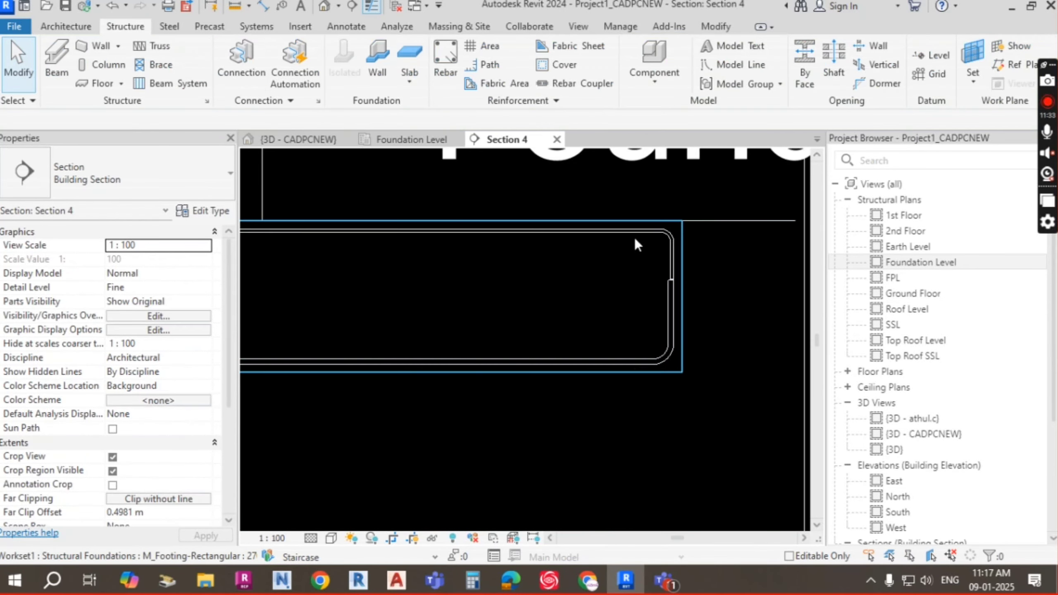
Compare the types and hooks of the top and bottom bars across the whole footing section
click(649, 230)
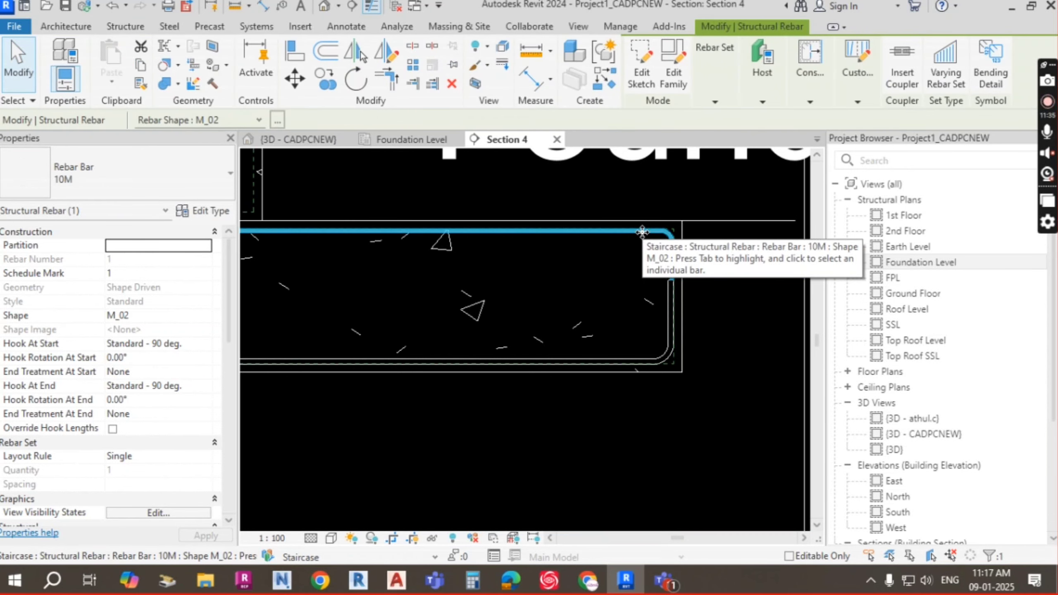
key(Escape)
click(668, 343)
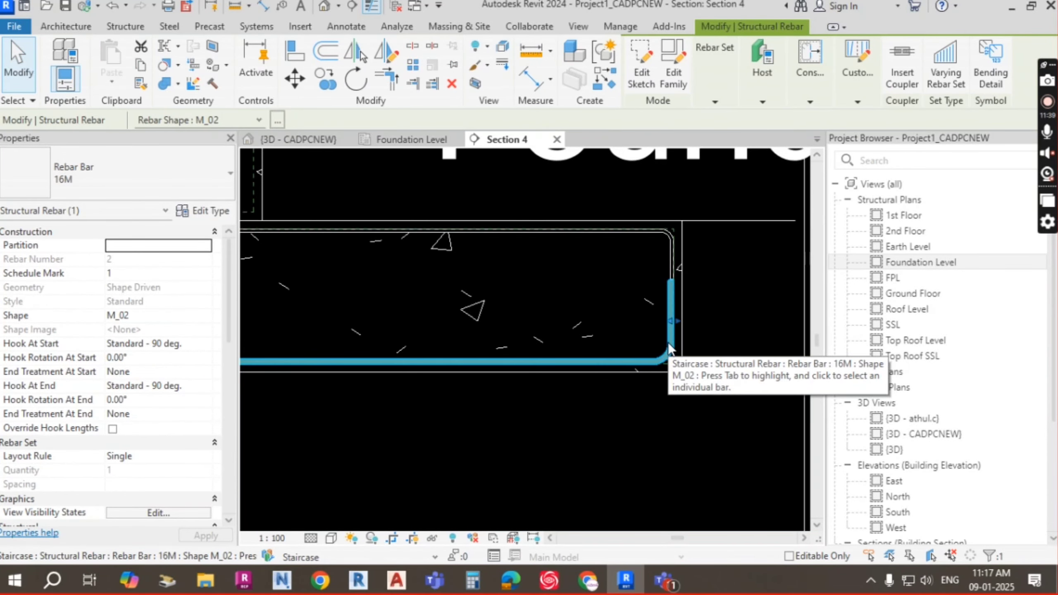
scroll(667, 342, down, 4)
middle_drag(423, 338, 475, 332)
scroll(399, 302, up, 1)
key(Escape)
scroll(399, 302, up, 1)
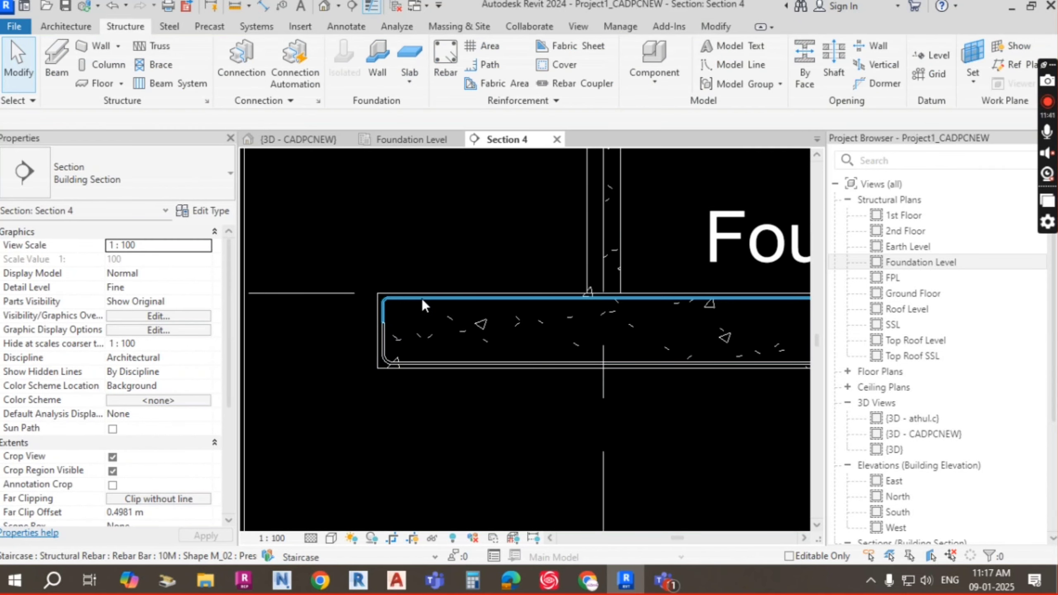
click(368, 320)
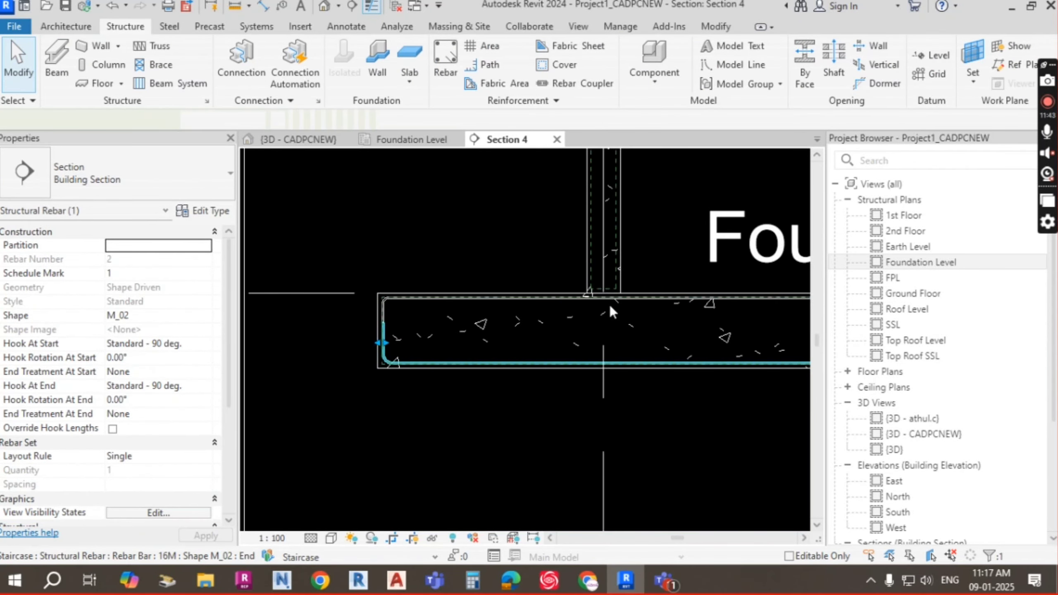
scroll(617, 326, down, 2)
key(Escape)
scroll(615, 319, up, 1)
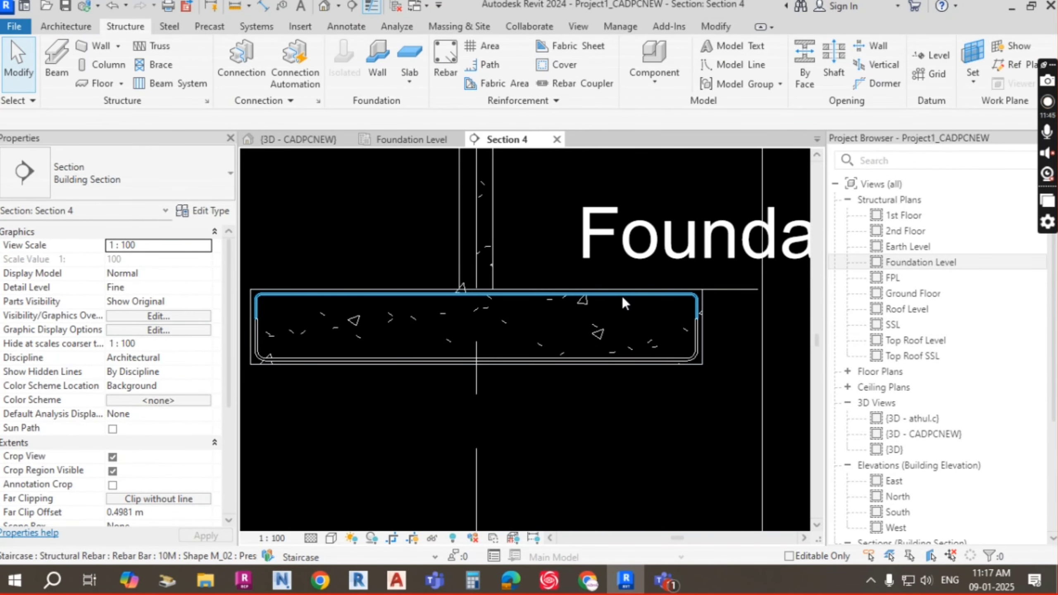
Set the top bar's rebar set layout to Maximum Spacing
click(621, 295)
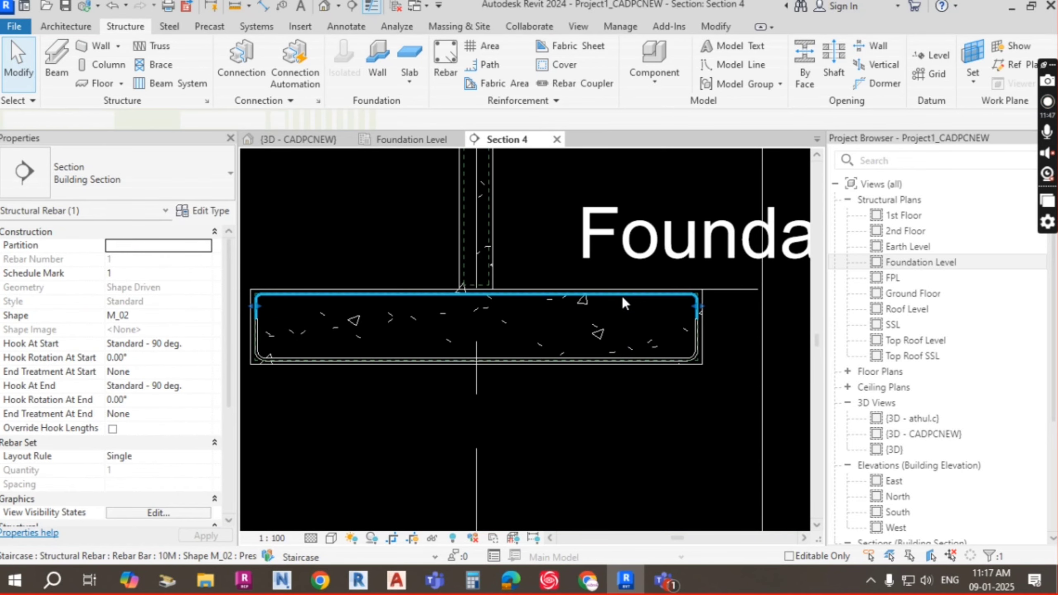
click(720, 92)
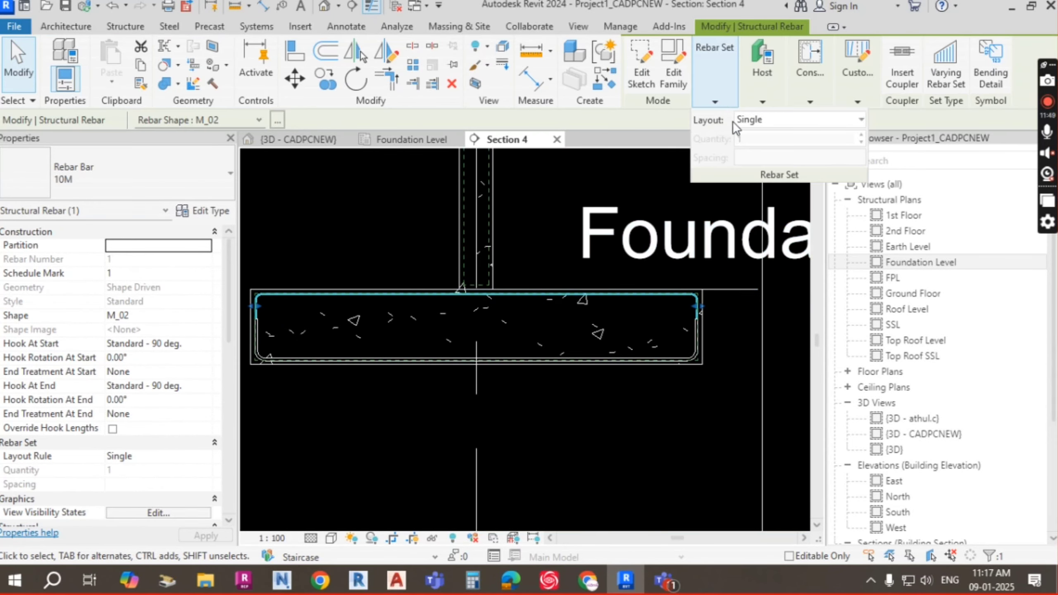
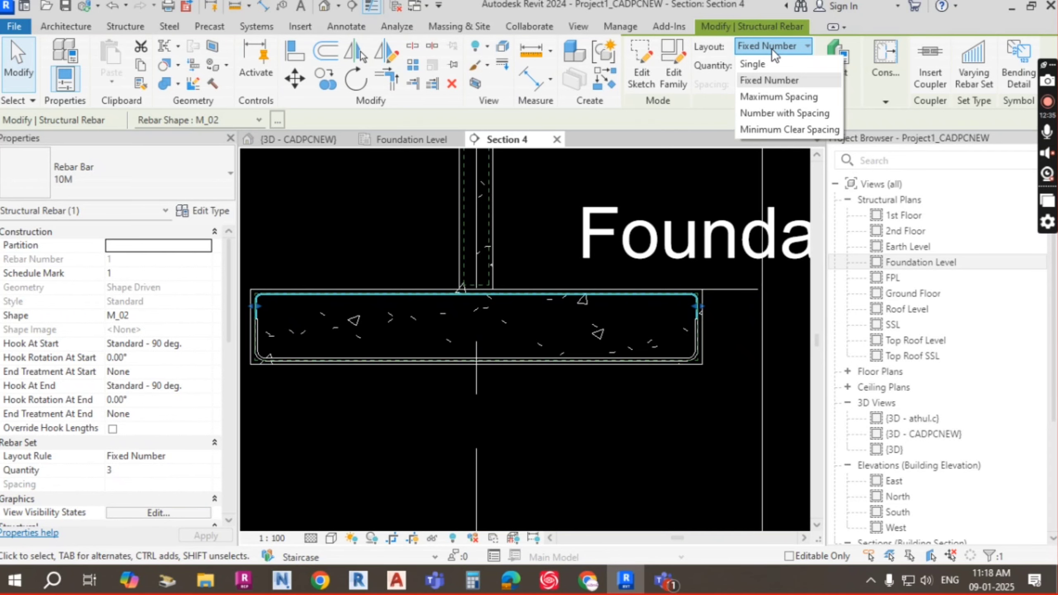
click(777, 98)
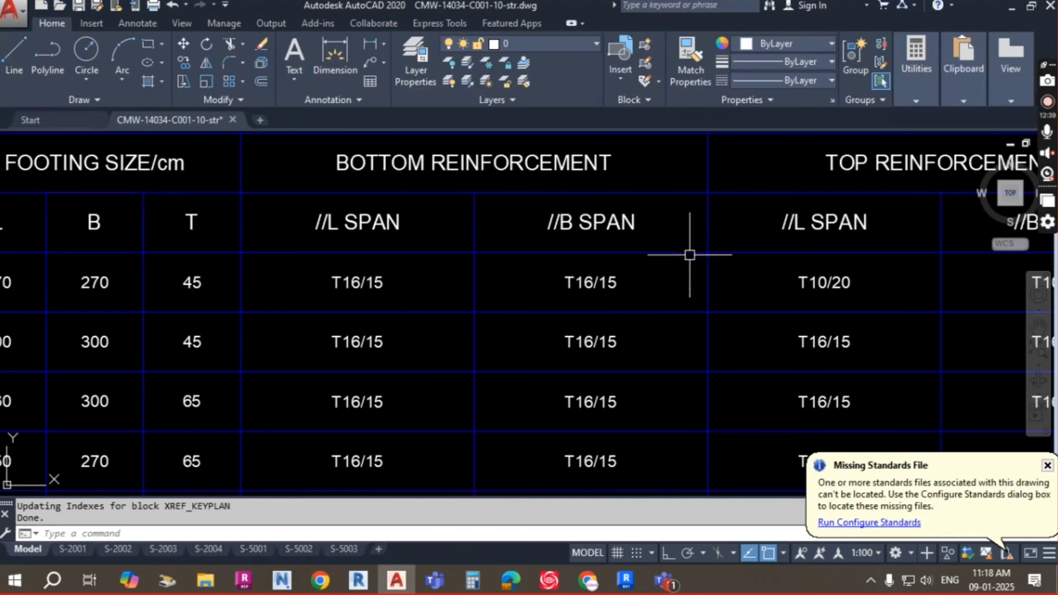
Switch to AutoCAD, check F1's bottom reinforcement along the L span in the footings schedule, and return to Revit
key(alt+Tab)
scroll(329, 293, up, 3)
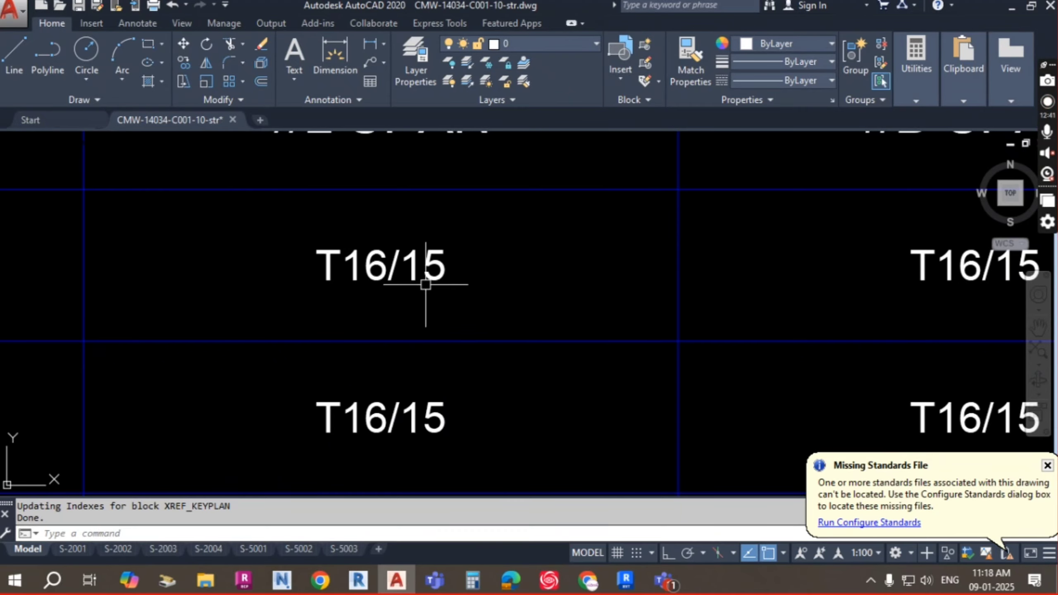
middle_drag(425, 288, 569, 297)
scroll(602, 302, down, 4)
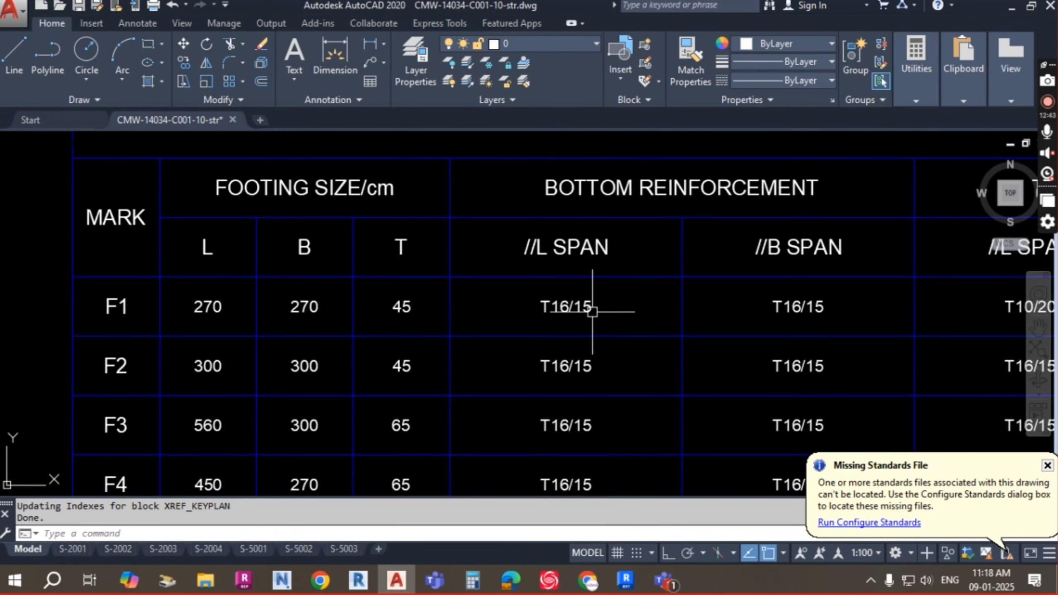
scroll(587, 301, up, 2)
middle_drag(602, 299, 543, 305)
key(alt+Tab)
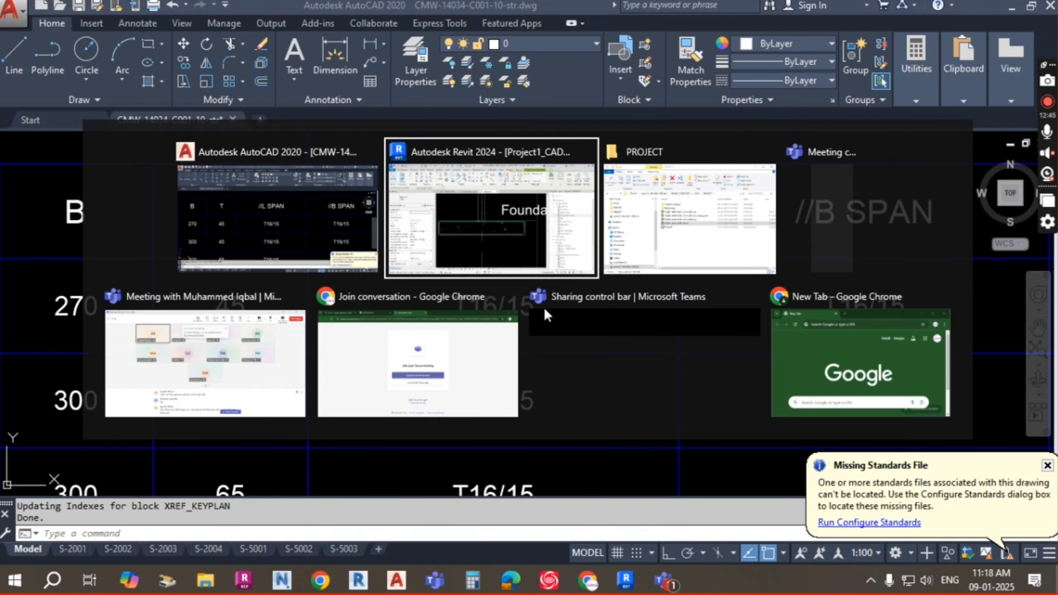
key(alt+Tab)
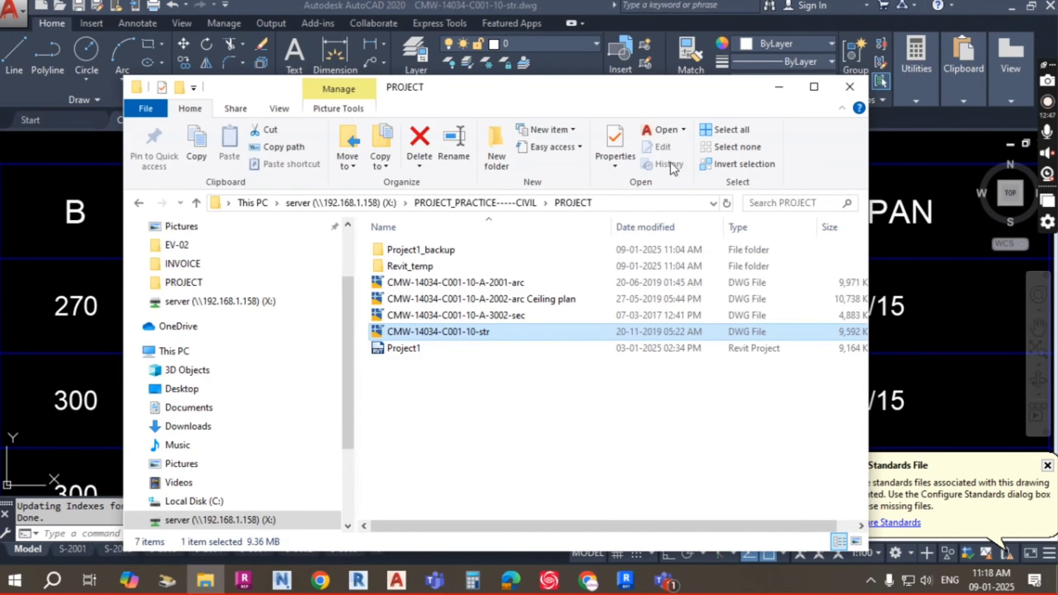
key(alt+Tab)
click(657, 175)
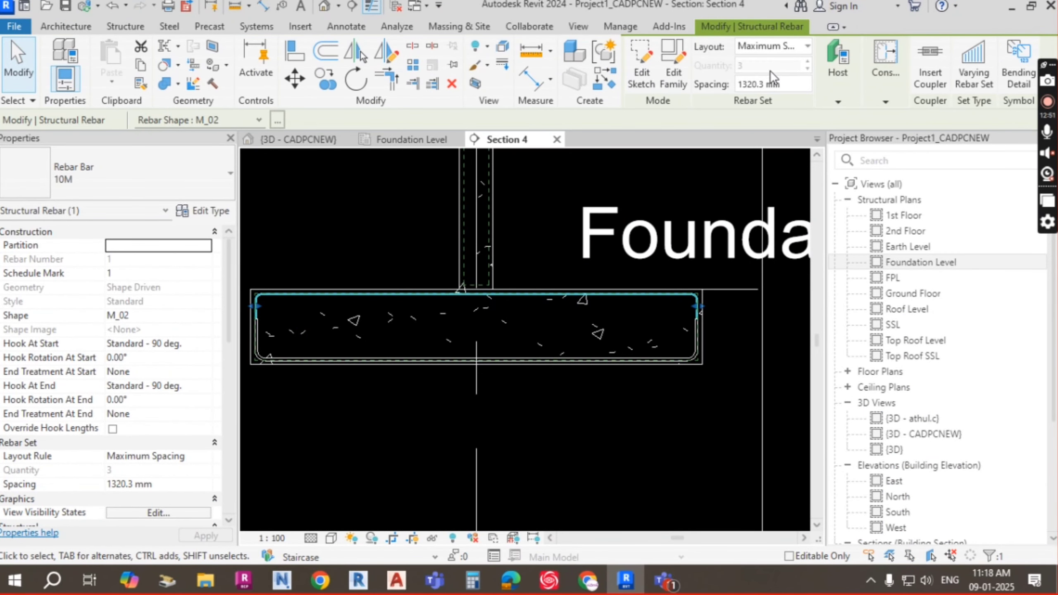
Set the top bar set's maximum spacing to 150 mm, and reopen its layout options
click(780, 47)
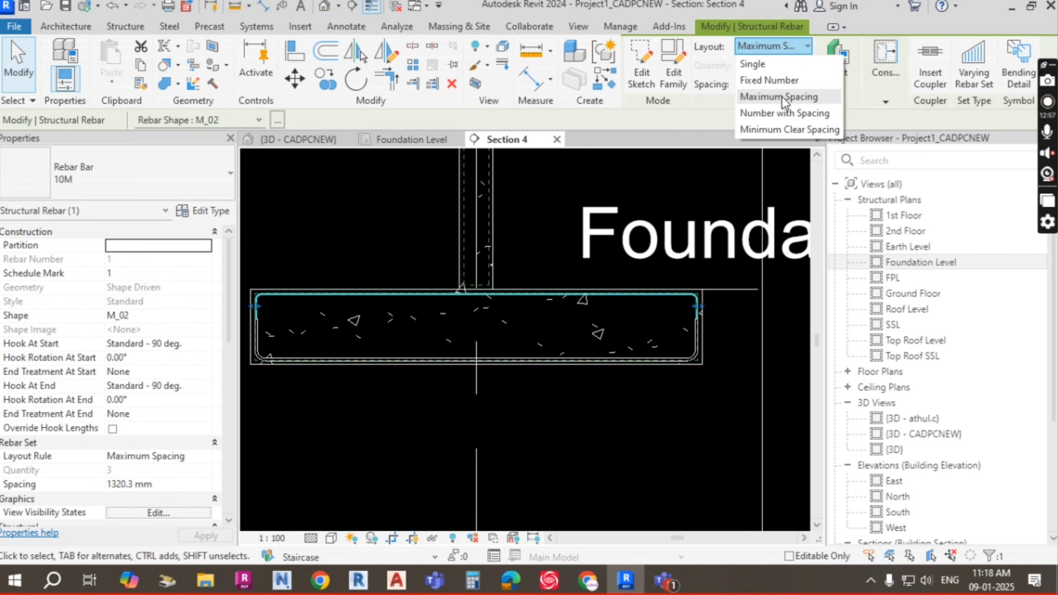
click(782, 98)
drag(789, 89, 727, 90)
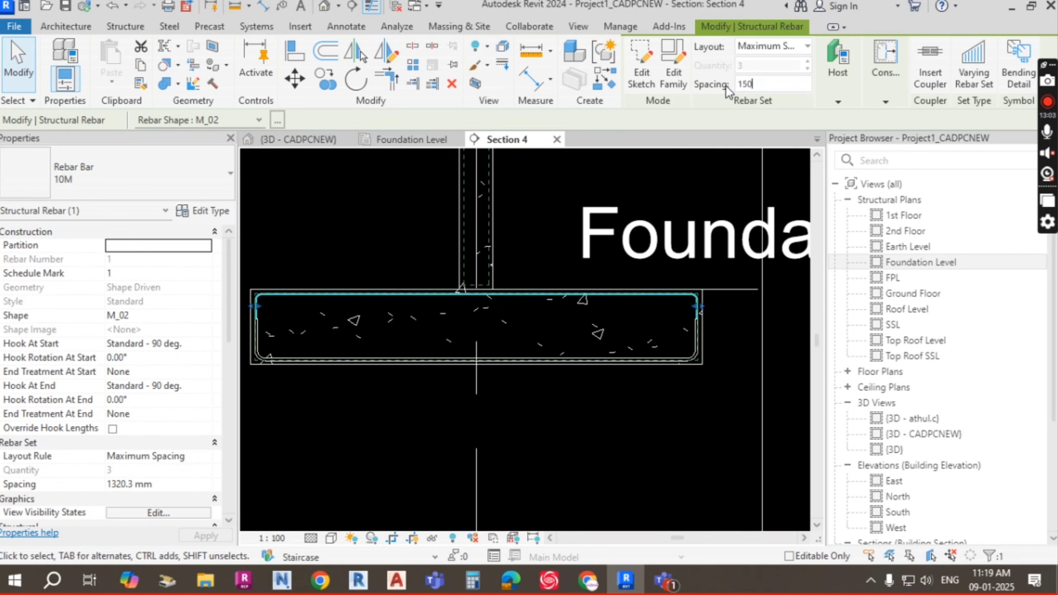
key(Return)
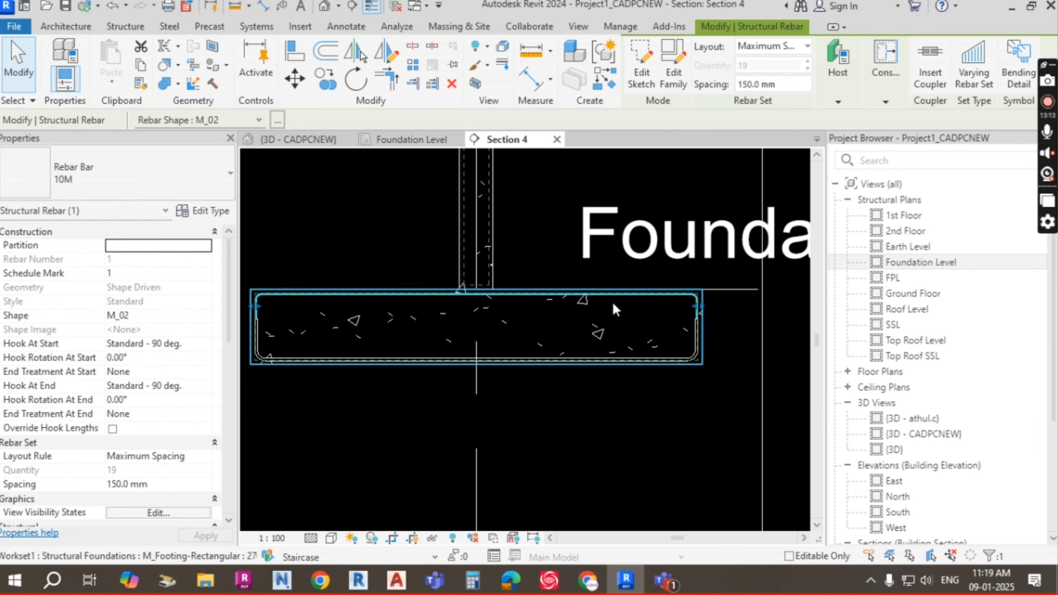
click(761, 50)
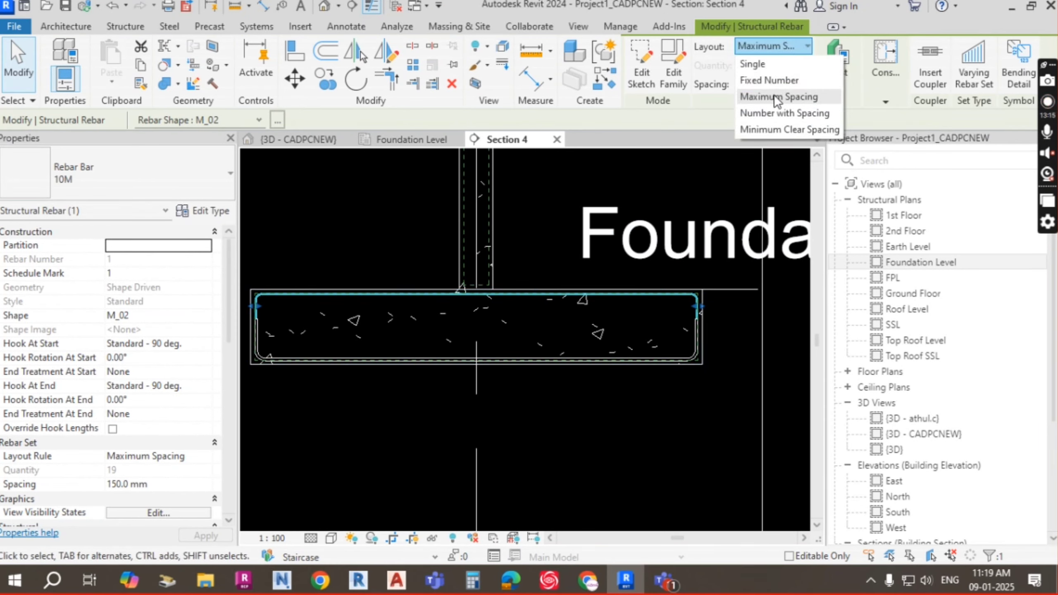
Keep the top bar set on Maximum Spacing and set the 16M bottom bar's rebar set layout to Maximum Spacing
click(773, 97)
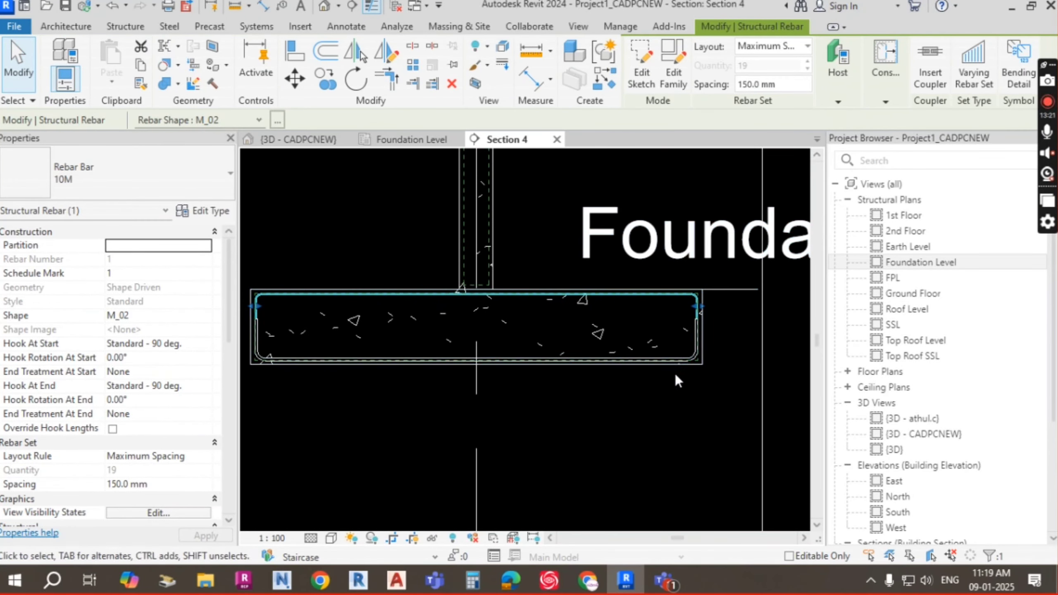
key(Escape)
click(674, 357)
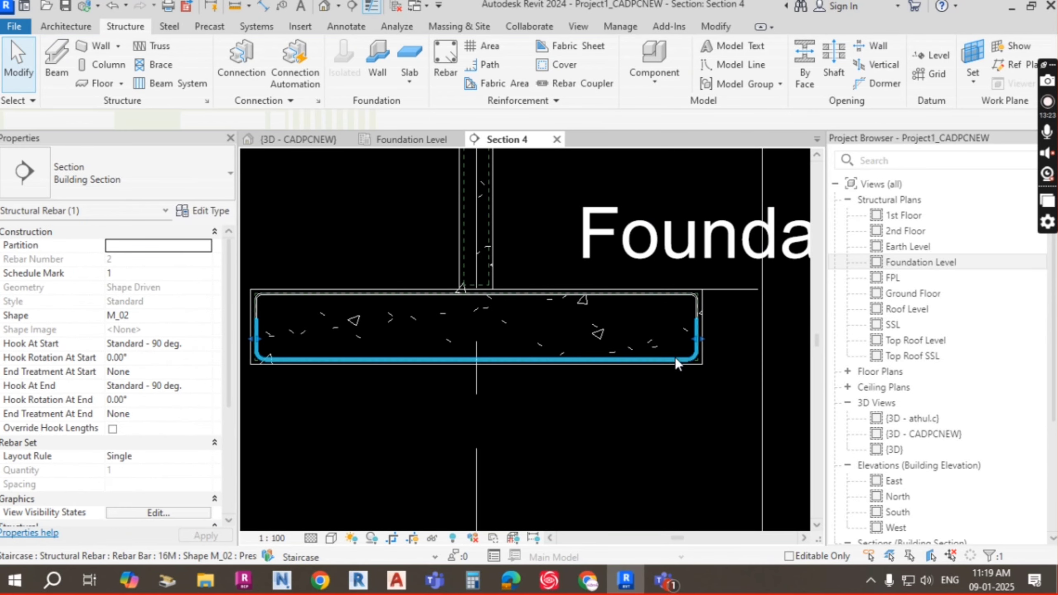
click(719, 99)
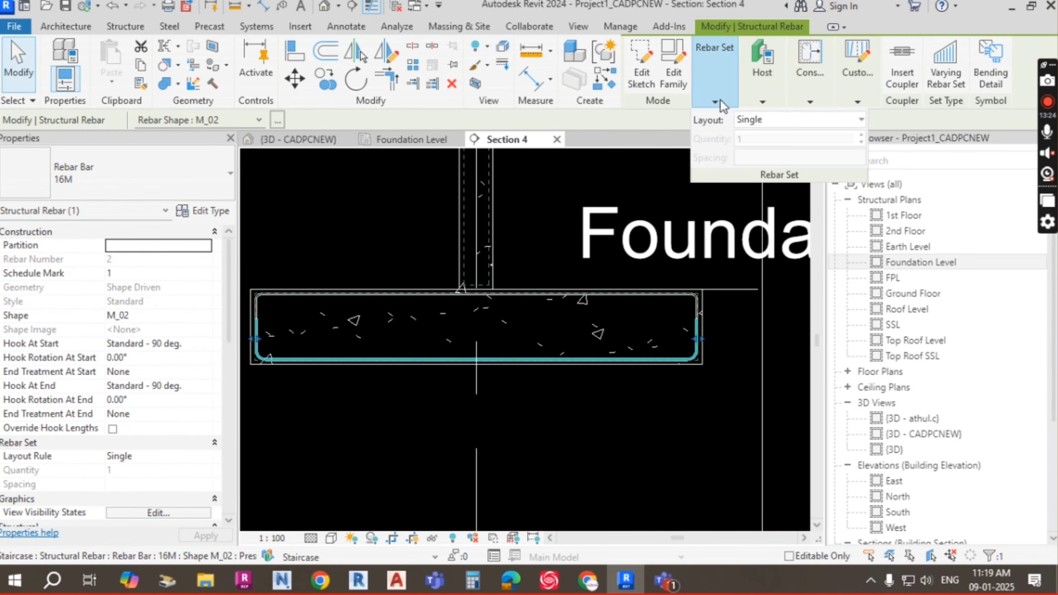
click(783, 120)
click(782, 172)
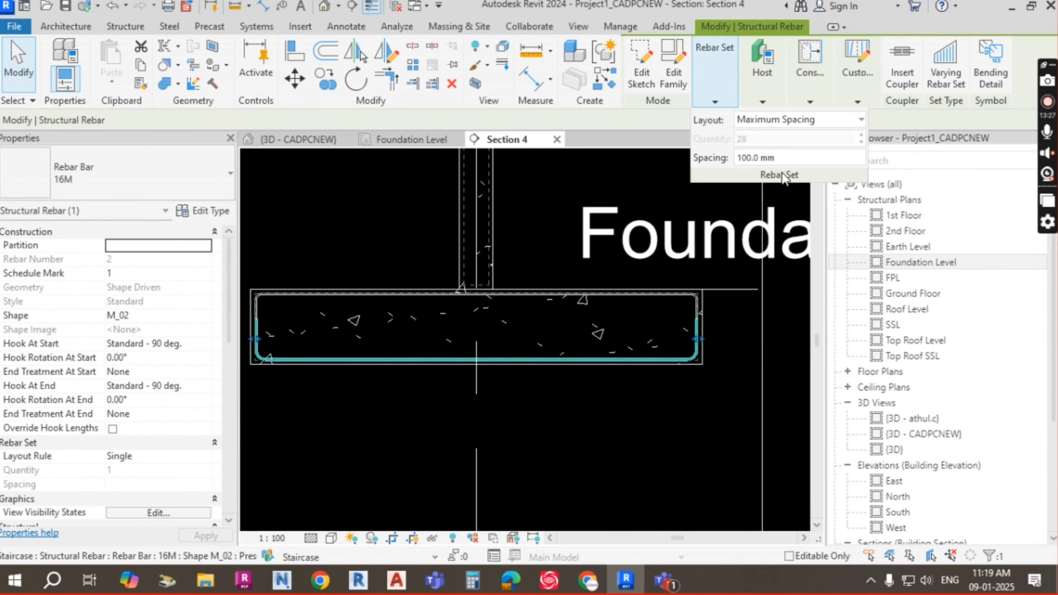
key(Escape)
Switch to AutoCAD, check F1's bottom and top reinforcement spacing in the footings schedule, and return to Revit
key(alt+Tab)
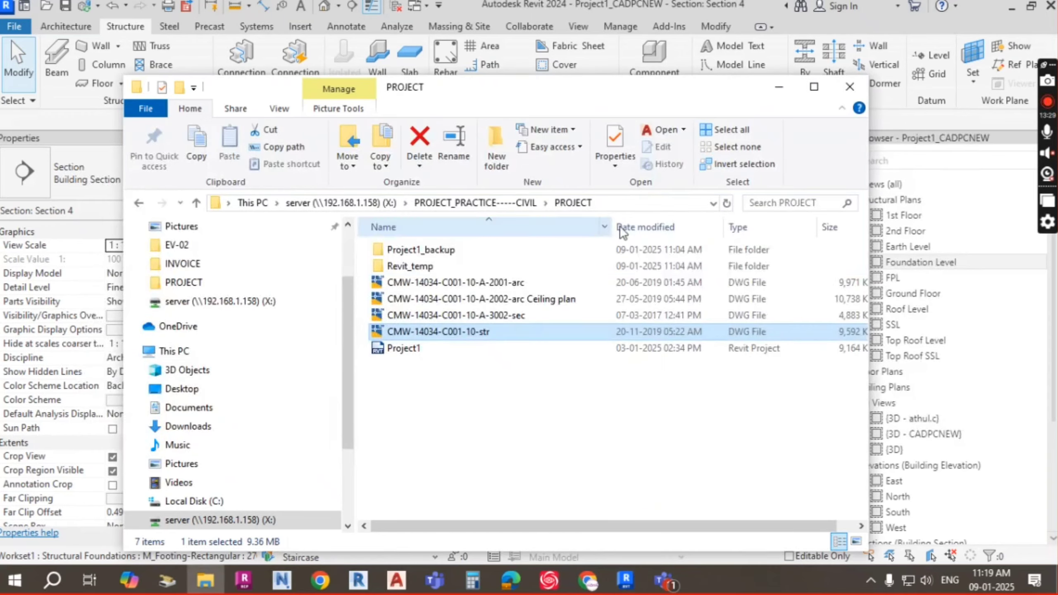
key(alt+Tab)
key(Tab)
middle_drag(639, 245, 626, 242)
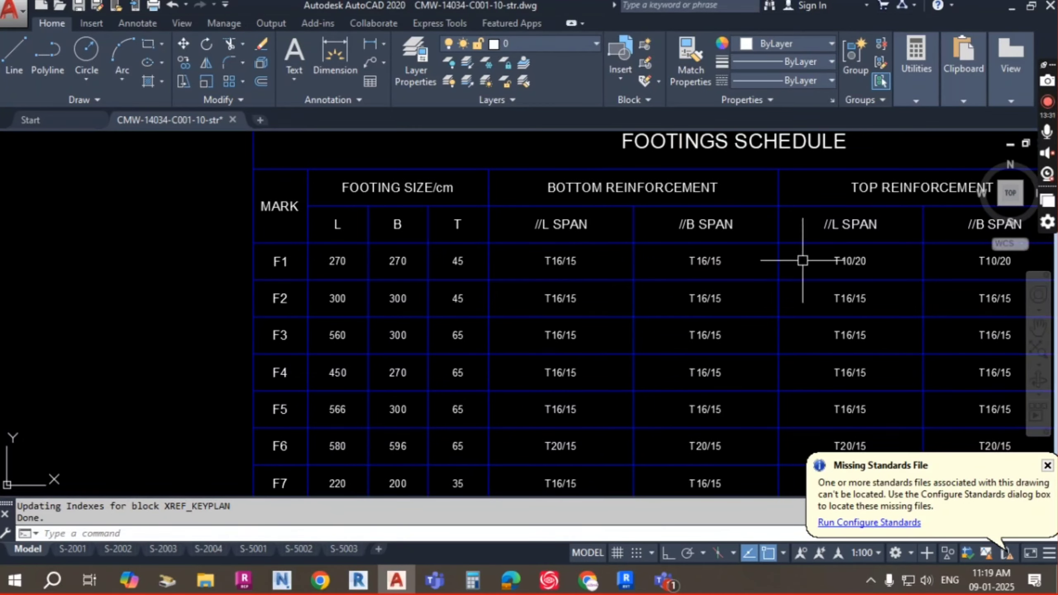
middle_drag(985, 283, 700, 282)
scroll(649, 279, up, 2)
middle_drag(539, 277, 663, 274)
key(alt+Tab)
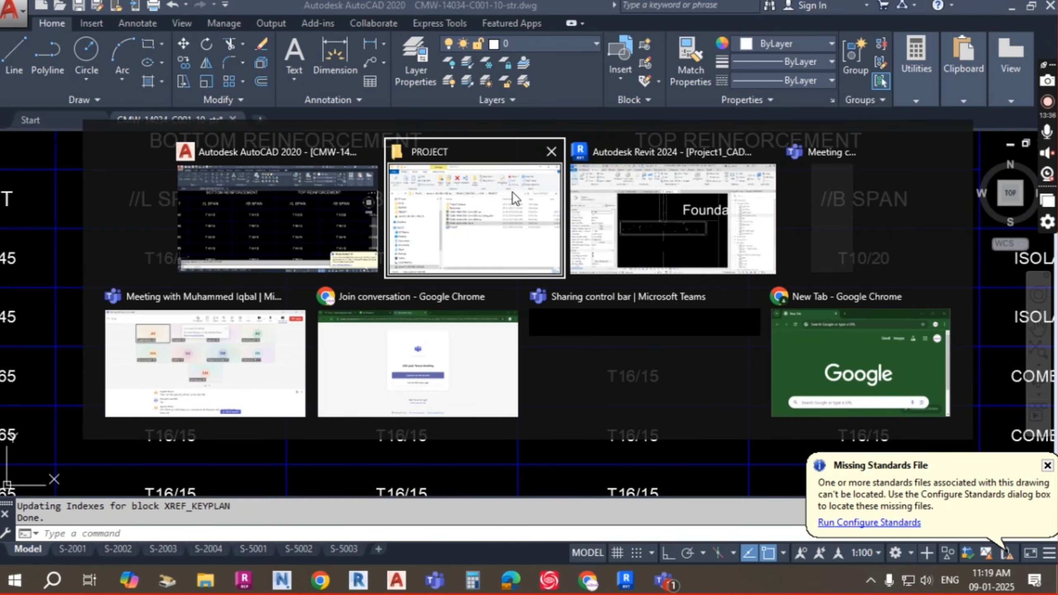
click(674, 195)
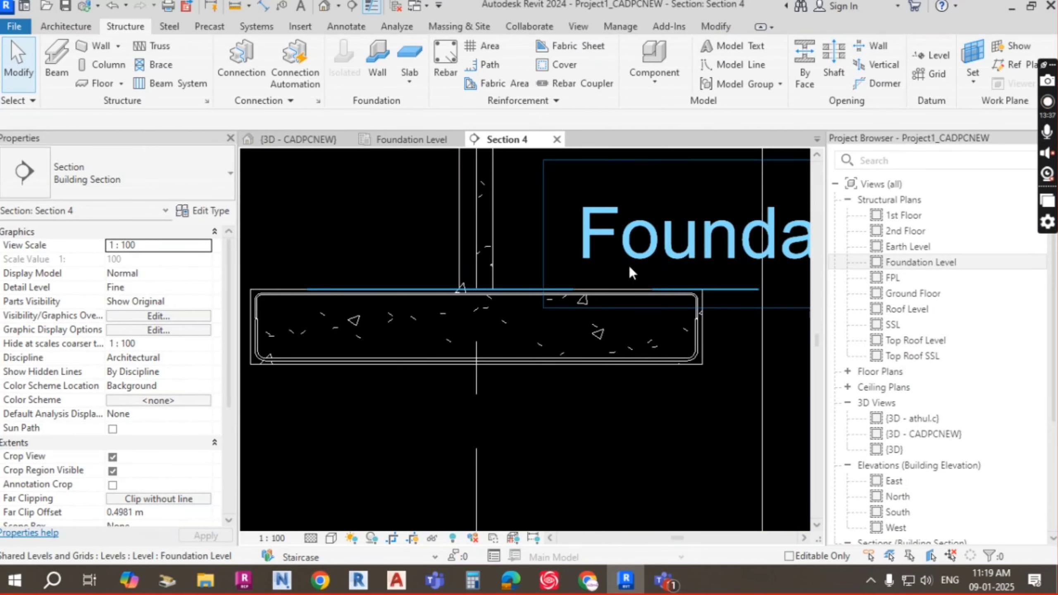
Set the 10M top bar set's maximum spacing to 200 mm
click(633, 296)
drag(786, 82, 696, 84)
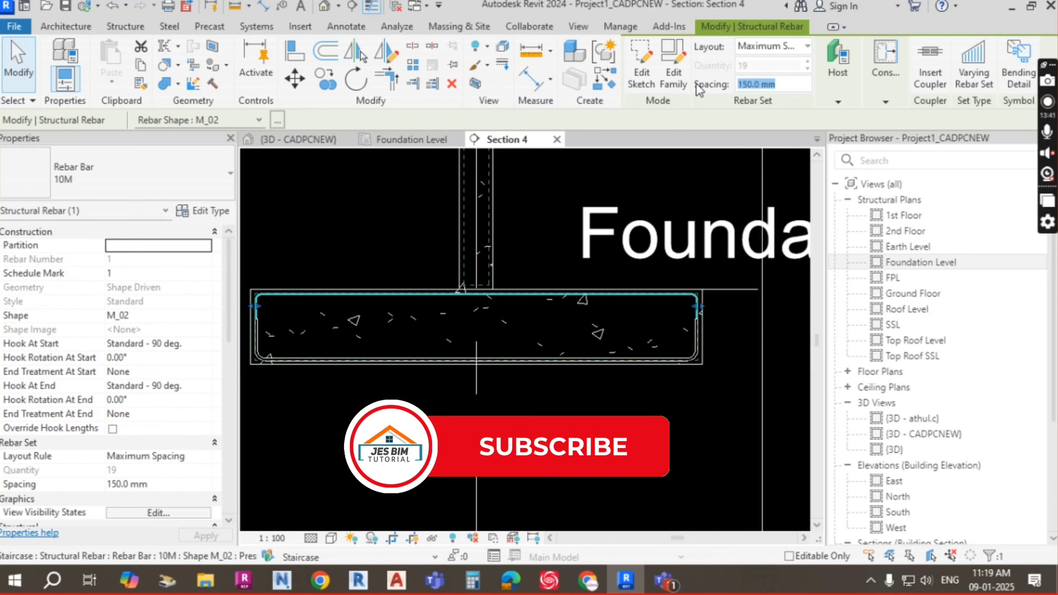
text(200)
key(Return)
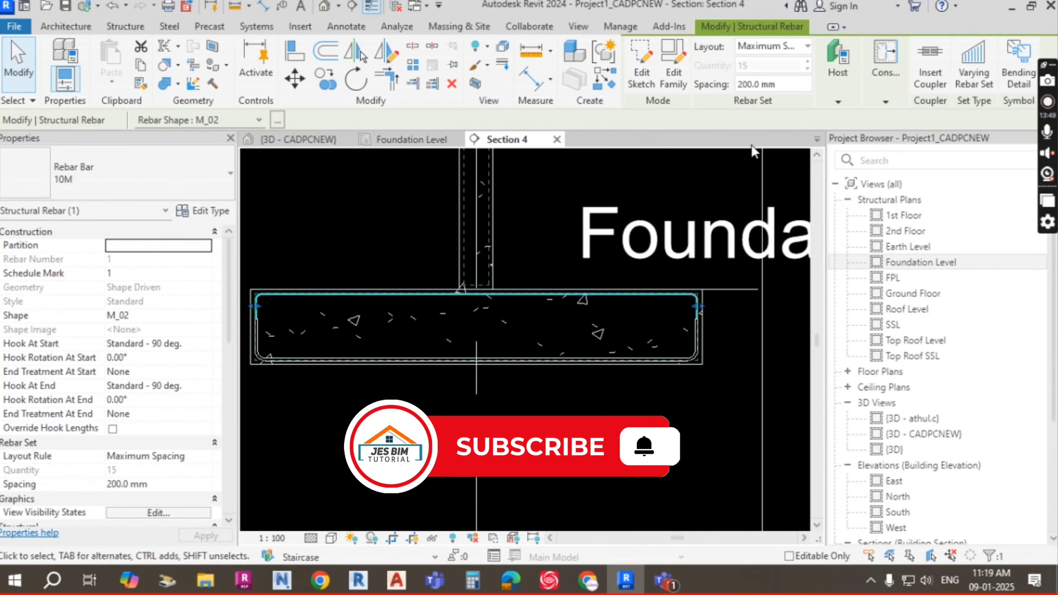
key(Escape)
Set the 16M bottom bar set's maximum spacing to 150 mm
click(639, 357)
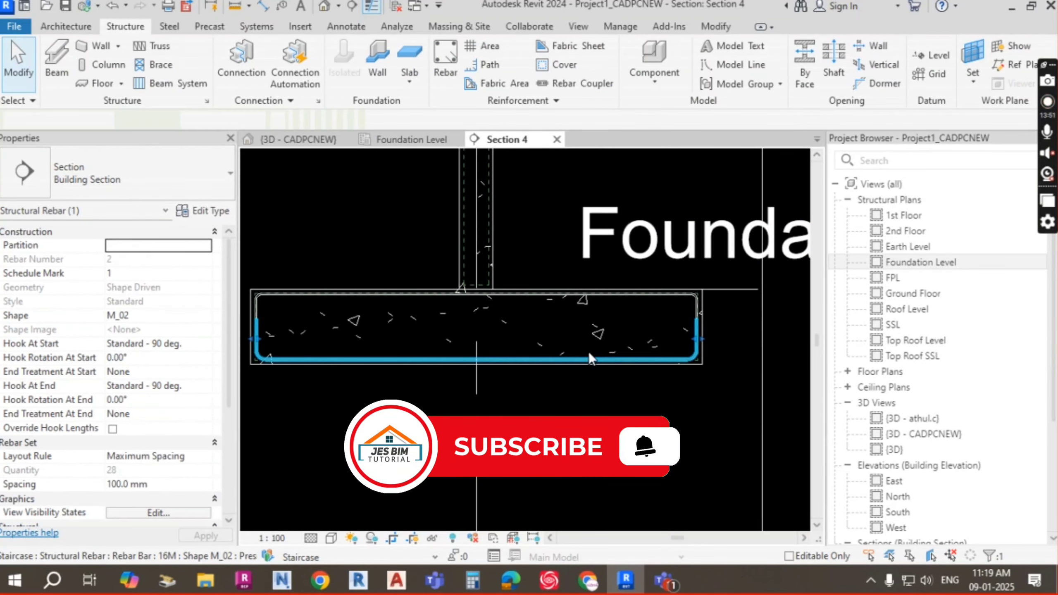
click(781, 83)
drag(781, 84, 722, 87)
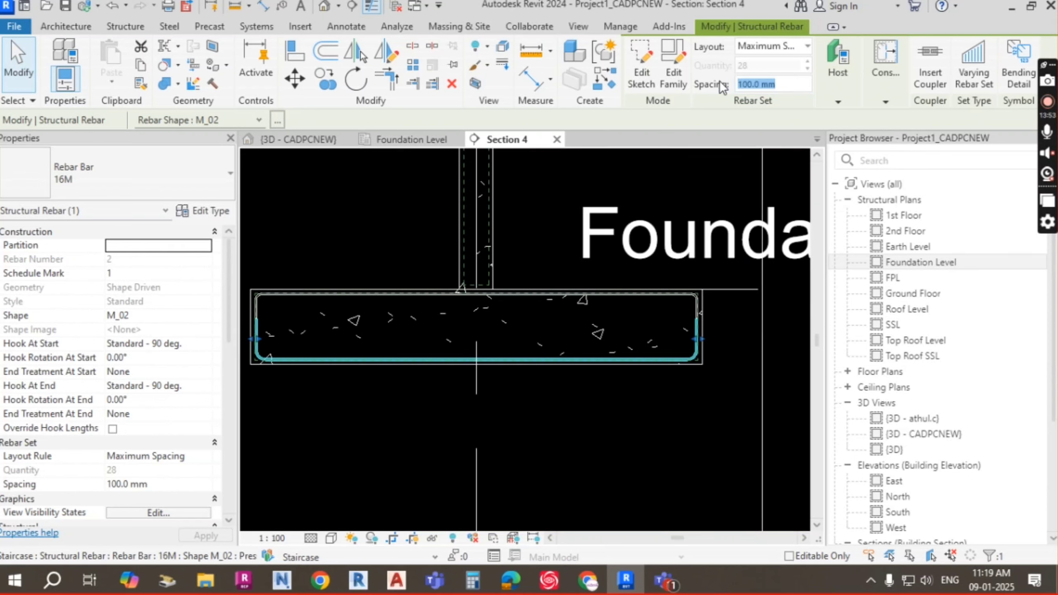
text(150)
key(Return)
click(697, 379)
Examine the bar type, layout rule and spacing of the bottom bar set in the footing section
scroll(678, 315, up, 2)
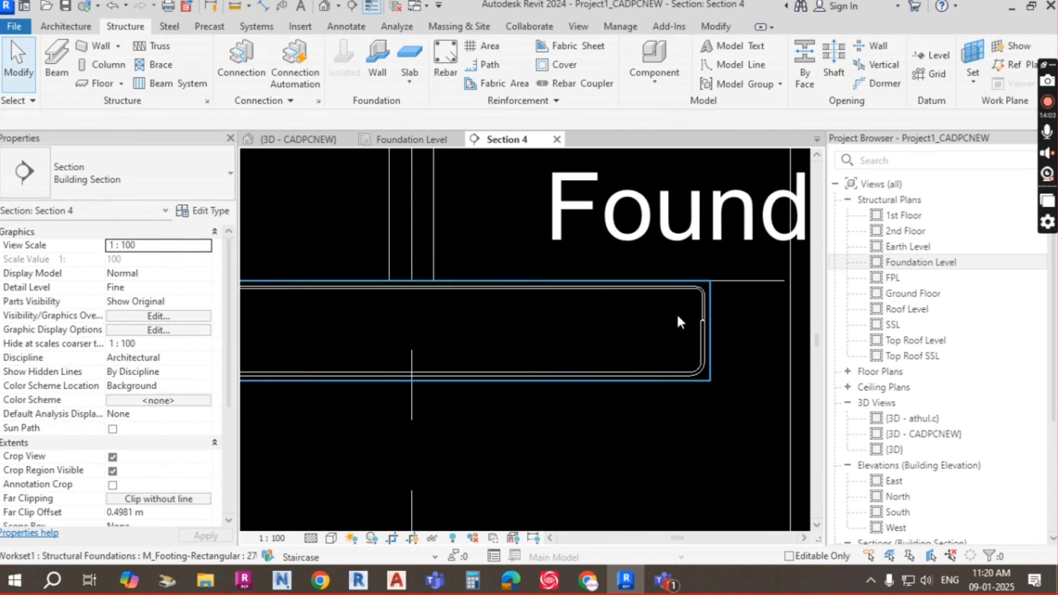
click(651, 290)
key(Escape)
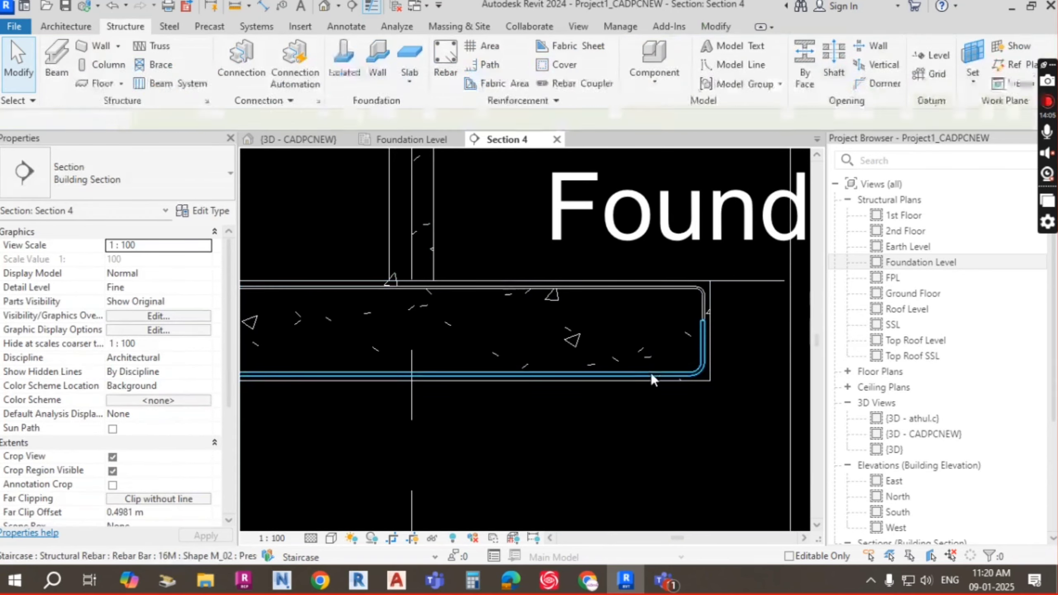
click(681, 368)
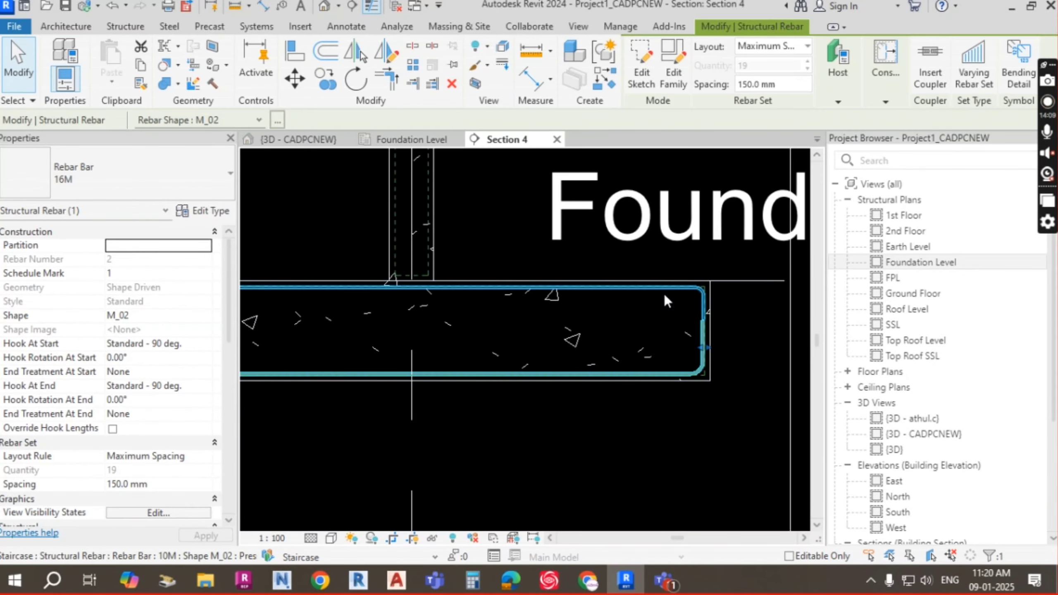
key(Escape)
click(678, 368)
scroll(678, 369, down, 2)
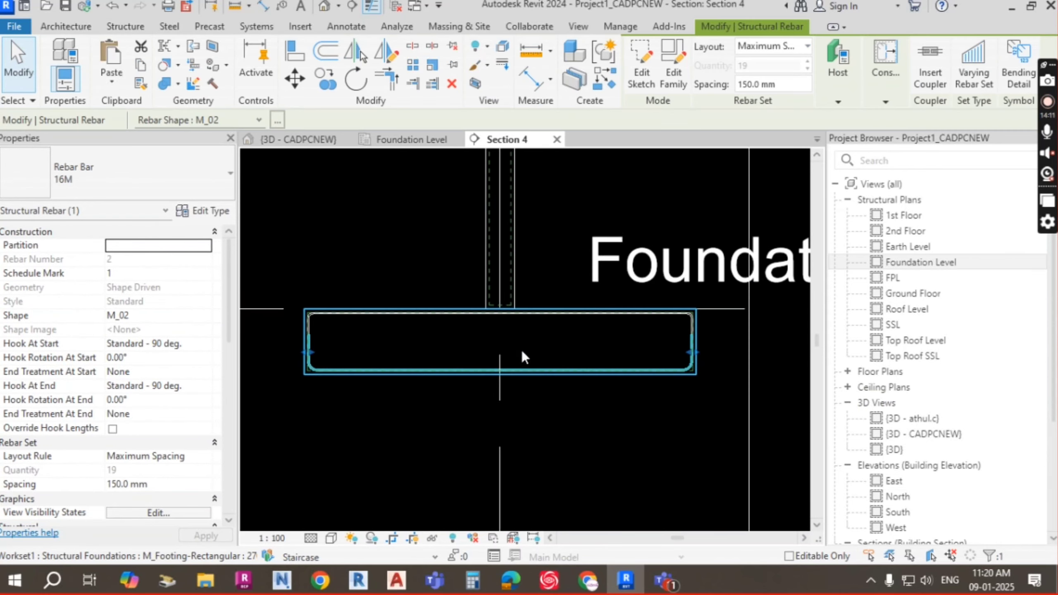
key(Escape)
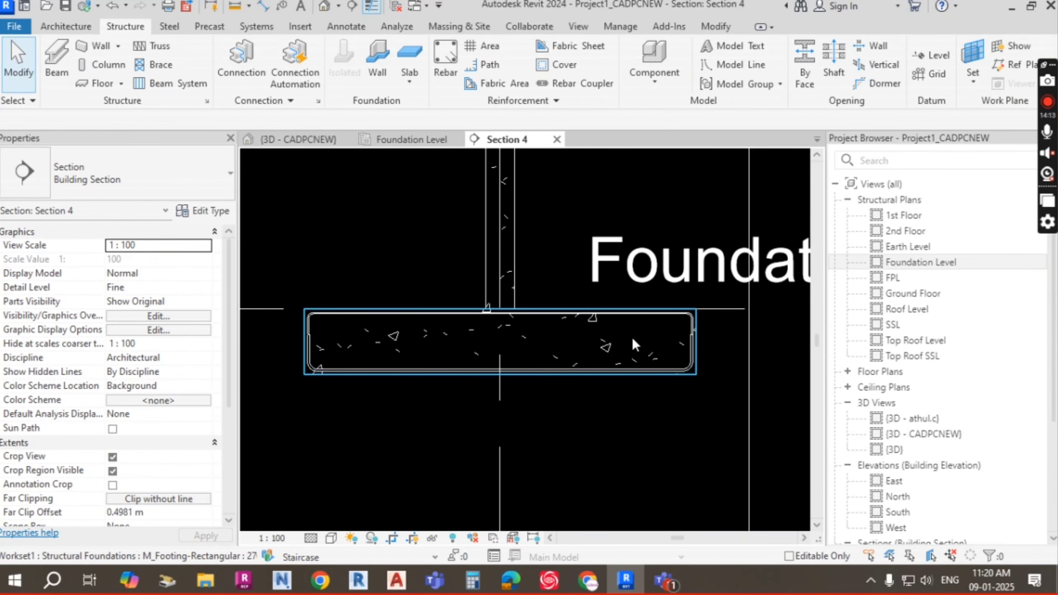
scroll(458, 329, down, 2)
scroll(539, 288, up, 2)
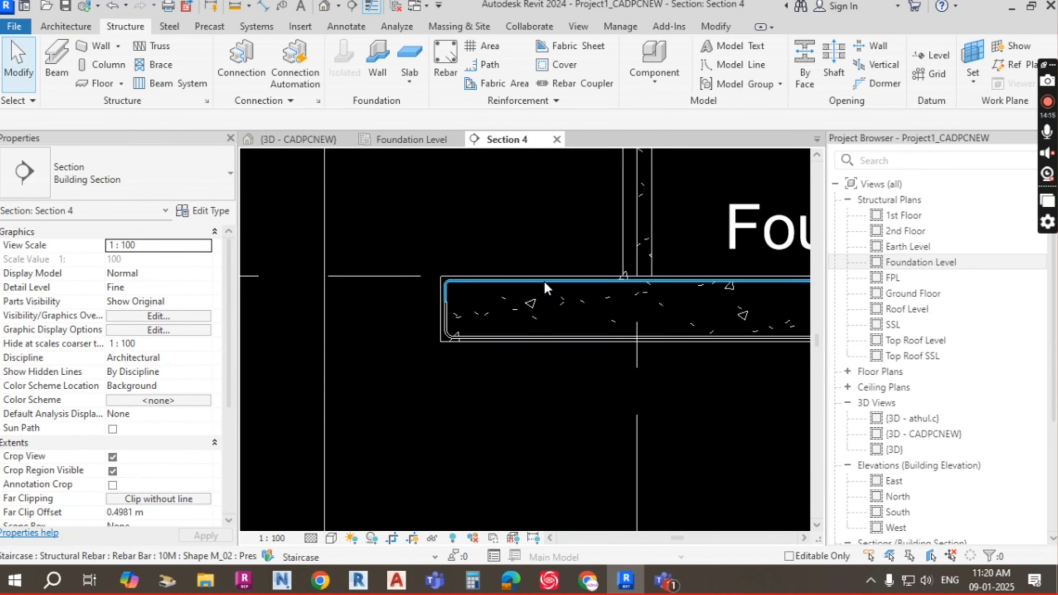
Make the top and bottom bar sets display unobscured in all three 3D views through their view visibility states
click(544, 281)
scroll(501, 339, up, 2)
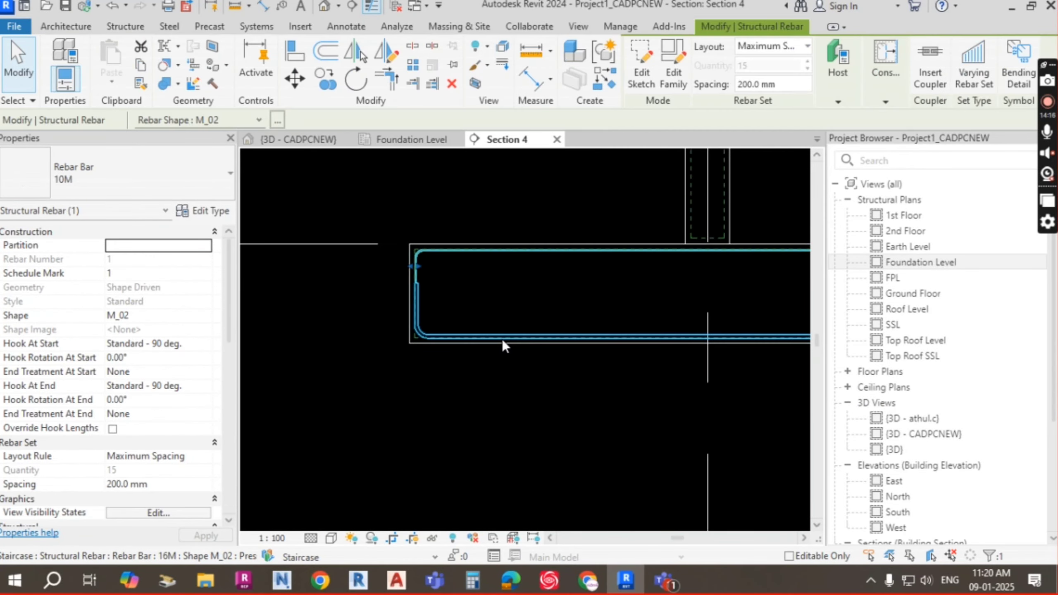
ctrl+click(522, 333)
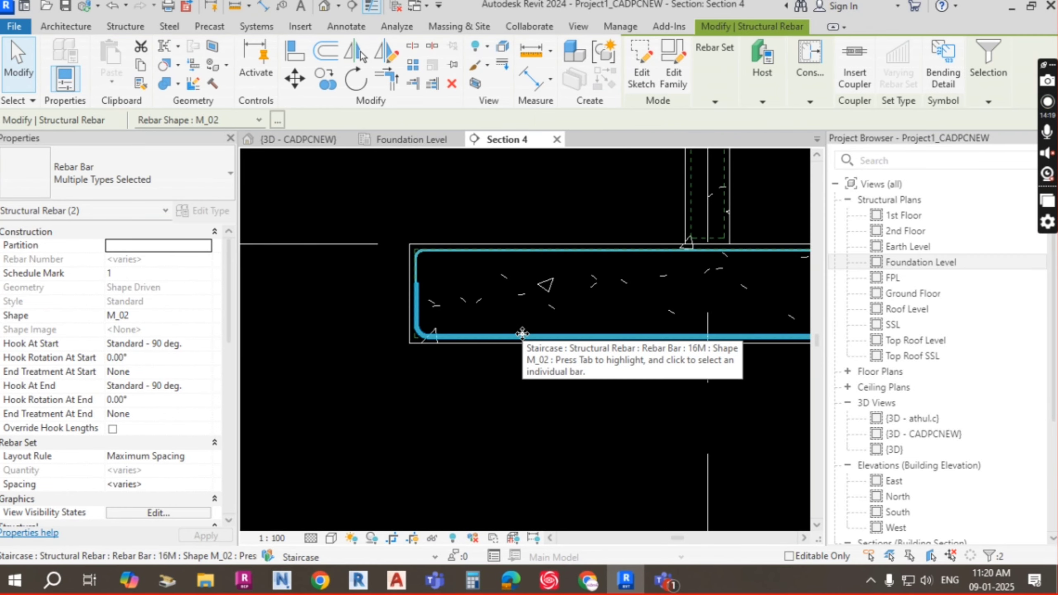
scroll(117, 406, down, 3)
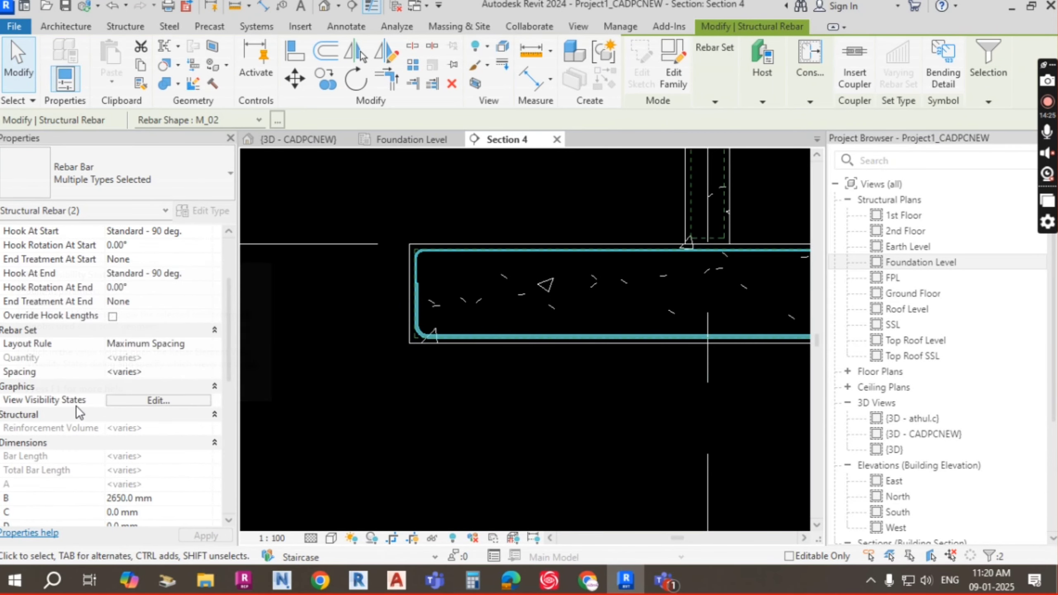
click(173, 400)
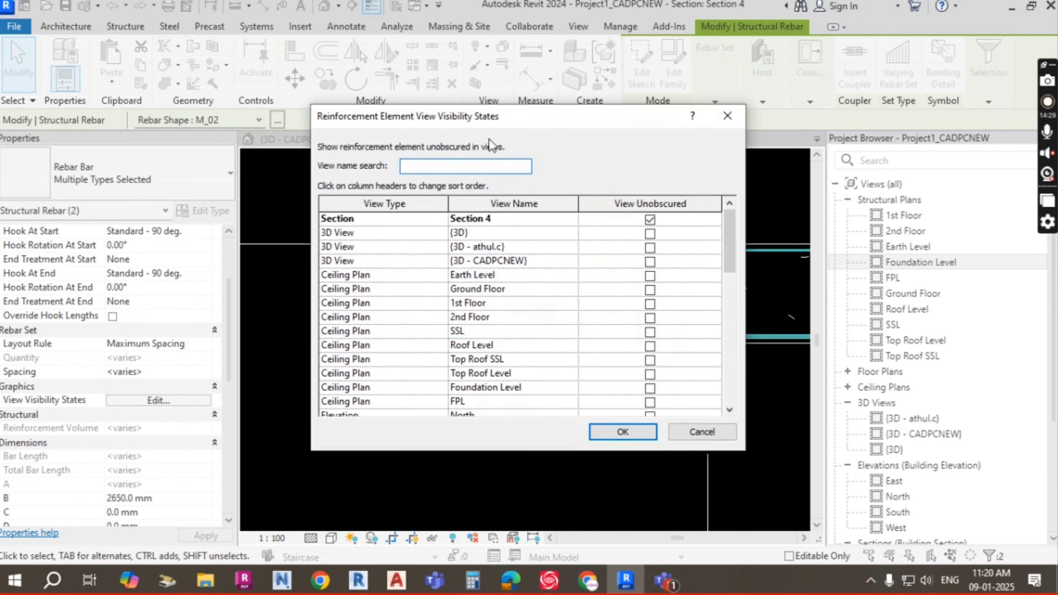
drag(604, 120, 430, 79)
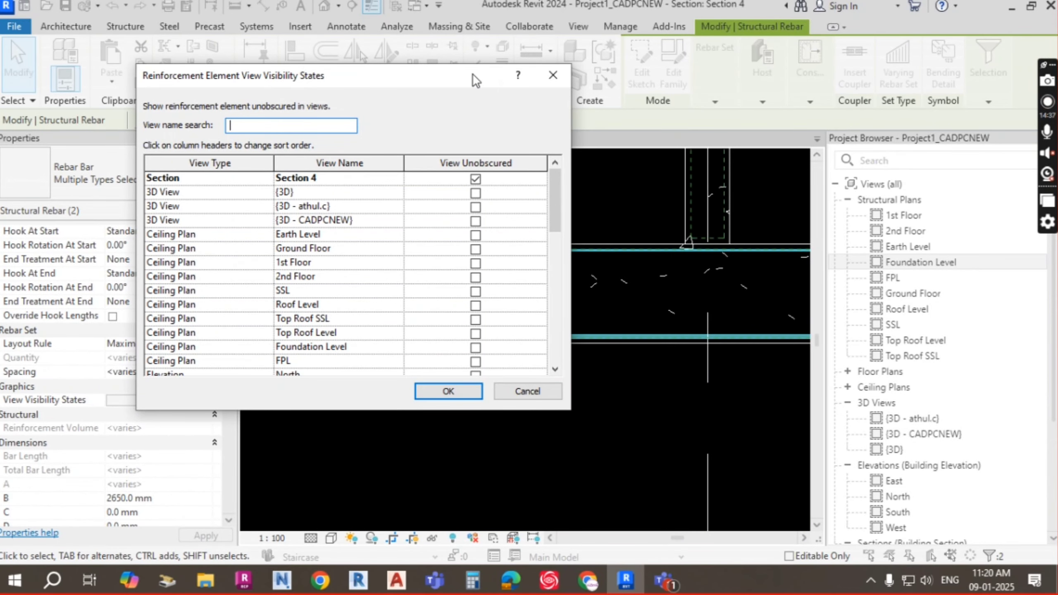
drag(473, 75, 437, 63)
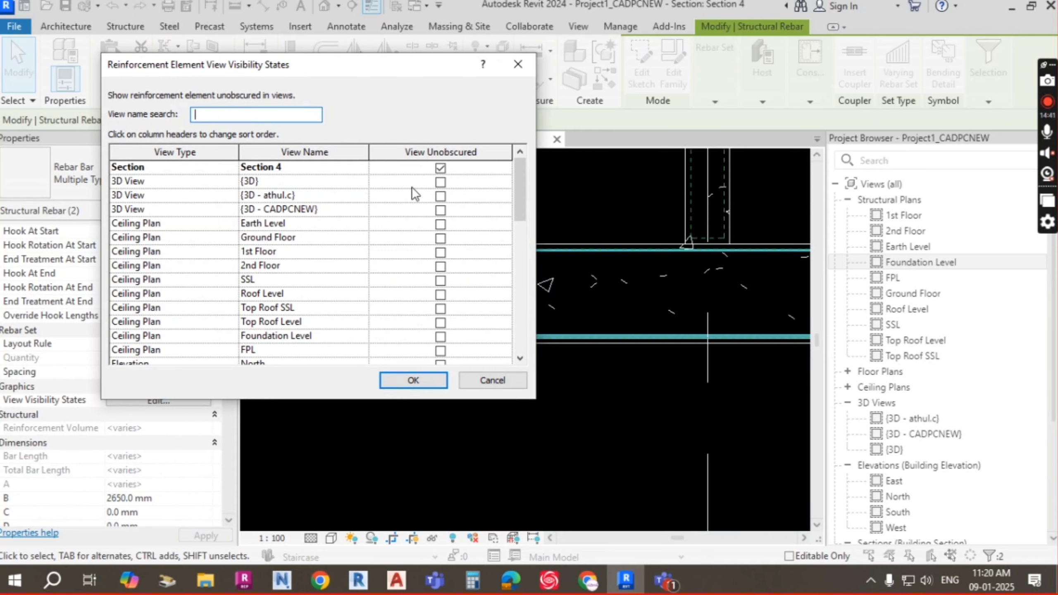
click(438, 182)
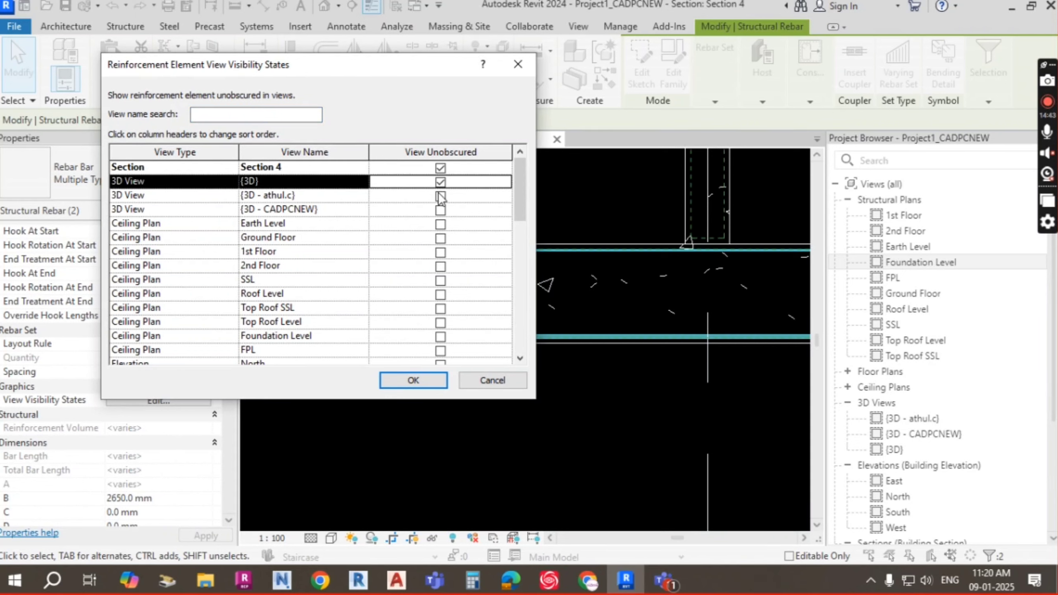
click(440, 195)
click(441, 211)
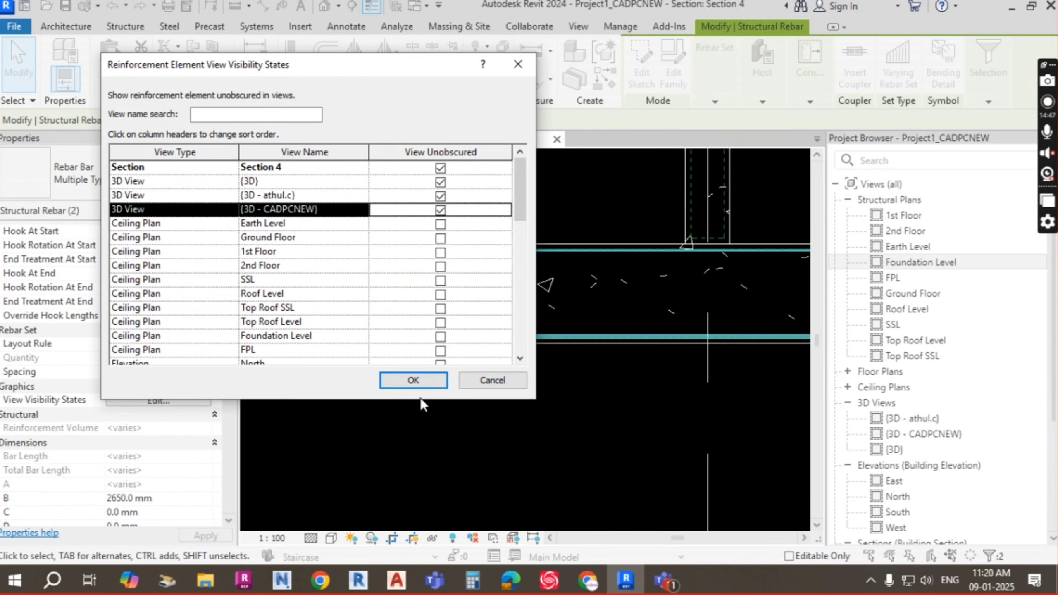
click(424, 379)
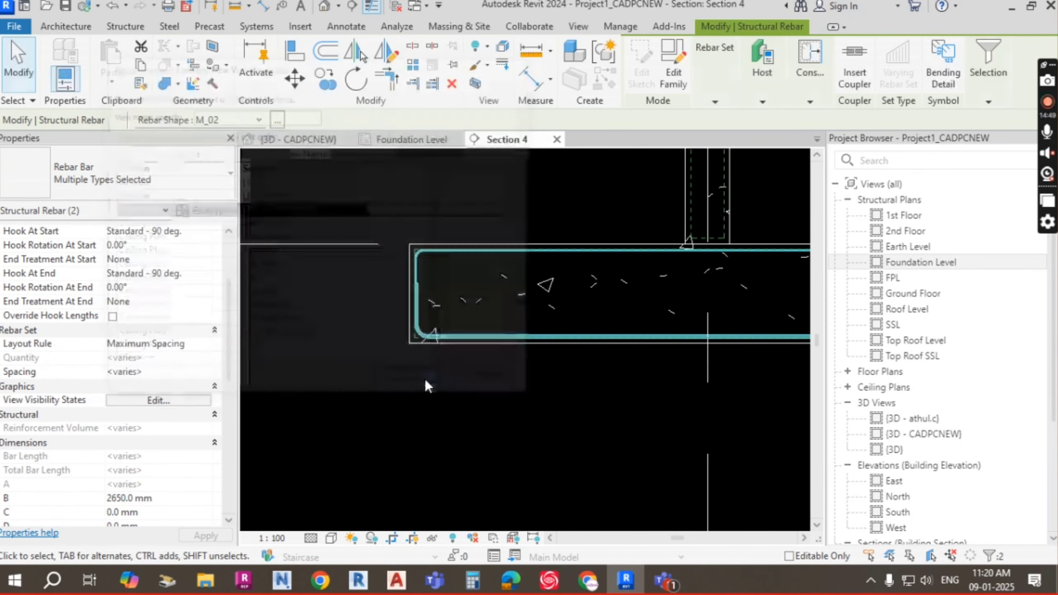
Review the view visibility states of both bar sets across the ceiling, elevation, floor, section and structural plan views
scroll(668, 326, down, 2)
middle_drag(668, 327, 569, 316)
scroll(685, 297, up, 1)
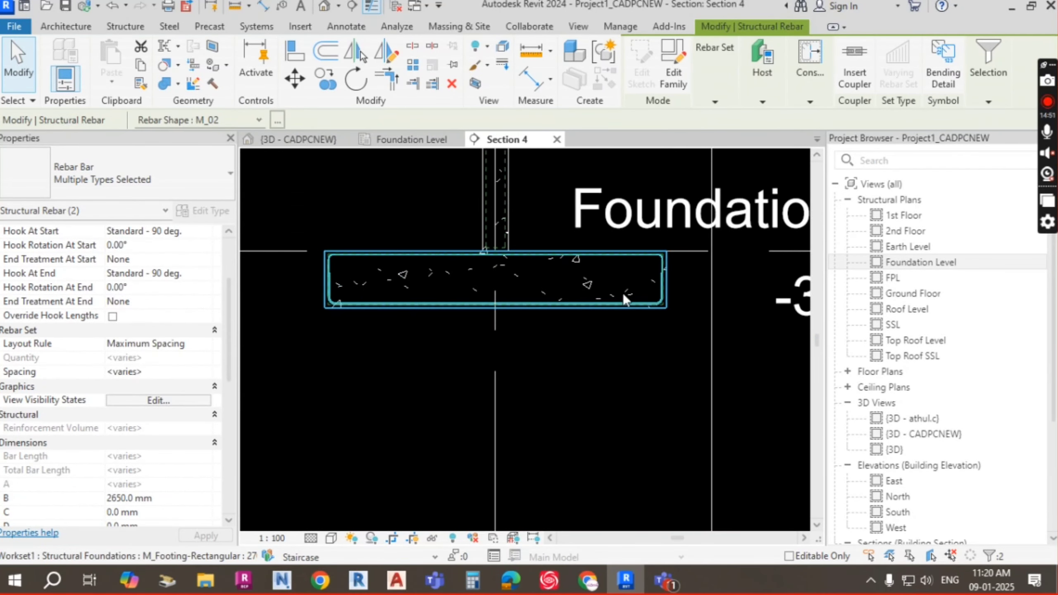
click(169, 404)
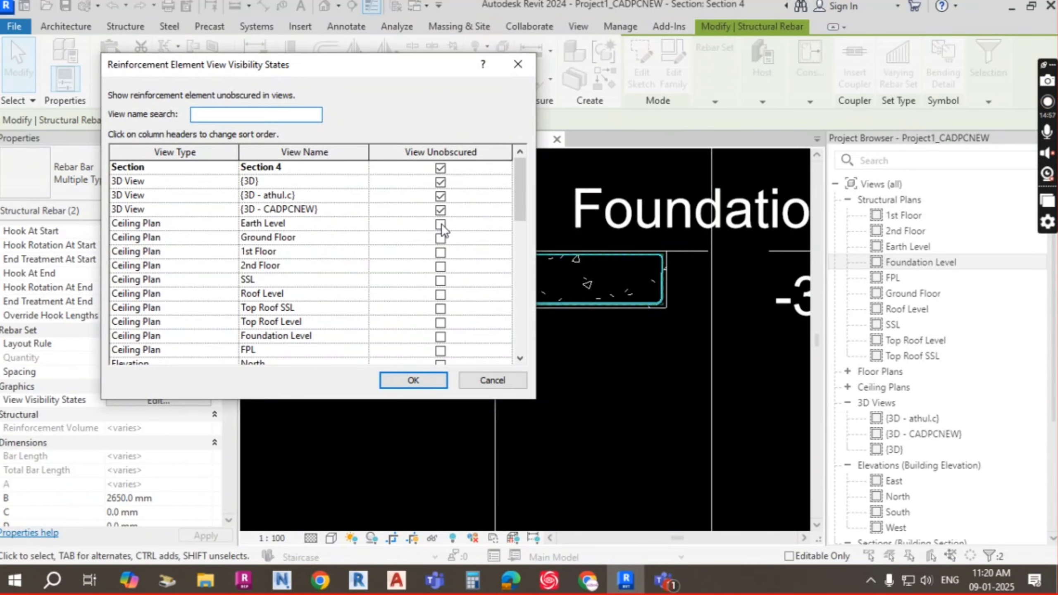
scroll(212, 230, down, 5)
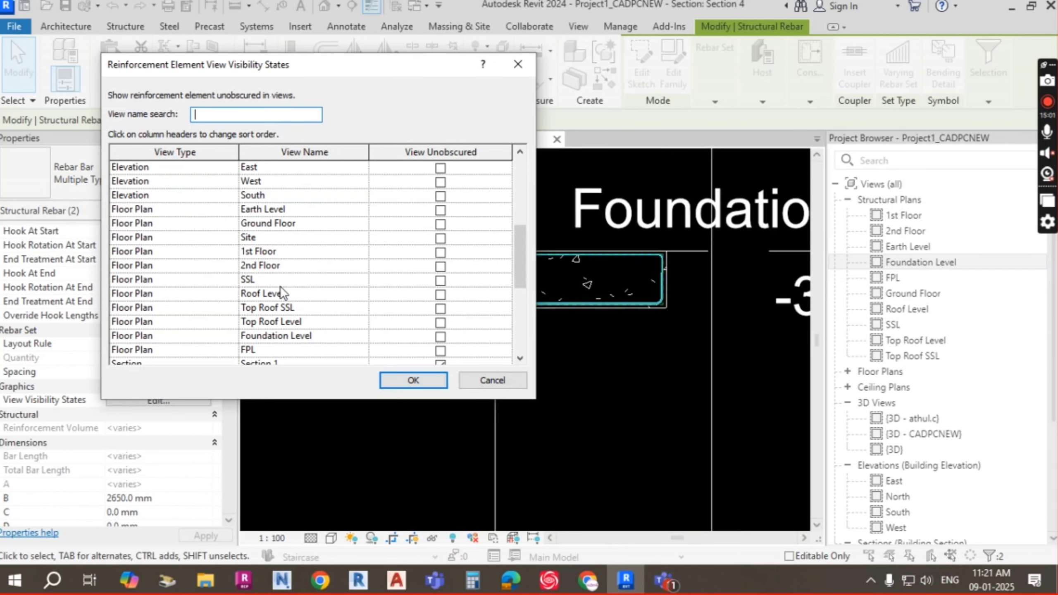
scroll(279, 291, down, 5)
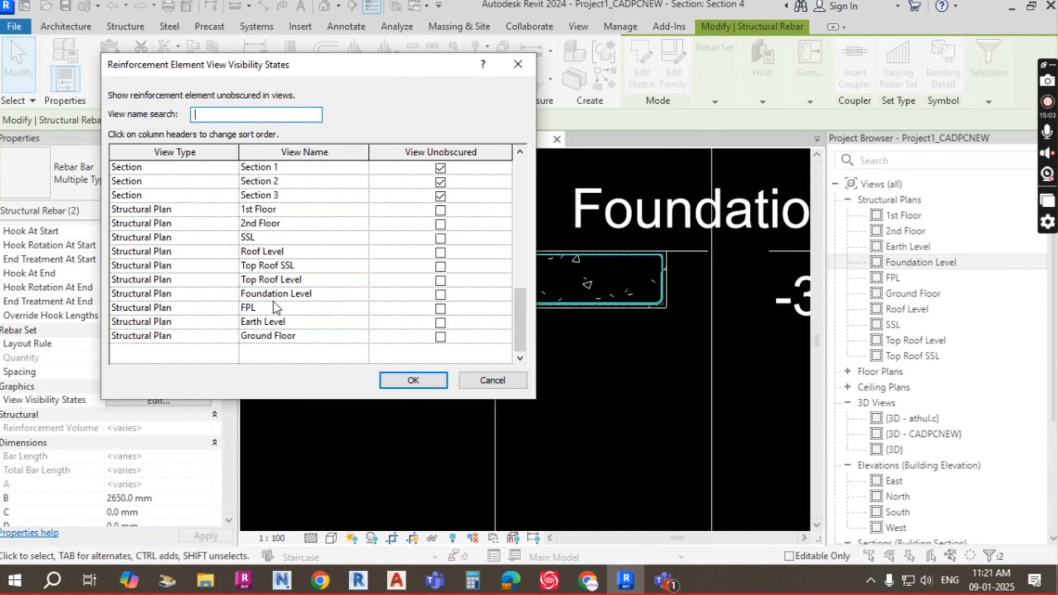
scroll(273, 301, up, 2)
scroll(273, 299, up, 8)
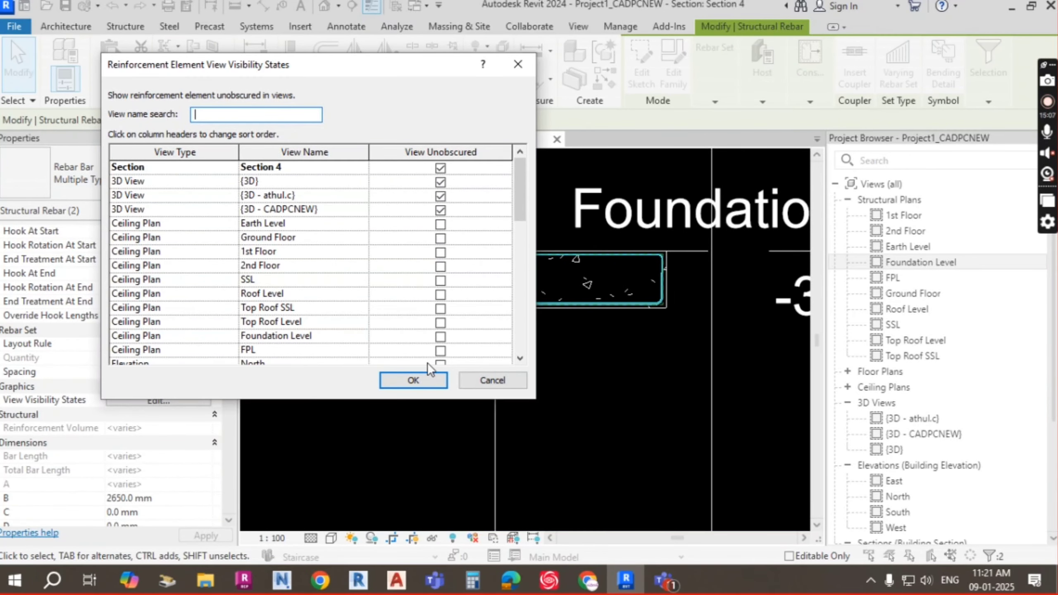
click(421, 383)
key(Escape)
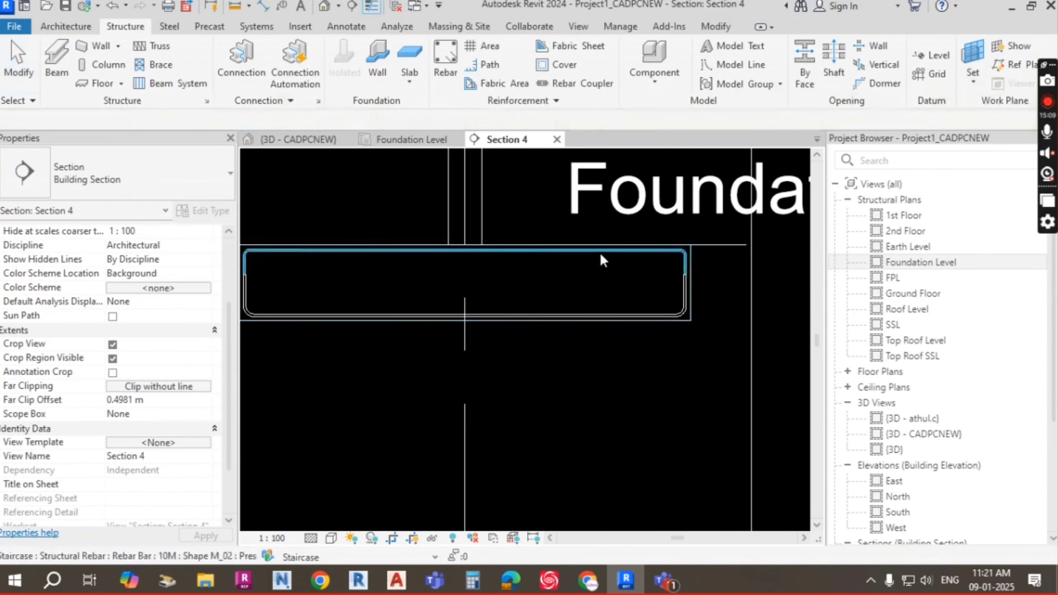
Isolate the footing and its top and bottom bar sets in a 3D selection box from Section 4
click(610, 315)
key(Escape)
scroll(610, 316, down, 3)
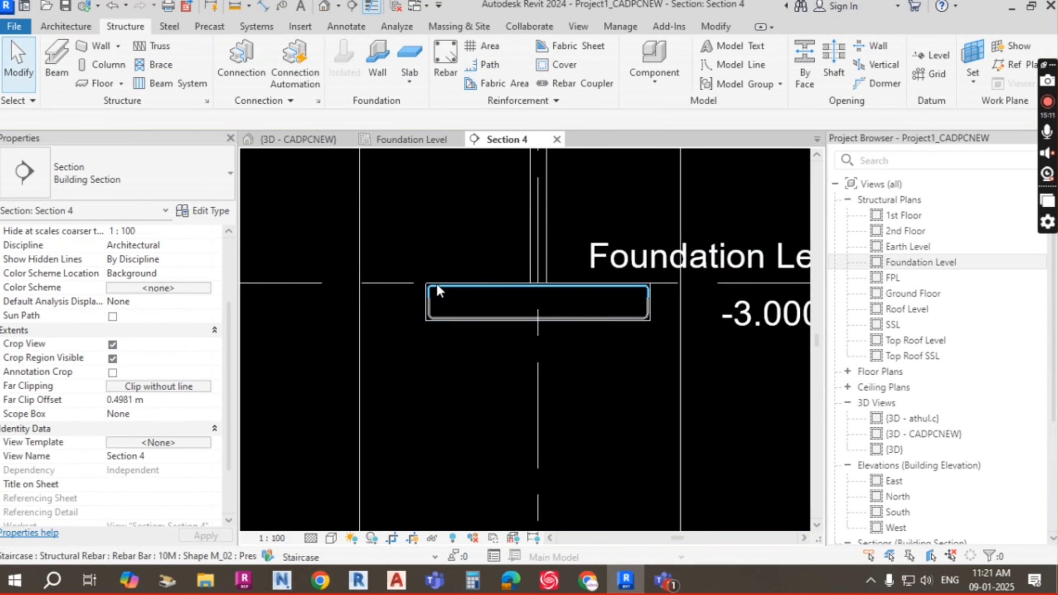
drag(386, 219, 673, 395)
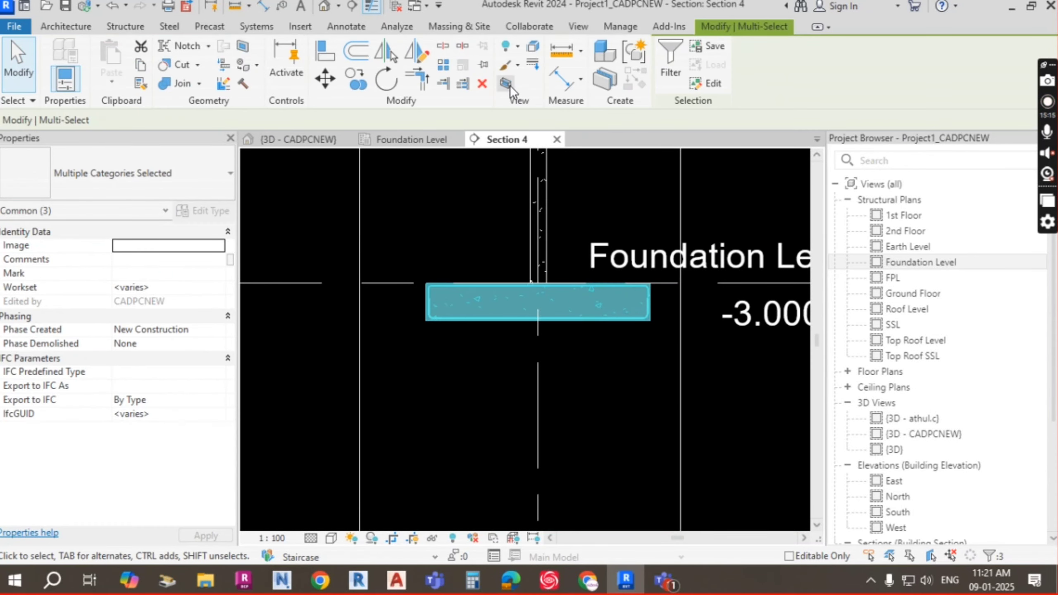
click(507, 84)
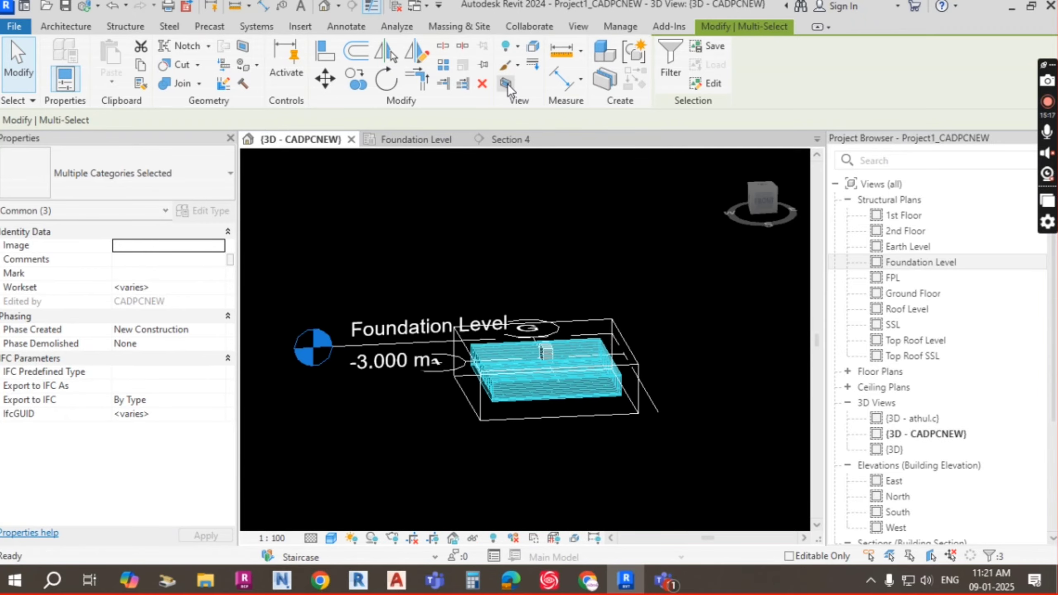
Check the layout rule and spacing of the footing's 10M top bar set in the 3D view
shift+middle_drag(558, 160, 619, 360)
scroll(526, 422, up, 2)
key(Escape)
scroll(325, 345, up, 4)
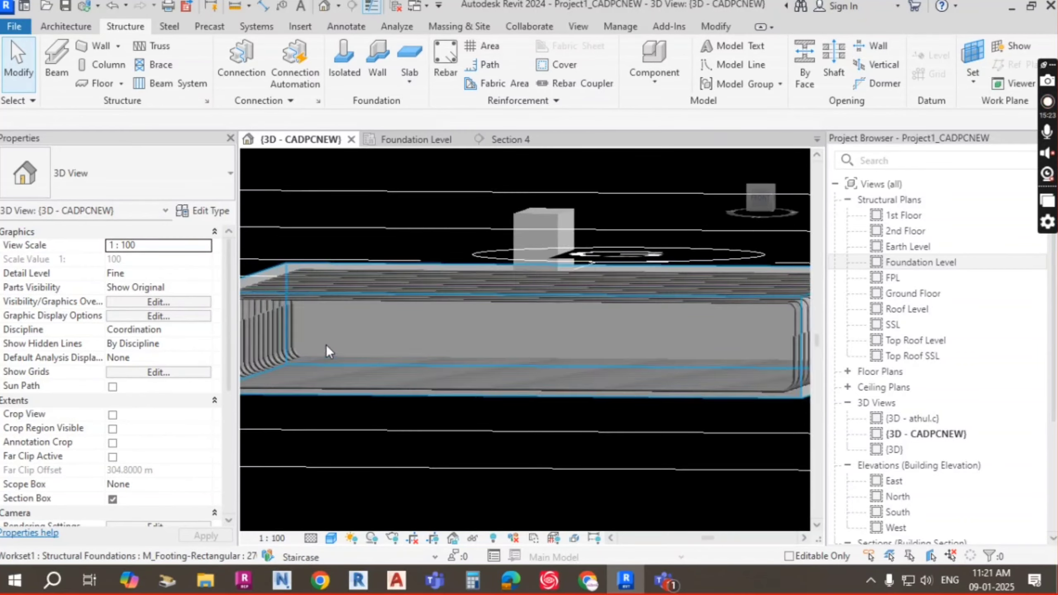
middle_drag(447, 352, 559, 390)
shift+middle_drag(558, 389, 411, 334)
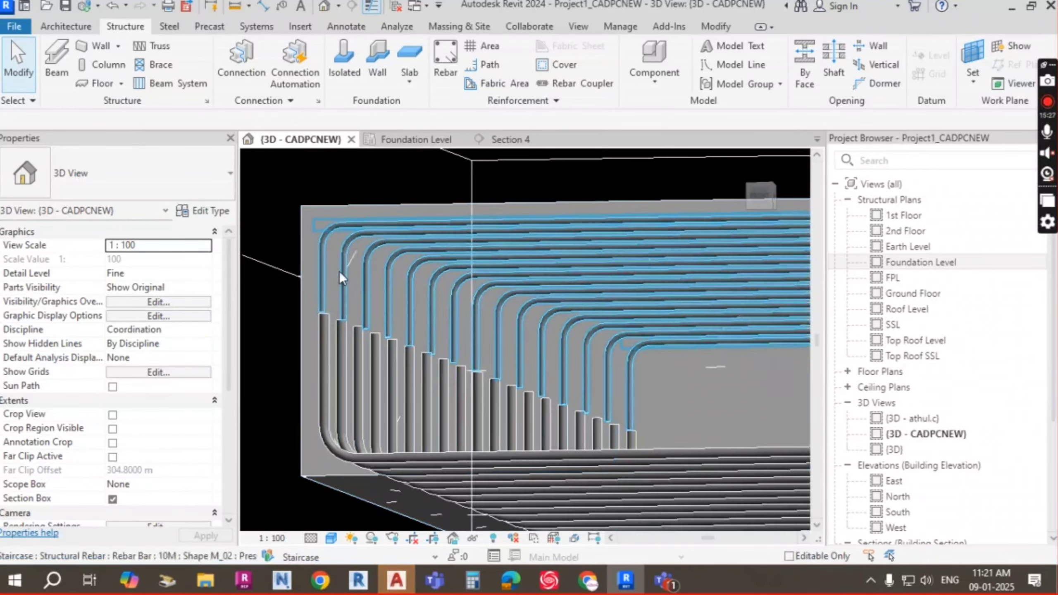
click(324, 263)
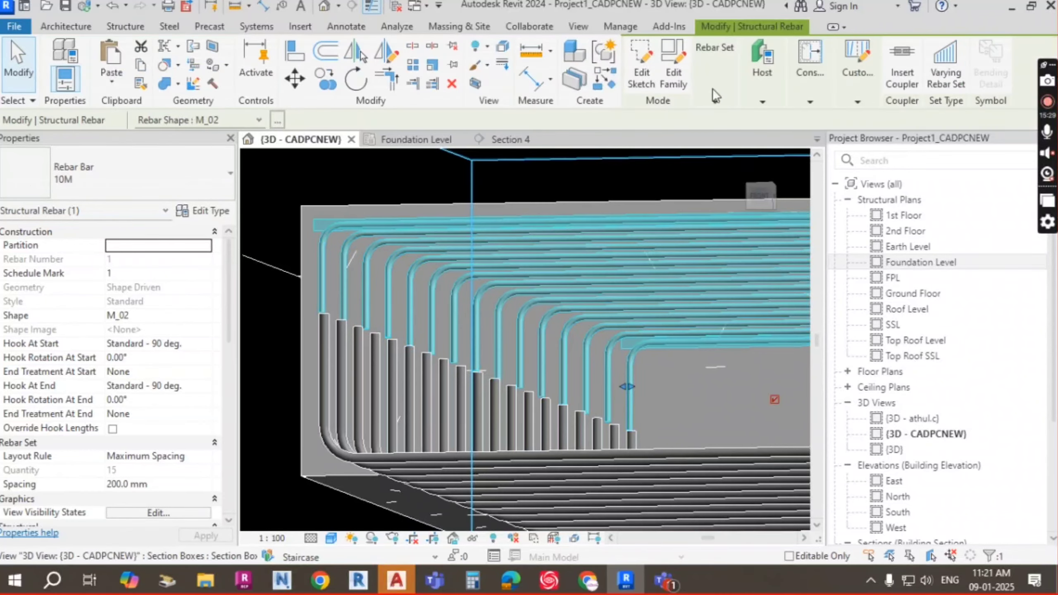
click(717, 100)
Examine the highlighted top bar set from several angles around the footing
scroll(433, 317, down, 4)
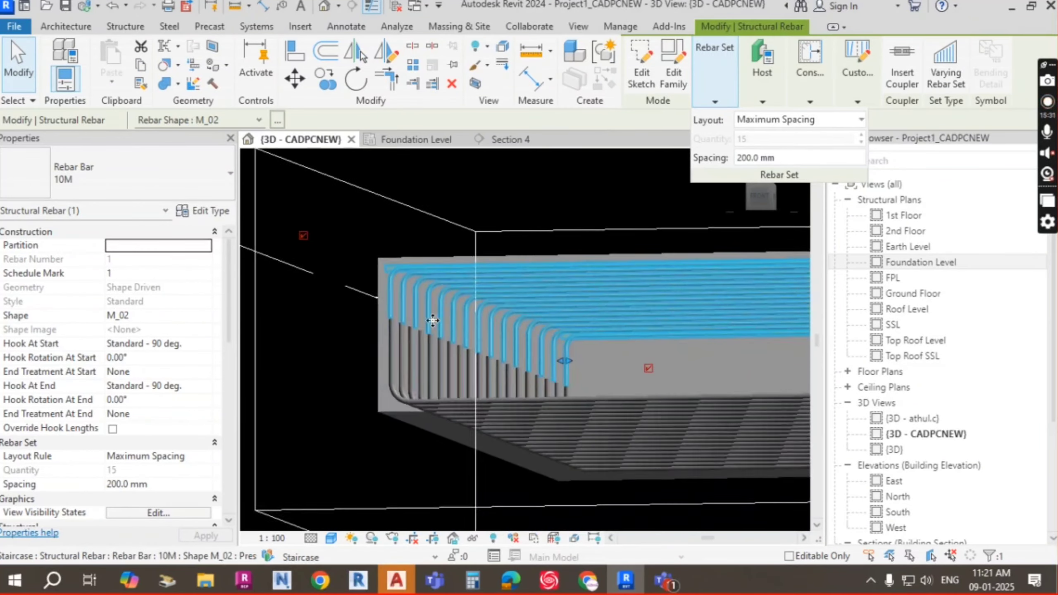
shift+middle_drag(609, 382, 644, 300)
scroll(507, 468, down, 3)
scroll(663, 380, up, 5)
scroll(690, 357, up, 1)
scroll(644, 300, down, 5)
shift+middle_drag(640, 391, 685, 363)
scroll(367, 340, up, 3)
key(Escape)
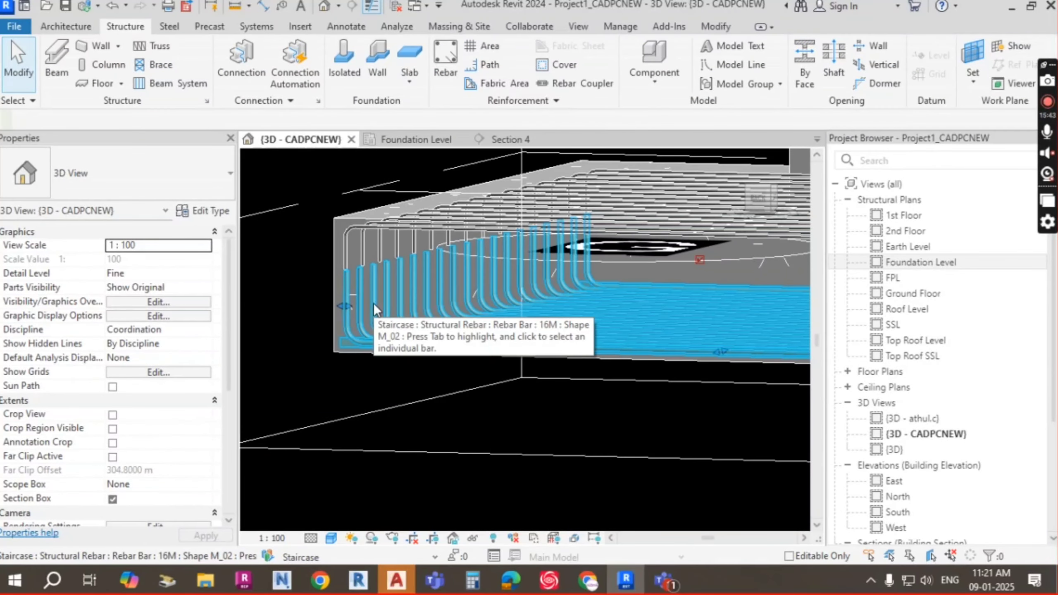
Compare the rebar set layout and spacing of the 16M bottom bars with those of the 10M top bars
click(374, 303)
click(714, 94)
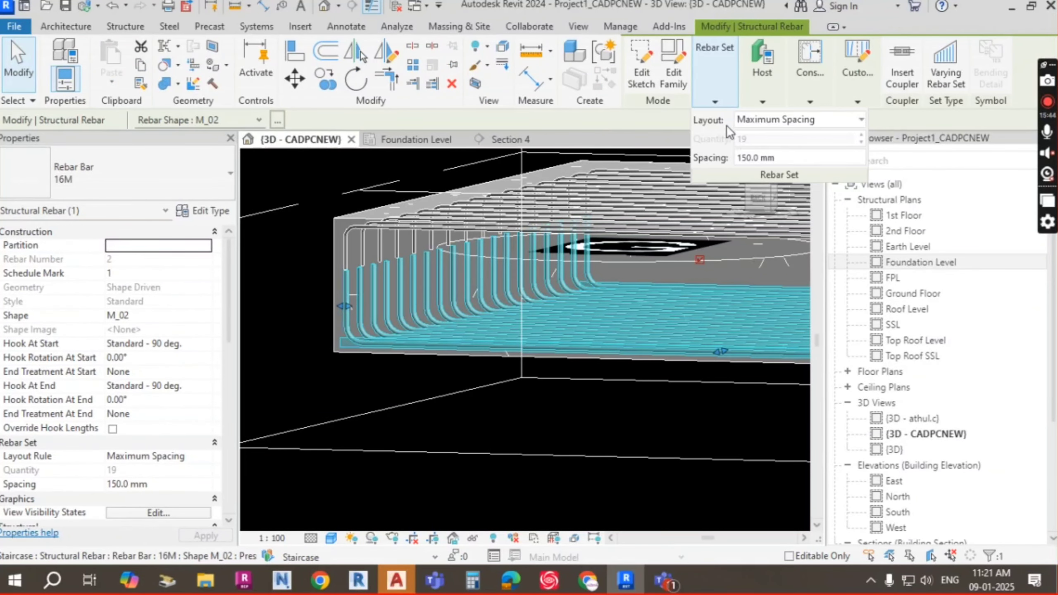
click(776, 158)
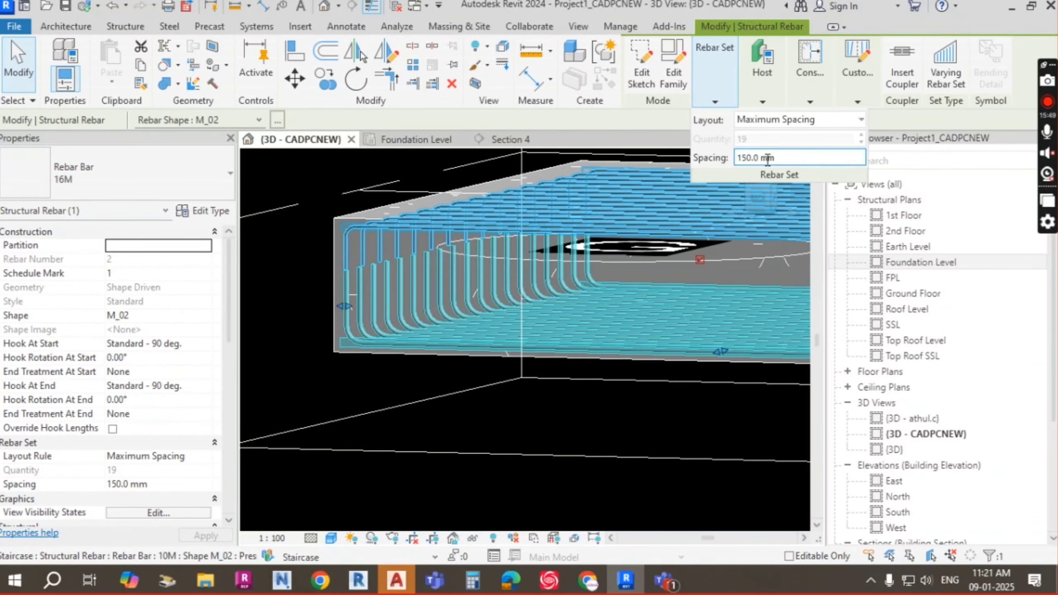
key(Escape)
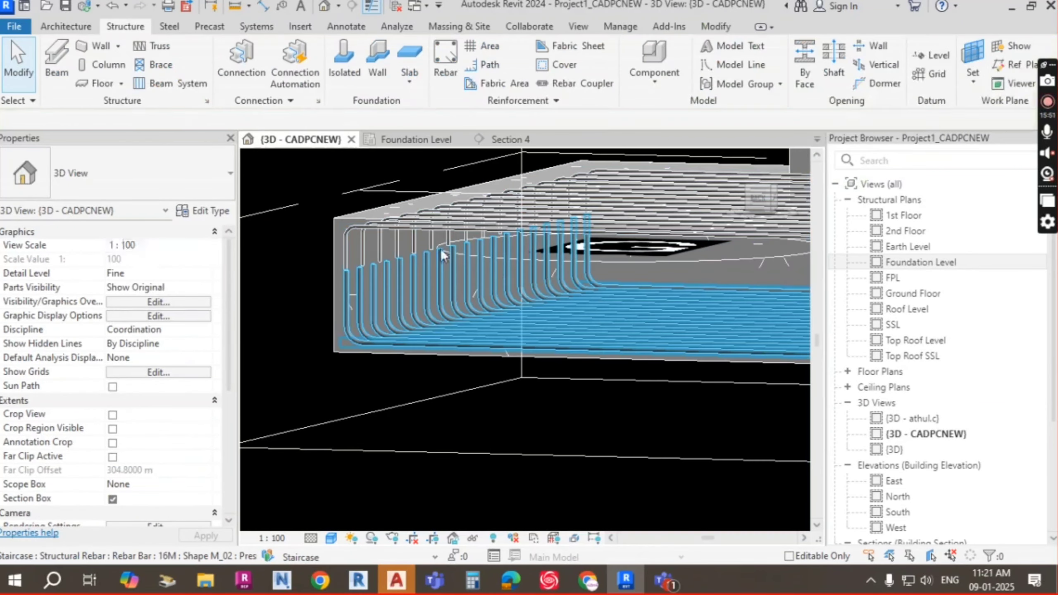
click(506, 211)
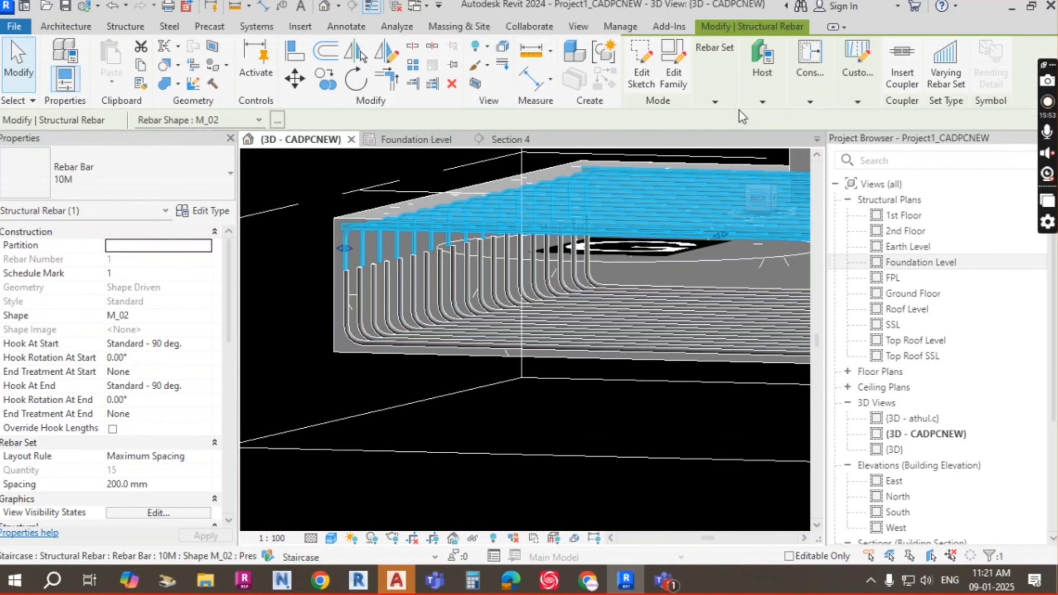
click(716, 101)
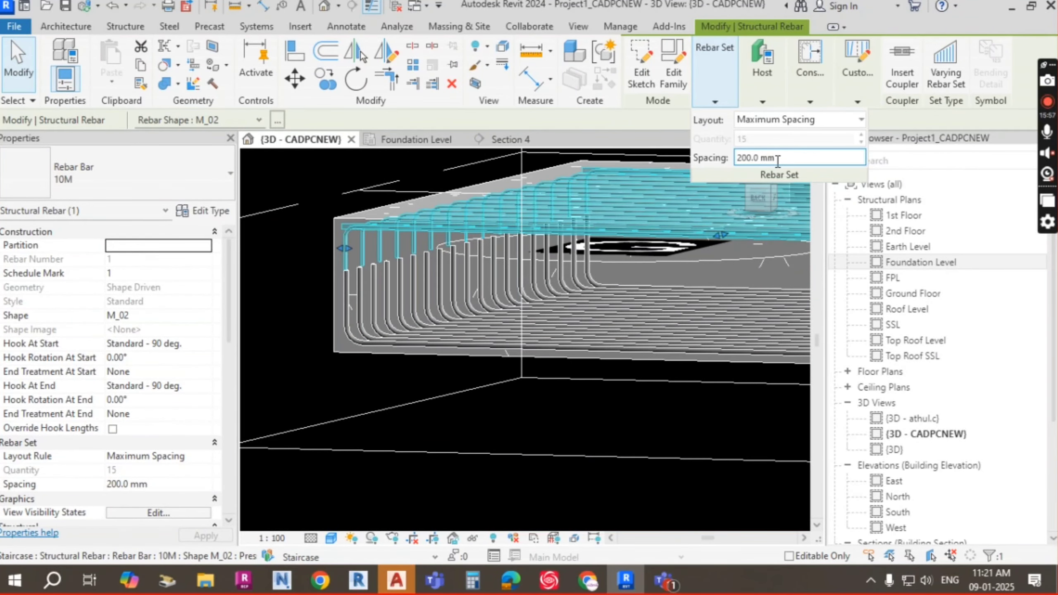
click(303, 323)
Examine the bar distribution across the whole footing and the bottom bars' bent ends at the footing corner
scroll(512, 266, down, 2)
mouse_move(580, 349)
middle_down()
mouse_move(628, 372)
mouse_move(680, 302)
mouse_move(723, 449)
mouse_move(757, 454)
mouse_move(684, 373)
mouse_move(606, 350)
mouse_move(596, 375)
mouse_move(483, 302)
mouse_move(560, 324)
mouse_move(546, 352)
mouse_move(478, 315)
mouse_move(512, 315)
mouse_move(543, 336)
middle_up()
scroll(483, 302, up, 3)
scroll(548, 356, down, 5)
scroll(470, 270, up, 3)
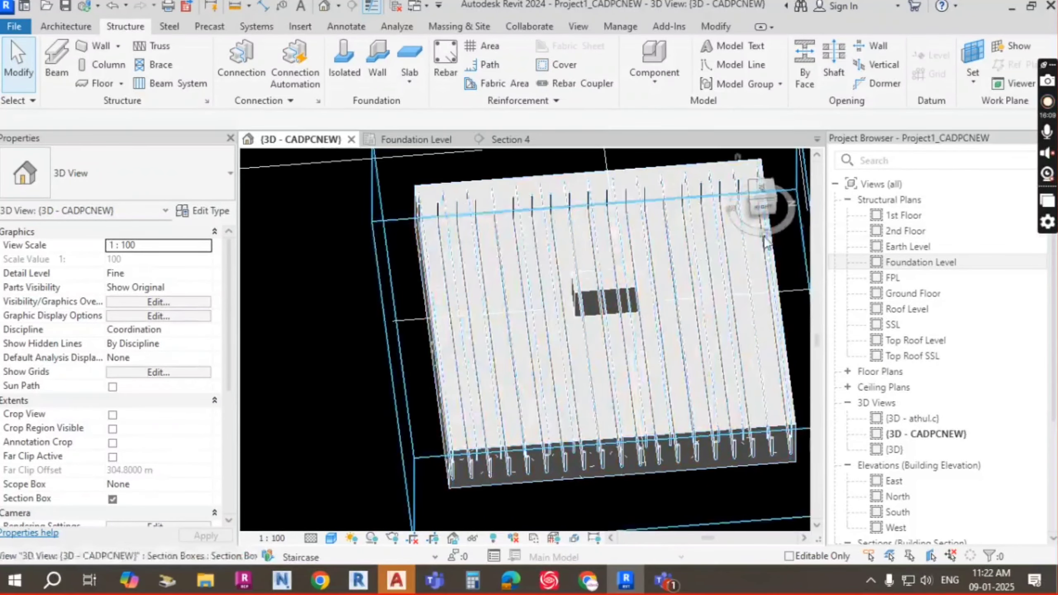
scroll(541, 333, down, 2)
shift+middle_drag(541, 333, 563, 264)
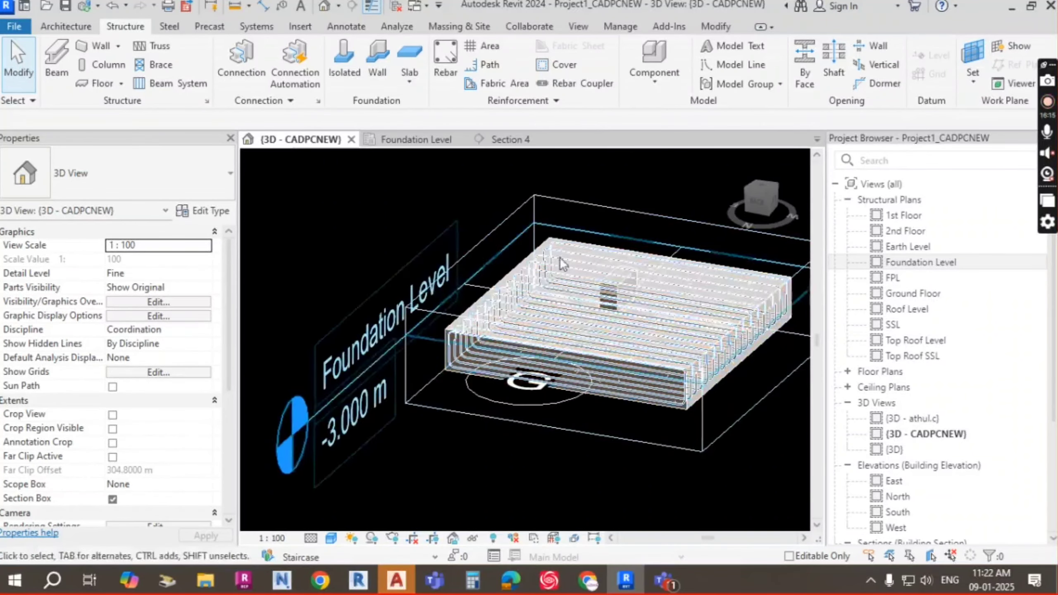
scroll(654, 364, up, 5)
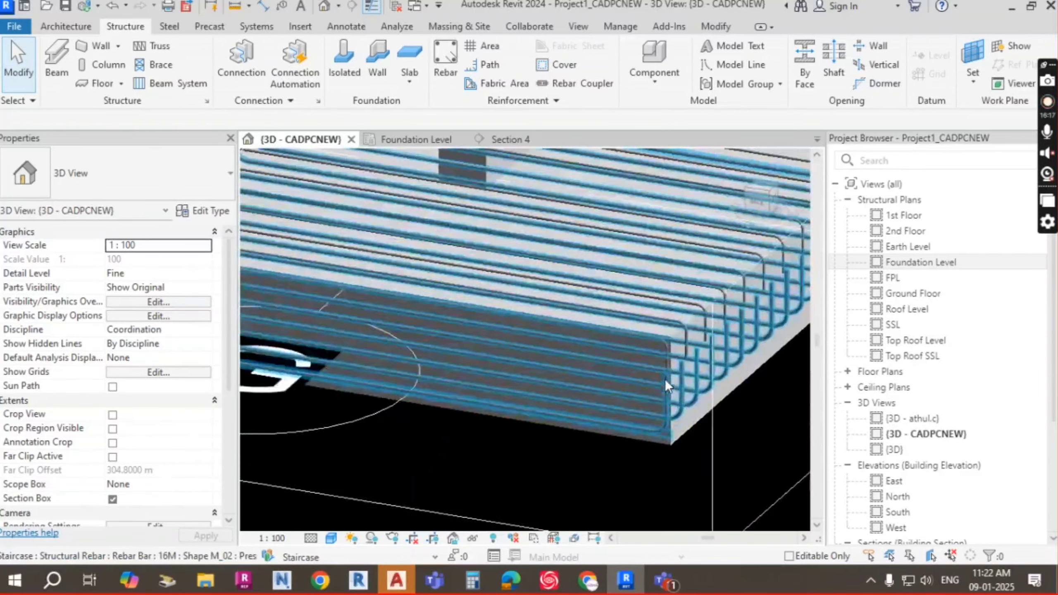
scroll(665, 379, up, 4)
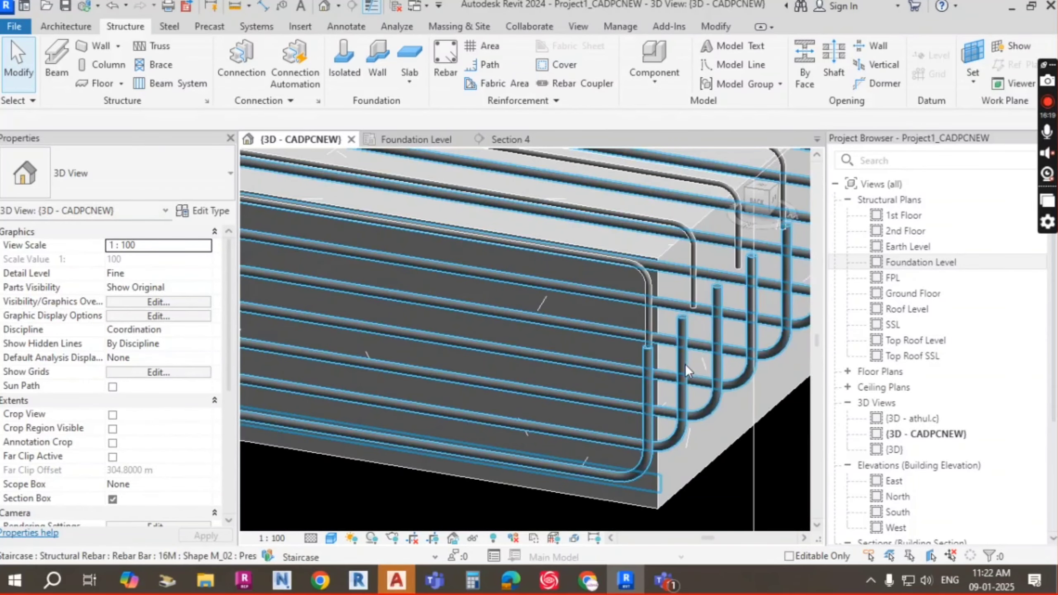
click(684, 364)
scroll(631, 355, down, 4)
shift+middle_drag(678, 409, 671, 382)
shift+middle_drag(697, 331, 635, 334)
key(Escape)
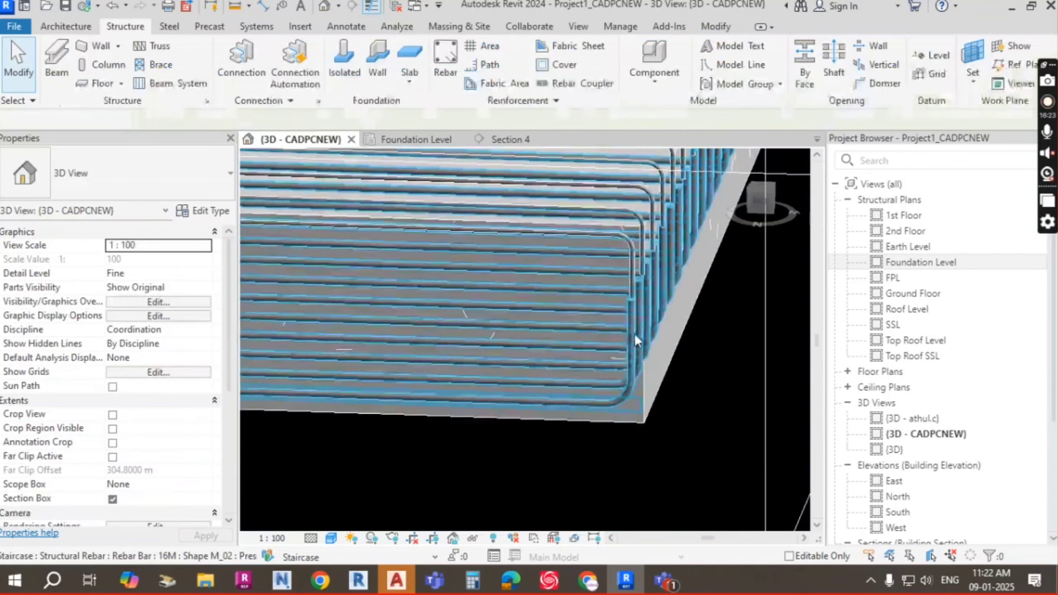
Examine how the top and bottom bars' bent ends meet along the footing's sides
scroll(634, 324, down, 5)
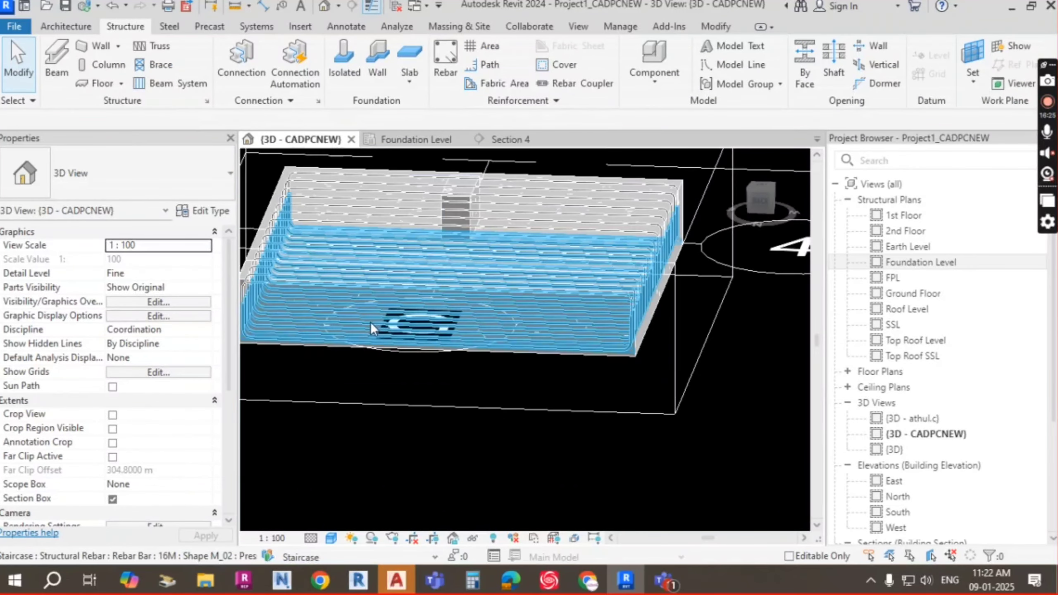
middle_drag(504, 323, 566, 249)
scroll(570, 255, up, 3)
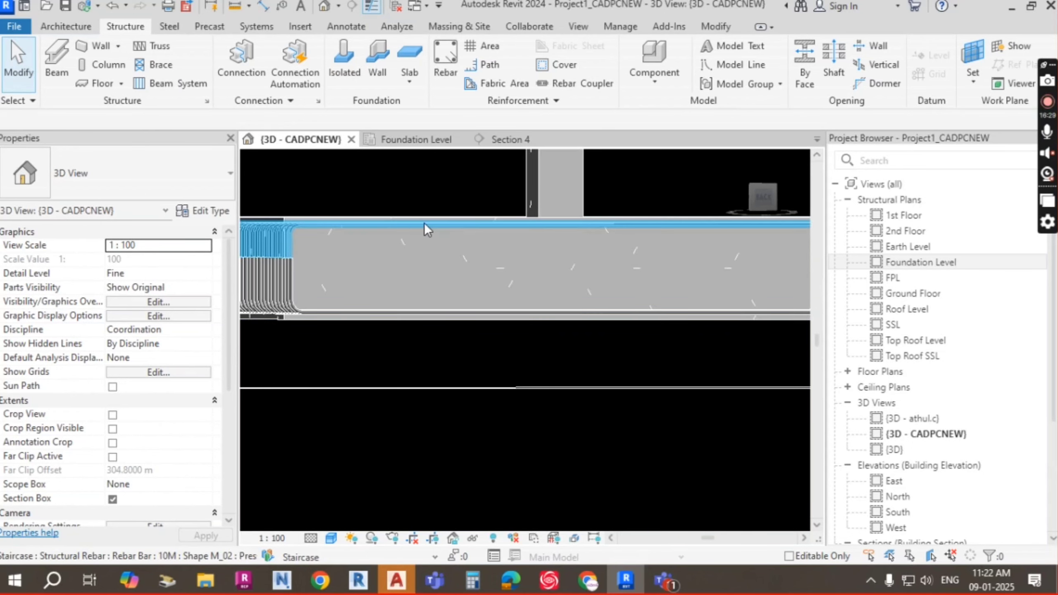
shift+middle_drag(655, 362, 616, 358)
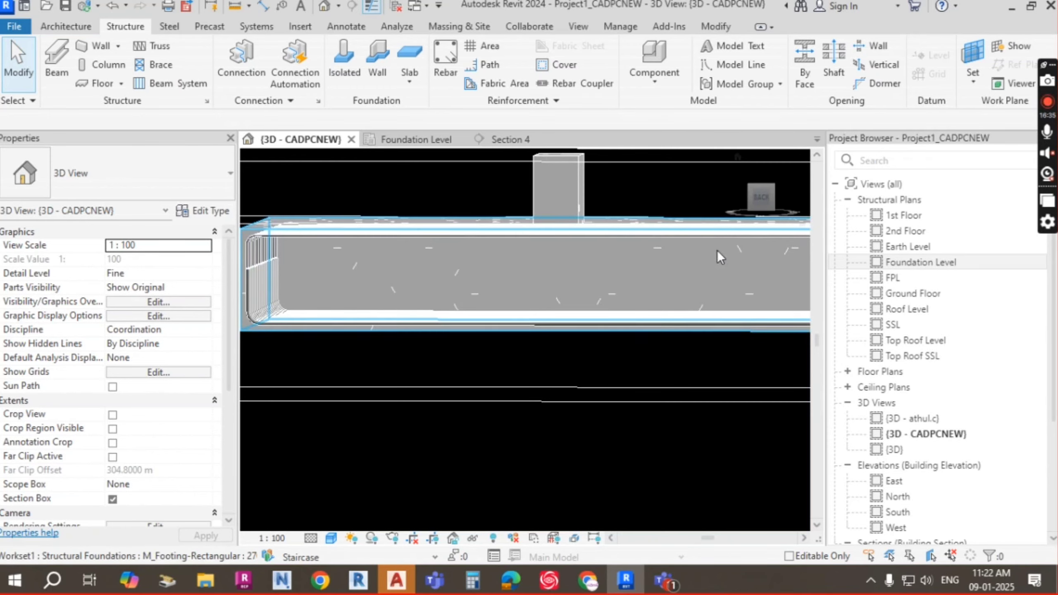
shift+middle_drag(664, 251, 708, 280)
scroll(365, 235, up, 6)
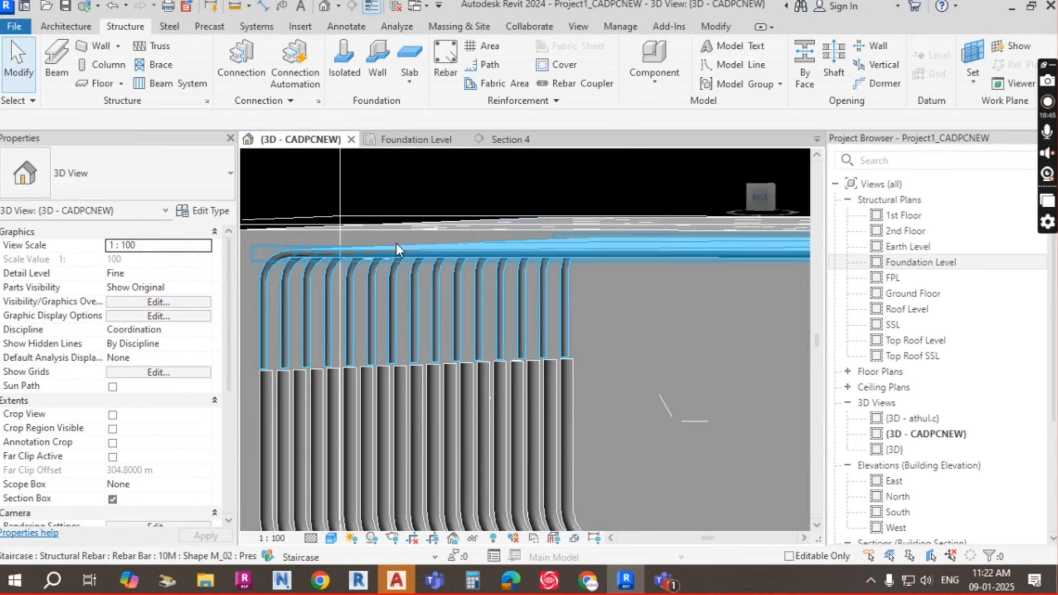
scroll(407, 228, down, 2)
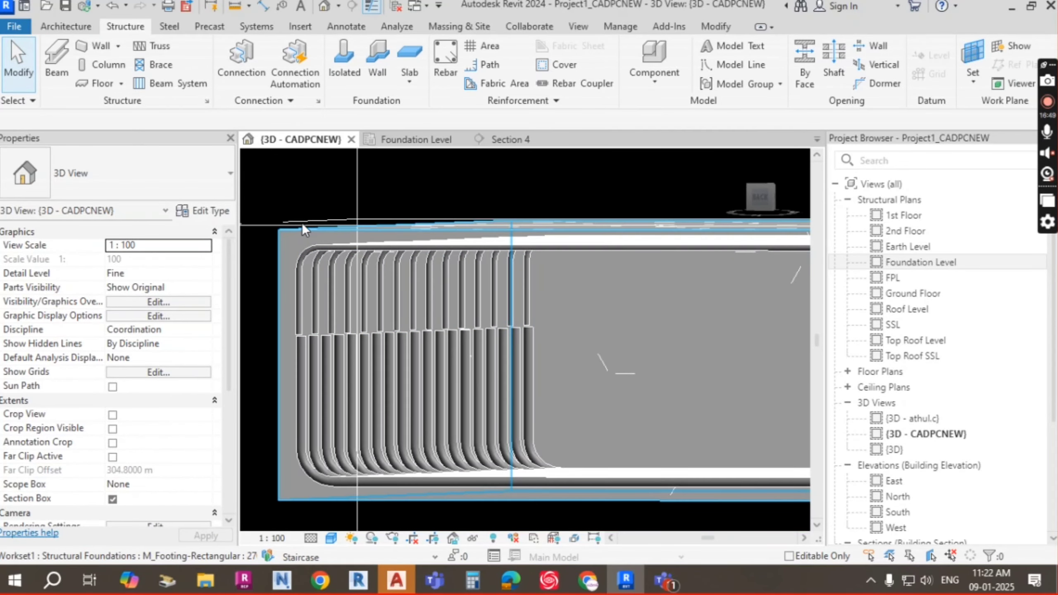
scroll(413, 353, down, 5)
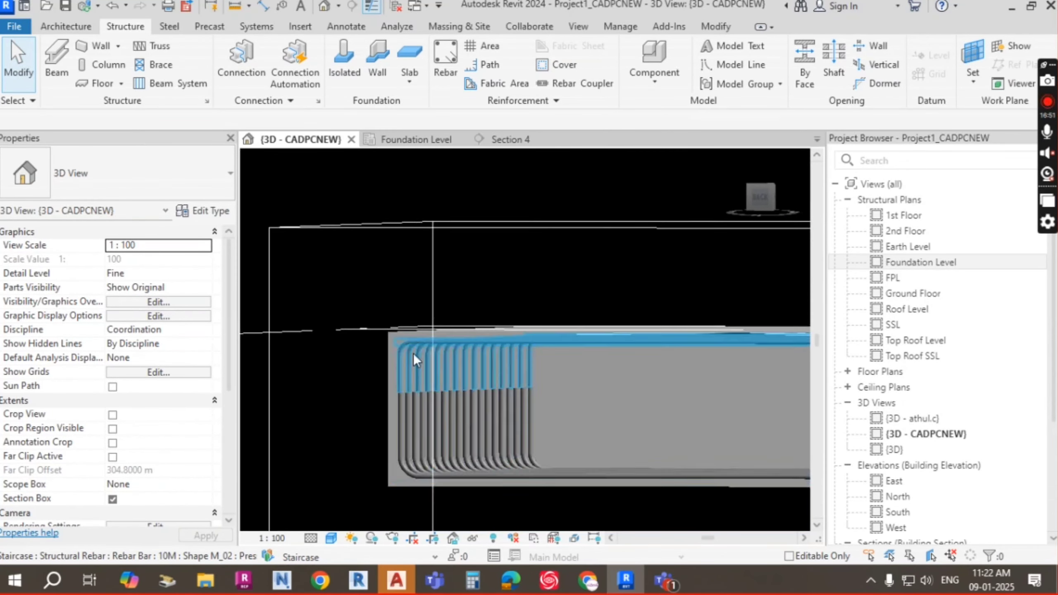
shift+middle_drag(665, 386, 433, 439)
scroll(522, 332, up, 5)
scroll(523, 332, up, 2)
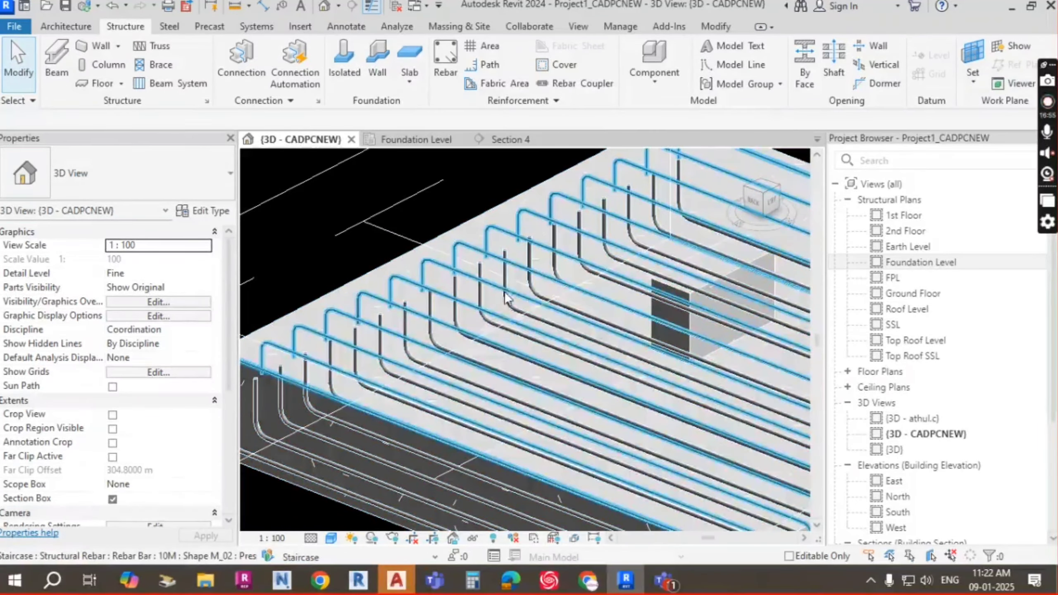
Highlight the 16M bottom bar set and examine the direction of its bars across the footing
click(506, 284)
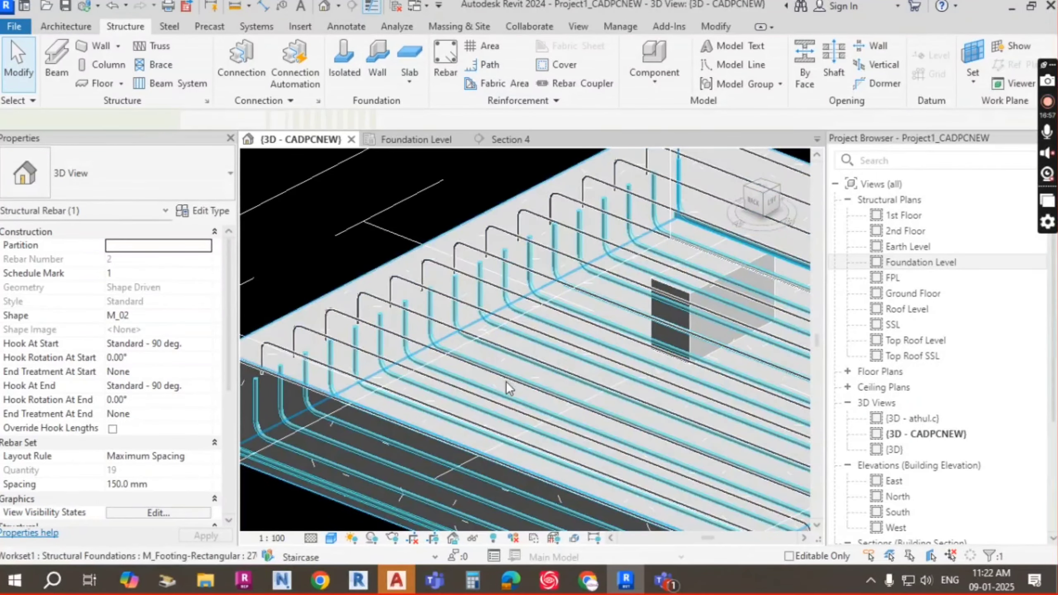
scroll(506, 285, down, 6)
shift+middle_drag(604, 342, 544, 385)
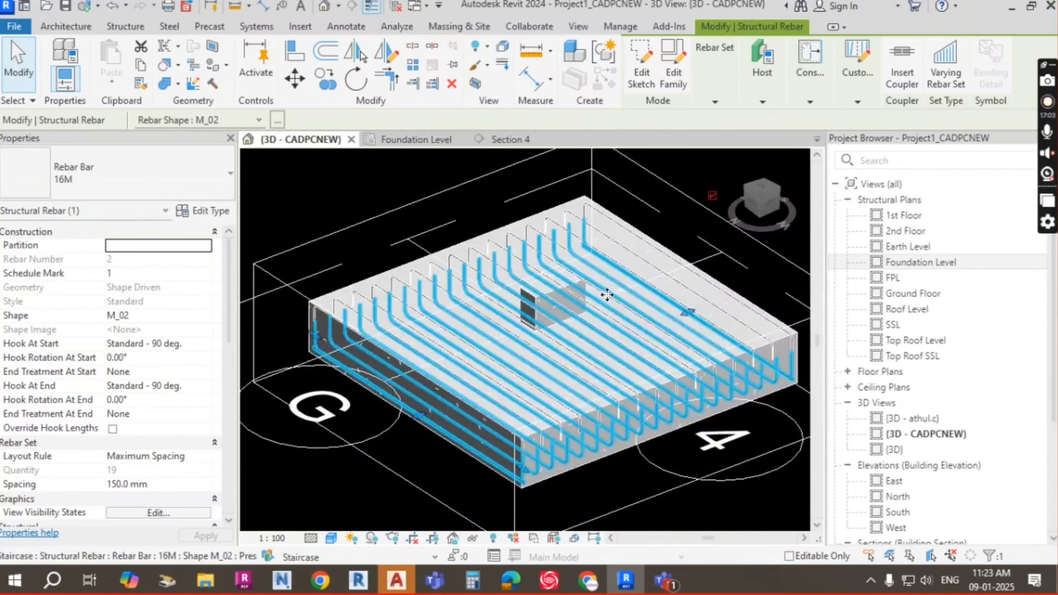
scroll(514, 270, up, 1)
scroll(583, 283, down, 3)
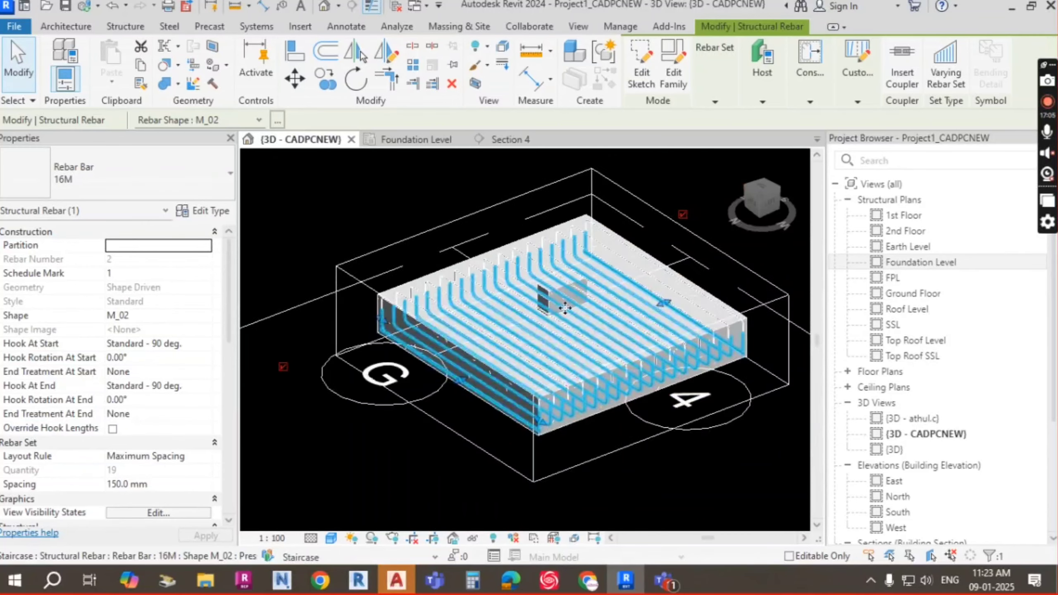
shift+middle_drag(564, 309, 560, 248)
key(Escape)
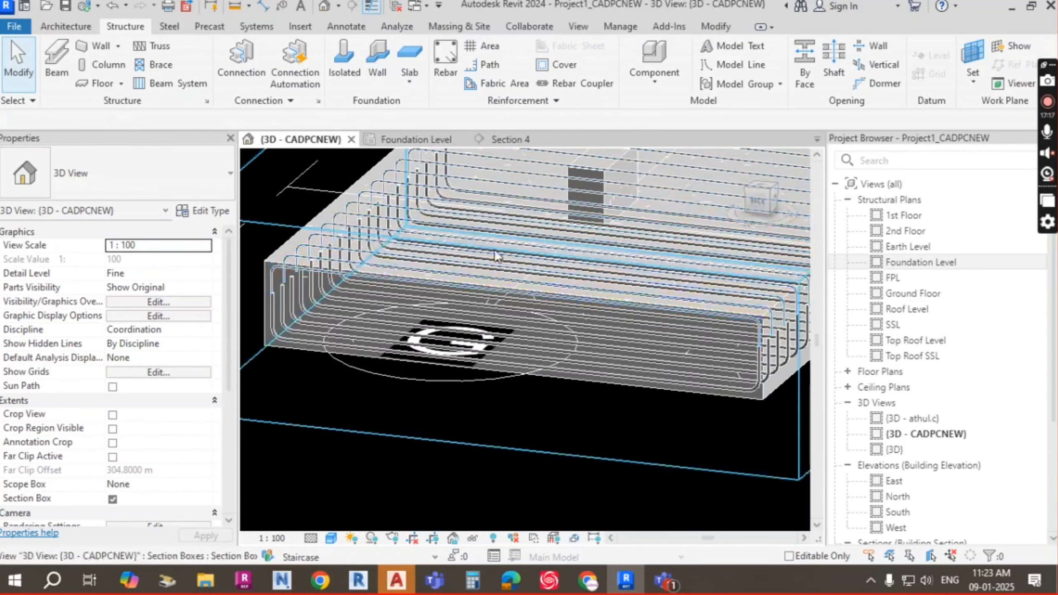
In Section 4, place 10M M_02 bars perpendicular to cover beneath the footing's existing top bars, with a maximum spacing of 200 mm
click(510, 139)
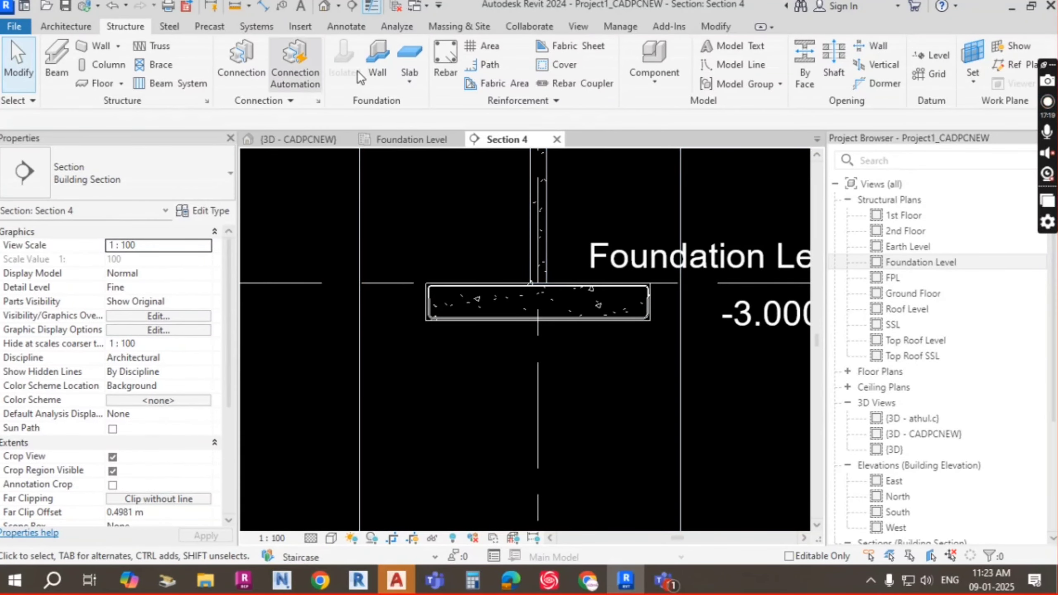
scroll(429, 298, up, 5)
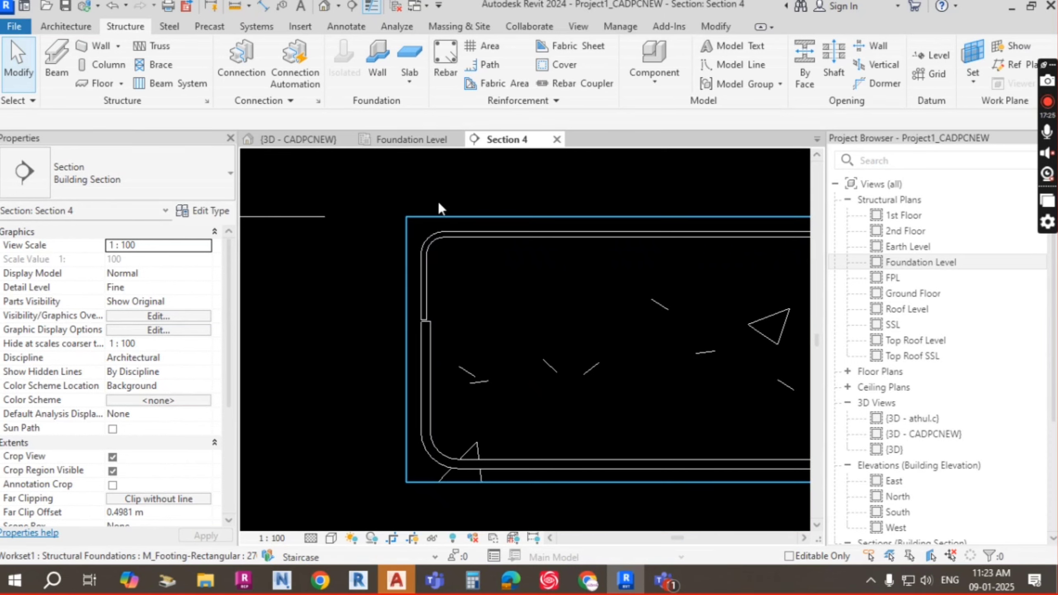
click(444, 63)
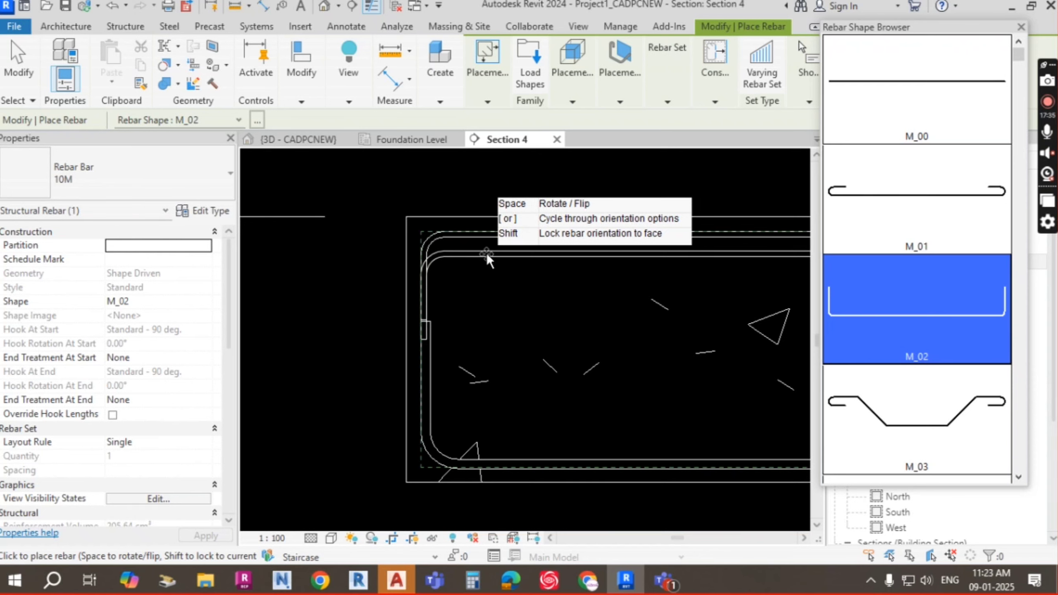
click(620, 102)
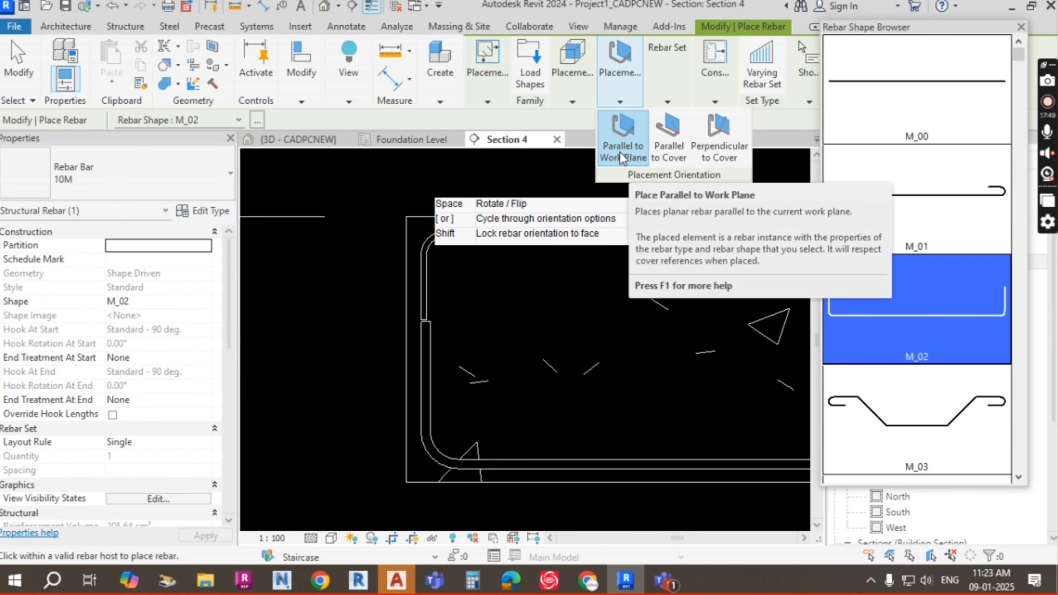
click(721, 140)
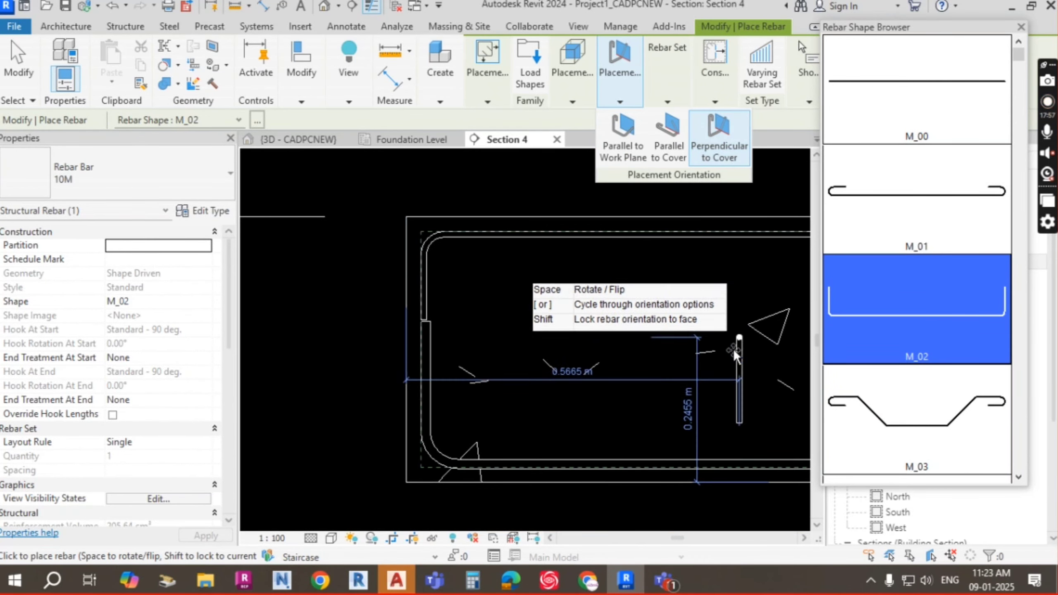
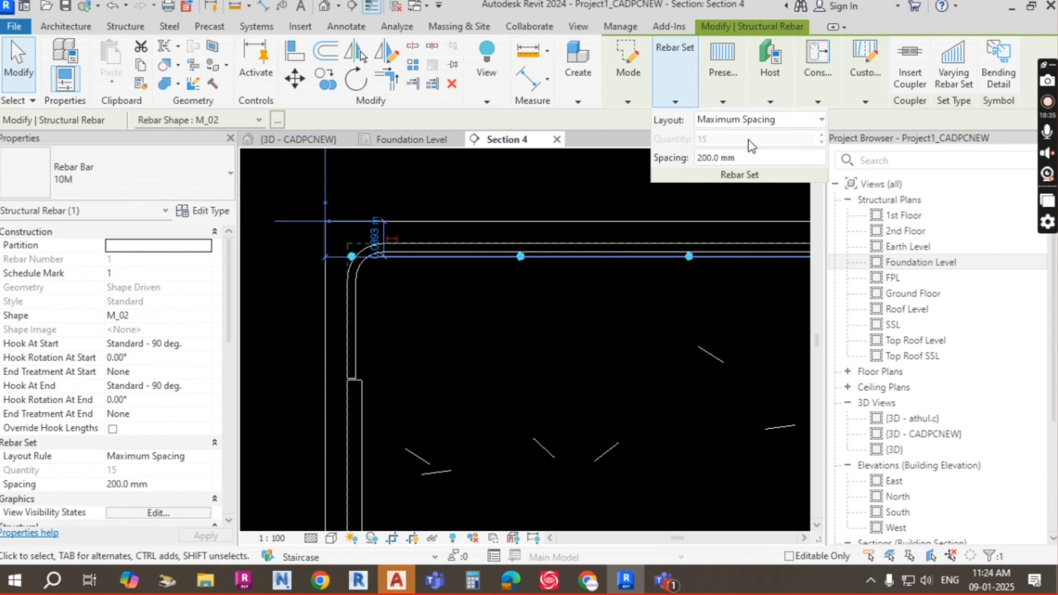
Check how the perpendicular 10M top bars are distributed along the footing section and how they sit at its upper corner
scroll(472, 286, down, 2)
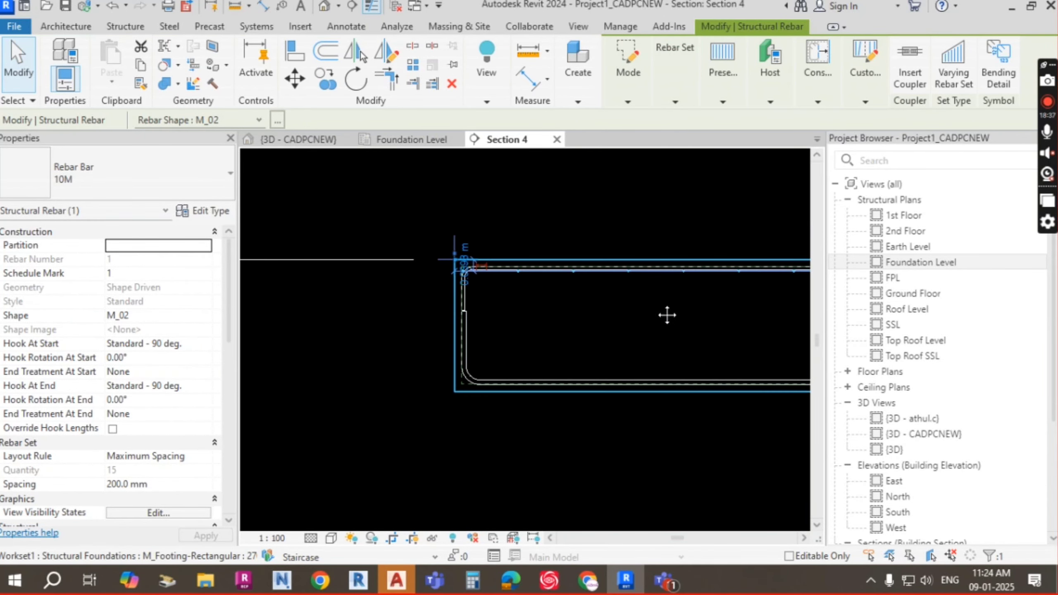
middle_drag(666, 314, 709, 287)
scroll(709, 286, up, 6)
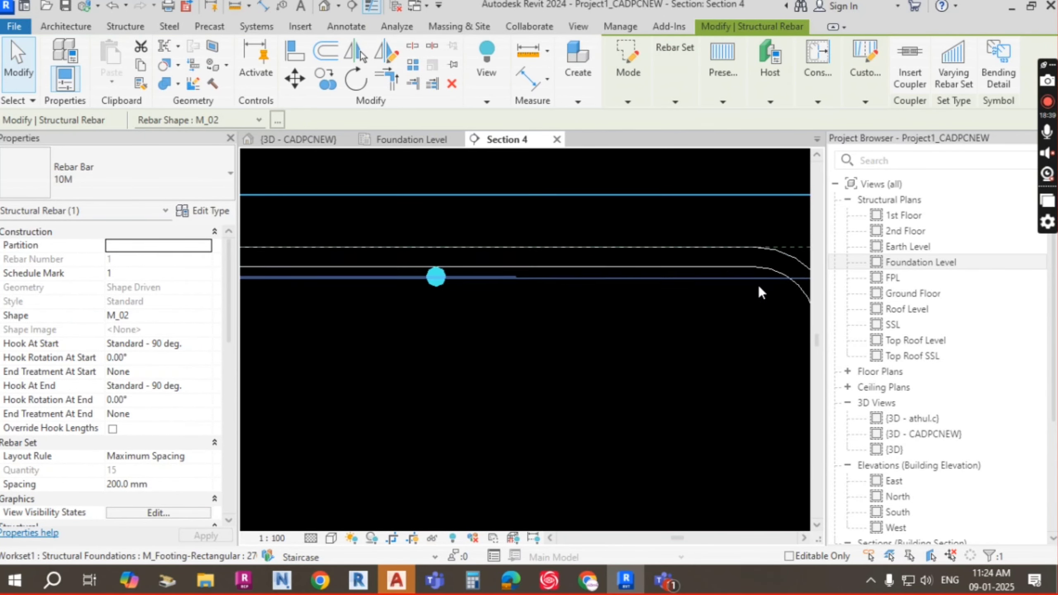
click(596, 288)
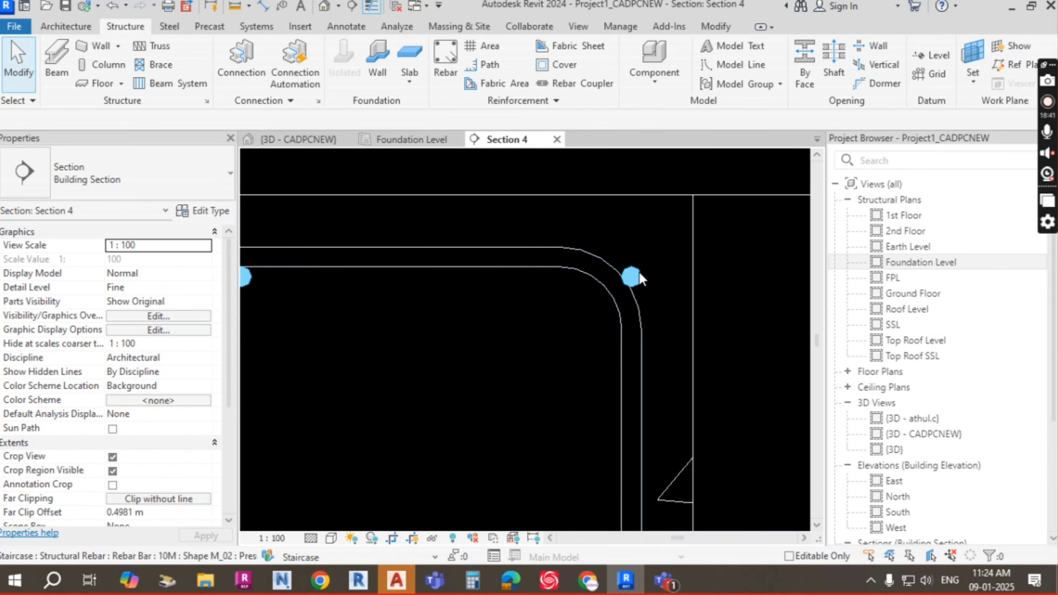
click(558, 302)
scroll(399, 298, down, 2)
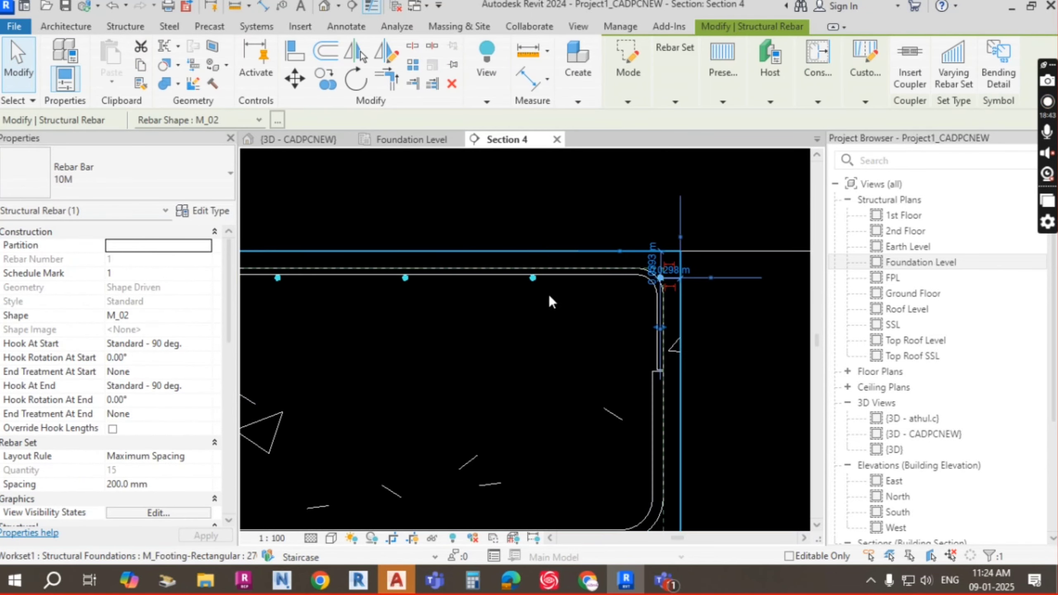
click(511, 288)
click(562, 278)
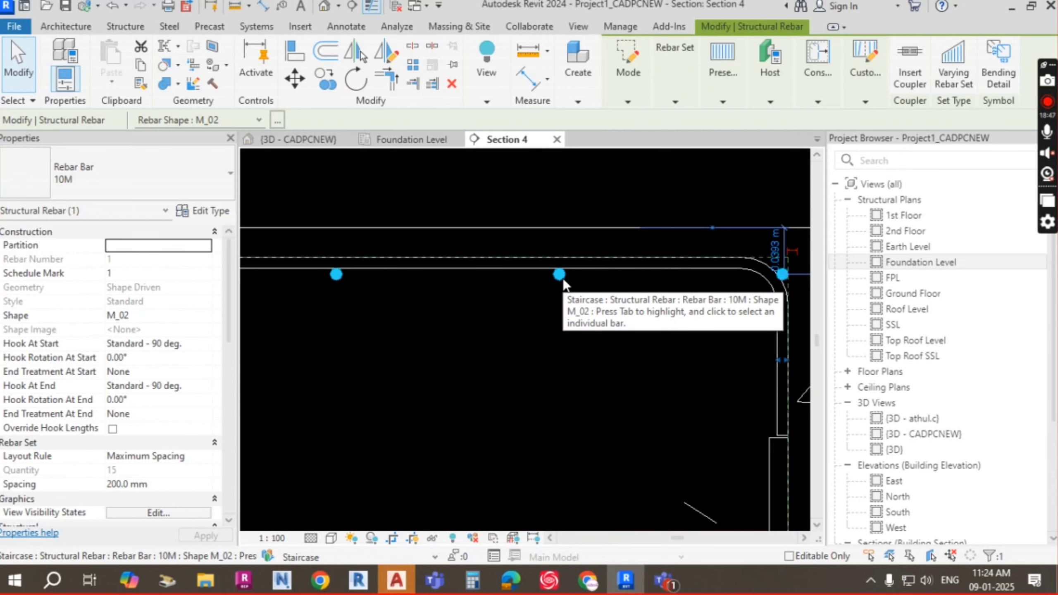
scroll(562, 278, down, 4)
middle_drag(663, 324, 710, 316)
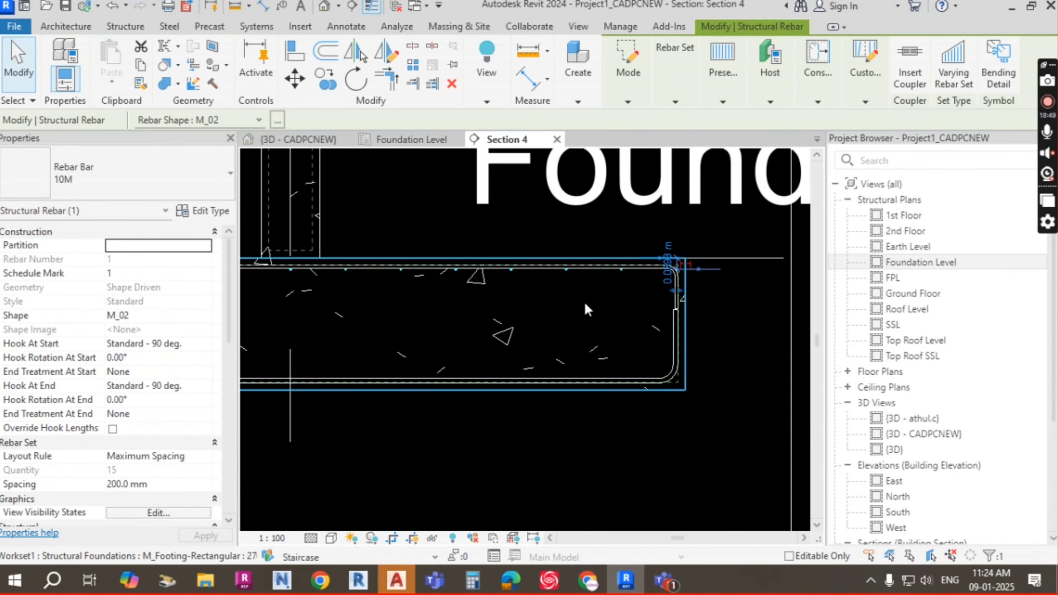
key(Escape)
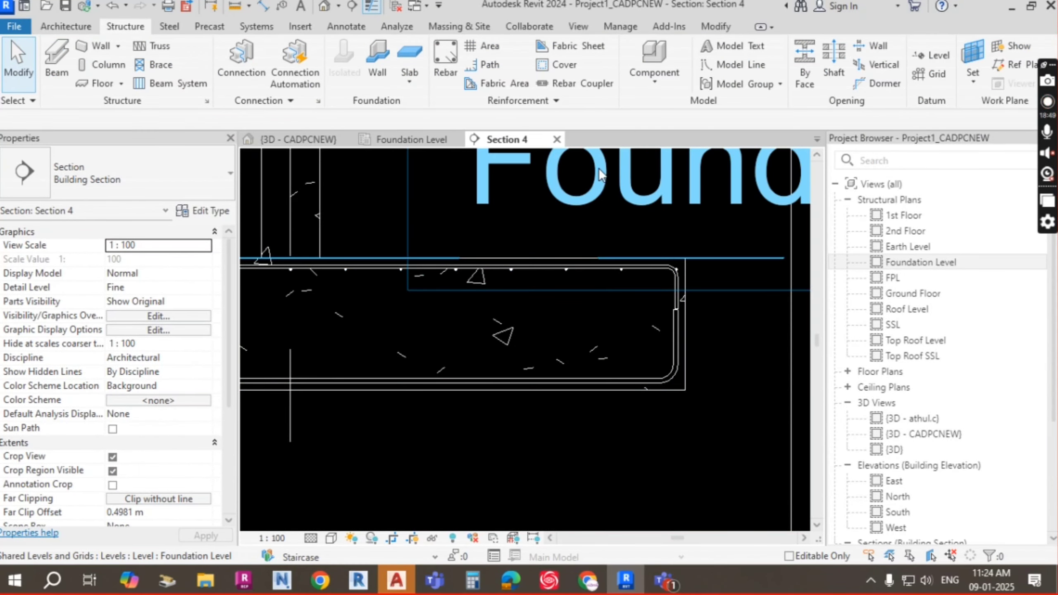
Place a 16M M_02 bar perpendicular to cover, just above the existing bottom bars near the footing's lower corner
click(446, 67)
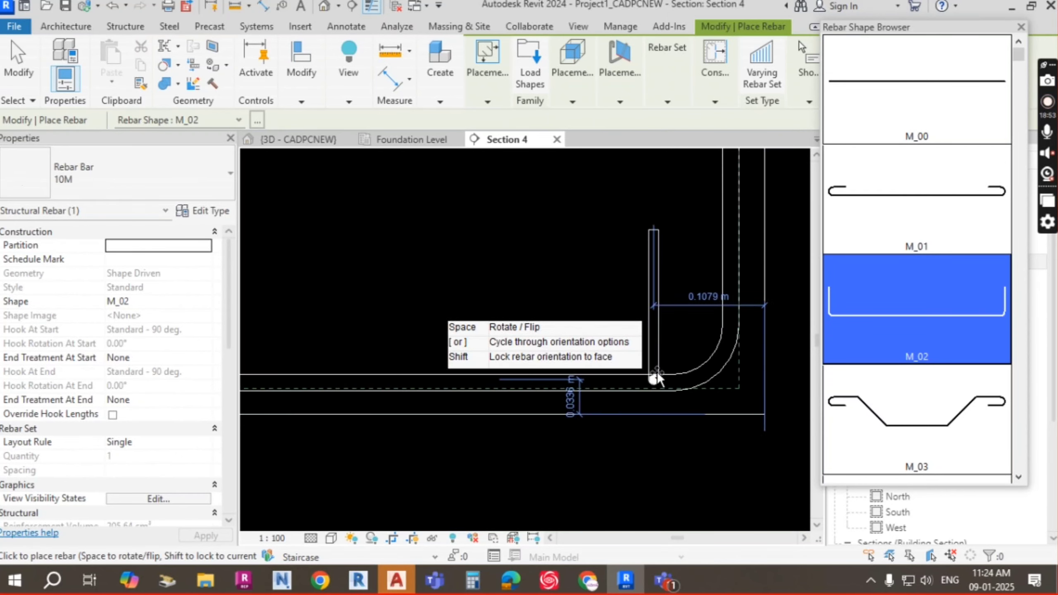
click(225, 173)
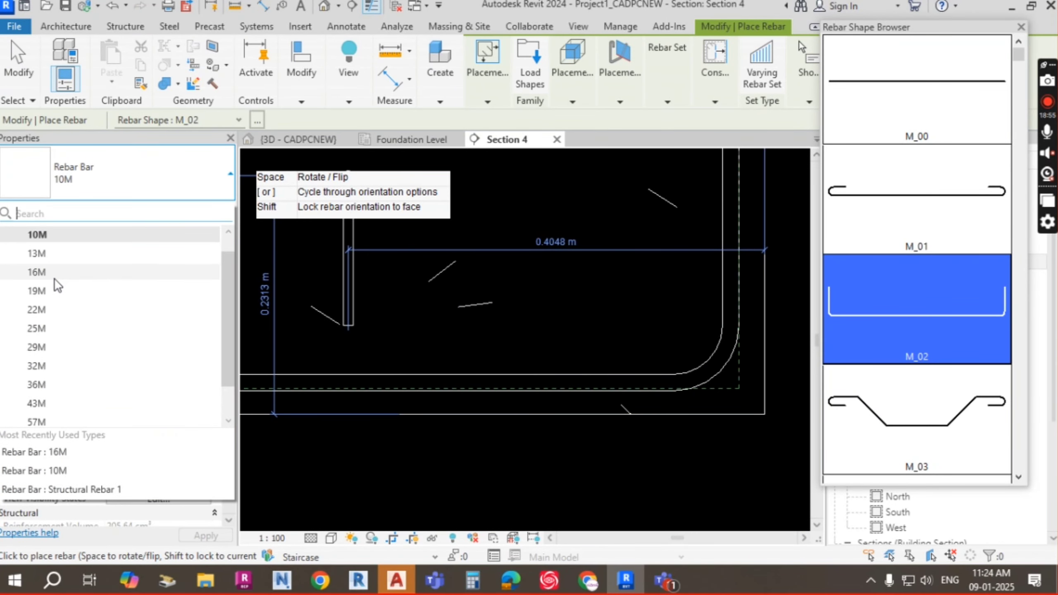
click(42, 273)
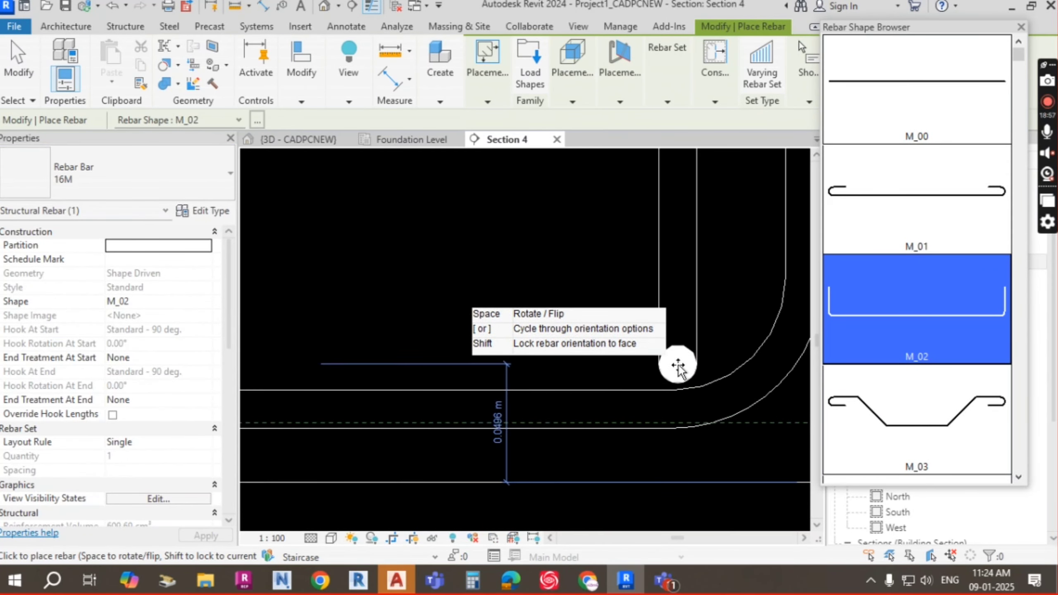
click(676, 369)
key(Escape)
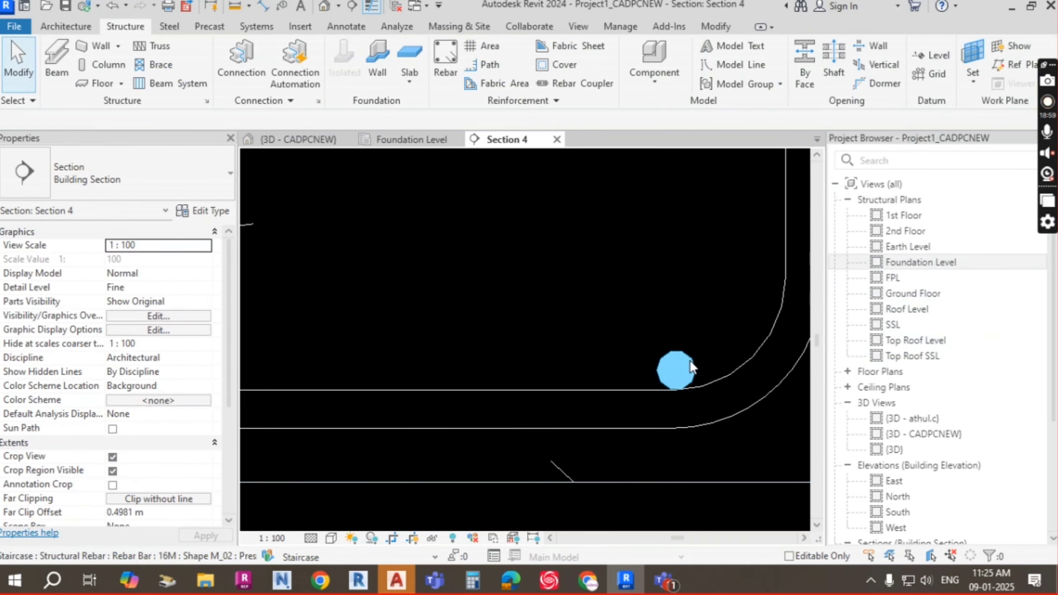
Lay out the new 16M bottom bar as a set with a maximum spacing of 150 mm
click(689, 359)
mouse_move(733, 107)
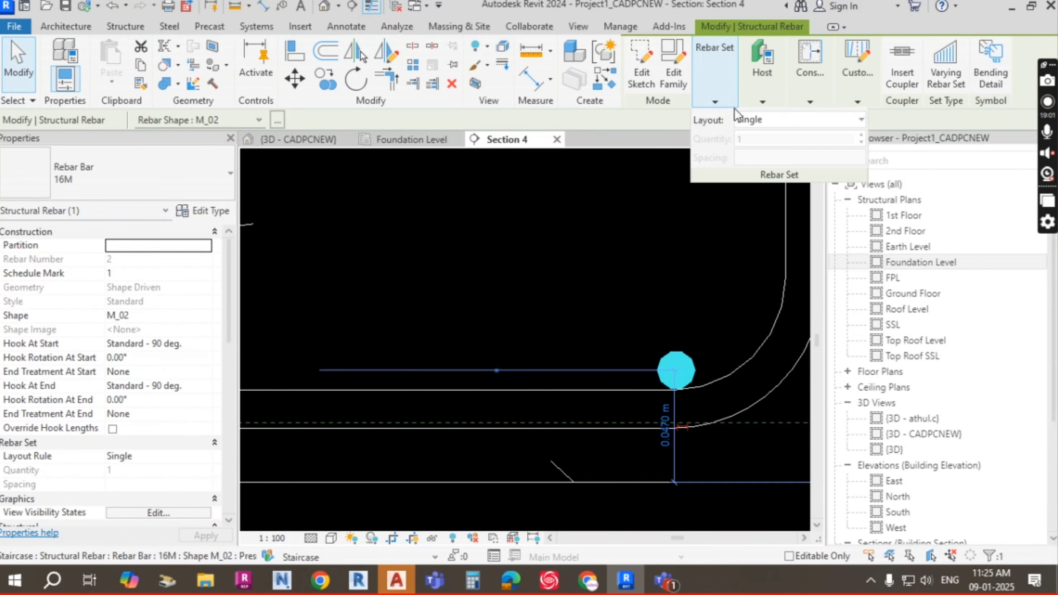
click(812, 125)
click(804, 169)
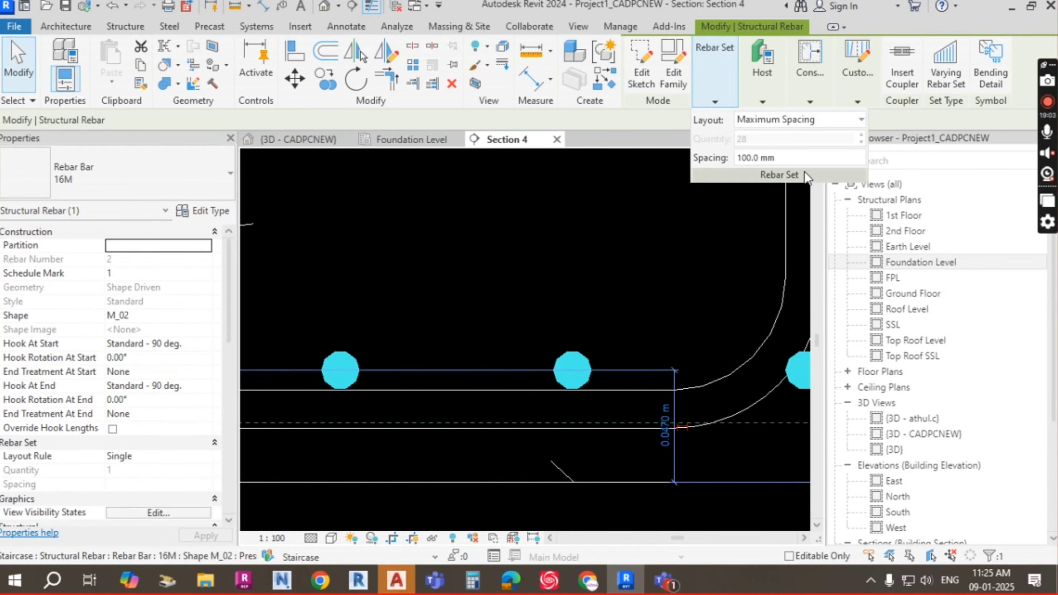
scroll(619, 270, down, 2)
scroll(680, 299, down, 4)
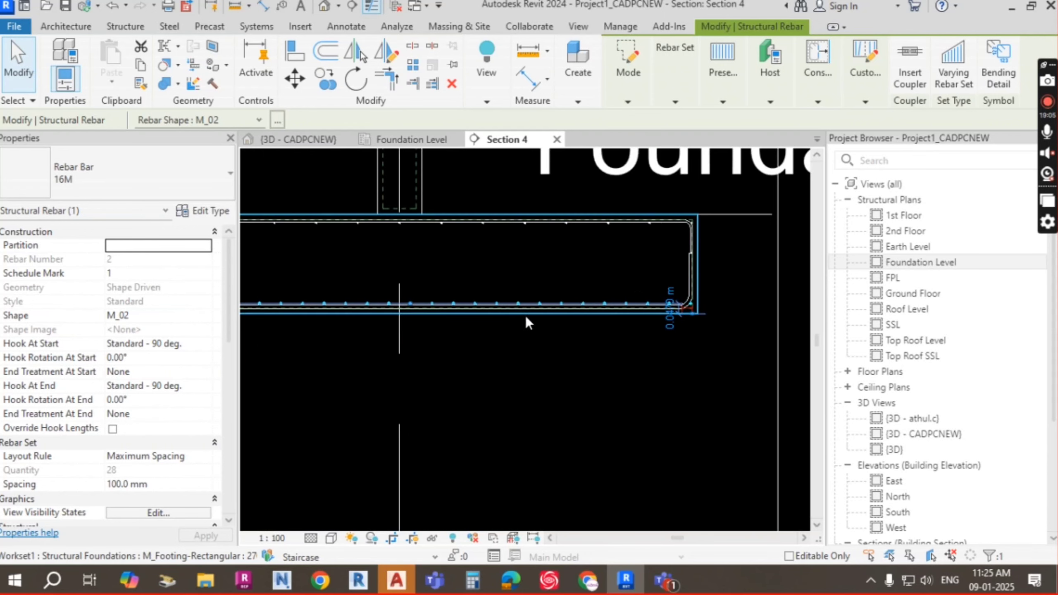
mouse_move(690, 104)
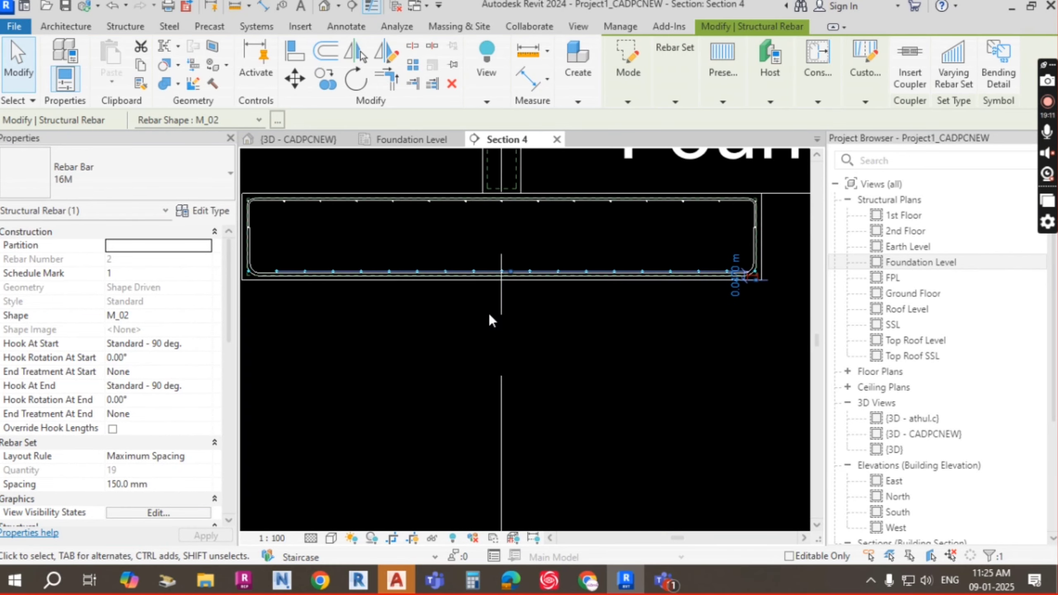
Examine how the perpendicular 16M bars rest on the bottom bars running in the other direction
scroll(450, 267, up, 6)
scroll(424, 249, up, 1)
key(Escape)
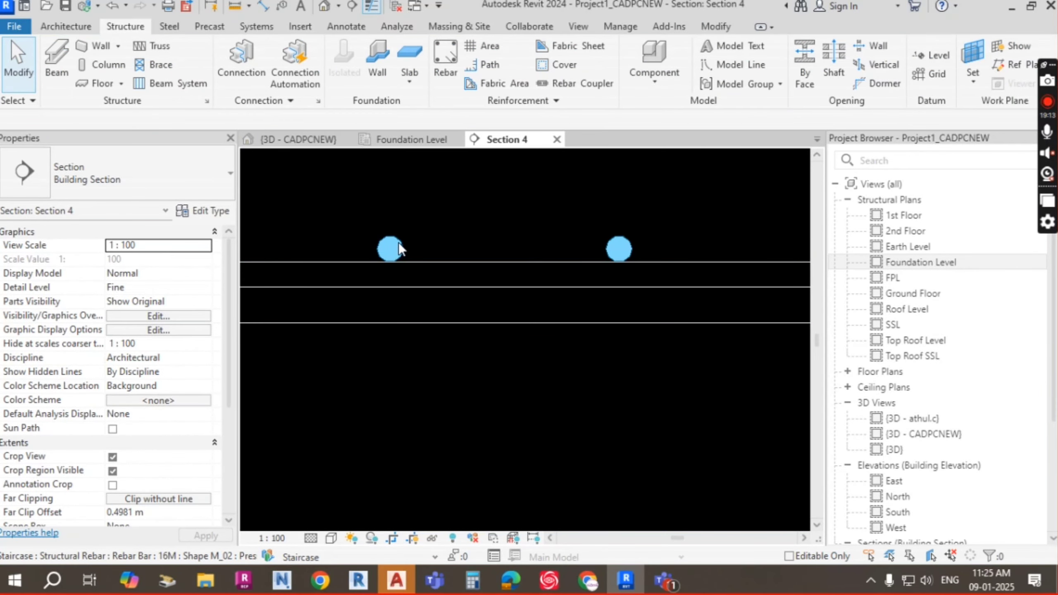
click(399, 243)
key(Escape)
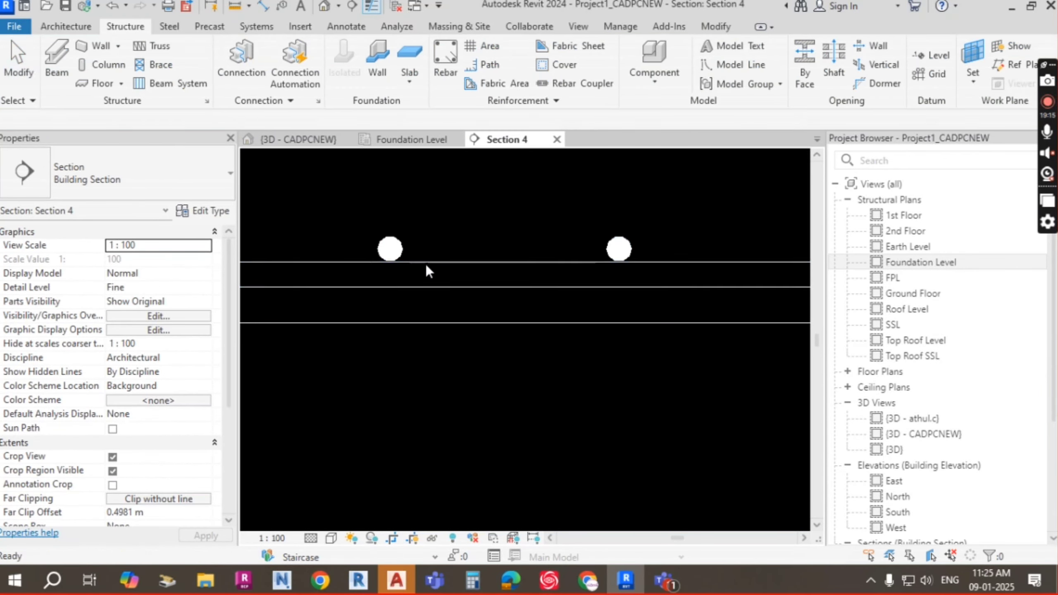
click(427, 262)
key(Escape)
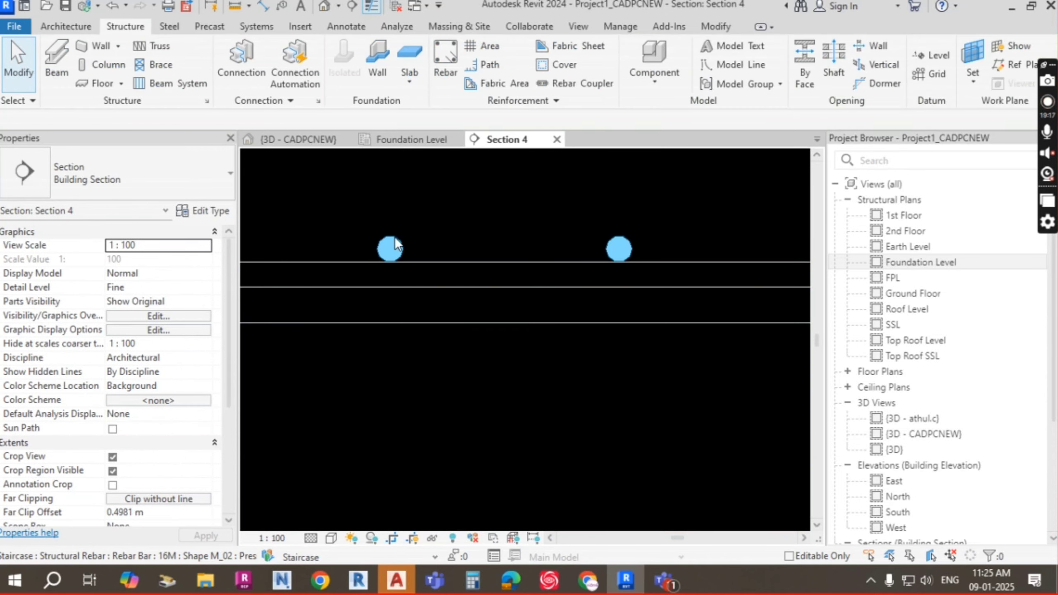
click(394, 244)
key(Escape)
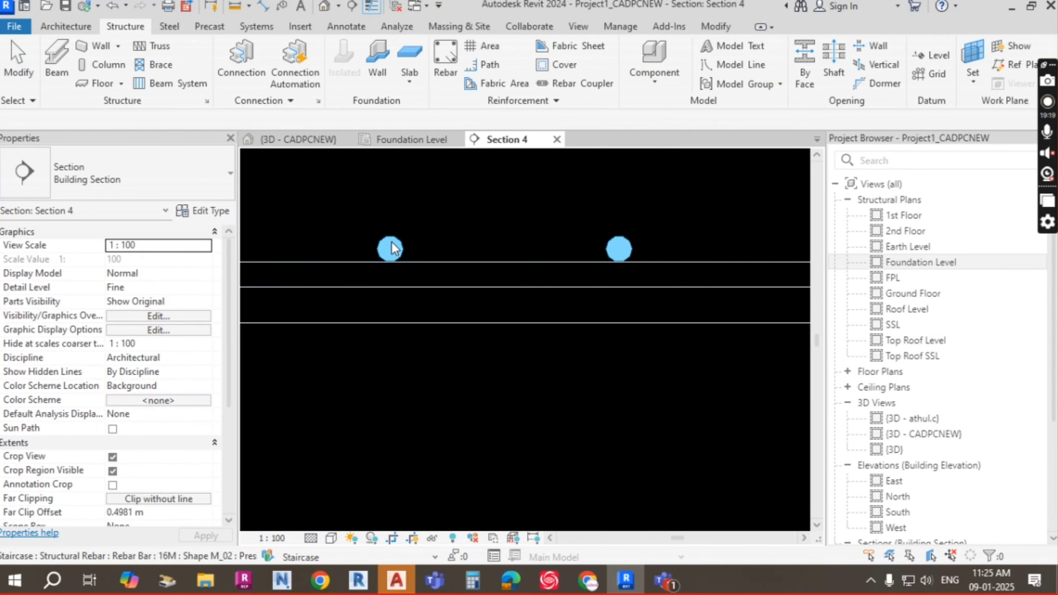
click(438, 265)
key(Escape)
Examine how the perpendicular 10M bars sit against the top bars running in the other direction
scroll(498, 187, up, 2)
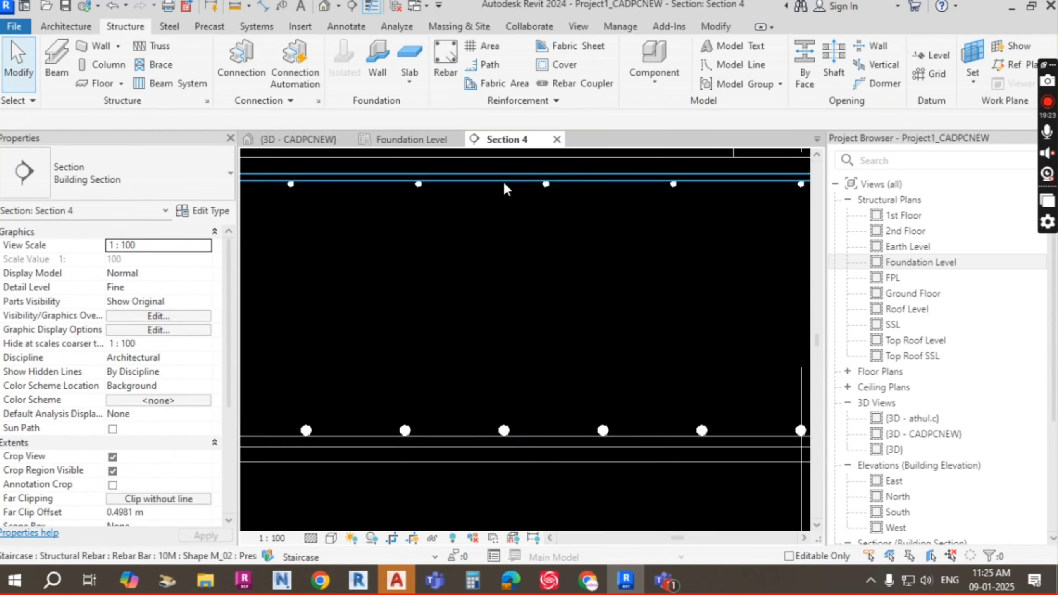
click(504, 181)
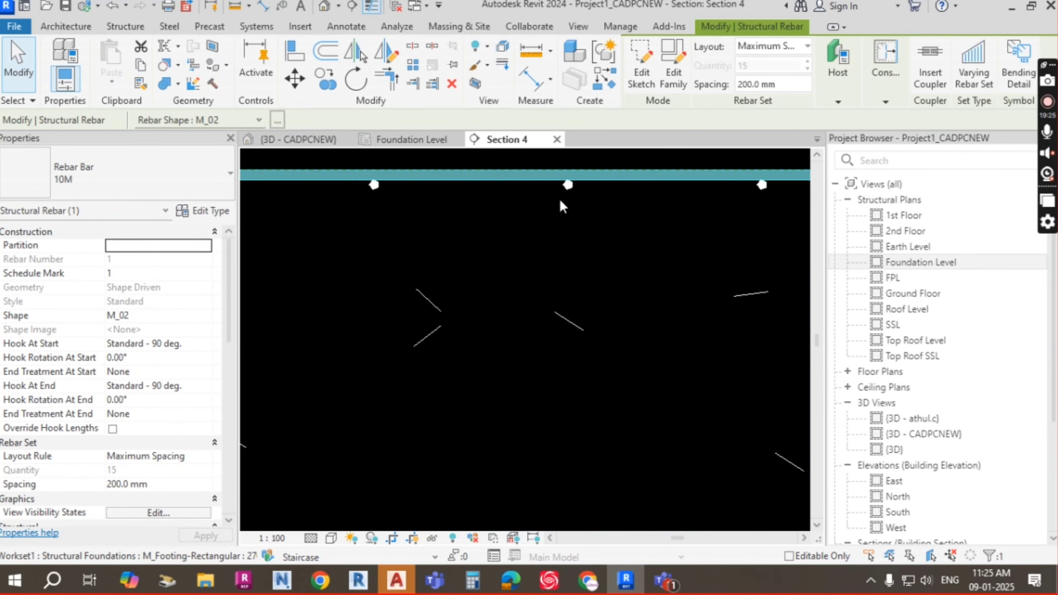
click(559, 199)
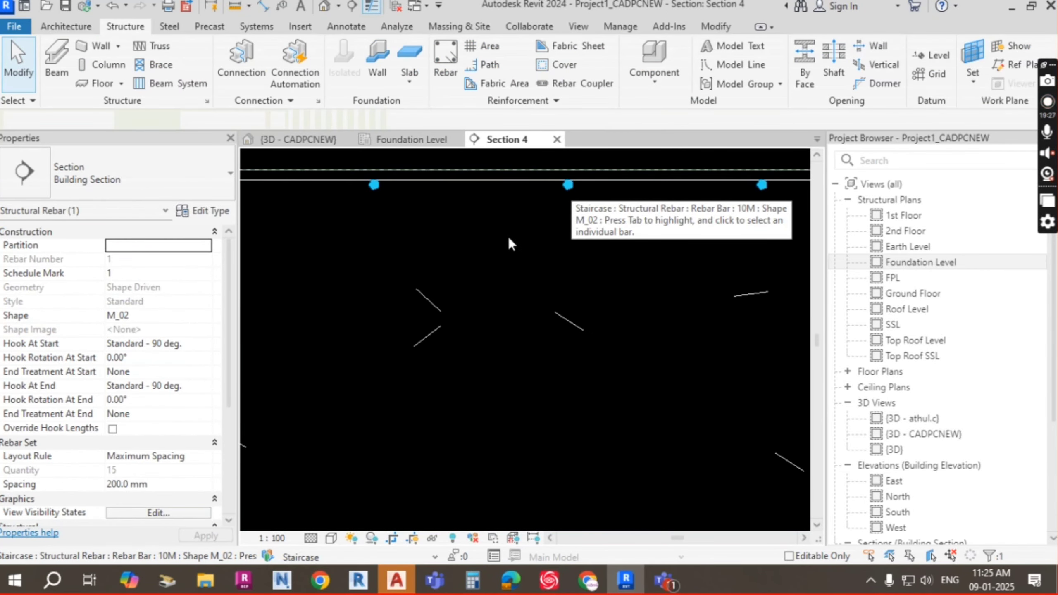
scroll(513, 253, down, 2)
key(Escape)
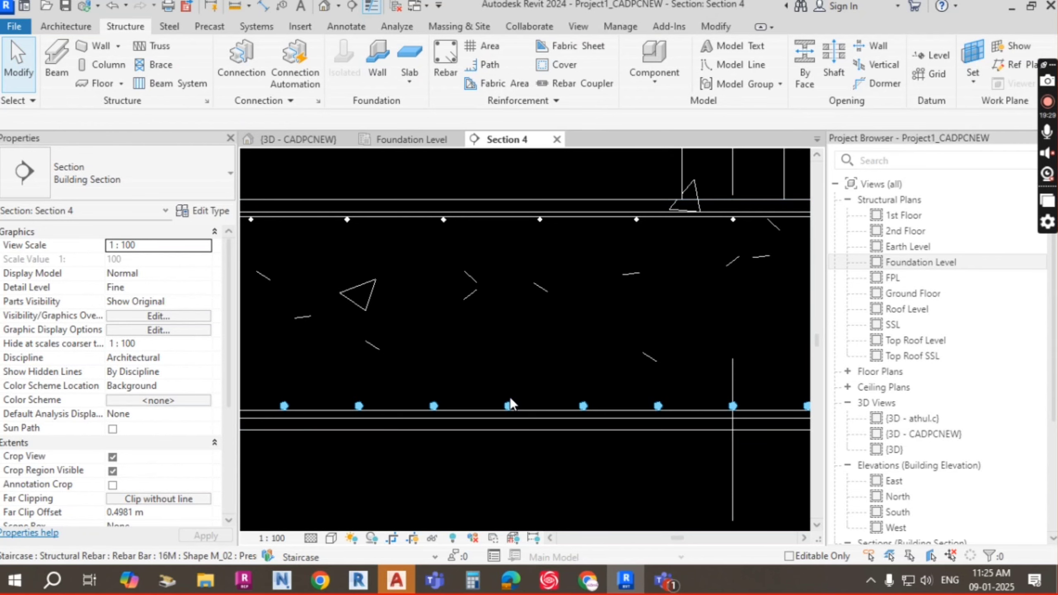
Show the perpendicular 16M bottom and 10M top bar sets unobscured in all three 3D views
click(510, 399)
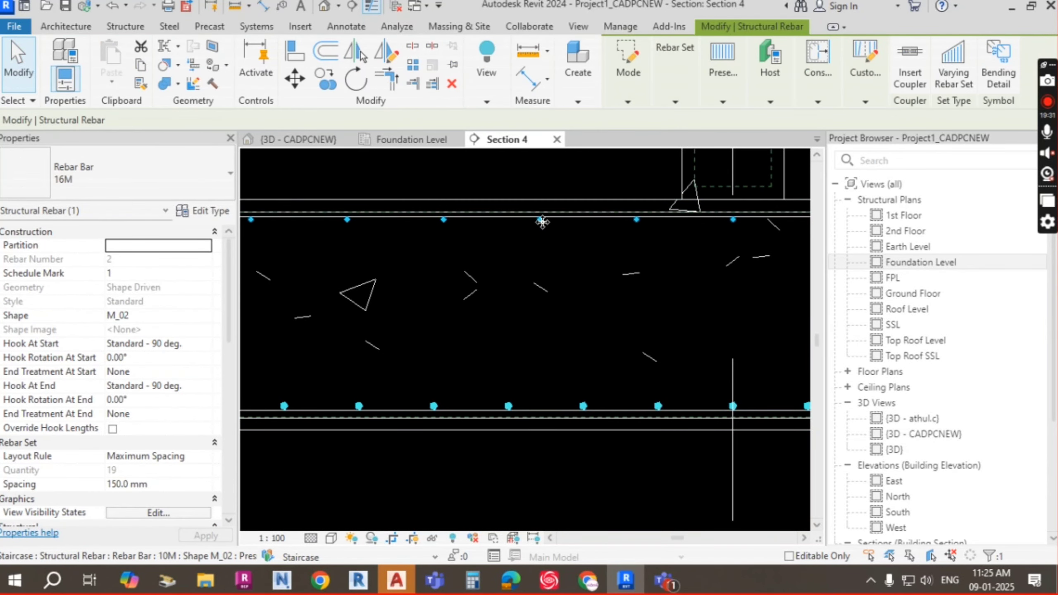
click(159, 512)
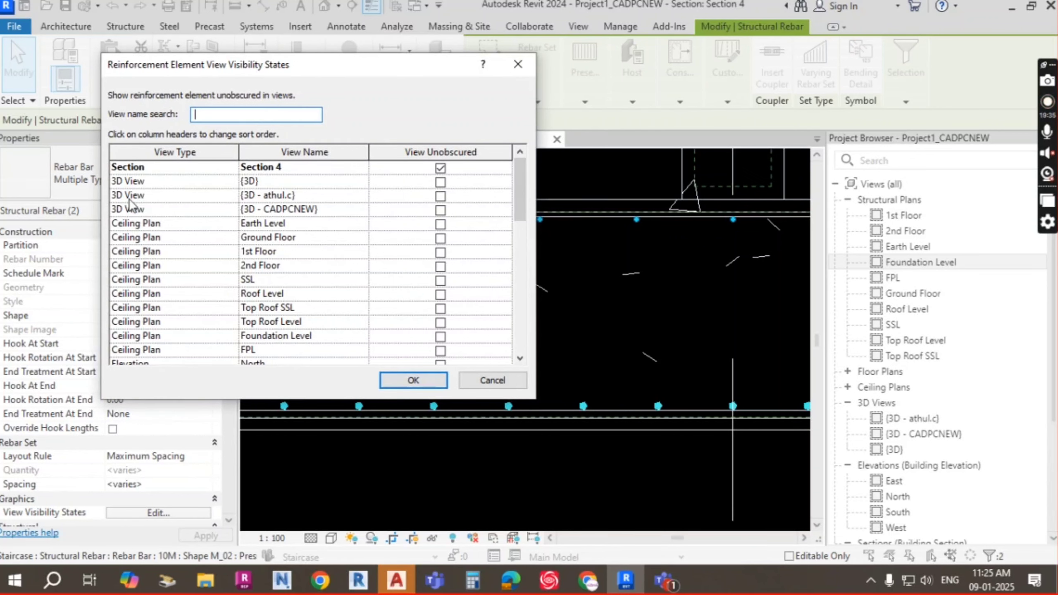
click(440, 196)
click(440, 210)
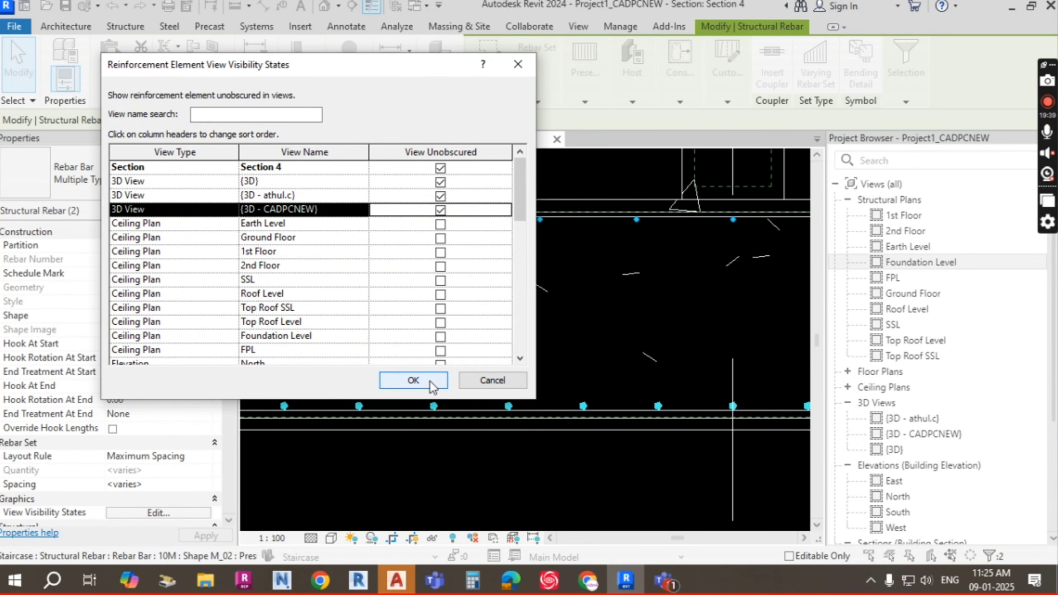
click(413, 380)
scroll(557, 205, down, 5)
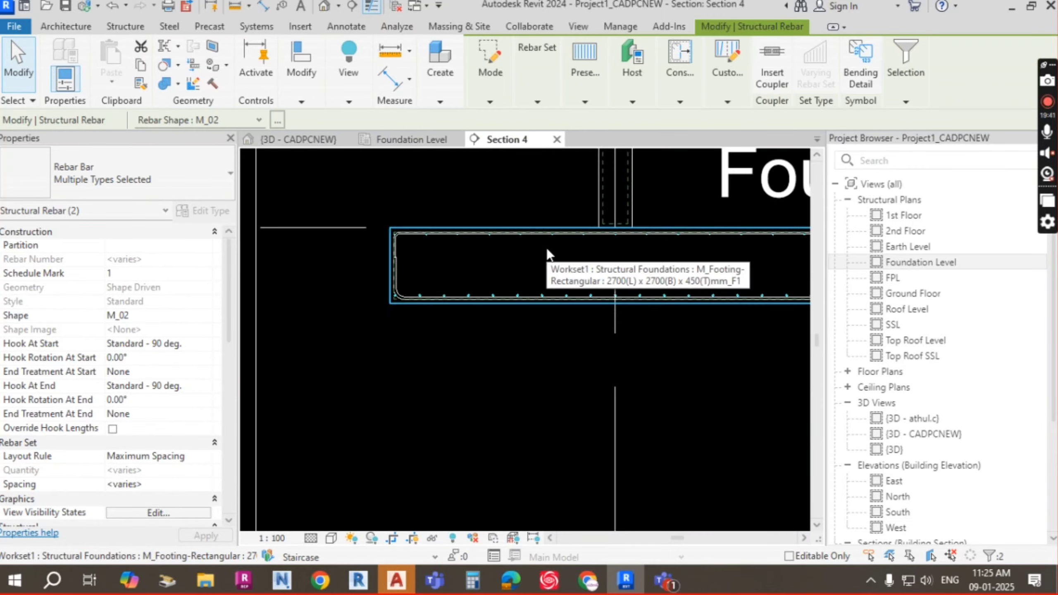
click(350, 163)
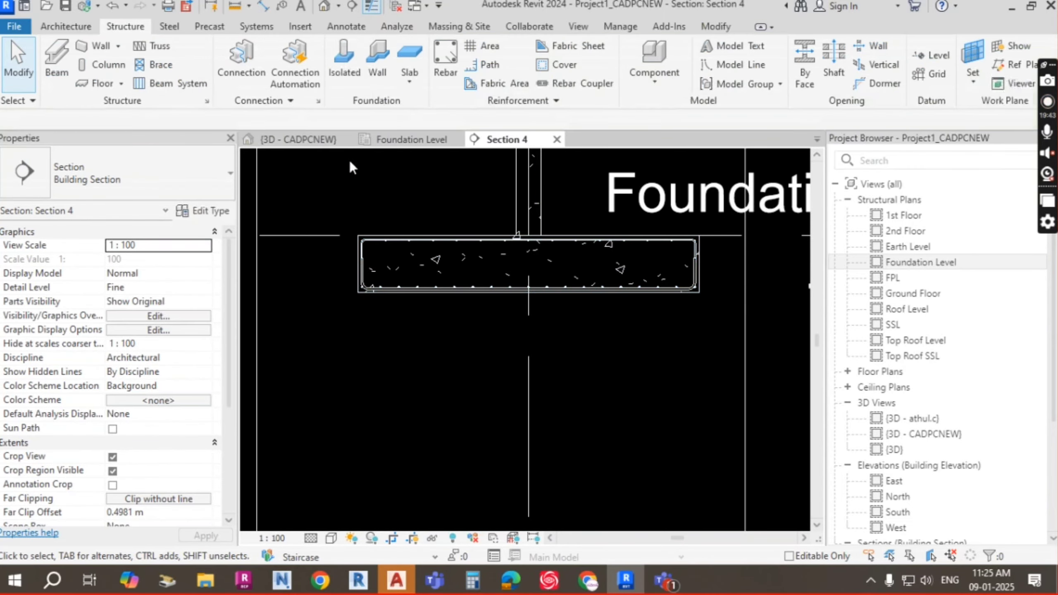
Switch to the working 3D view and examine the two-way reinforcement mesh and bent bar ends along the footing's edge
click(318, 144)
shift+middle_drag(541, 316, 612, 342)
scroll(457, 263, up, 10)
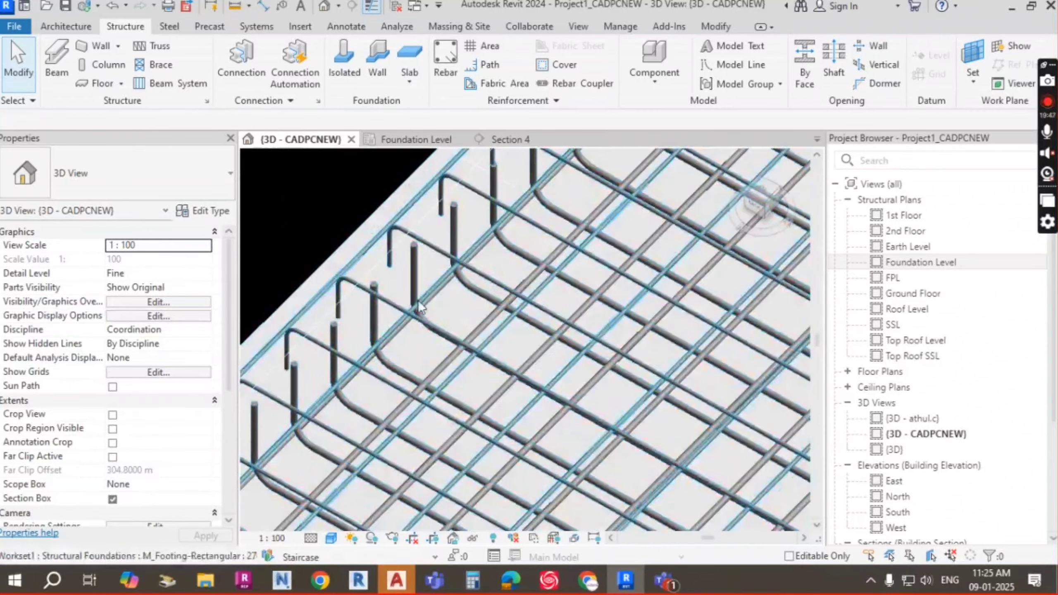
Select one 16M bottom bar set and examine its bars and upturned ends across the footing in a side-on view
scroll(457, 263, up, 2)
scroll(462, 279, down, 5)
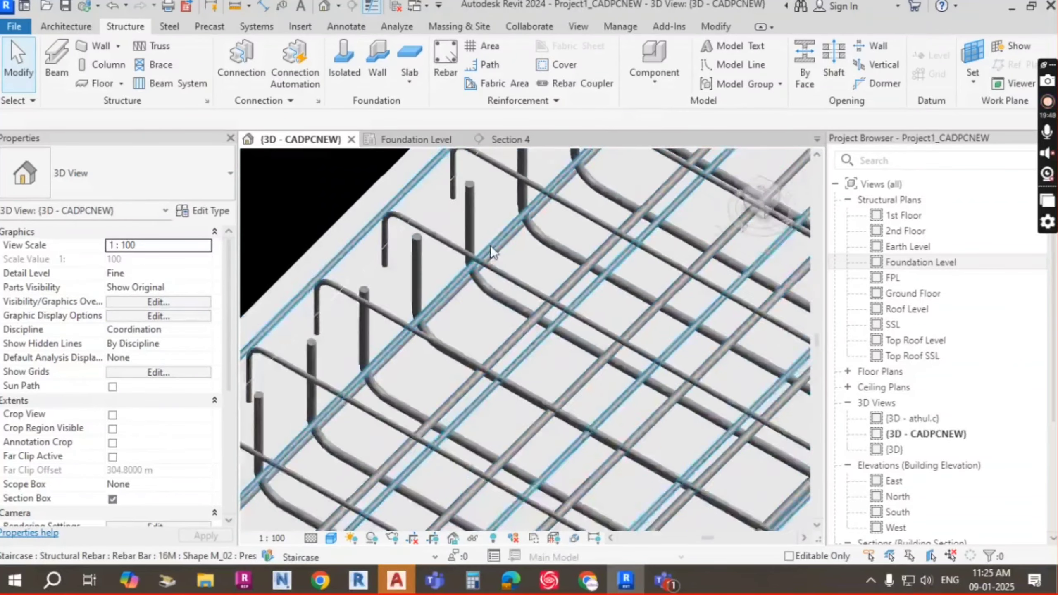
click(460, 274)
scroll(460, 273, down, 6)
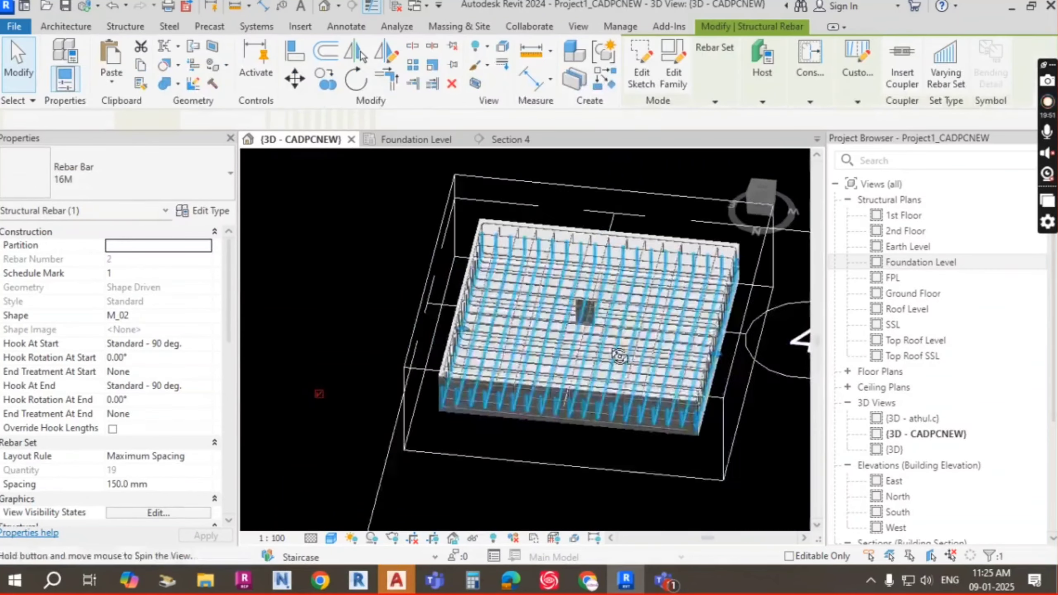
shift+middle_drag(460, 273, 564, 336)
scroll(564, 335, up, 4)
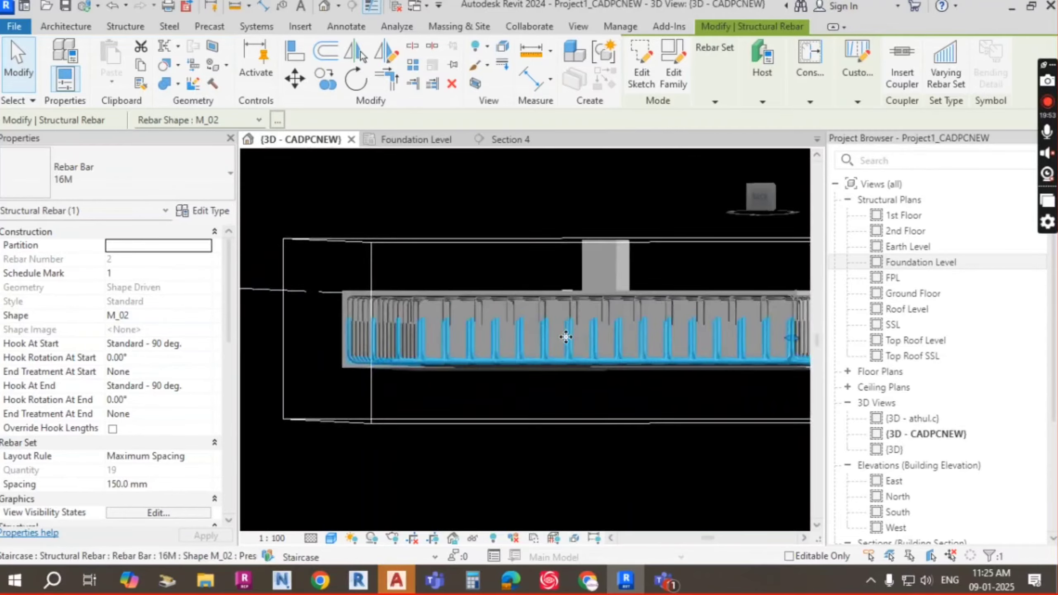
Examine up close how the selected 16M bottom bars cross the perpendicular bars and sit below the 10M top bars, and clear the selection
shift+middle_drag(602, 368, 406, 434)
scroll(368, 300, up, 4)
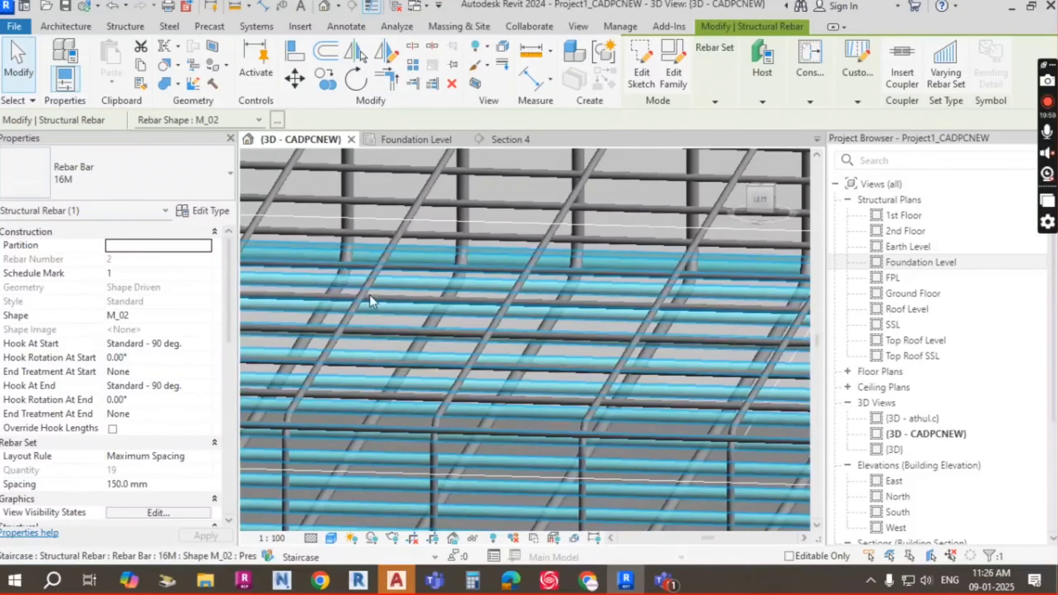
middle_drag(368, 300, 289, 282)
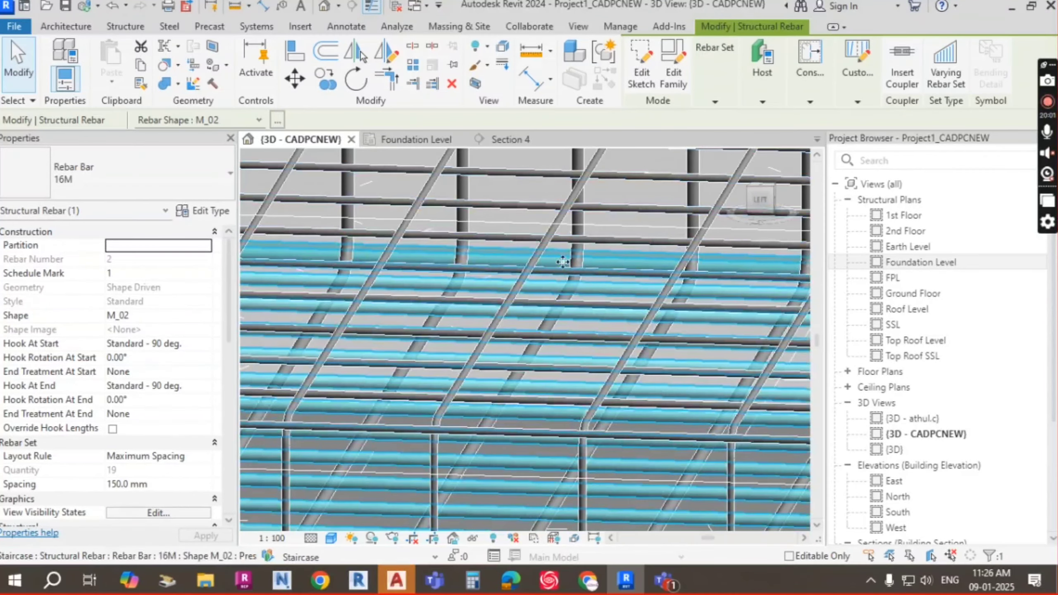
scroll(534, 238, up, 6)
scroll(545, 250, down, 5)
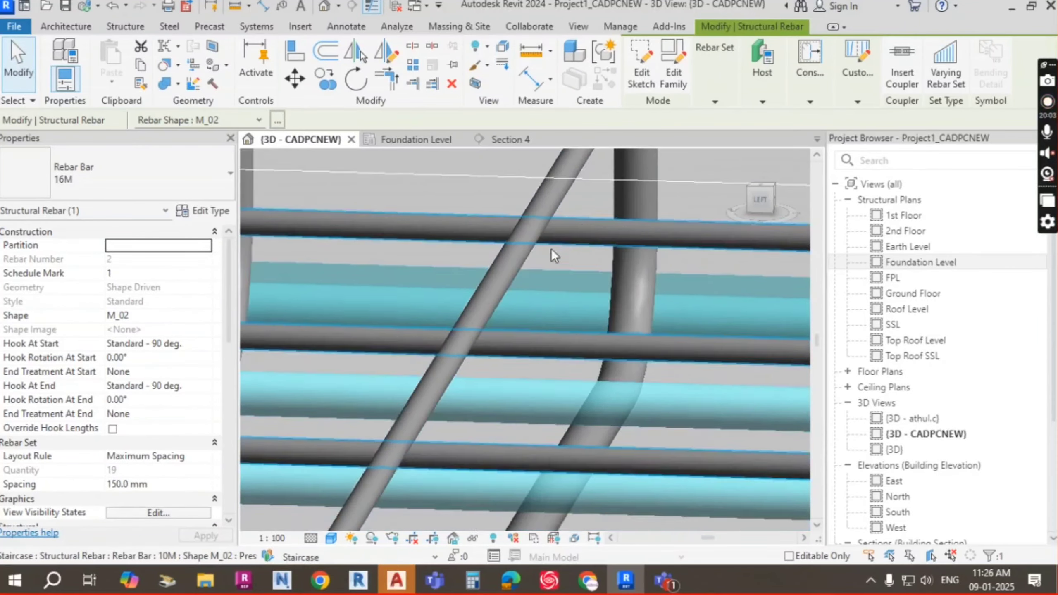
shift+middle_drag(609, 231, 649, 385)
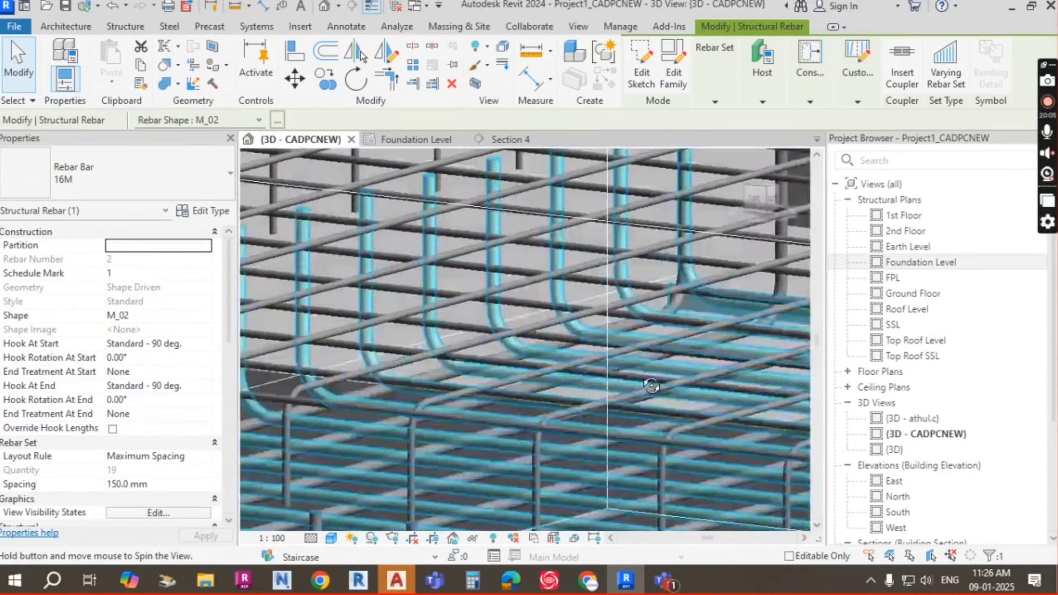
scroll(553, 313, up, 6)
scroll(542, 304, down, 5)
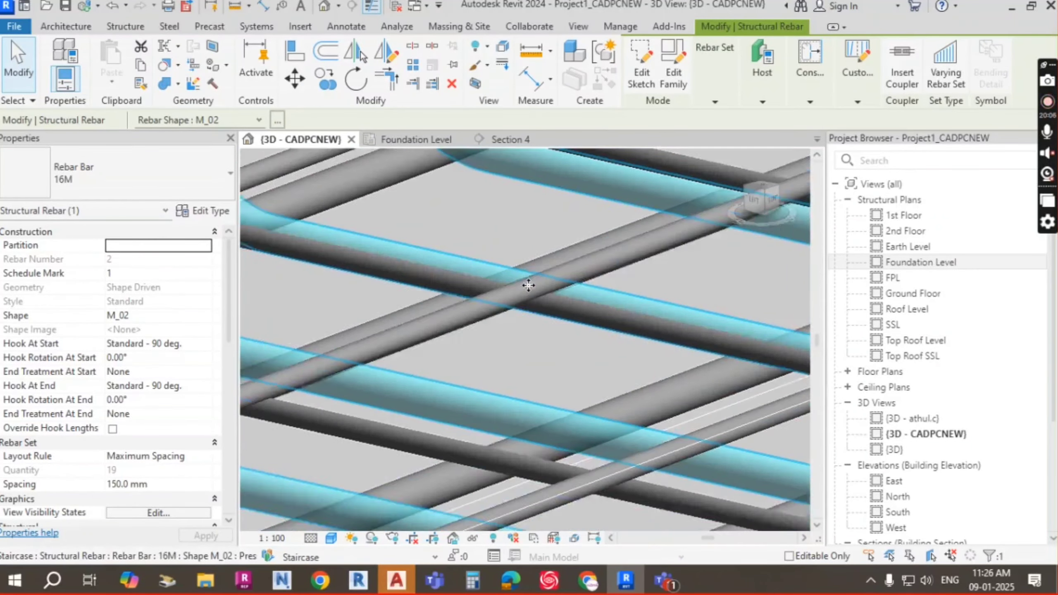
key(Escape)
Examine the footing's corner reinforcement, where the perpendicular 10M top bars cross above the bent 16M bottom bars
scroll(560, 244, down, 6)
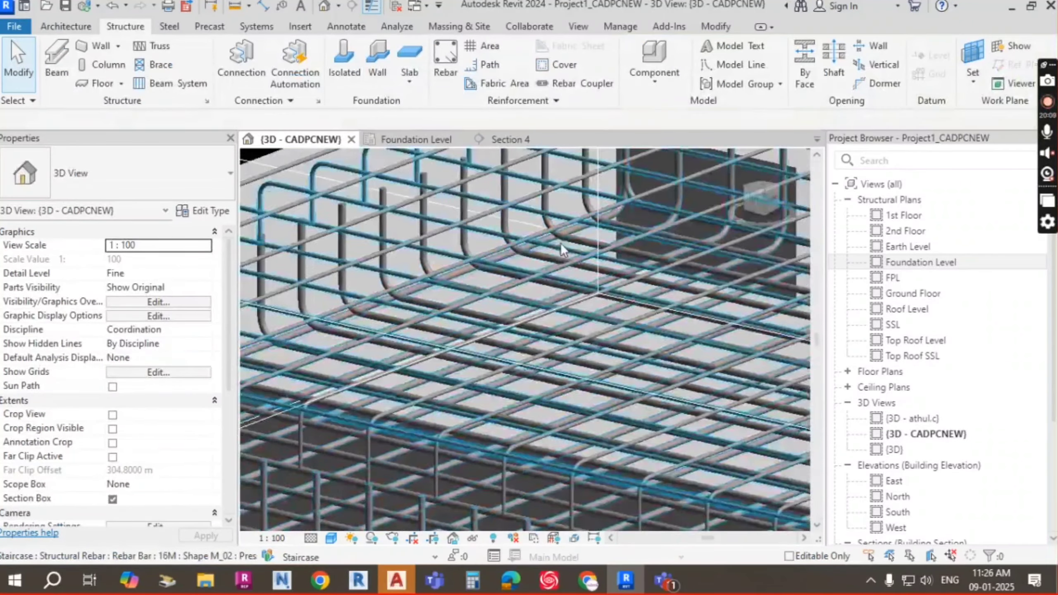
shift+middle_drag(634, 246, 717, 288)
scroll(670, 260, down, 3)
scroll(733, 291, up, 6)
scroll(675, 258, up, 8)
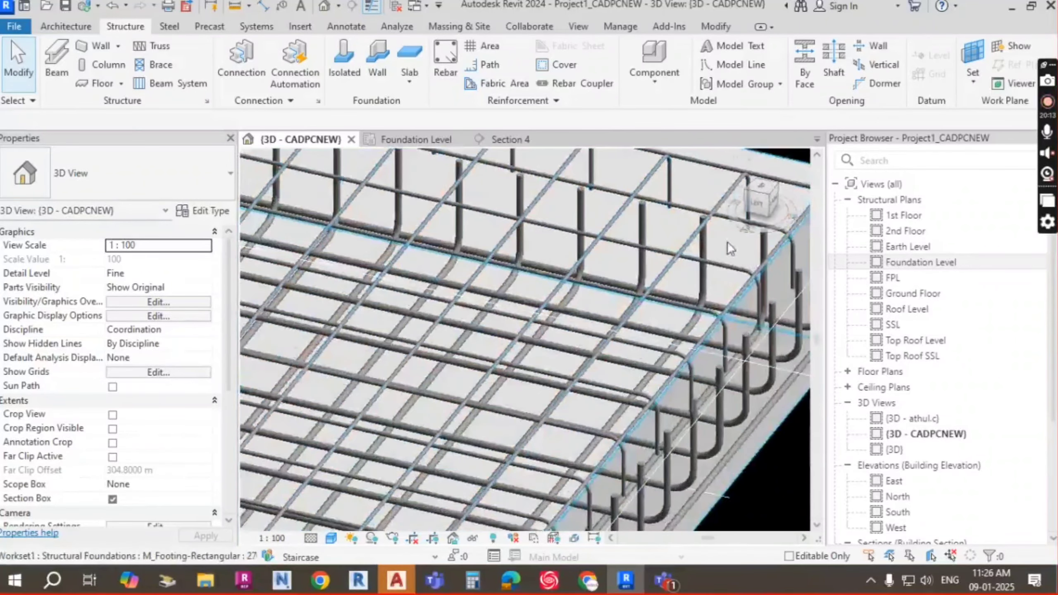
middle_drag(695, 271, 627, 250)
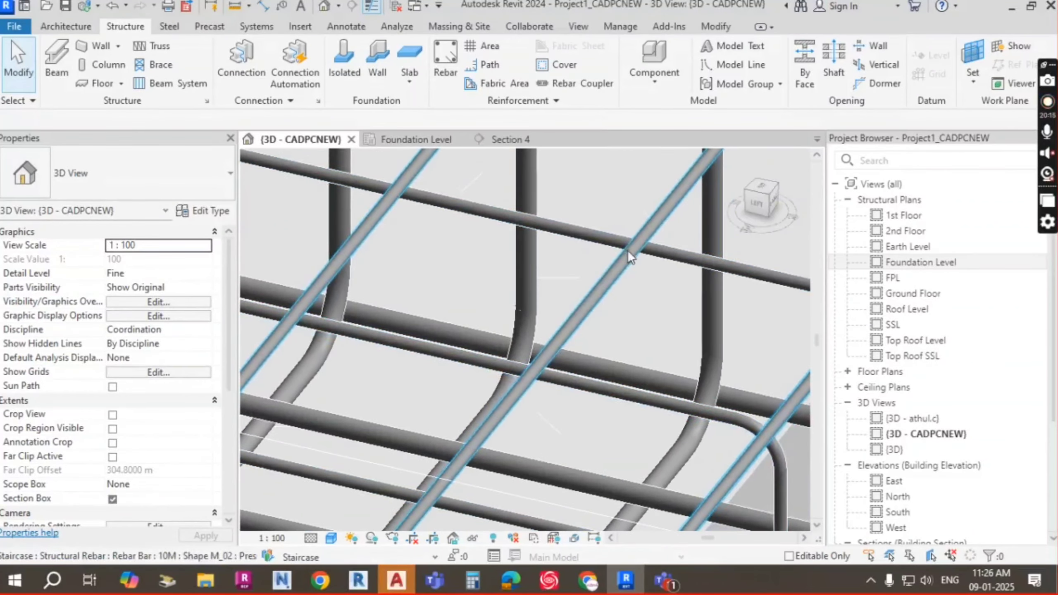
Examine the footing's top and bottom reinforcement in the 3D view from above and from the side
scroll(640, 255, down, 10)
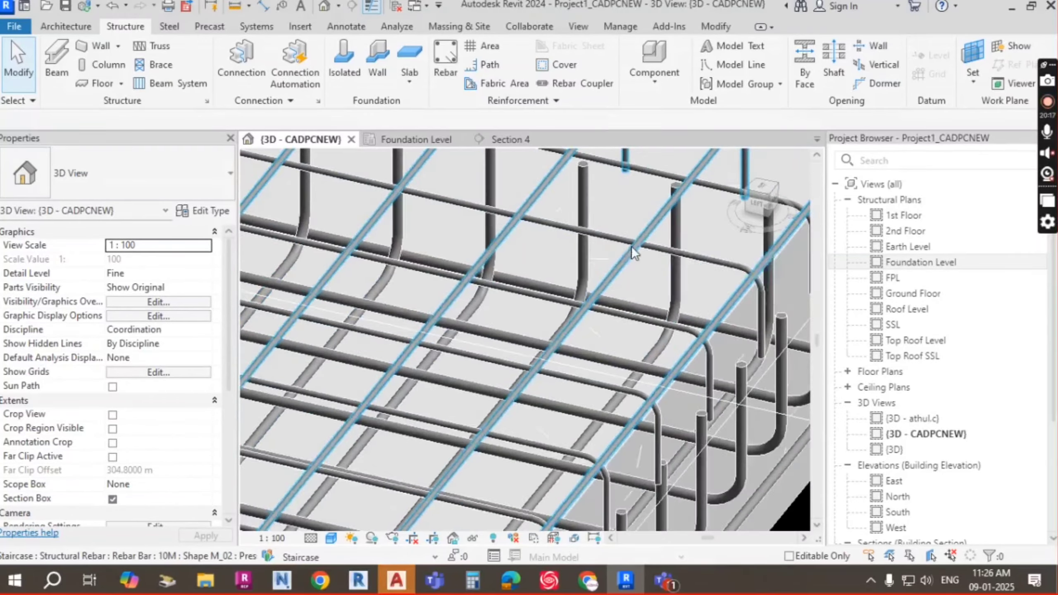
scroll(519, 307, down, 3)
shift+middle_drag(519, 308, 500, 255)
scroll(510, 309, up, 3)
shift+middle_drag(532, 313, 698, 385)
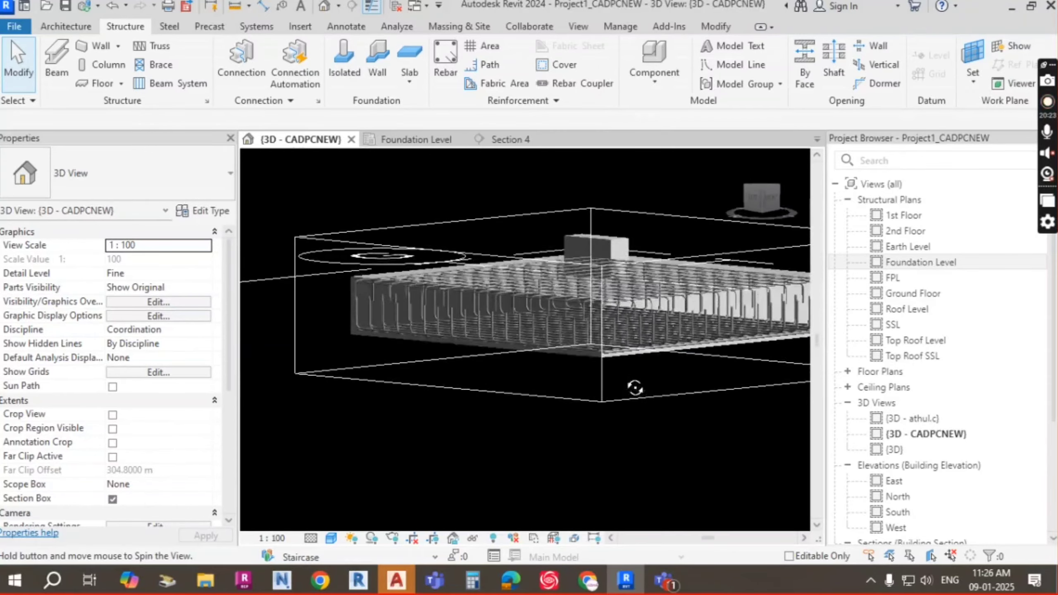
scroll(405, 301, up, 6)
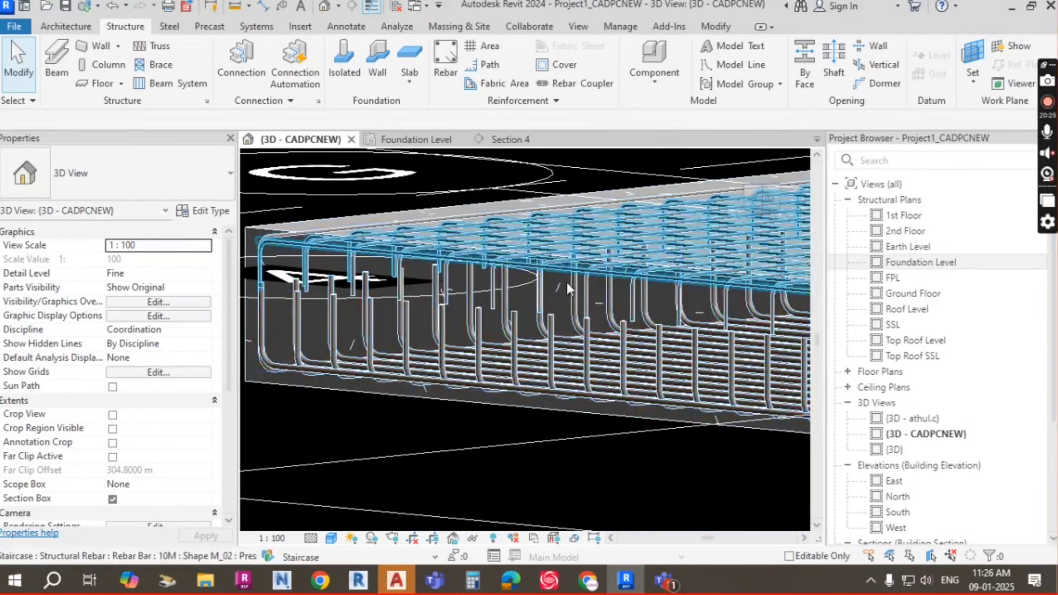
middle_drag(579, 274, 524, 344)
scroll(523, 342, up, 3)
scroll(513, 313, up, 5)
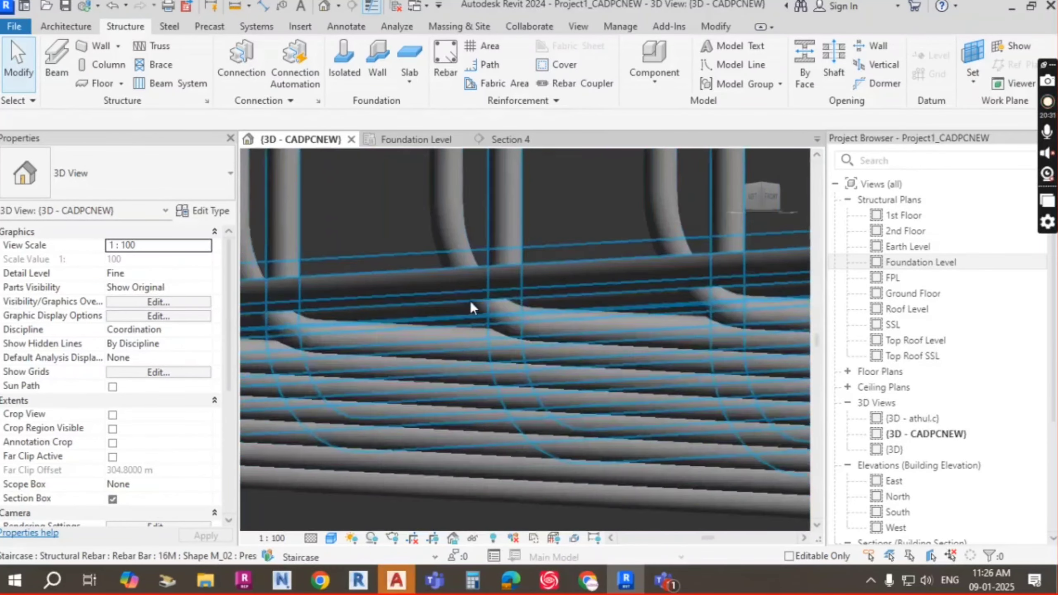
Inspect the properties of the footing's 16M bottom bars and view the whole rebar cage from other sides
click(455, 228)
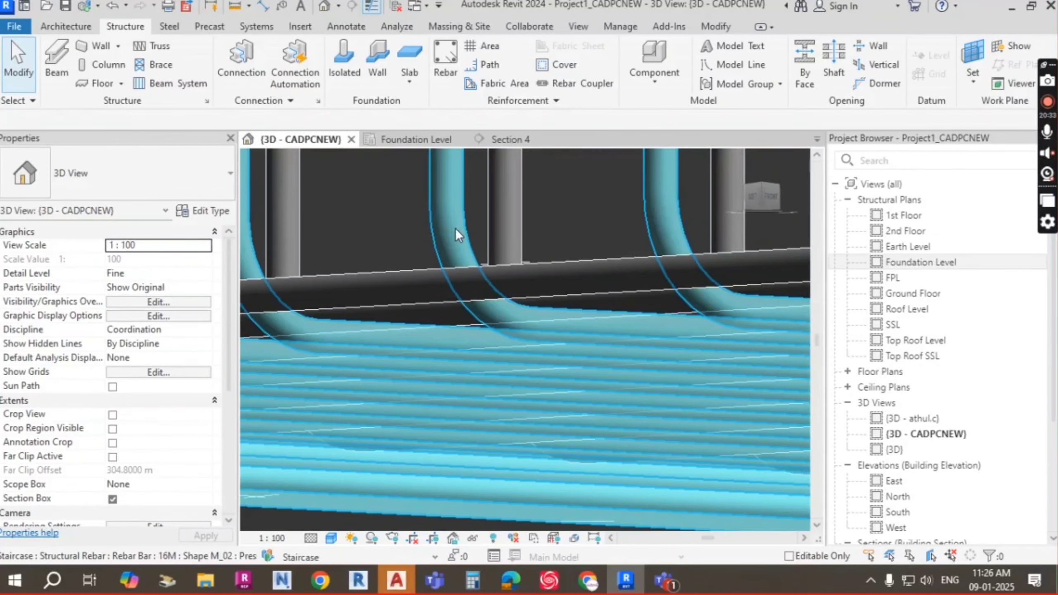
click(429, 275)
click(430, 275)
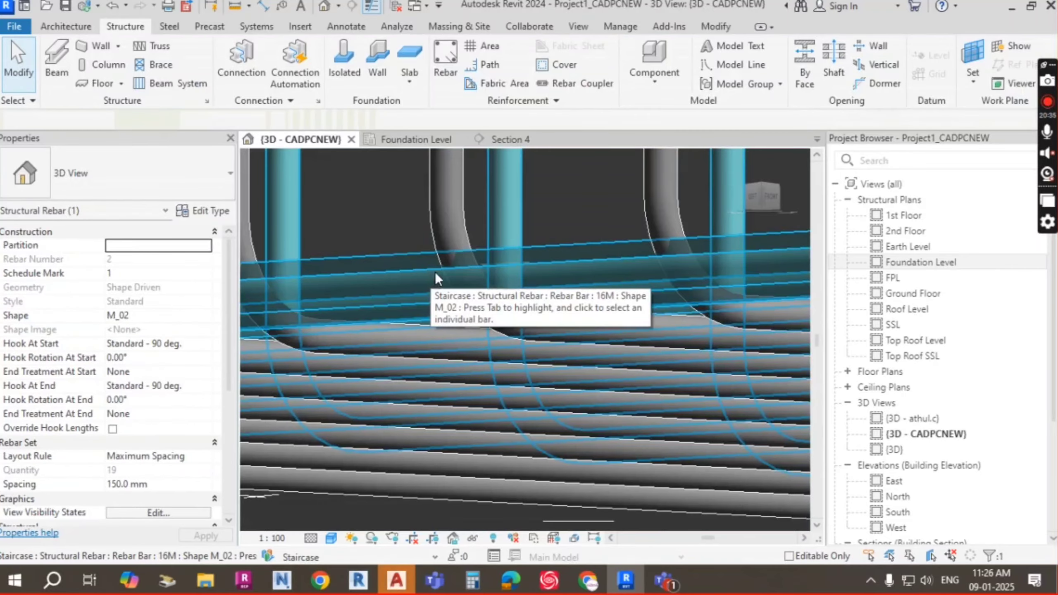
scroll(488, 276, down, 3)
key(Escape)
shift+middle_drag(585, 250, 459, 384)
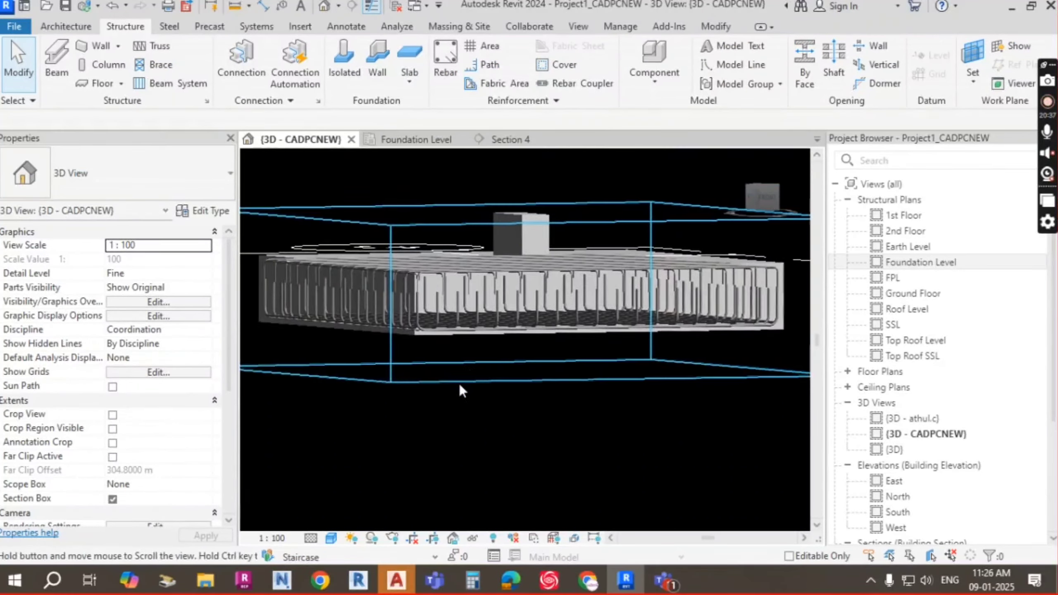
scroll(459, 383, up, 8)
middle_drag(635, 347, 649, 329)
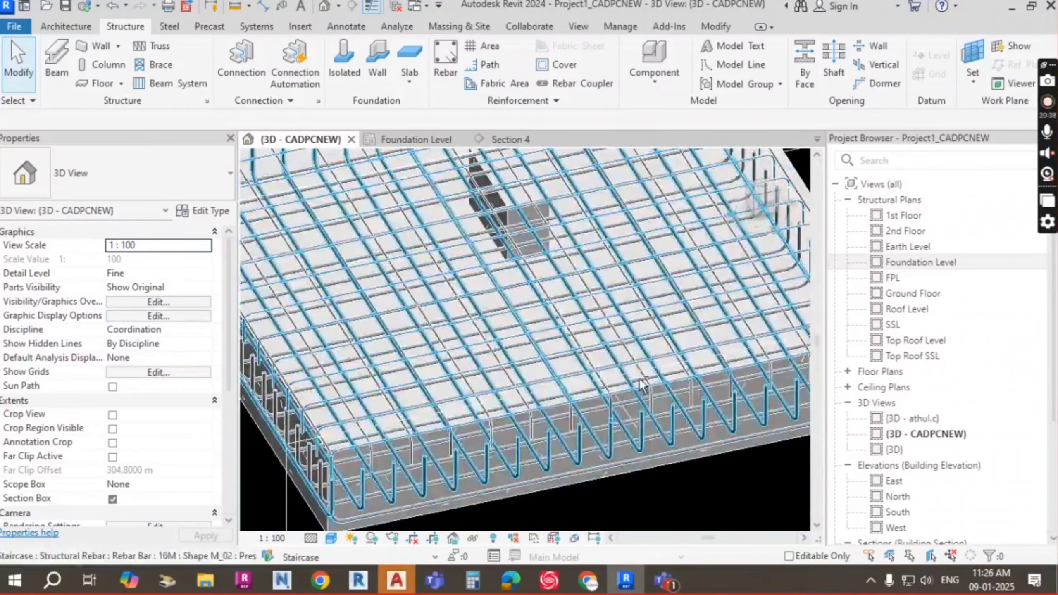
scroll(650, 329, down, 6)
shift+middle_drag(599, 387, 711, 359)
scroll(596, 308, up, 10)
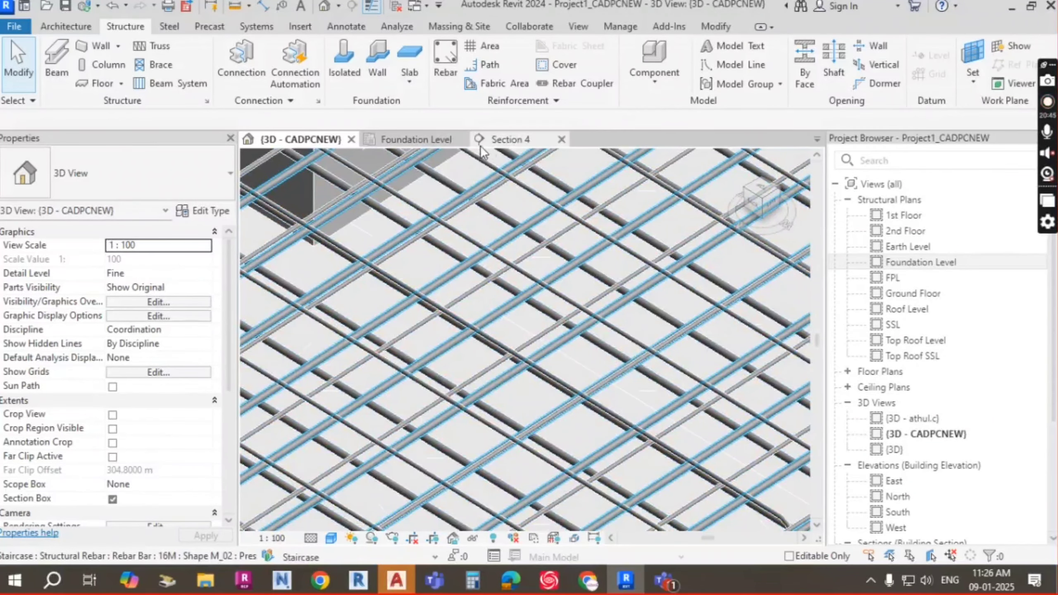
Open the Foundation Level plan and set its visual style to Wireframe
click(444, 146)
scroll(558, 279, up, 4)
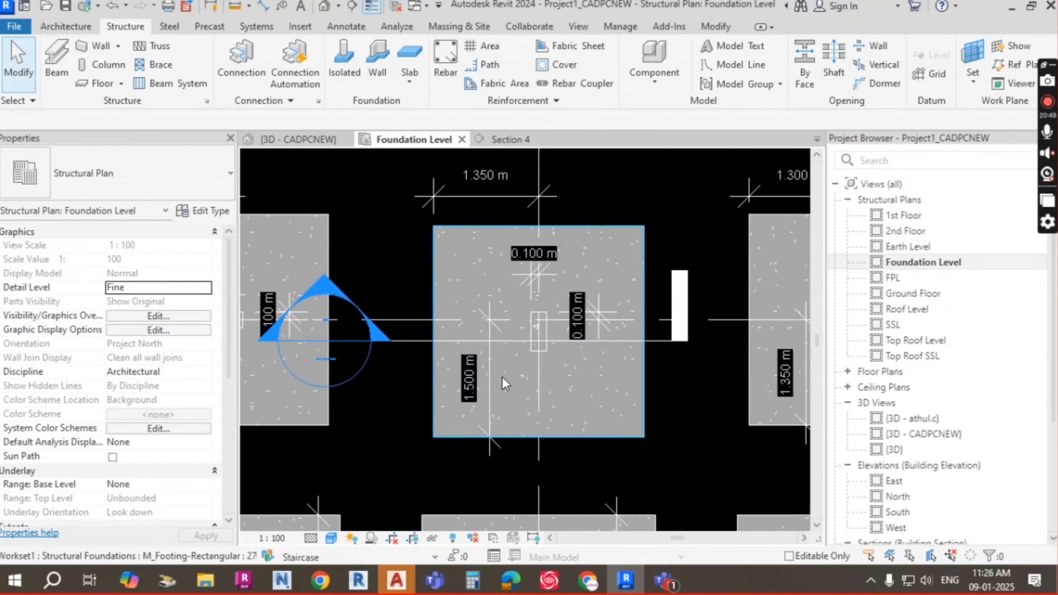
click(332, 538)
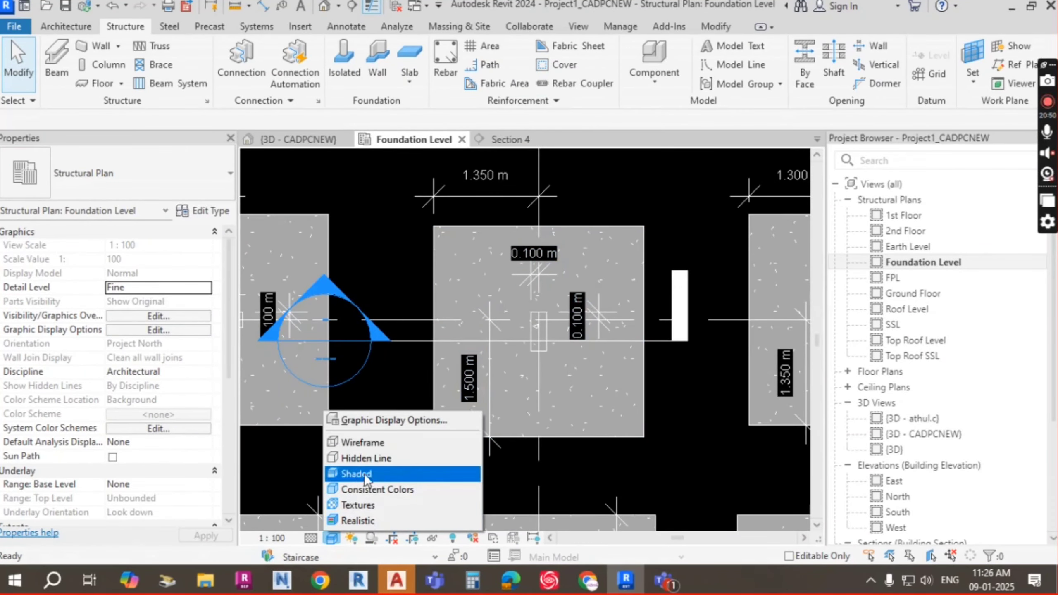
click(379, 443)
scroll(637, 333, up, 3)
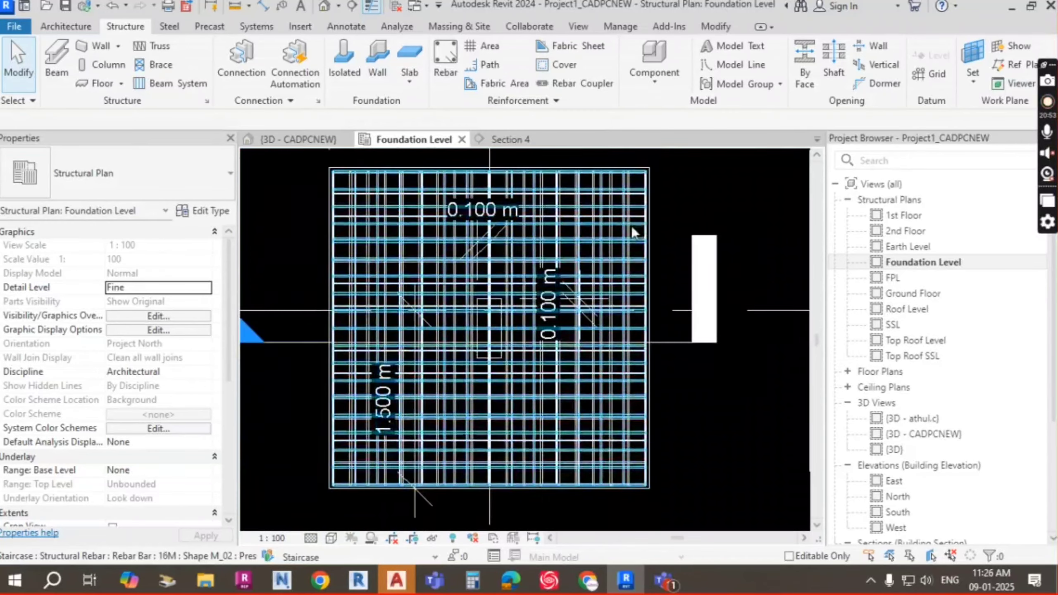
Examine the reinforced footing's rebar grid in the Foundation Level plan, along with the neighbouring combined footings
scroll(627, 237, down, 3)
middle_drag(646, 337, 628, 303)
scroll(489, 291, up, 4)
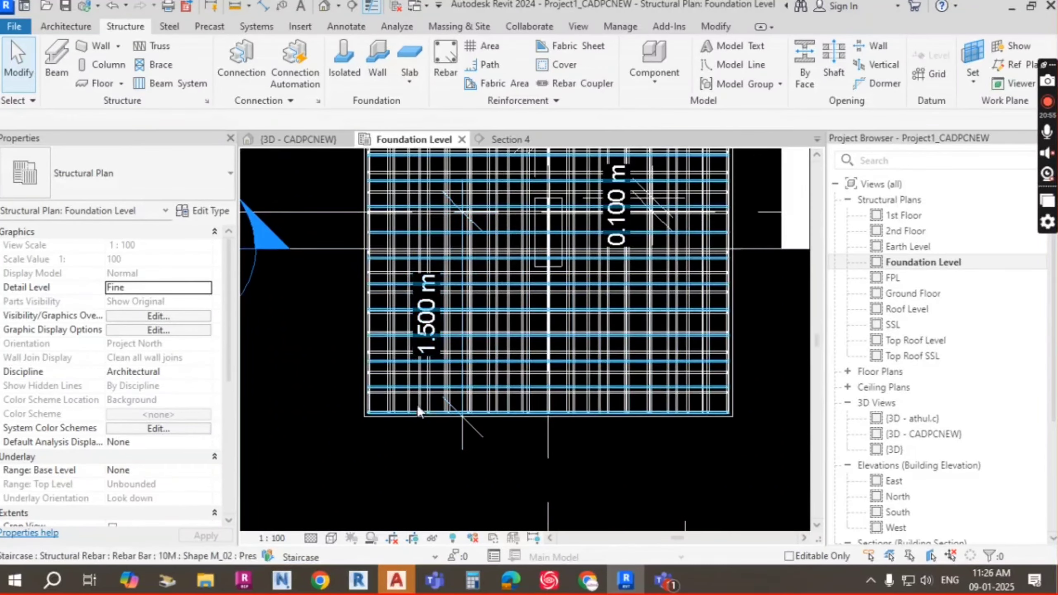
click(332, 538)
scroll(587, 296, down, 3)
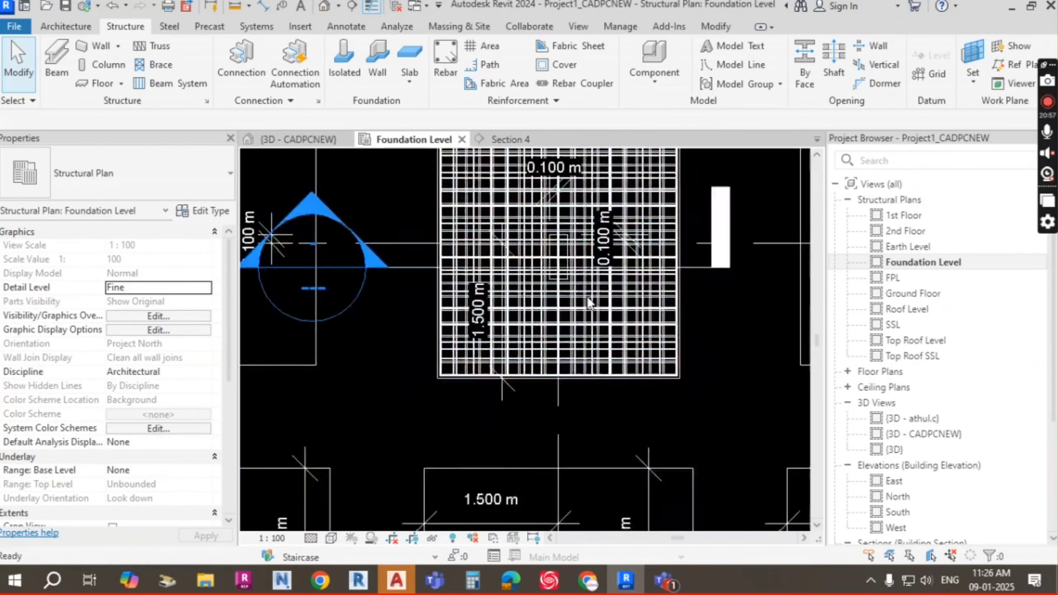
scroll(616, 249, up, 5)
scroll(598, 218, up, 2)
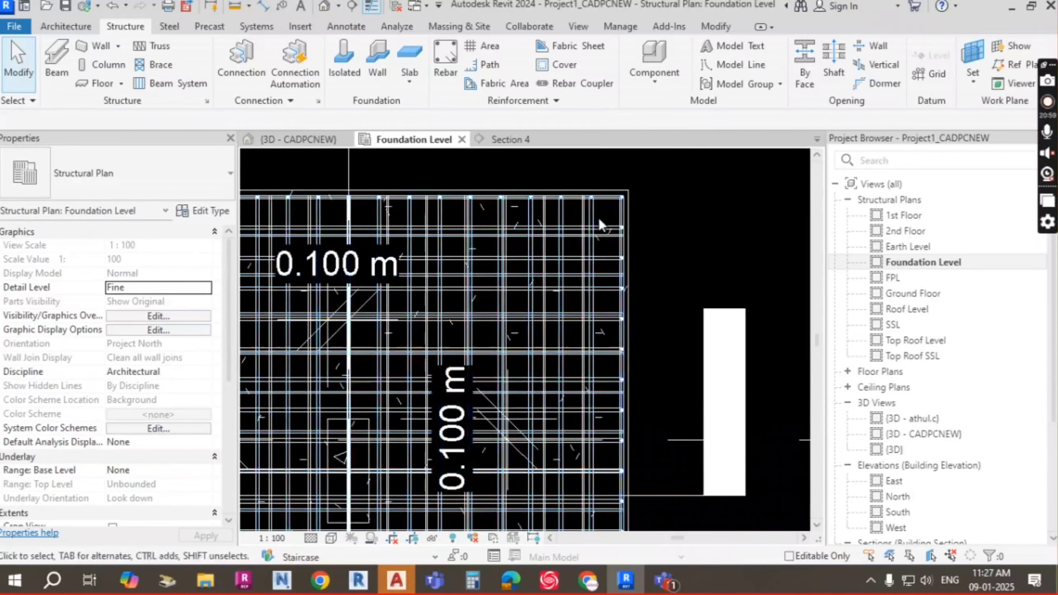
scroll(588, 208, up, 2)
scroll(474, 225, down, 2)
scroll(475, 228, down, 5)
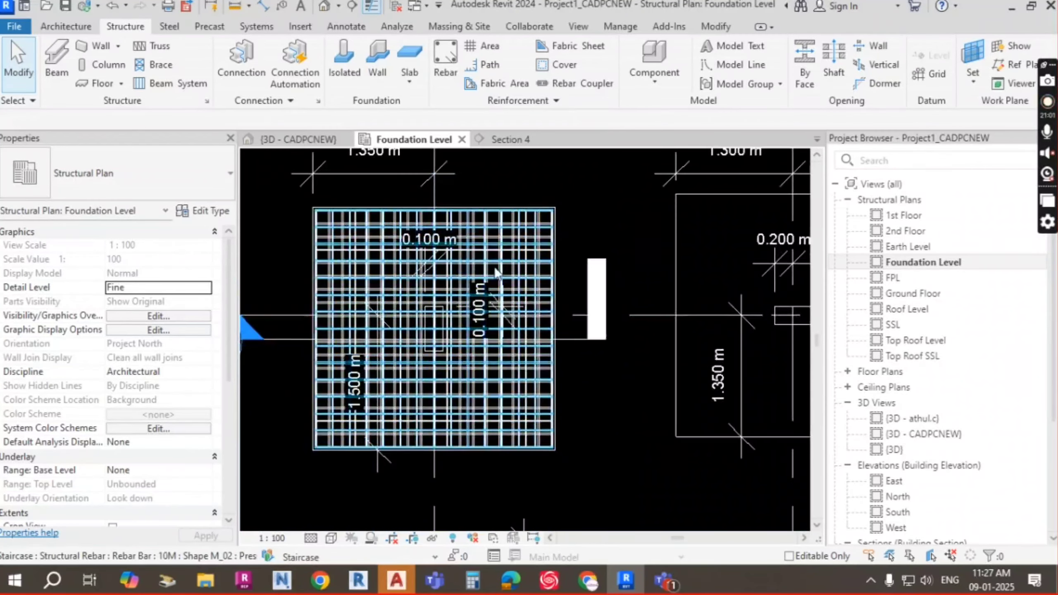
scroll(526, 342, down, 2)
middle_drag(526, 336, 421, 287)
scroll(623, 256, down, 4)
scroll(416, 345, up, 4)
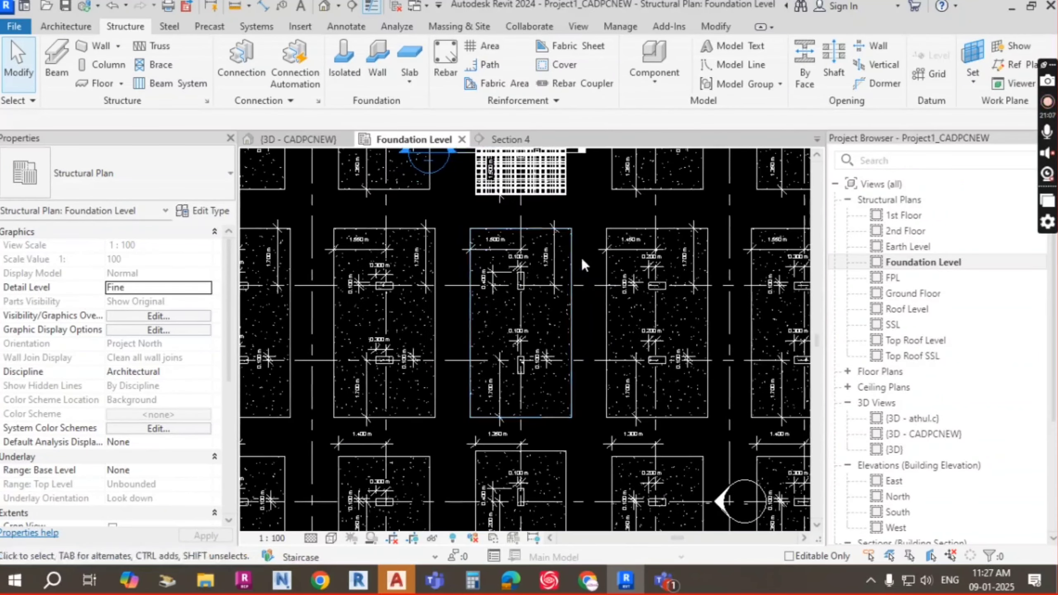
click(572, 265)
key(Escape)
Switch to the structural drawing in AutoCAD and find the mark of the combined footing on grid G in the foundation layout
key(alt+Tab)
click(731, 292)
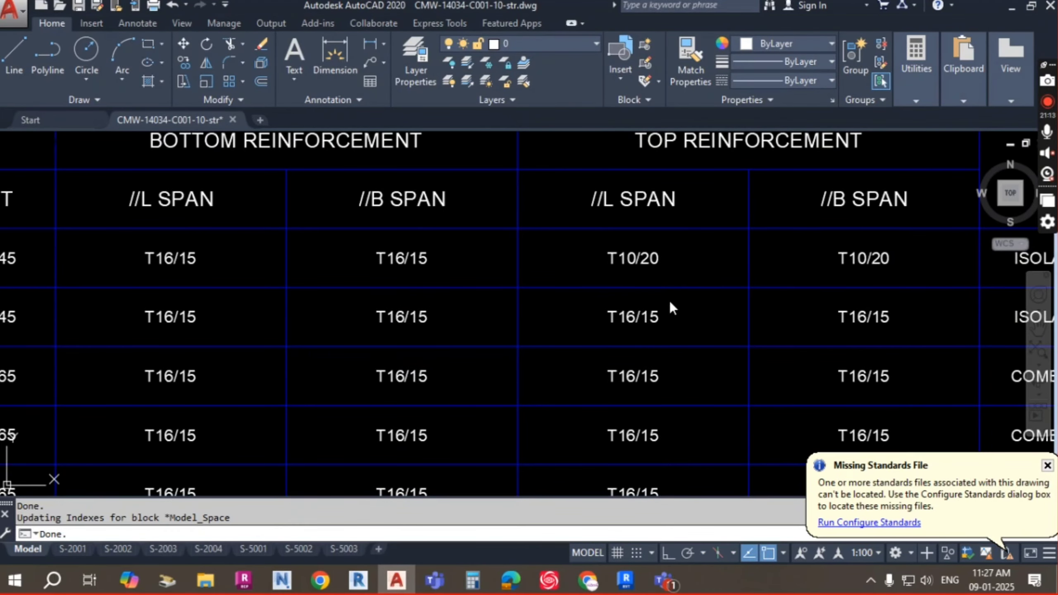
scroll(518, 289, down, 6)
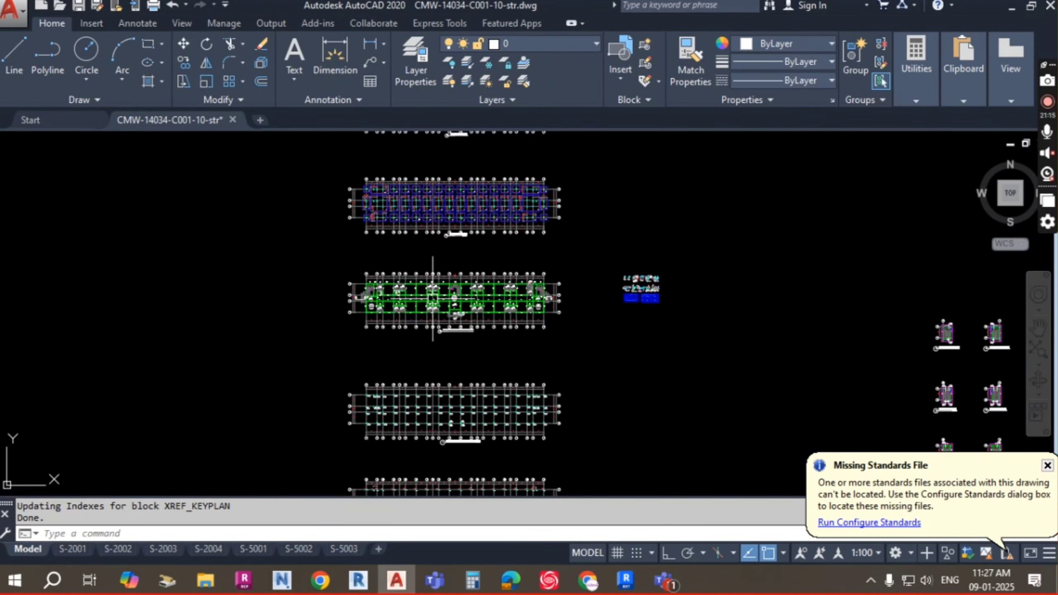
scroll(432, 298, up, 5)
scroll(482, 171, down, 4)
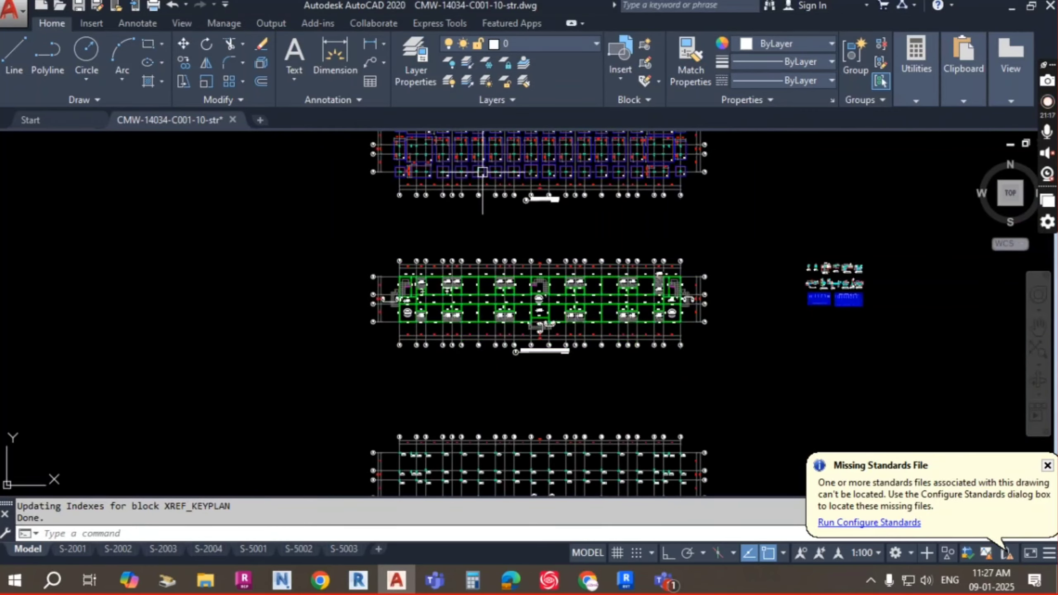
scroll(483, 172, up, 6)
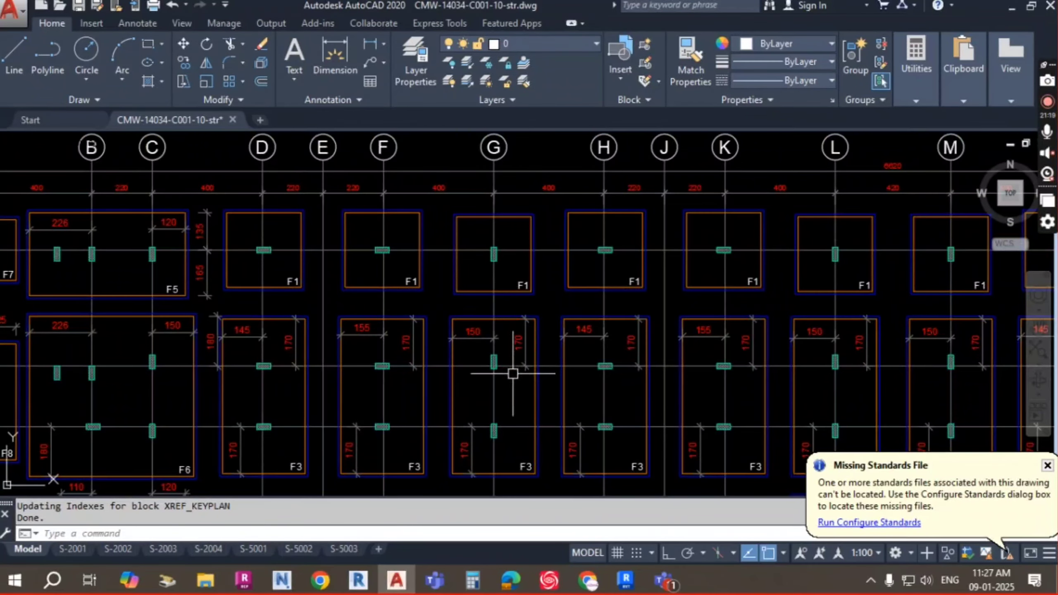
scroll(513, 374, down, 2)
scroll(521, 290, up, 4)
scroll(477, 341, down, 2)
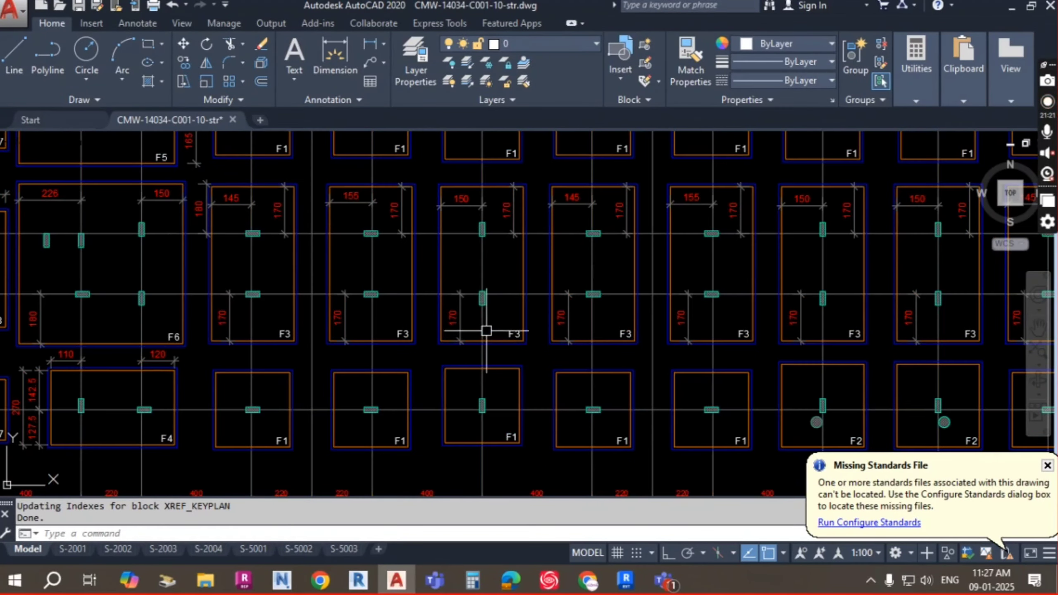
scroll(370, 292, down, 5)
middle_drag(801, 477, 557, 399)
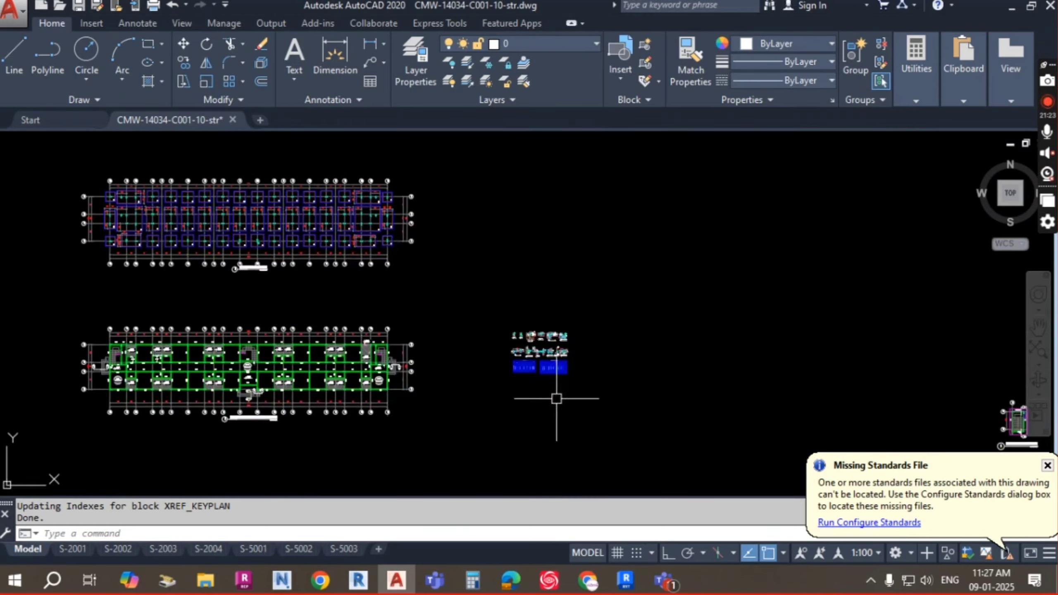
Read the bottom and top reinforcement of footing F3 in the footings schedule
scroll(513, 356, up, 8)
middle_drag(538, 357, 482, 195)
middle_drag(479, 306, 455, 327)
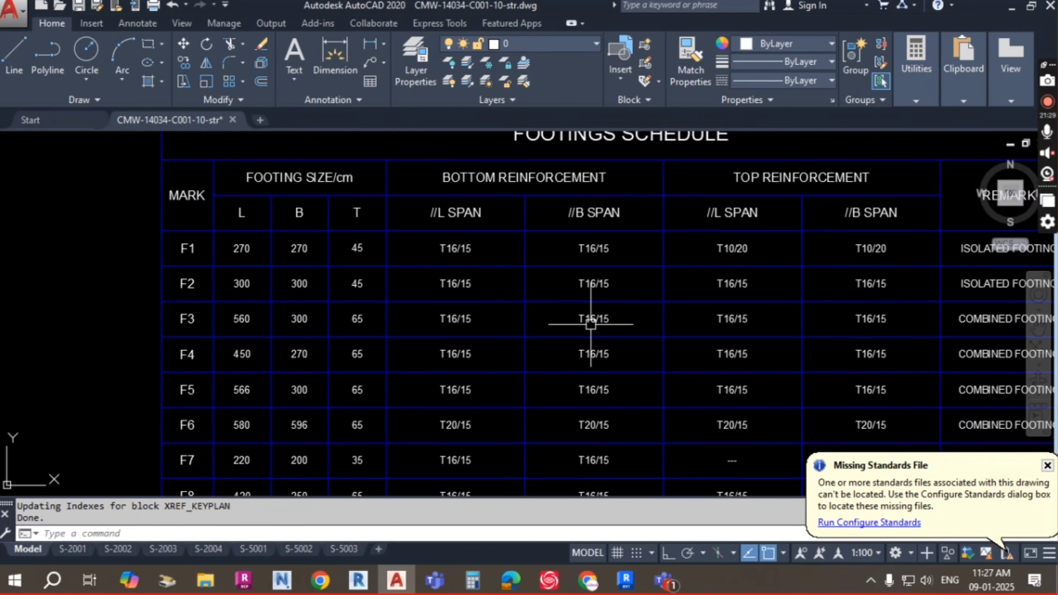
middle_drag(616, 323, 433, 322)
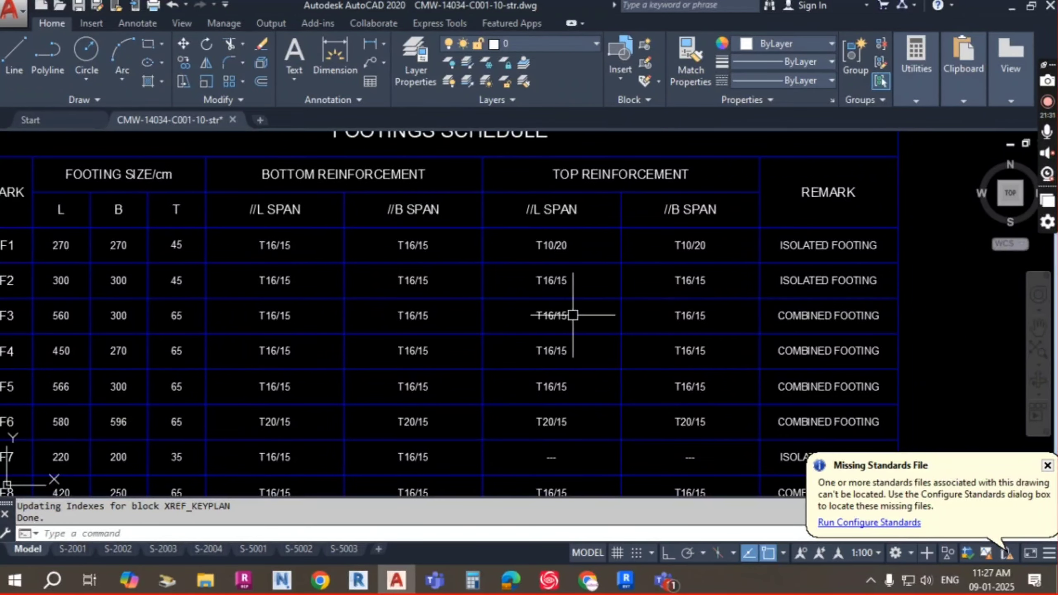
scroll(573, 315, up, 2)
middle_drag(574, 336, 576, 357)
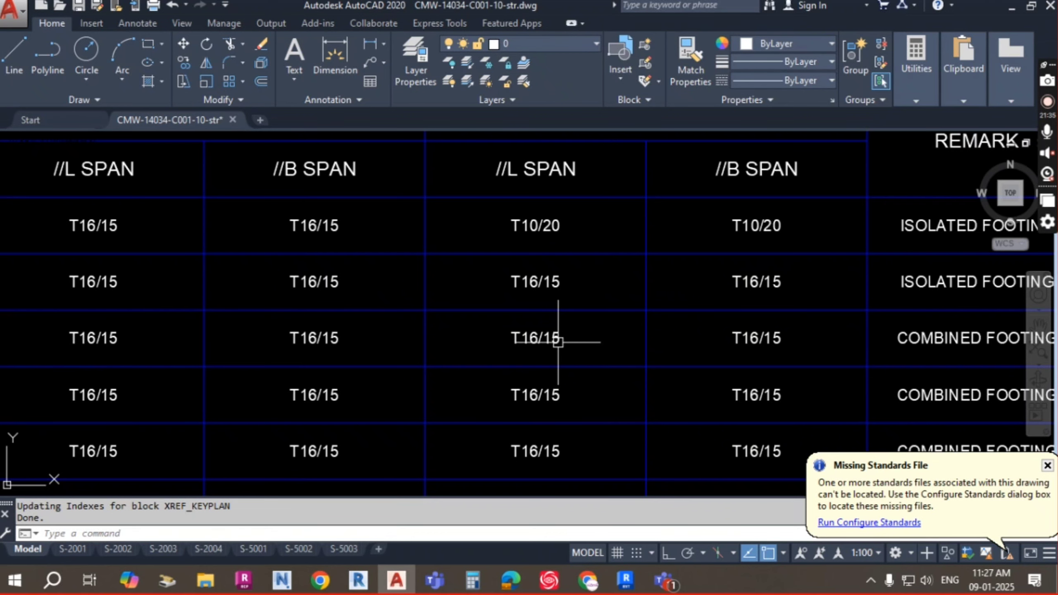
middle_drag(776, 337, 692, 338)
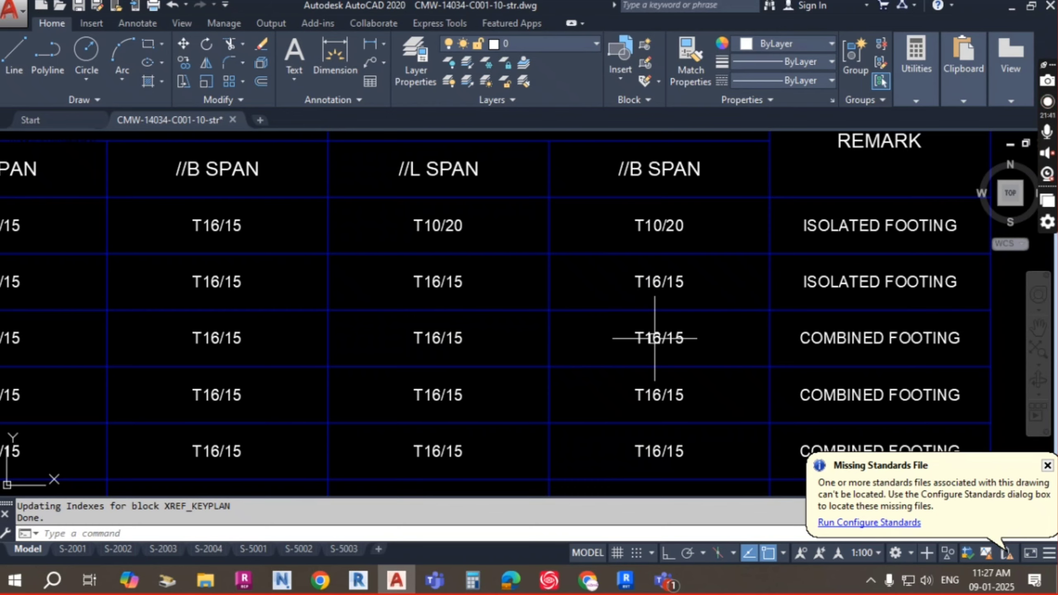
Return to Revit and move the building section from the reinforced footing to the combined footing below, cutting between its two columns
key(alt+Tab)
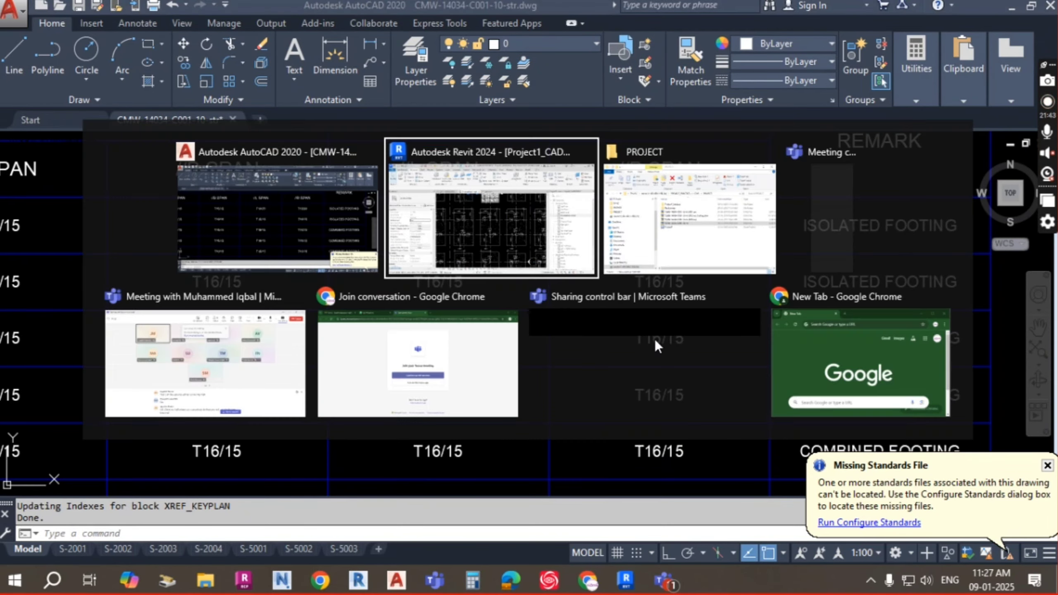
click(521, 239)
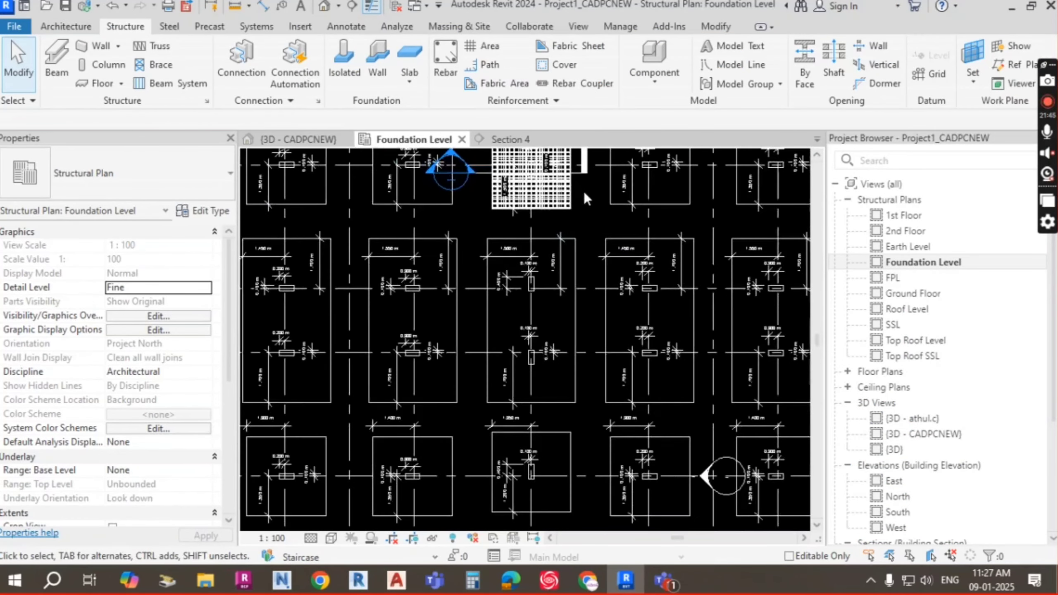
scroll(584, 191, up, 3)
click(580, 167)
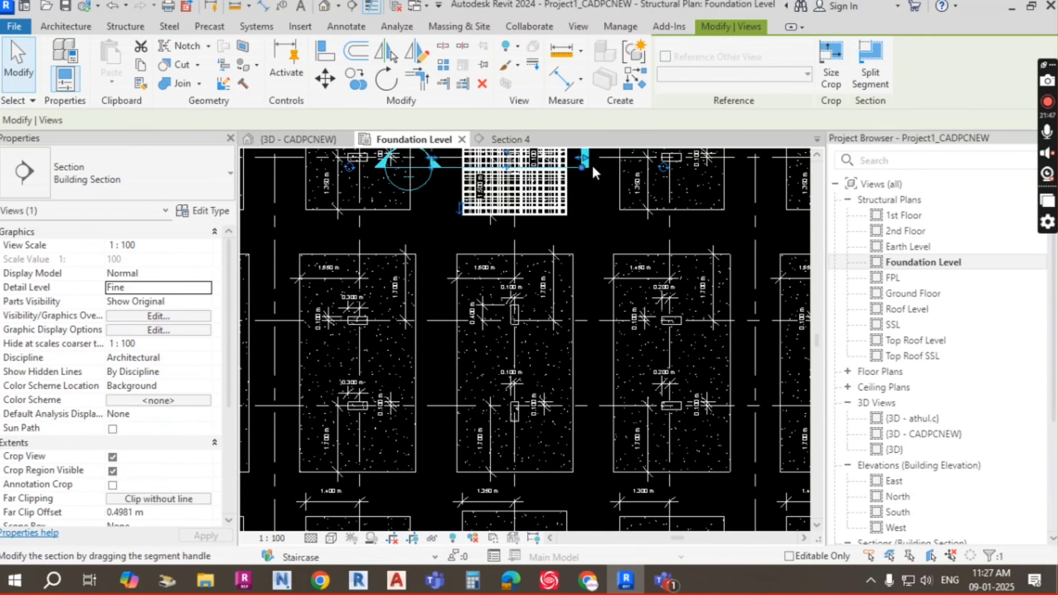
scroll(591, 166, up, 1)
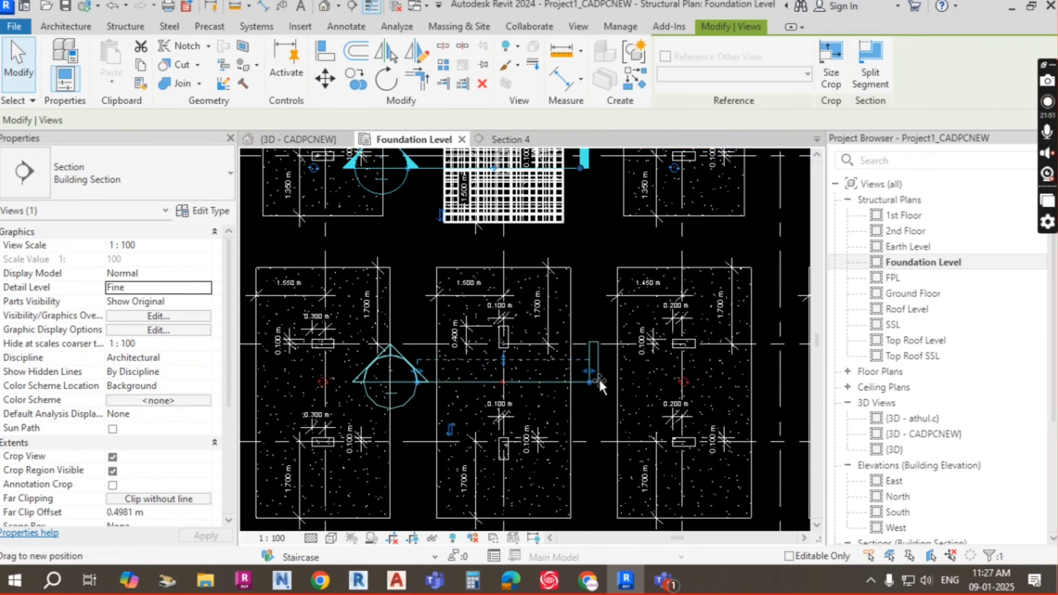
drag(599, 380, 600, 385)
Open the relocated section's view and frame the combined footing's cross-section
right_click(595, 387)
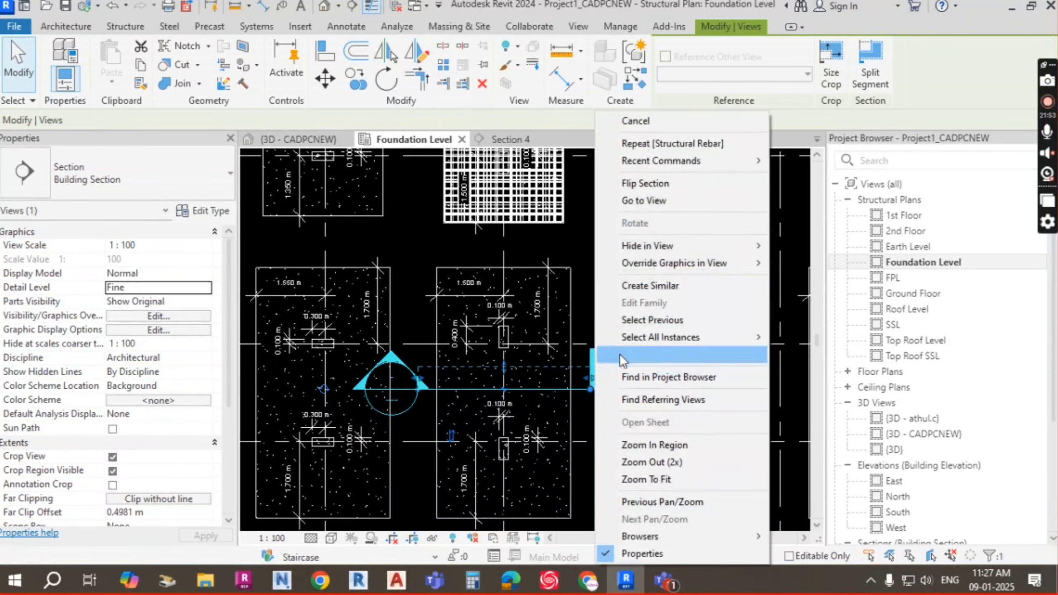
click(666, 200)
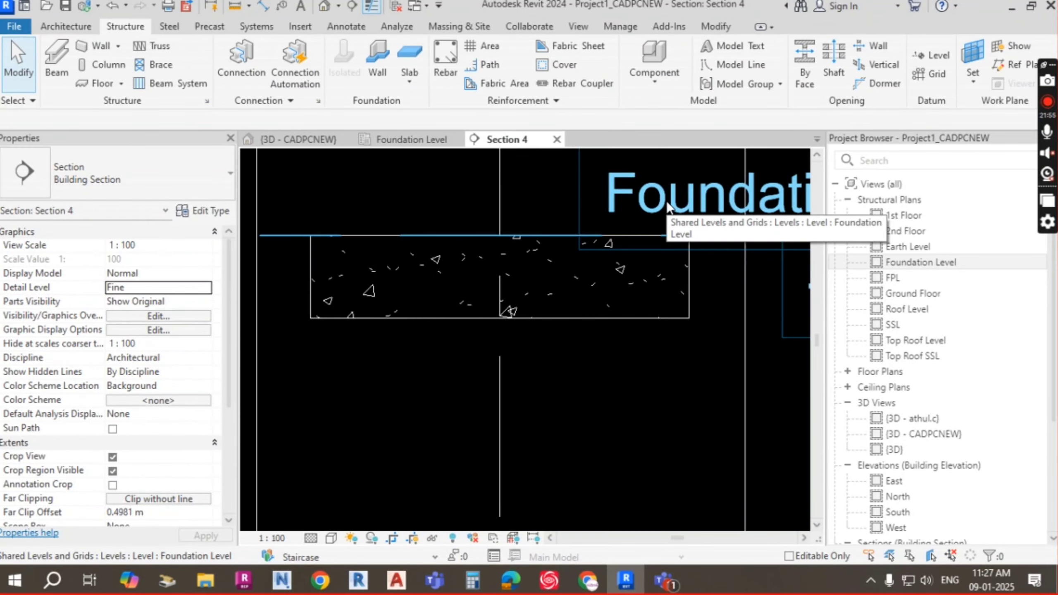
scroll(544, 344, down, 3)
scroll(562, 373, up, 1)
scroll(541, 324, up, 1)
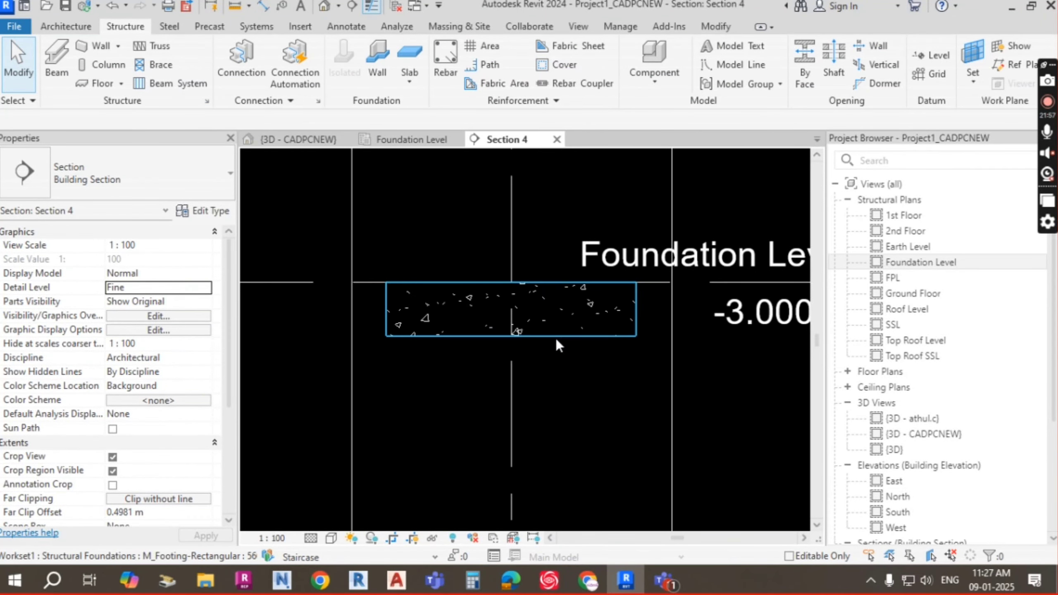
Place 16M rebar of shape M_02 parallel to the work plane along the footing's bottom and top cover
click(446, 66)
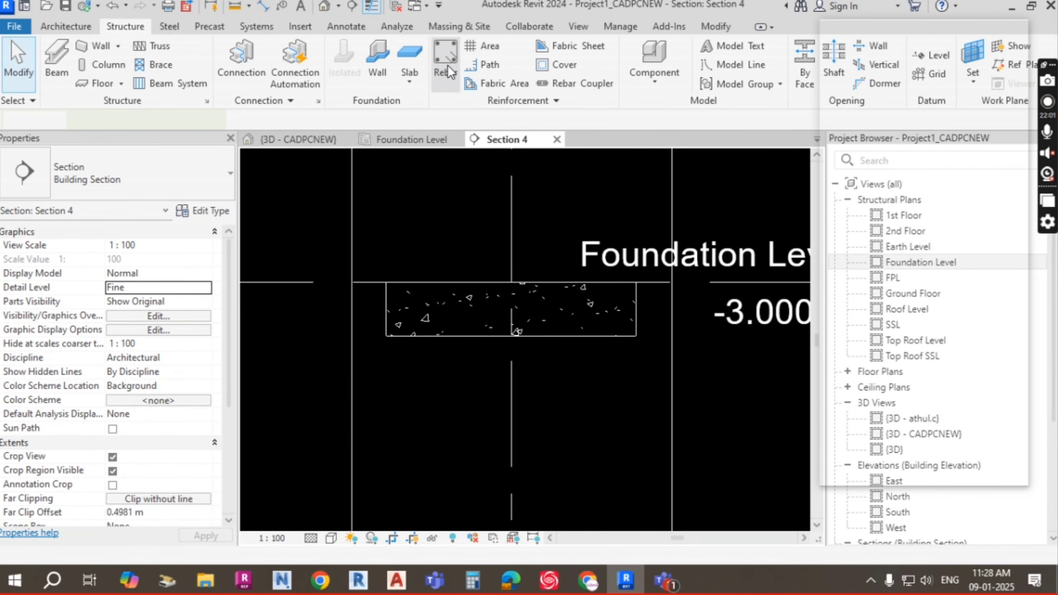
click(619, 101)
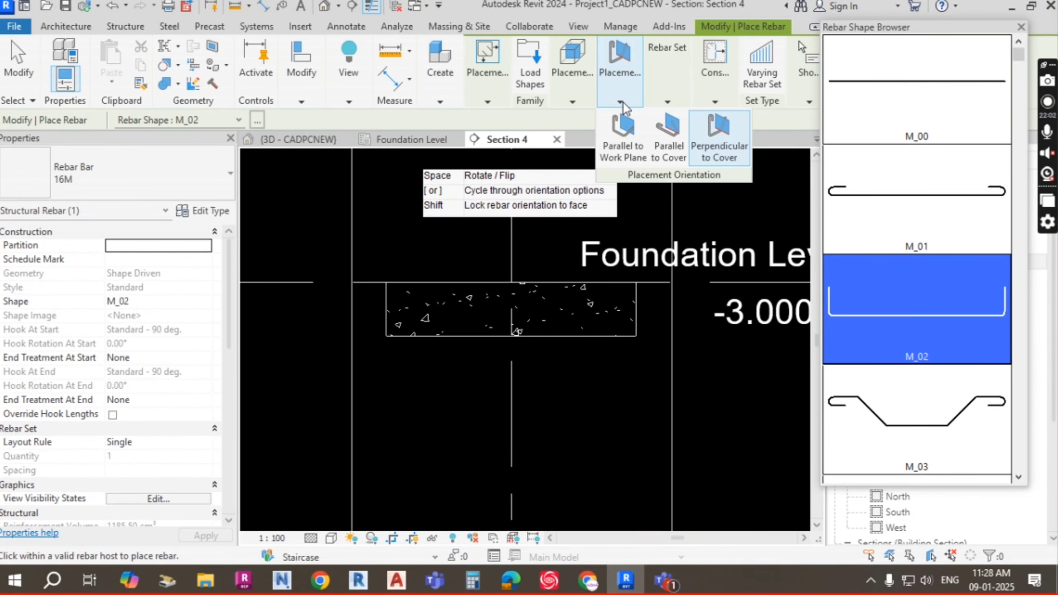
click(630, 148)
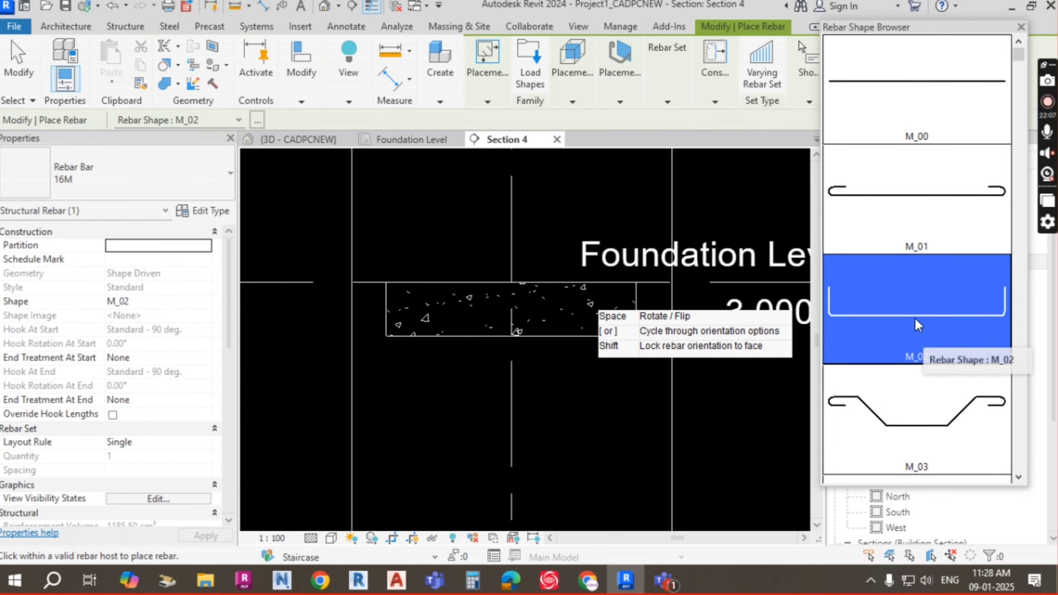
scroll(448, 306, up, 4)
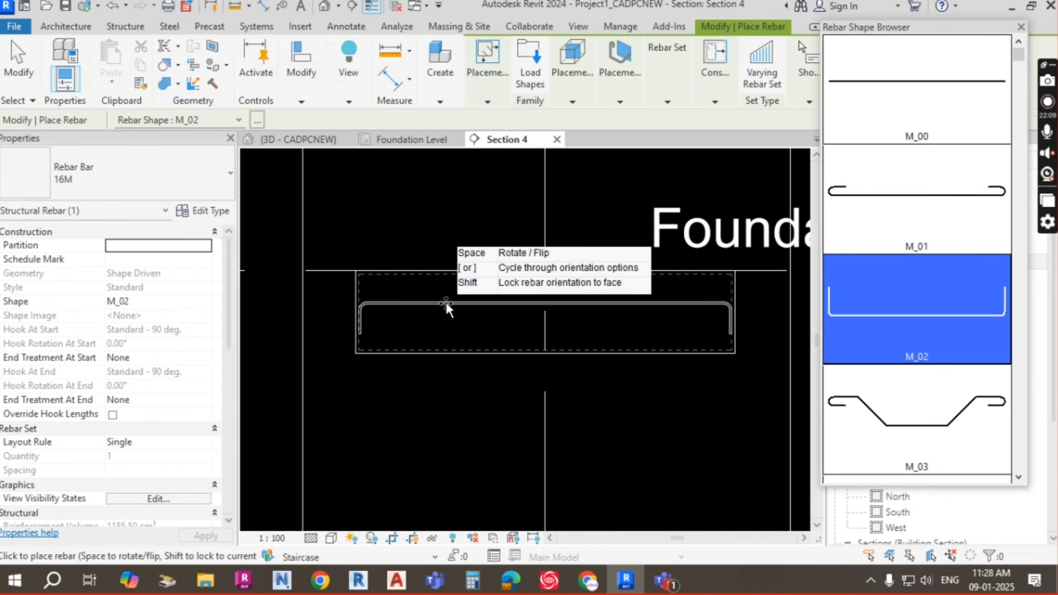
scroll(441, 287, up, 2)
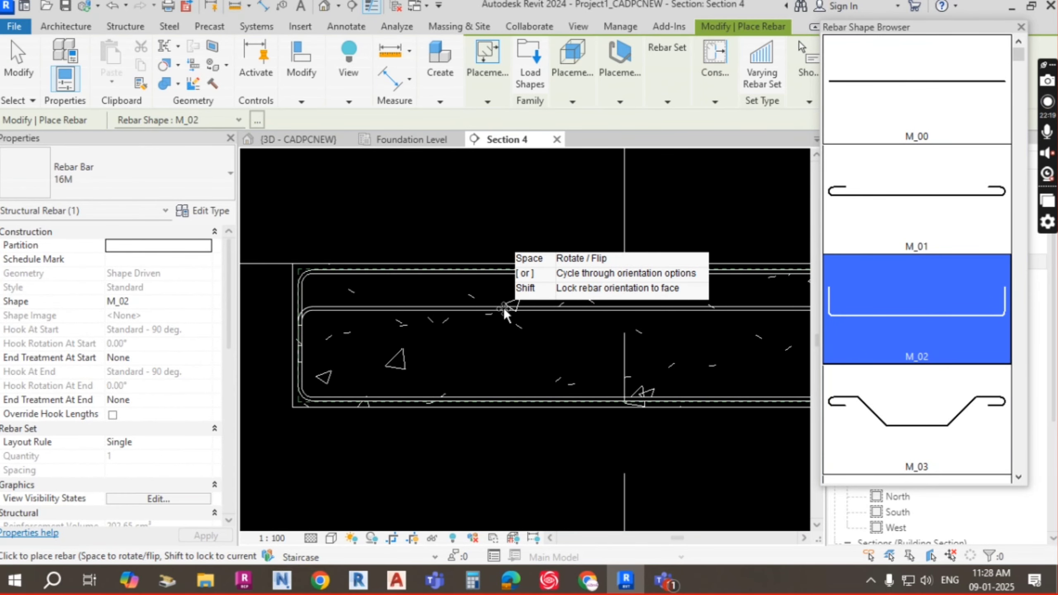
click(505, 315)
key(Escape)
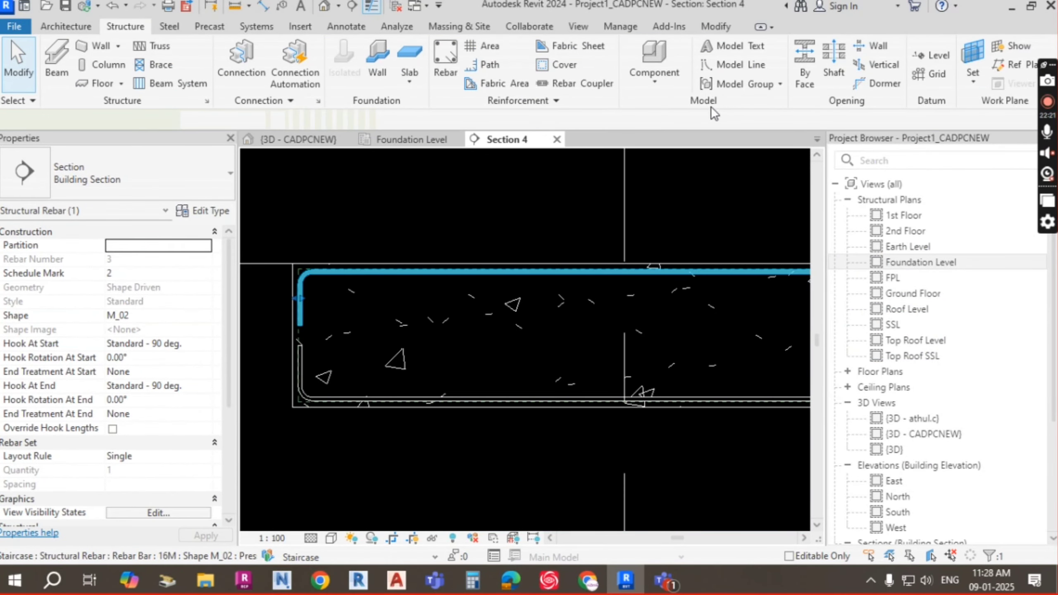
Distribute the top M_02 bar through the footing with a Maximum Spacing layout at 150 mm
click(713, 92)
click(790, 119)
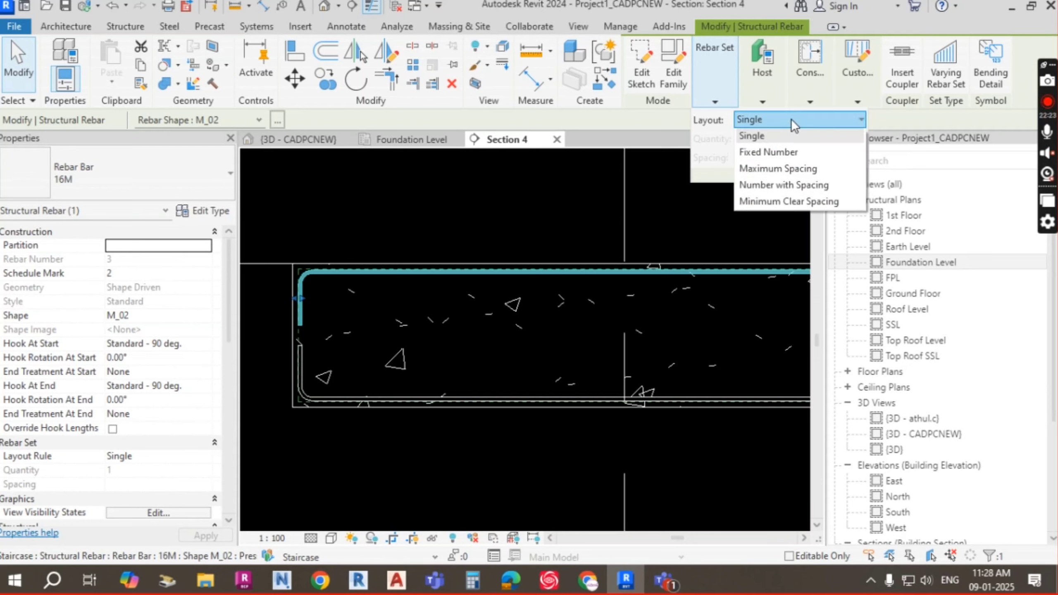
click(791, 169)
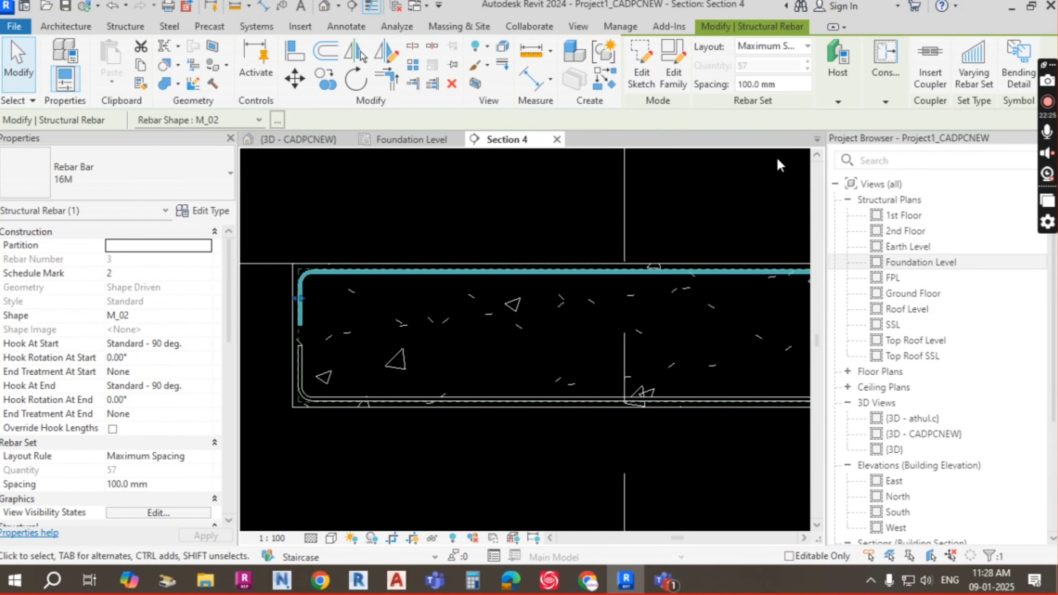
click(778, 161)
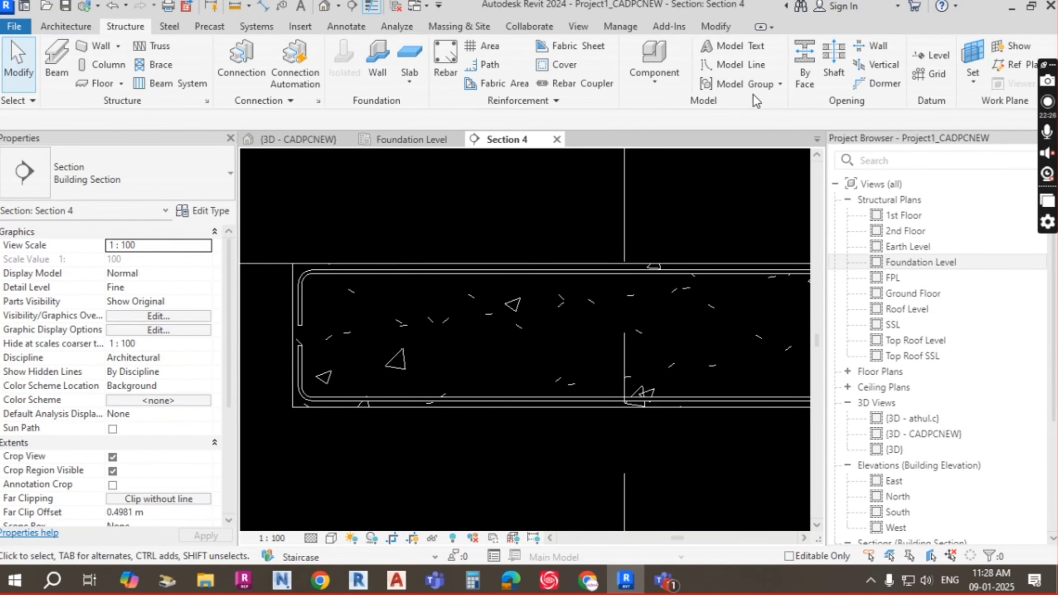
click(607, 273)
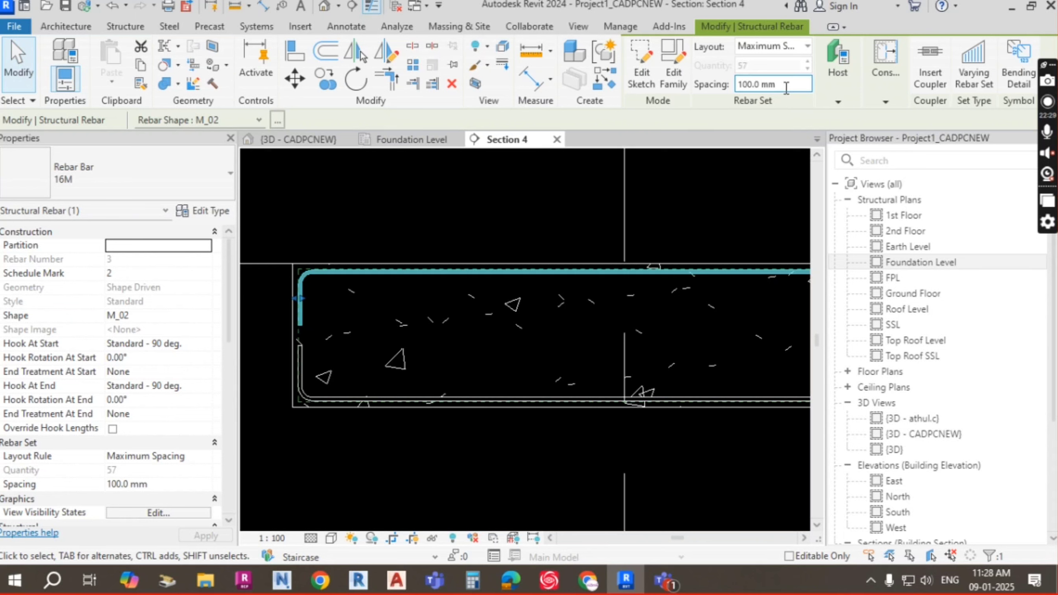
double_click(786, 85)
text(150)
key(Return)
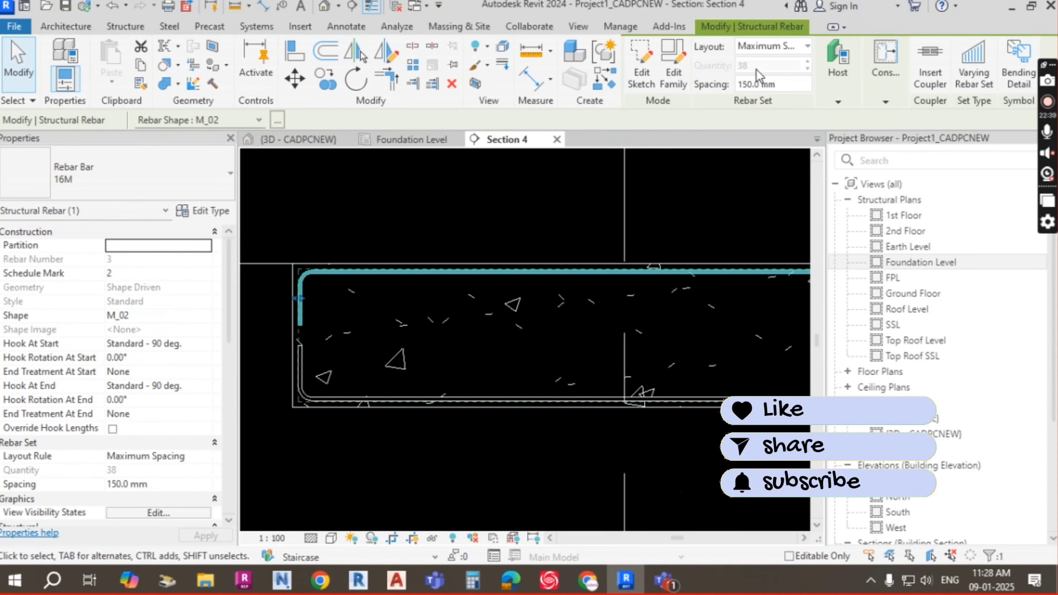
Distribute the bottom M_02 bar through the footing with a Maximum Spacing layout at 150 mm
click(640, 399)
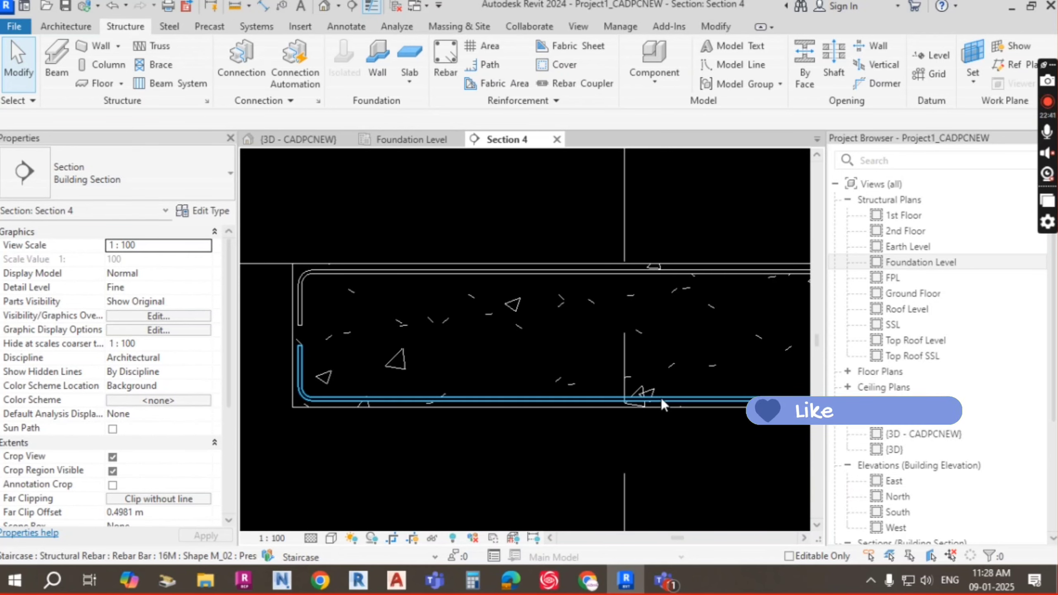
mouse_move(723, 104)
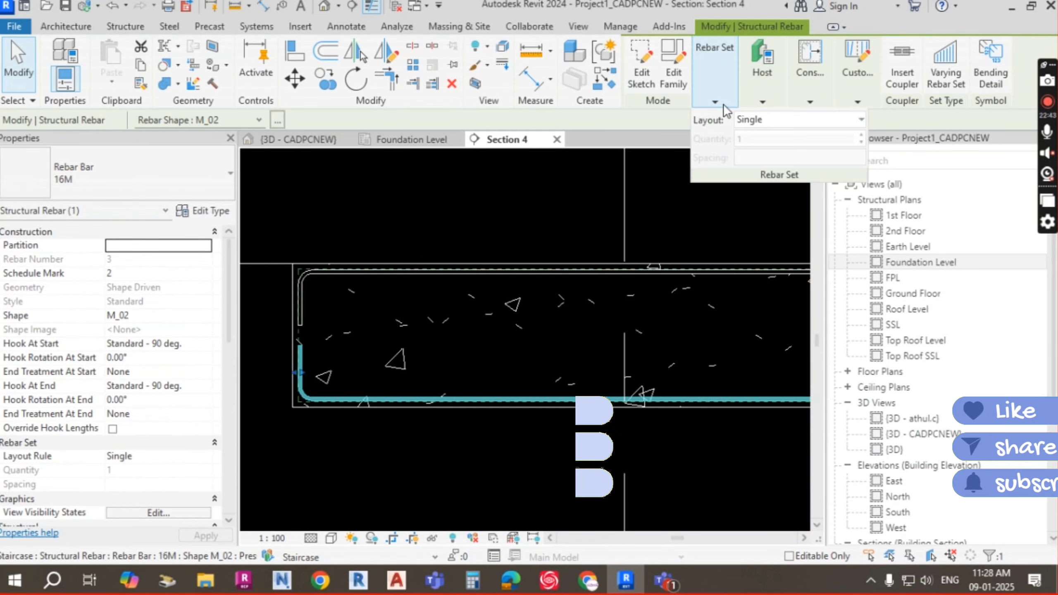
click(782, 120)
click(777, 169)
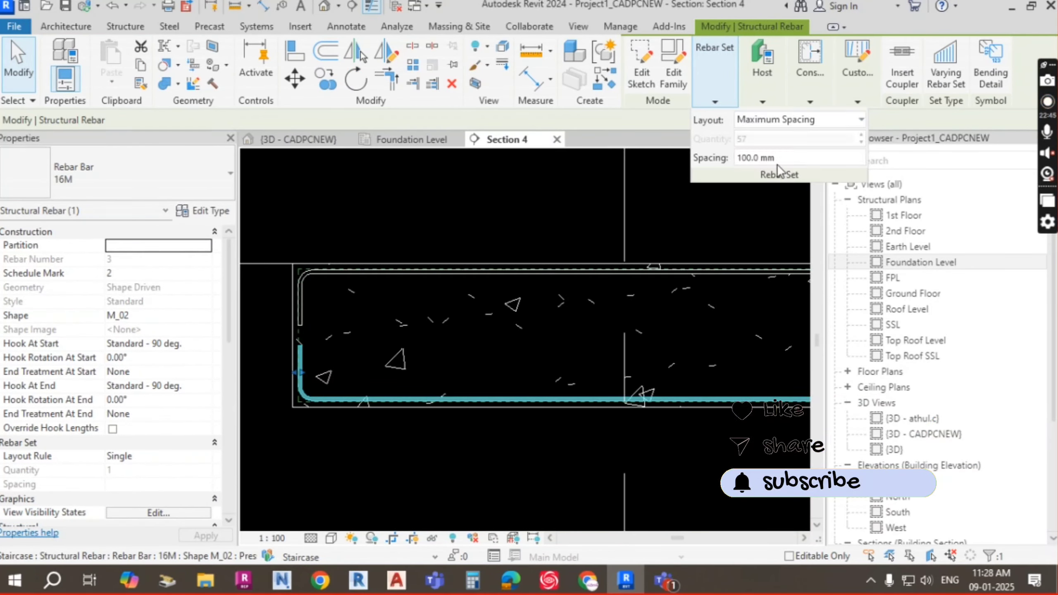
click(771, 85)
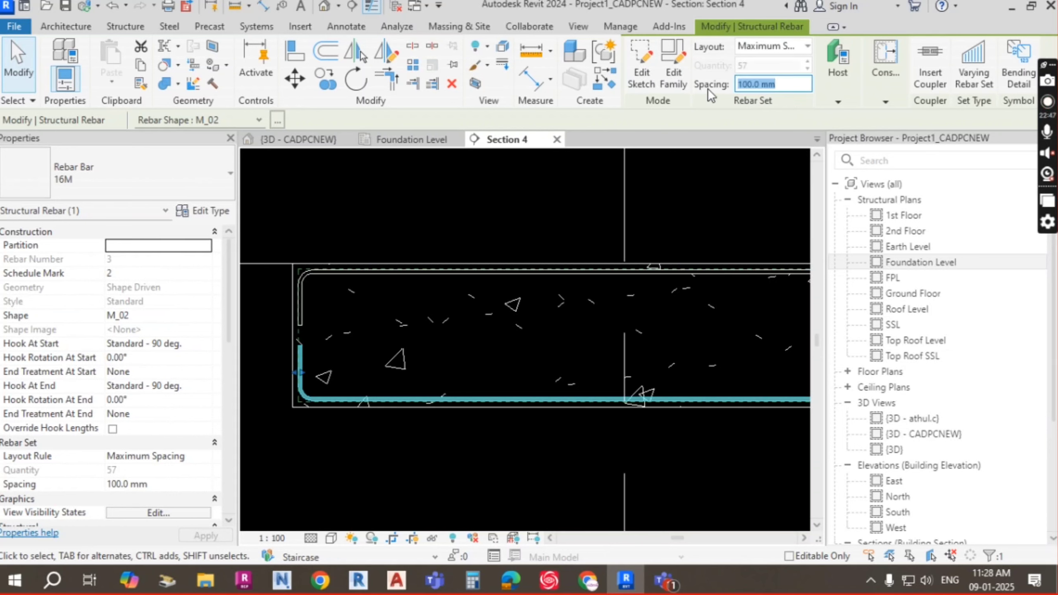
text(150)
key(Return)
key(Escape)
Place a 16M M_02 bar perpendicular to cover, just under the top bar at the footing's upper-left corner
scroll(543, 299, down, 2)
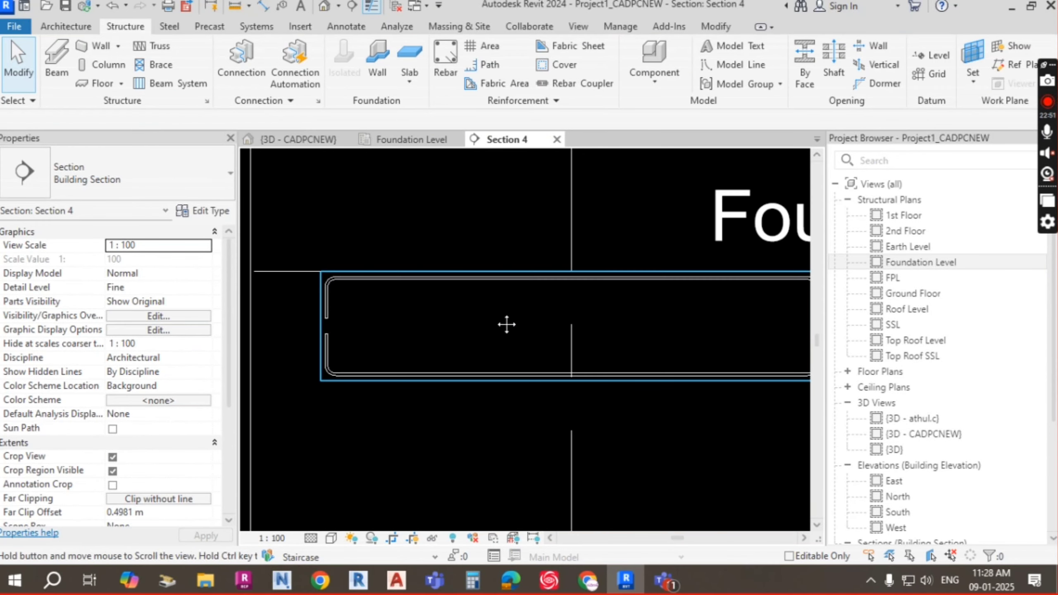
middle_drag(505, 324, 501, 217)
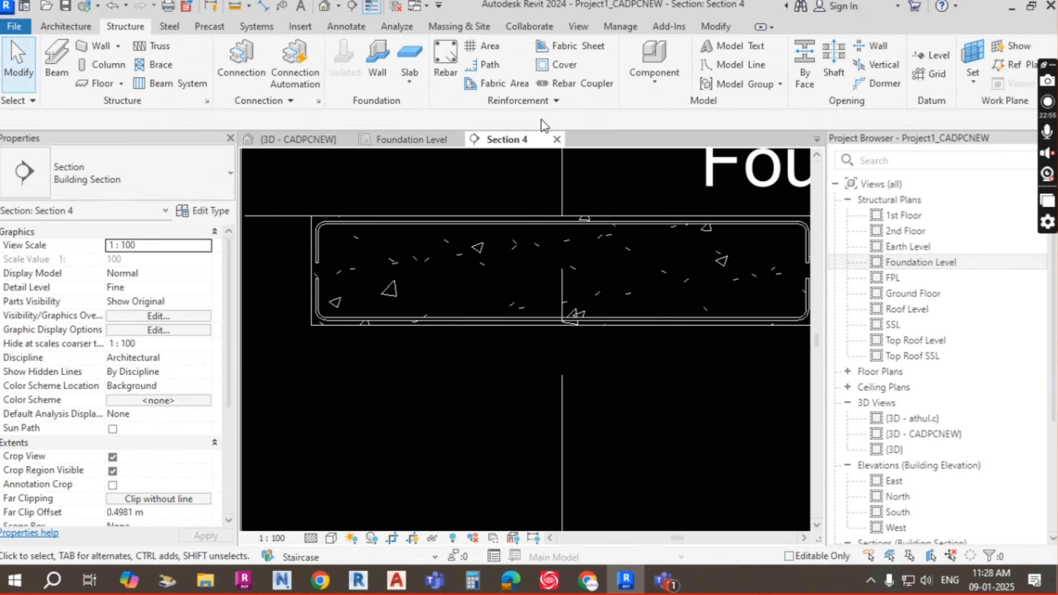
click(449, 72)
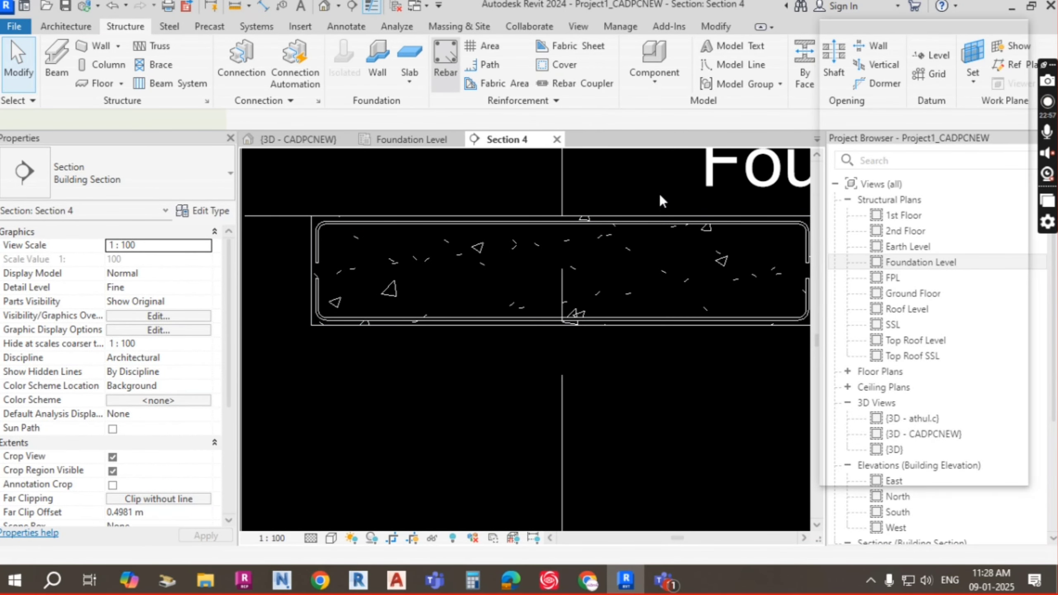
click(619, 102)
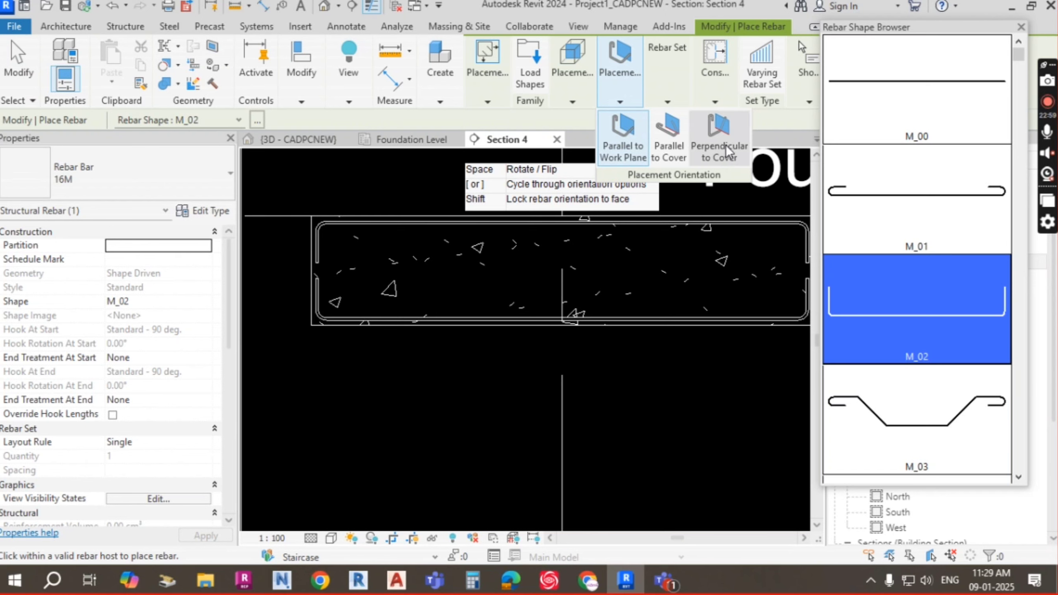
scroll(329, 233, up, 5)
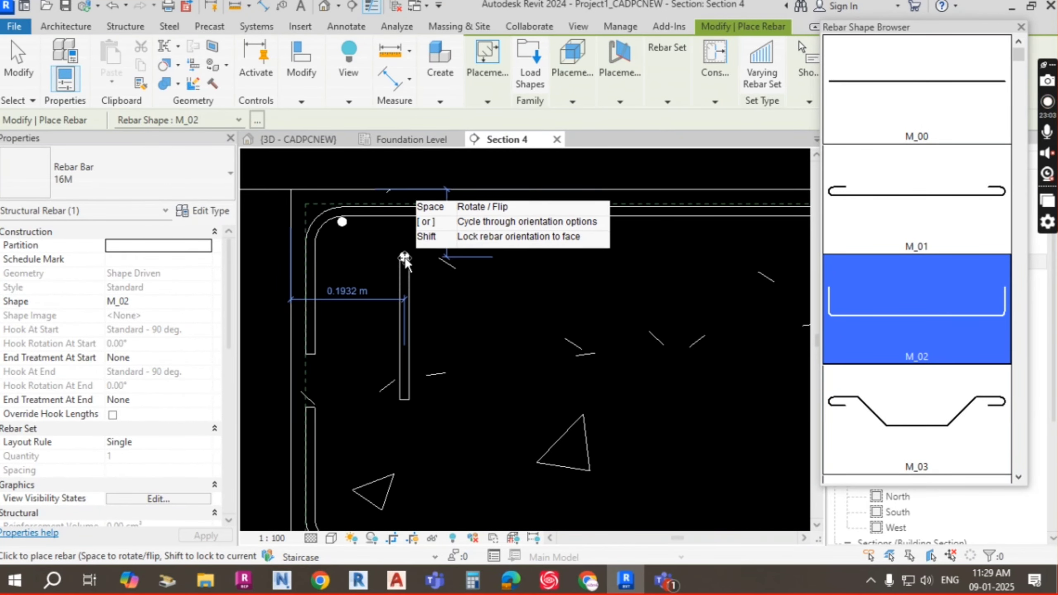
click(342, 221)
key(Escape)
Apply the Maximum Spacing layout to the perpendicular bar under the top reinforcement
click(342, 222)
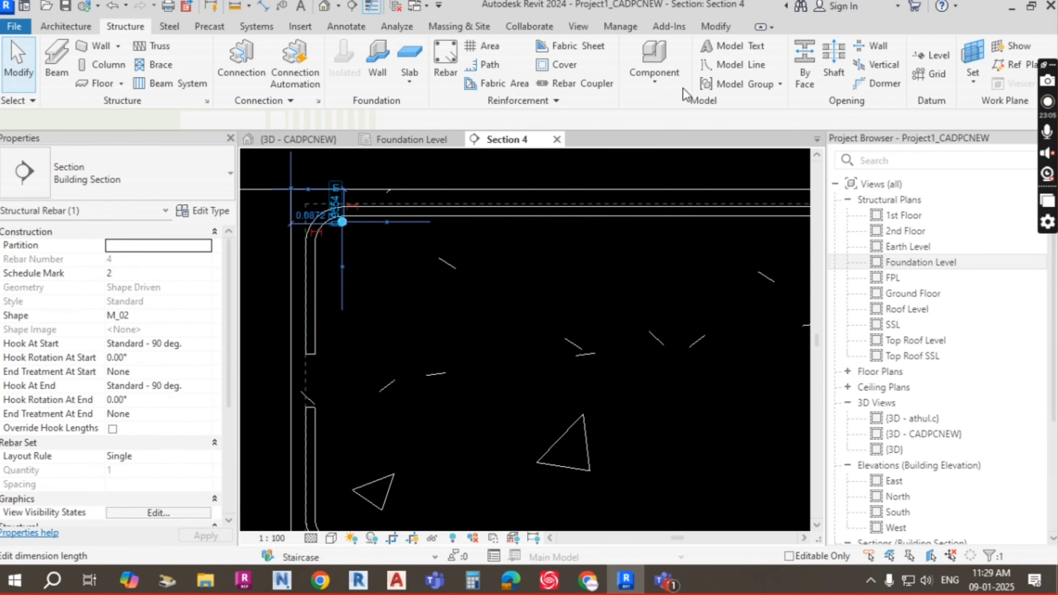
mouse_move(715, 100)
click(775, 121)
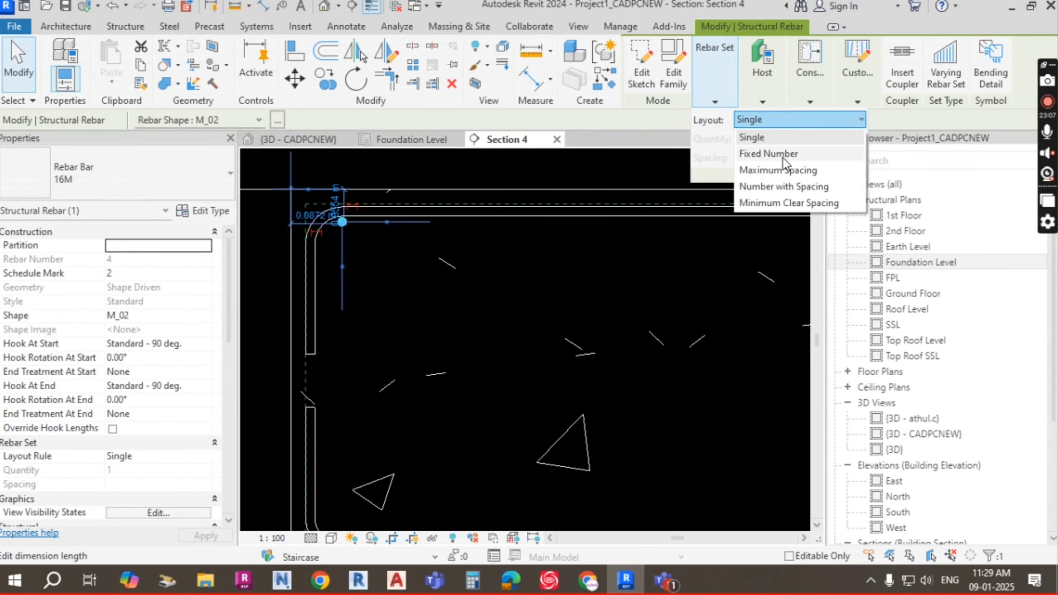
click(785, 167)
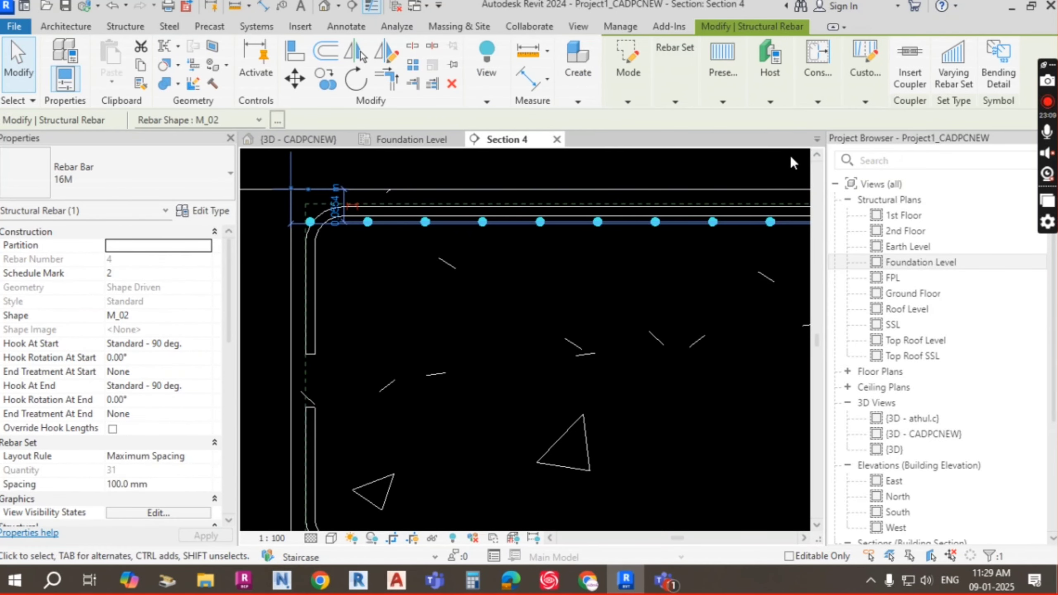
mouse_move(679, 99)
double_click(749, 161)
text(1)
key(Return)
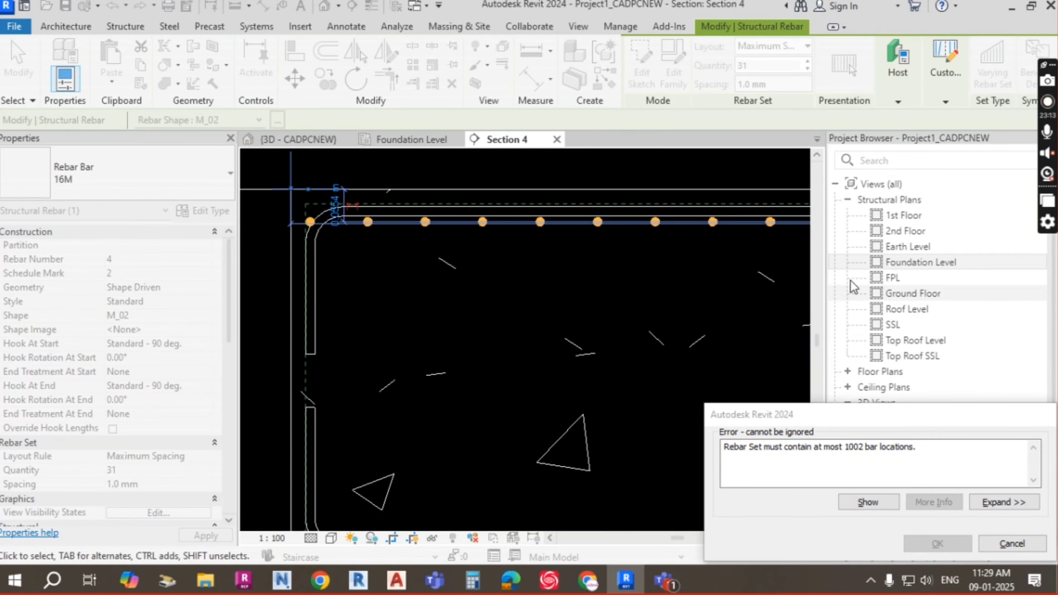
click(1011, 543)
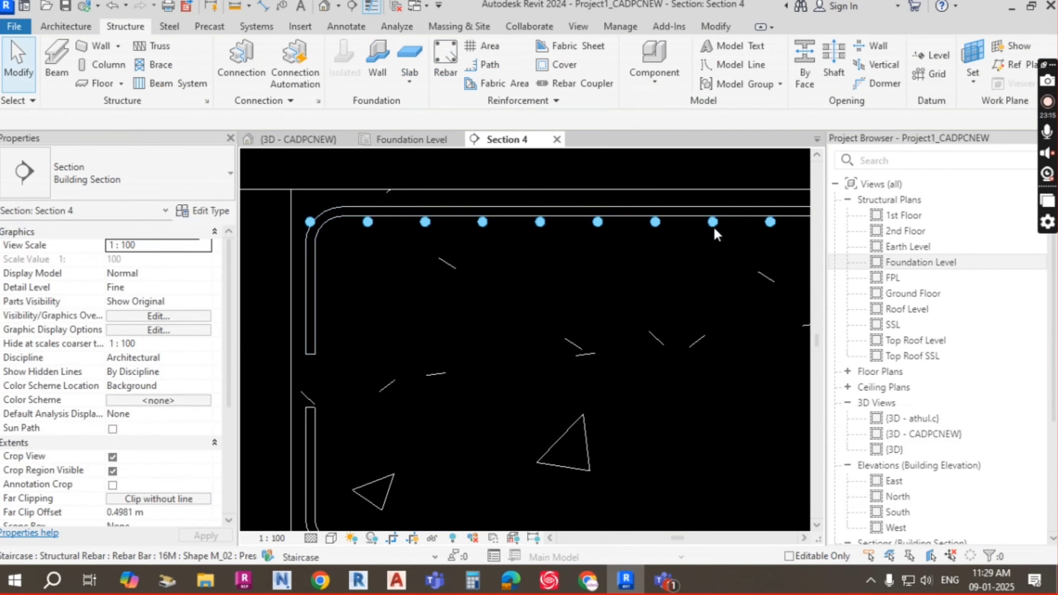
Set the spacing of the perpendicular top bar set to 150 mm
click(675, 101)
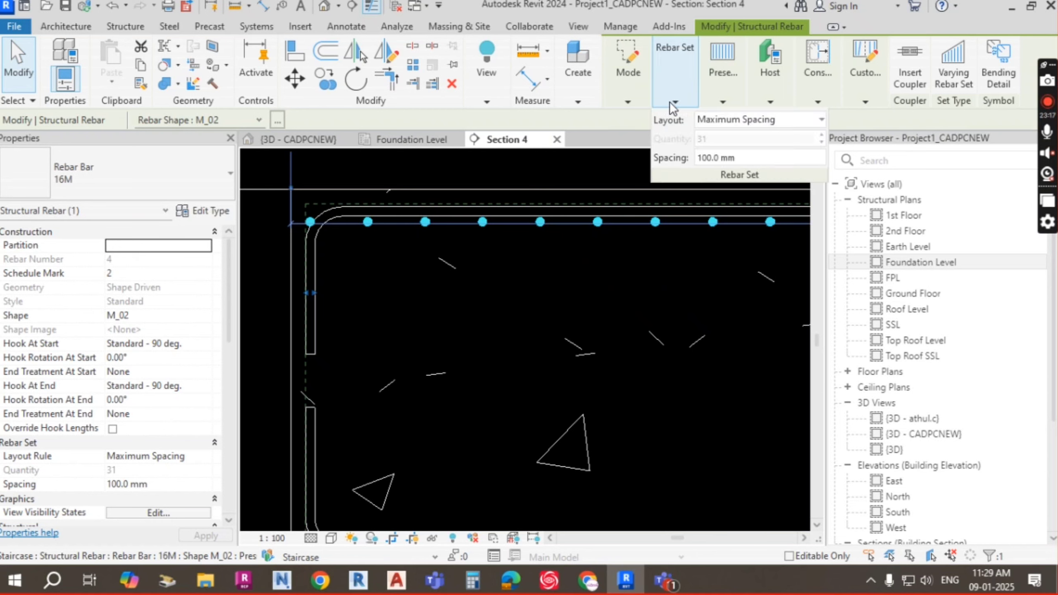
drag(731, 159, 688, 161)
text(150)
key(Return)
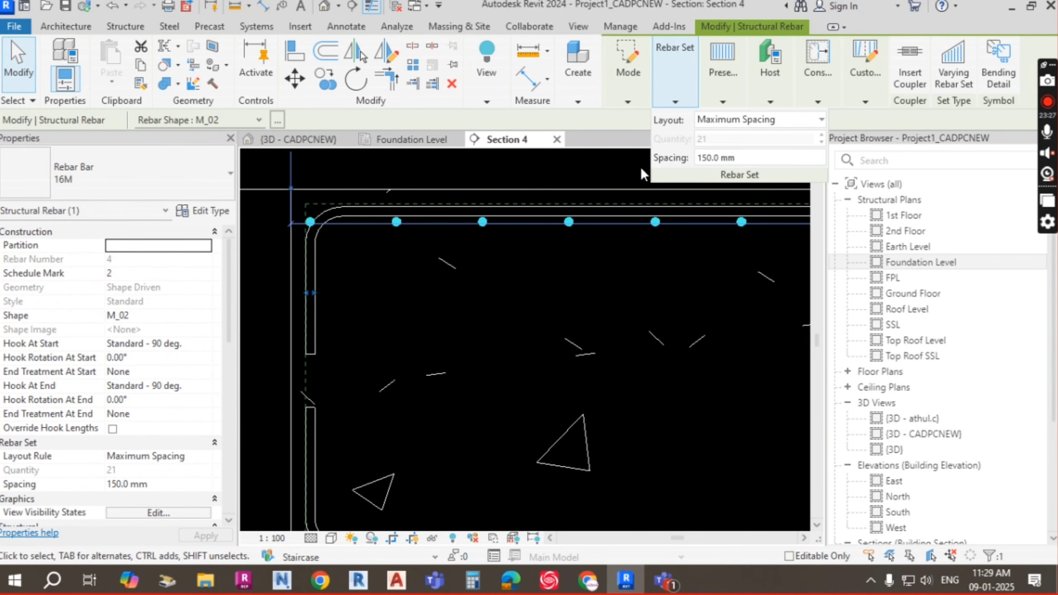
key(Escape)
Place a 16M M_02 bar perpendicular to cover, just above the bottom bar at the footing's lower-left corner
scroll(568, 190, down, 4)
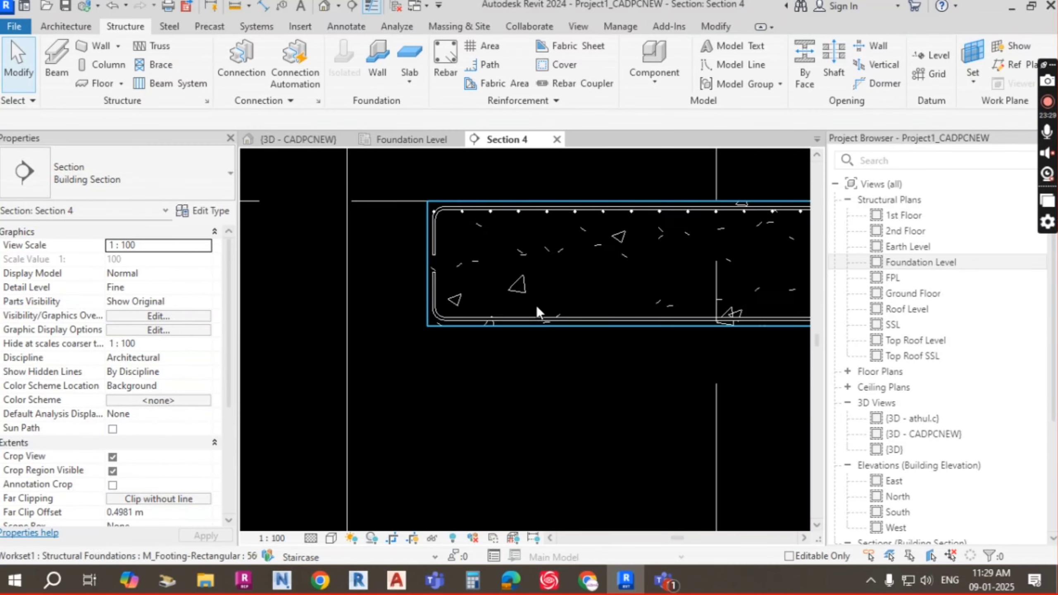
scroll(543, 313, up, 1)
click(675, 88)
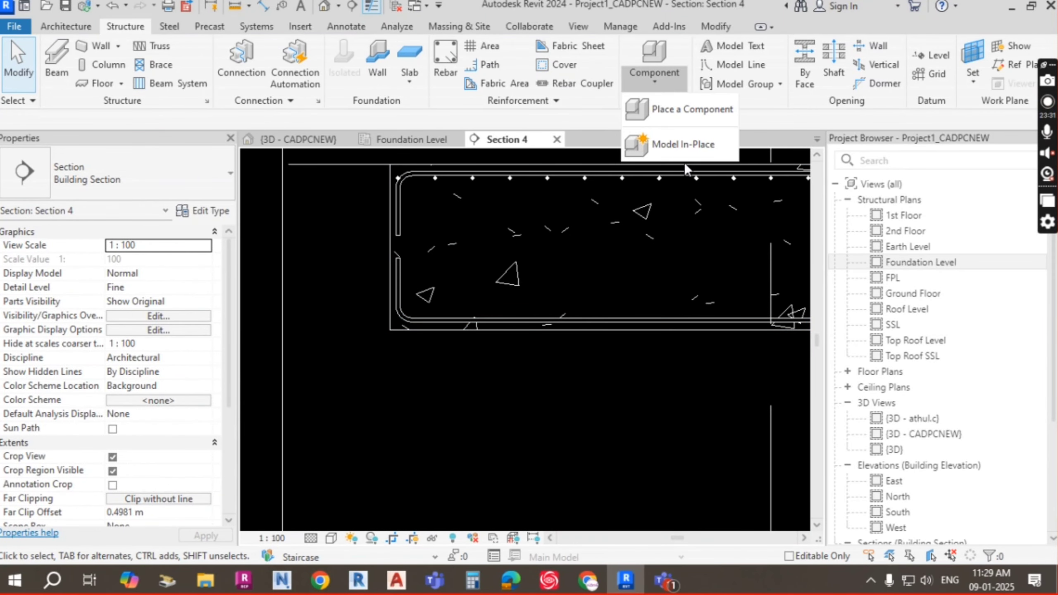
click(456, 79)
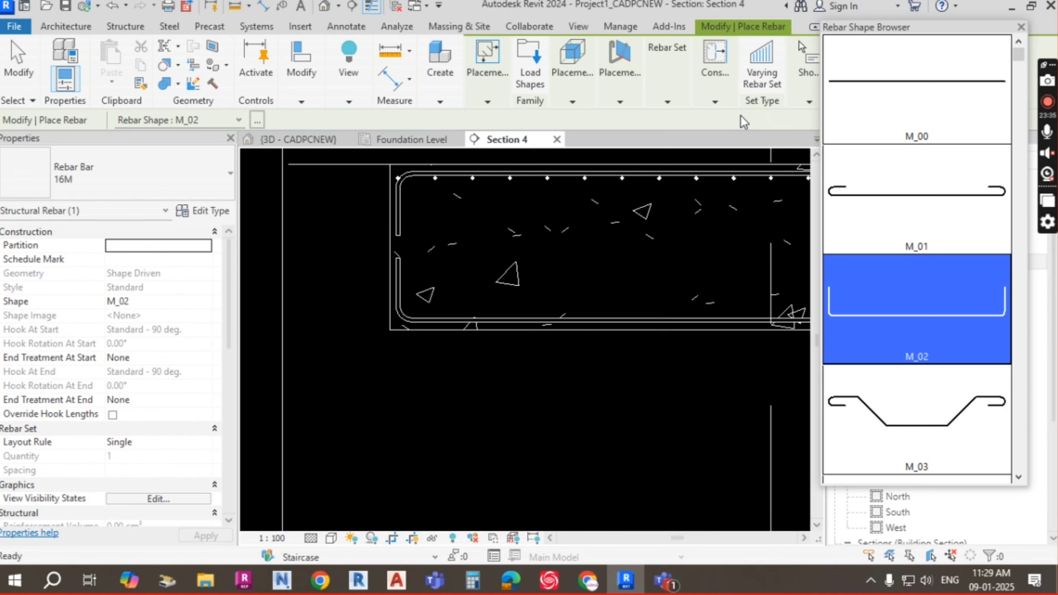
click(622, 102)
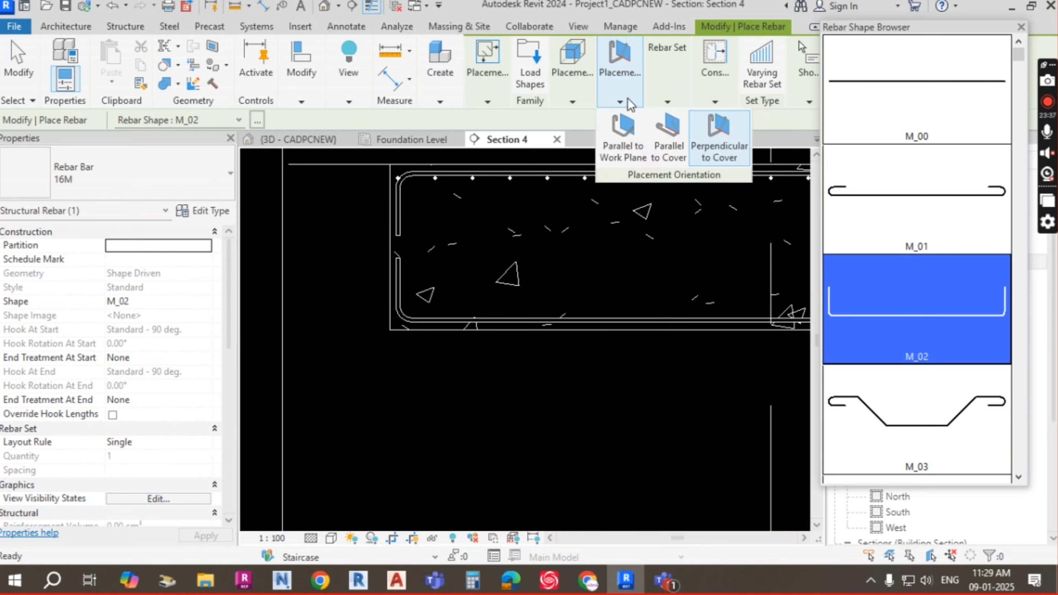
scroll(407, 313, up, 6)
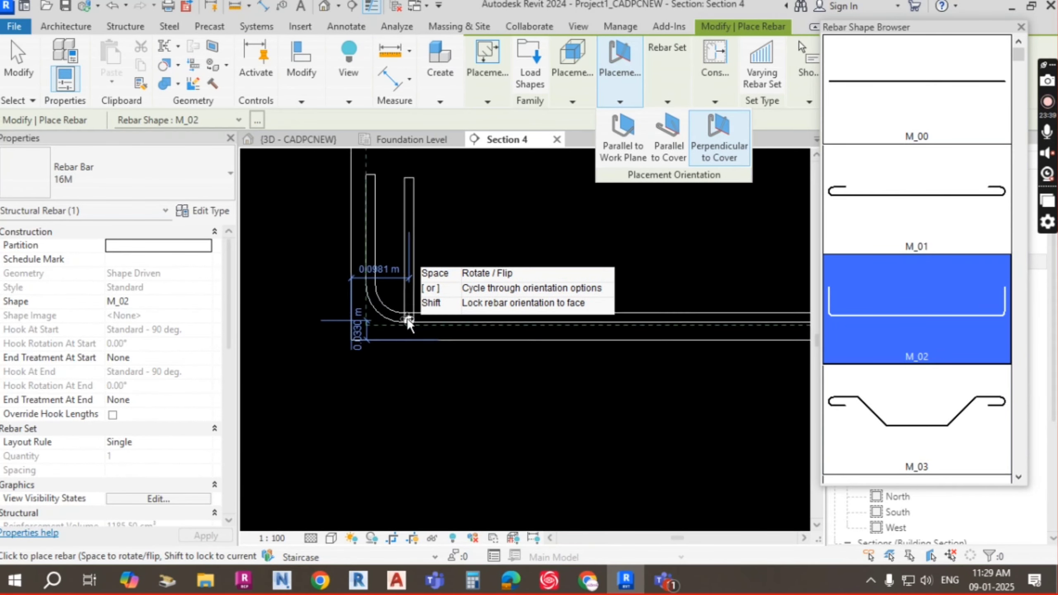
click(407, 311)
key(Escape)
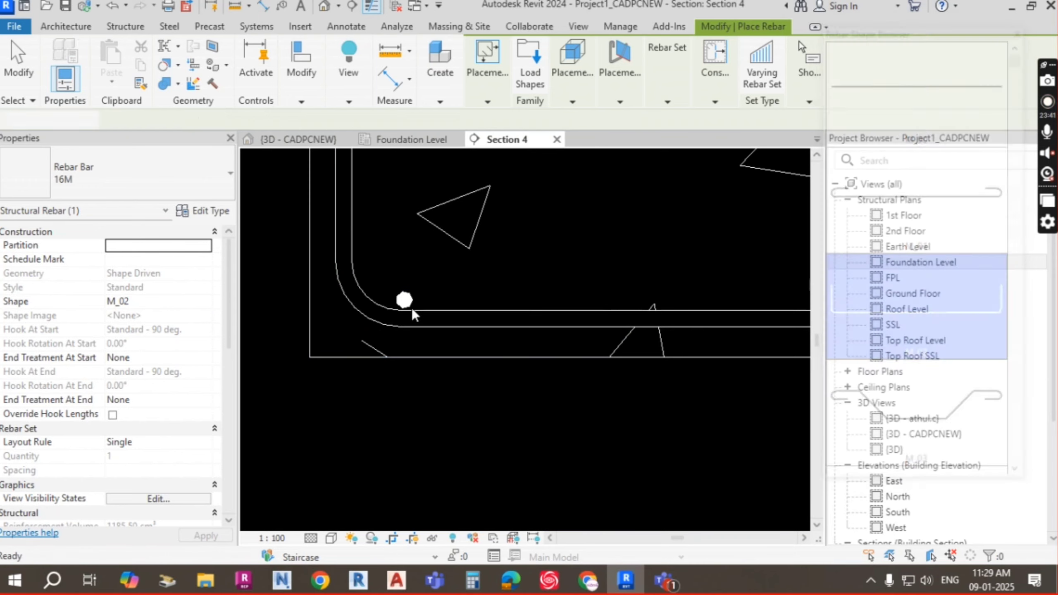
Apply the Maximum Spacing layout to the perpendicular bar above the bottom reinforcement
click(406, 300)
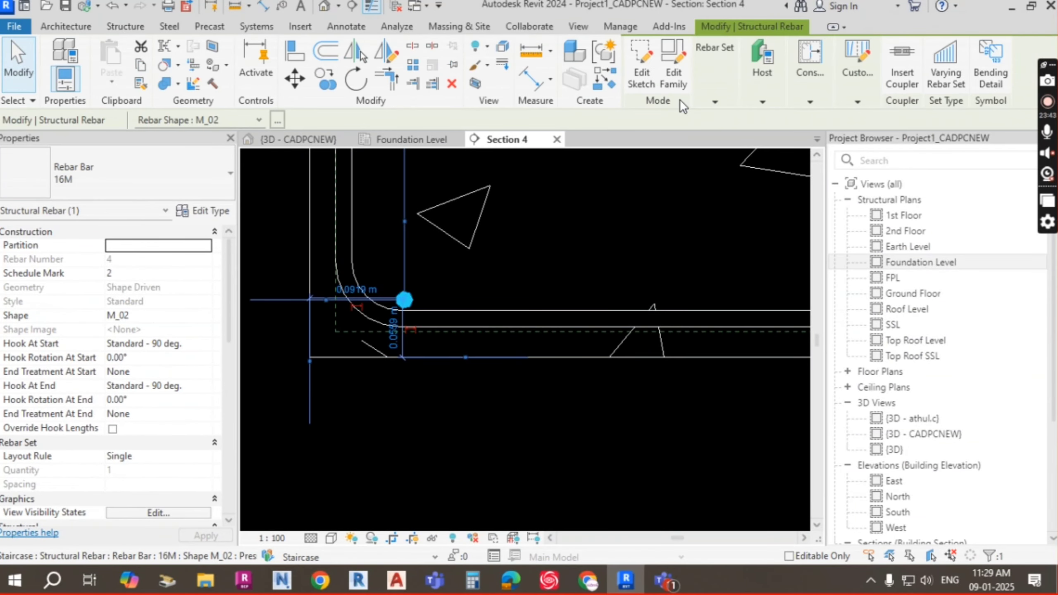
click(715, 102)
click(778, 121)
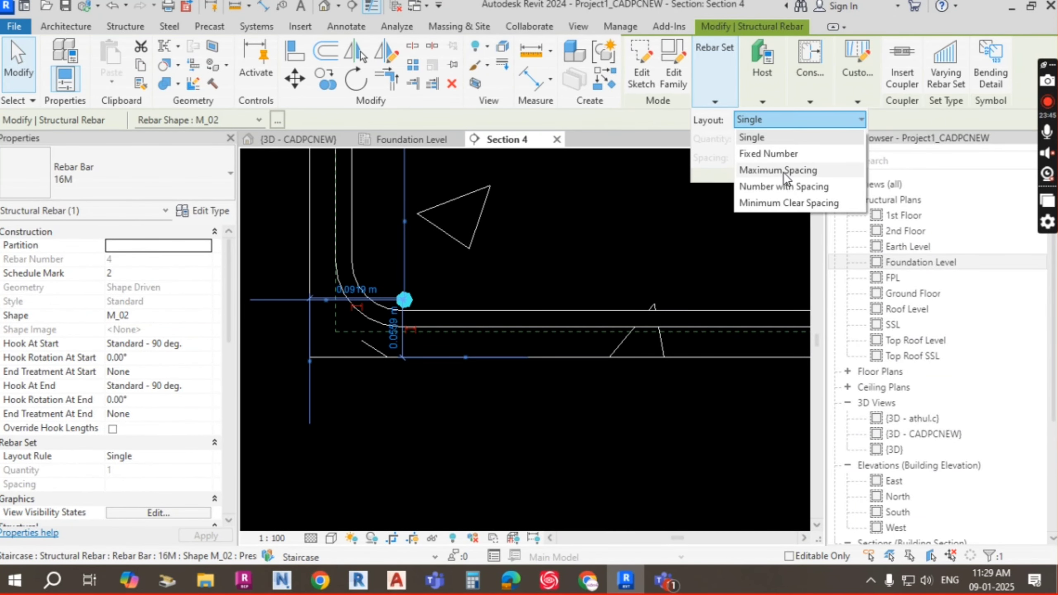
click(784, 171)
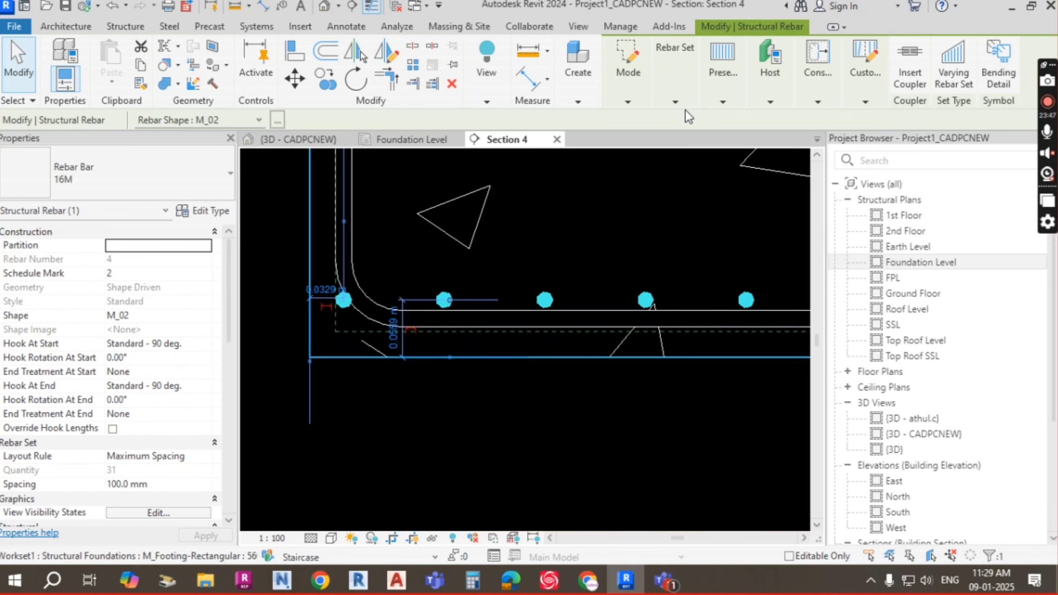
Set the spacing of the perpendicular bottom bar set to 150 mm and check its layout settings
click(679, 106)
drag(745, 158, 680, 160)
text(150)
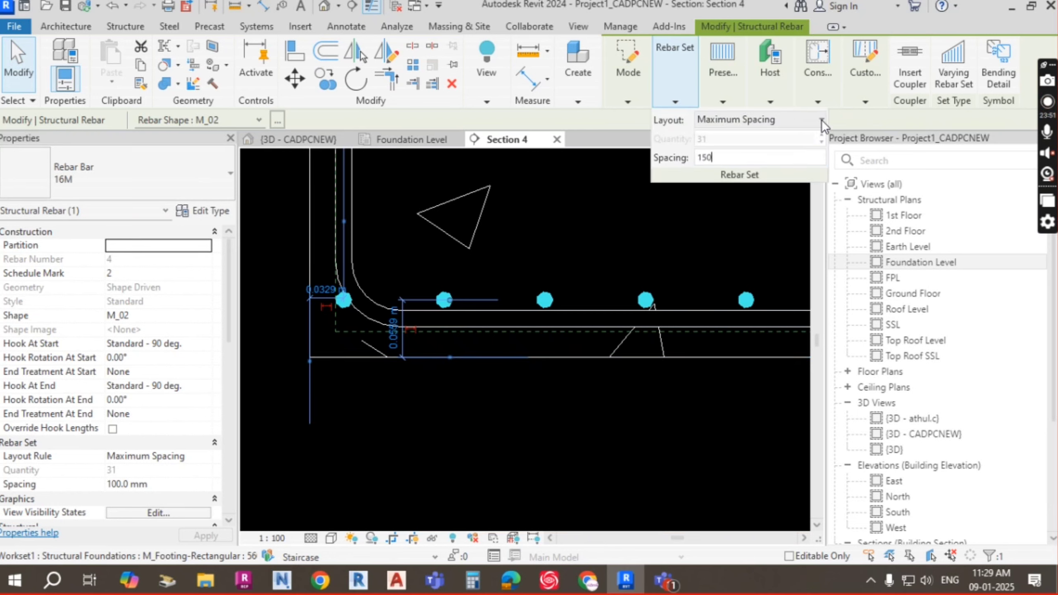
click(842, 115)
click(680, 238)
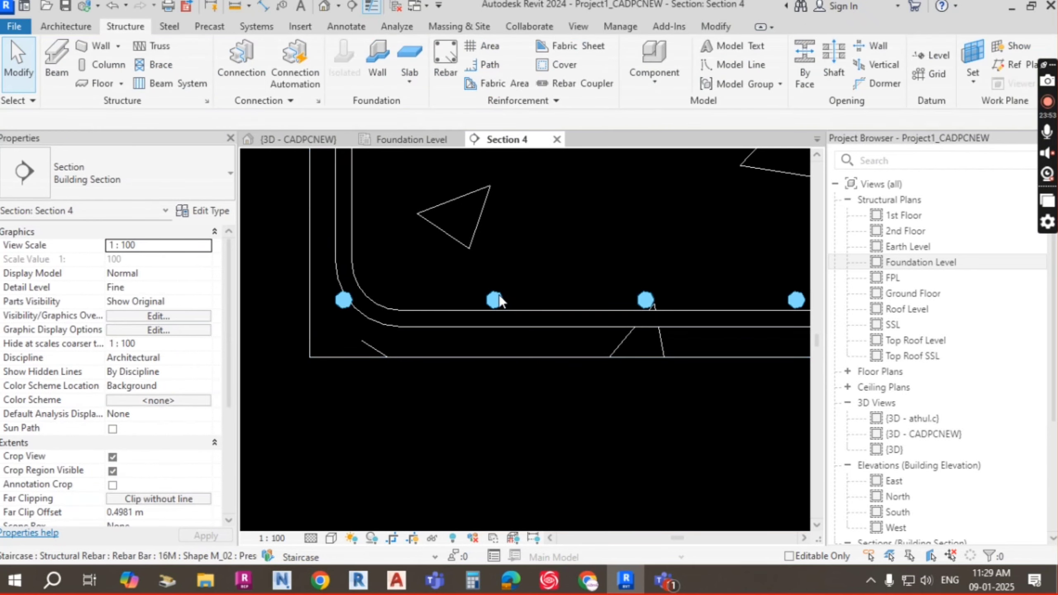
click(499, 294)
click(673, 103)
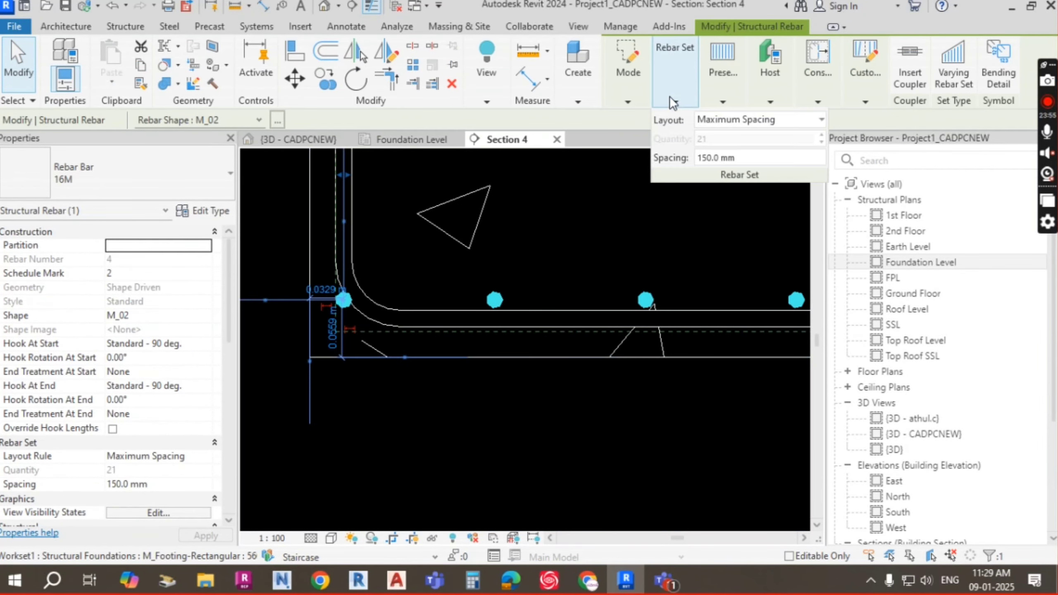
scroll(456, 267, down, 3)
click(456, 266)
Show the footing's four top and bottom bar sets unobscured in all three 3D views
scroll(491, 269, up, 5)
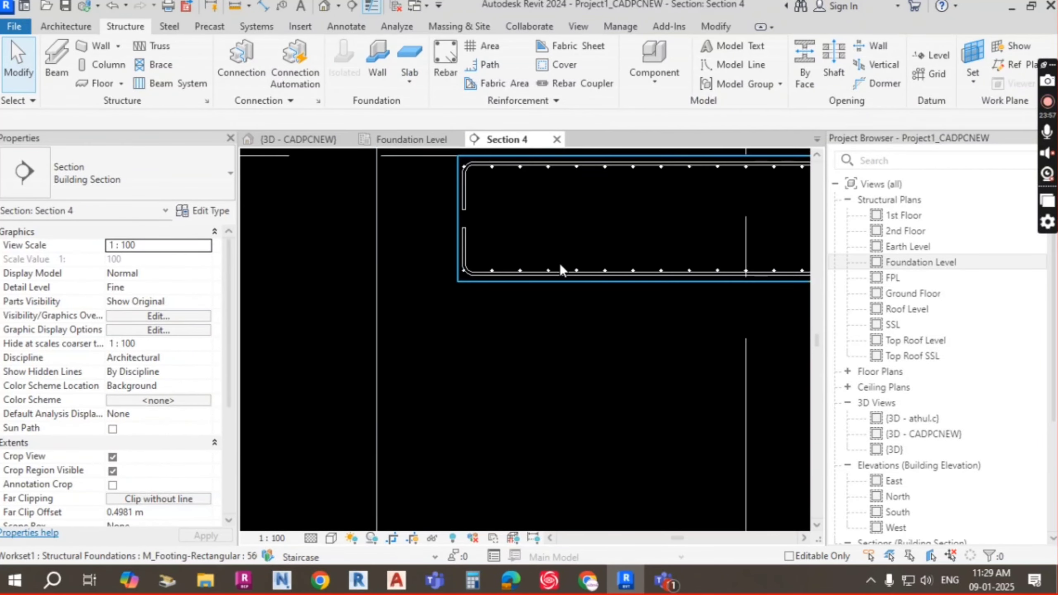
scroll(483, 258, up, 2)
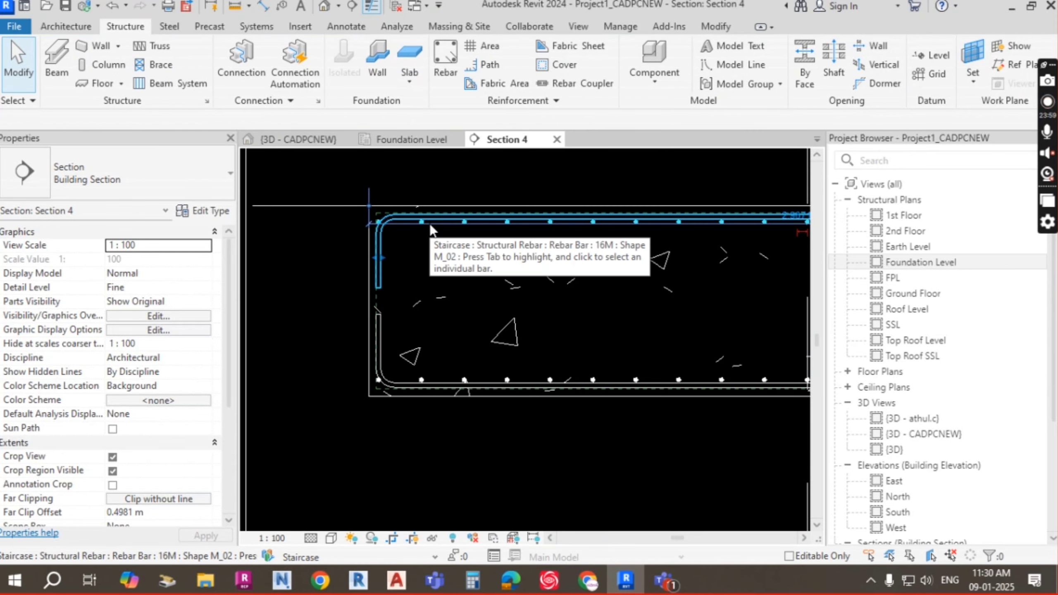
click(416, 221)
click(398, 220)
scroll(399, 250, up, 3)
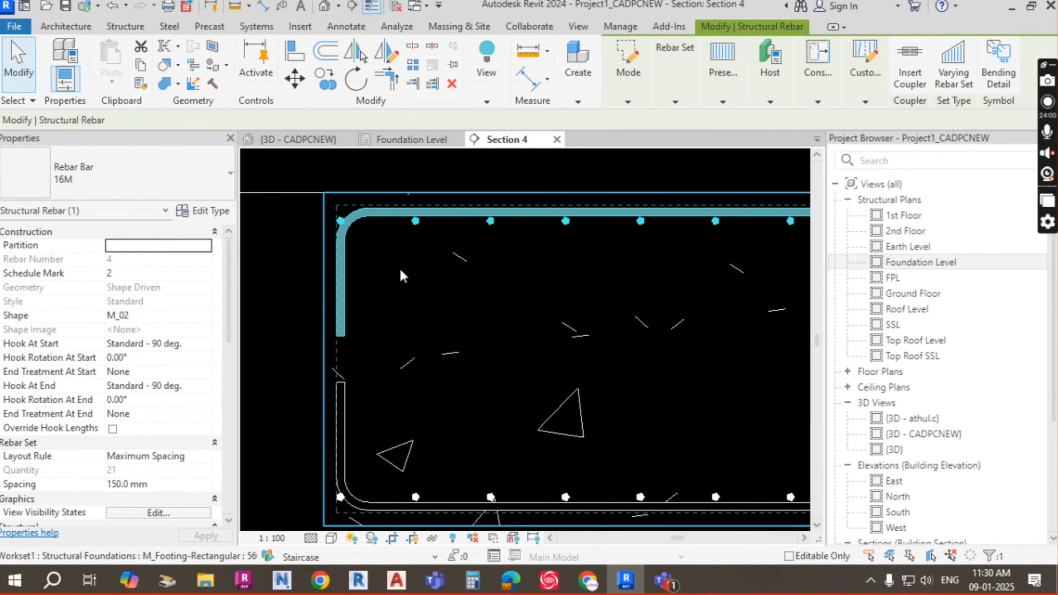
ctrl+click(348, 402)
ctrl+click(347, 400)
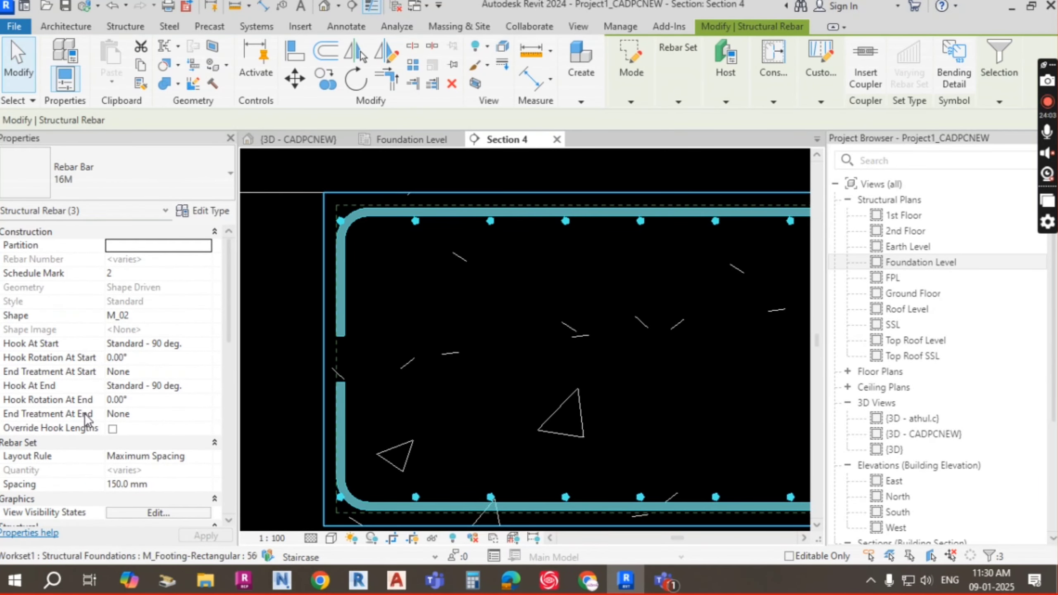
scroll(99, 425, down, 3)
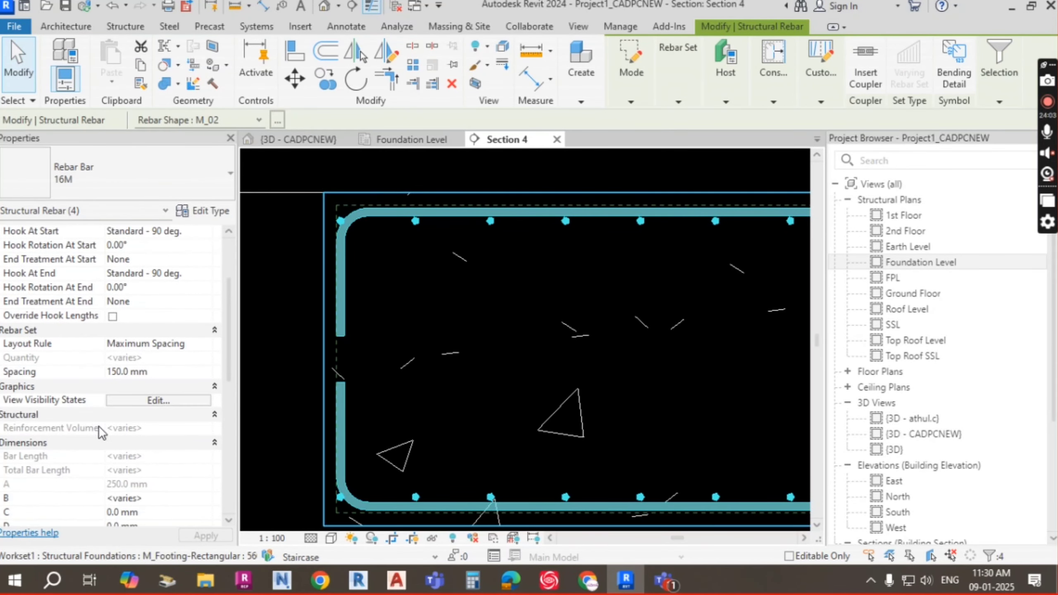
click(151, 402)
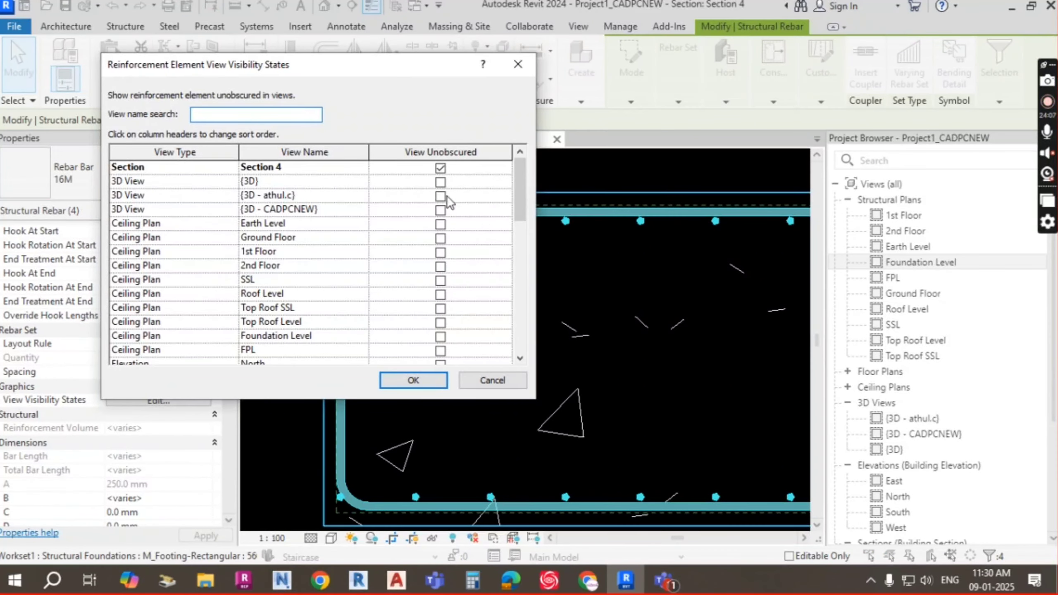
click(440, 183)
click(440, 196)
click(440, 210)
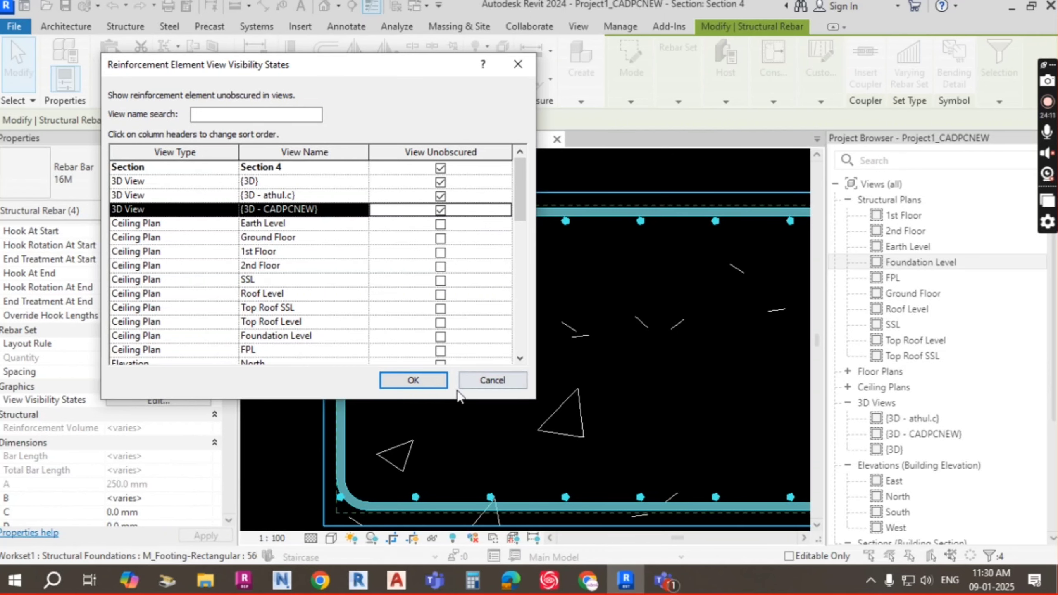
click(413, 380)
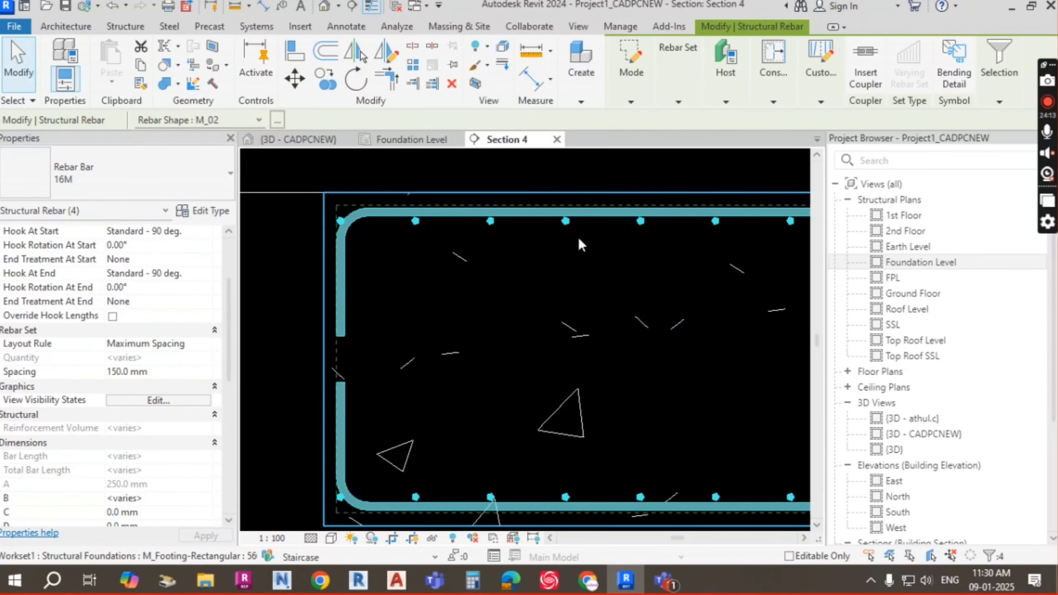
Extend the section box in the {3D - CADPCNEW} view to take in the neighbouring footings, trimming its empty end
scroll(528, 243, down, 3)
scroll(528, 246, down, 3)
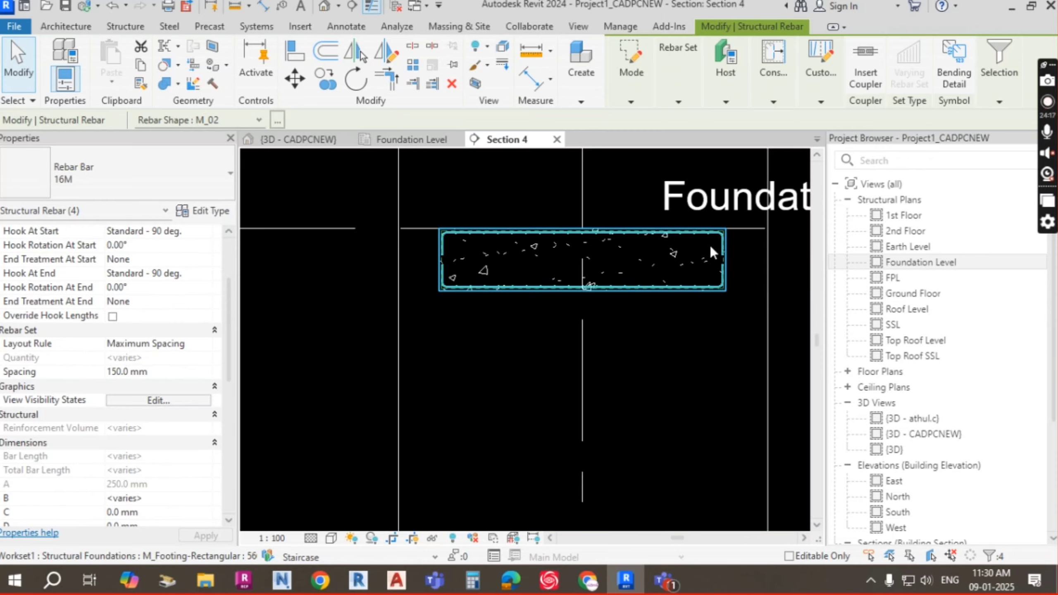
click(472, 171)
click(316, 143)
scroll(527, 261, down, 5)
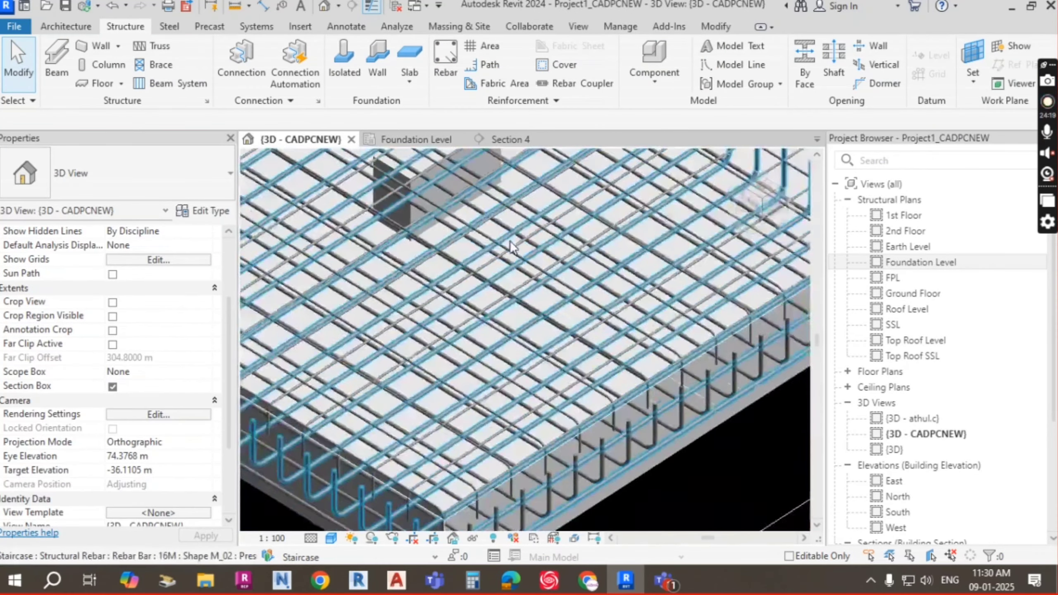
scroll(527, 262, down, 5)
click(462, 288)
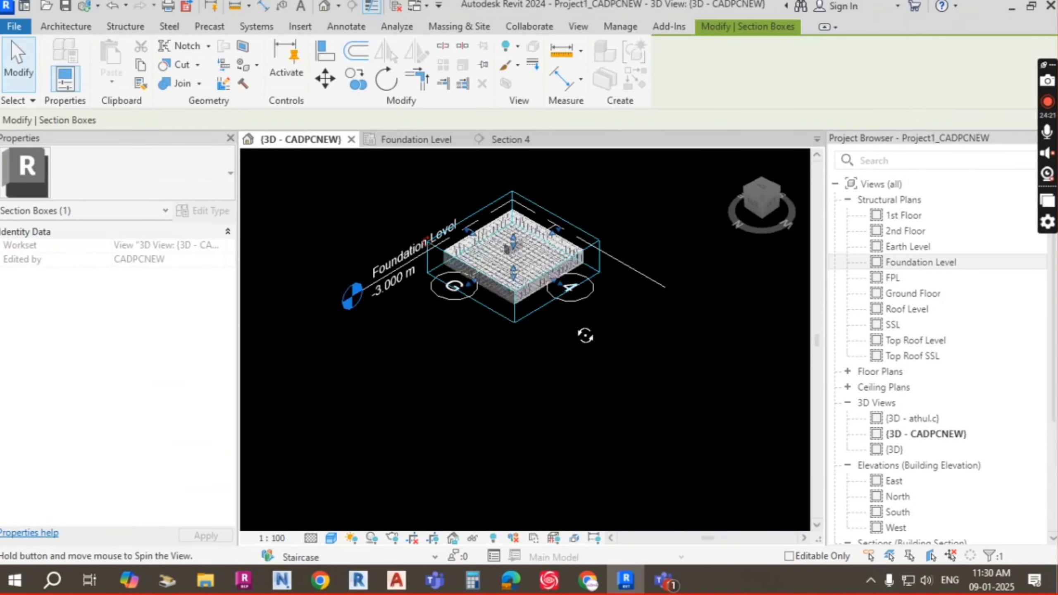
drag(469, 275, 337, 325)
middle_drag(557, 313, 432, 378)
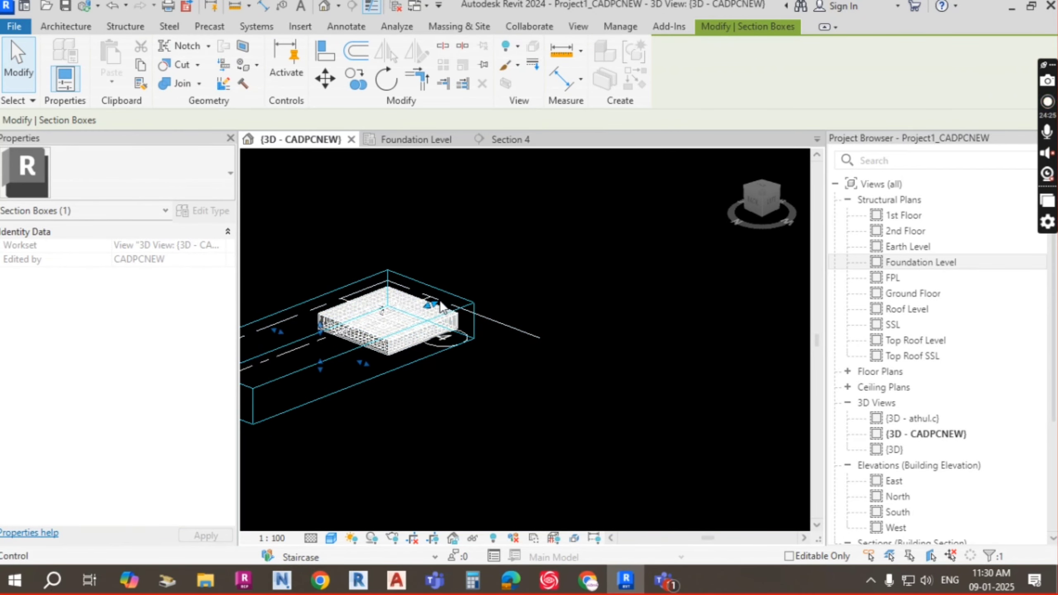
drag(431, 305, 625, 208)
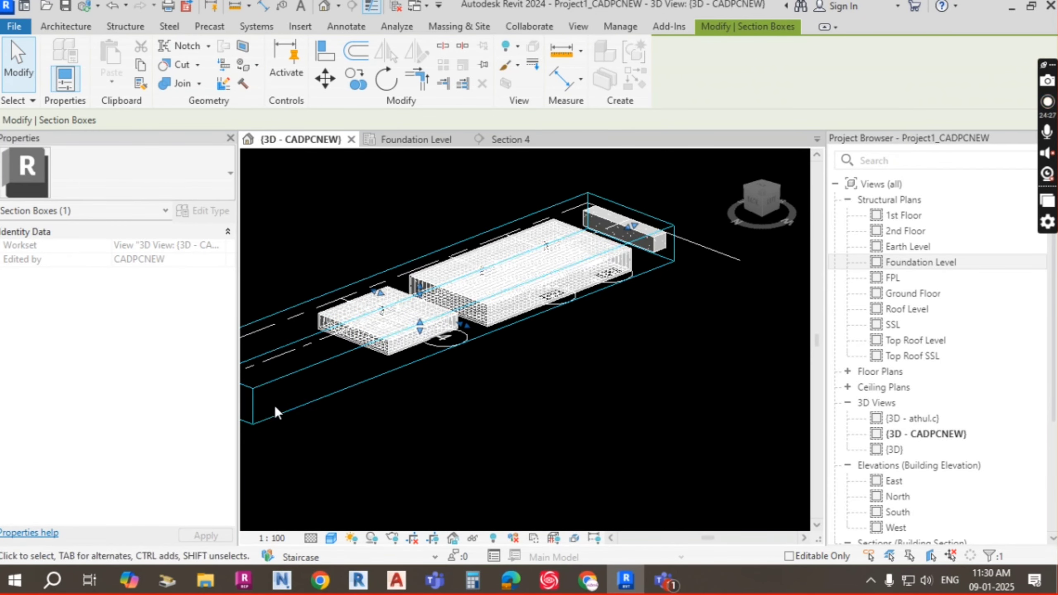
middle_drag(276, 413, 341, 390)
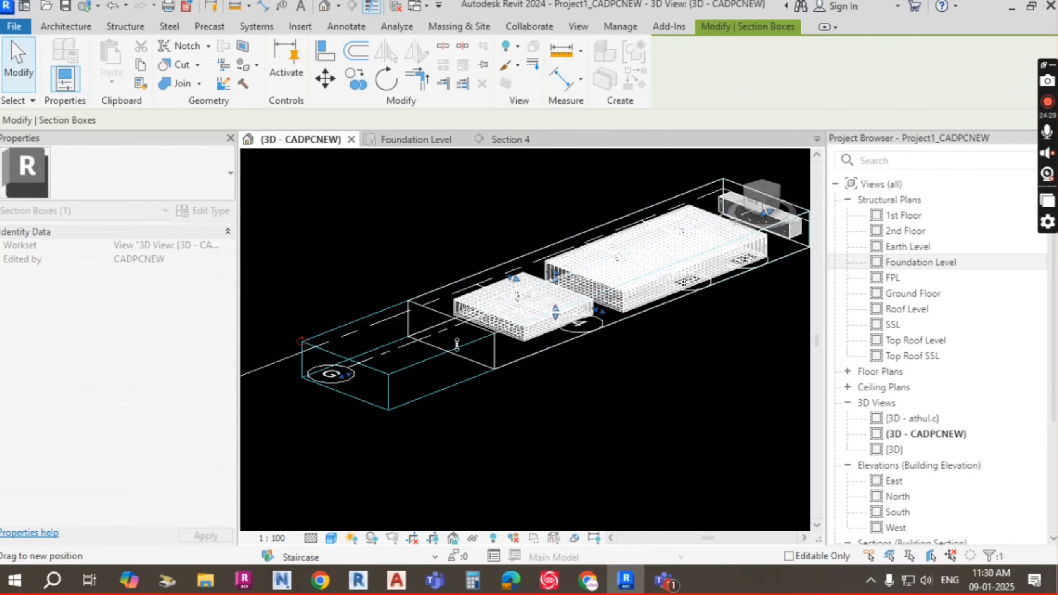
Examine the top and bottom reinforcement of the combined footing near grids 2 and 3 from several angles in 3D
scroll(651, 301, up, 5)
scroll(589, 268, up, 5)
key(Escape)
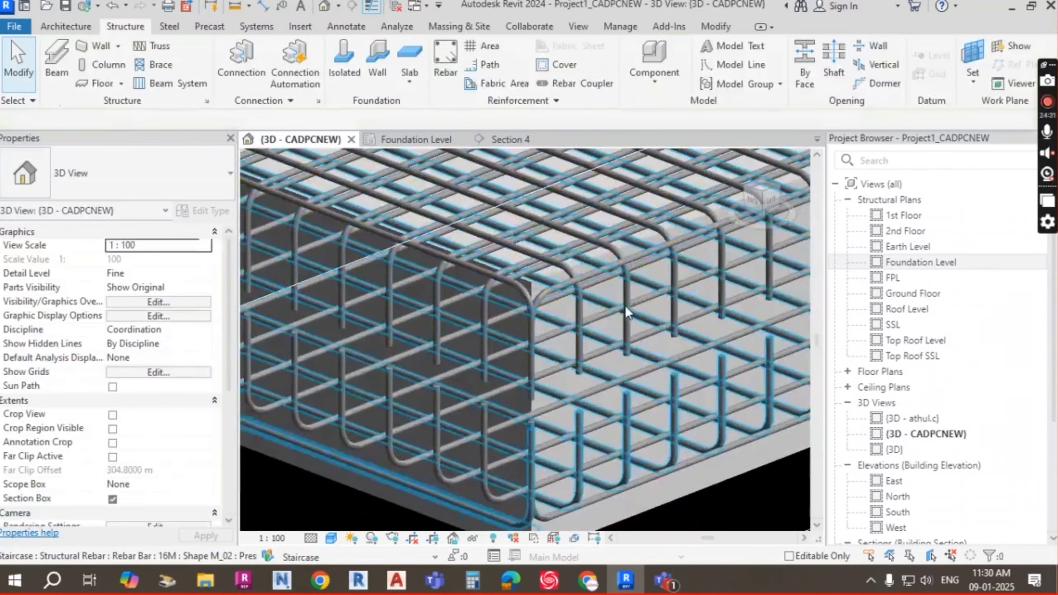
click(498, 331)
scroll(521, 338, down, 6)
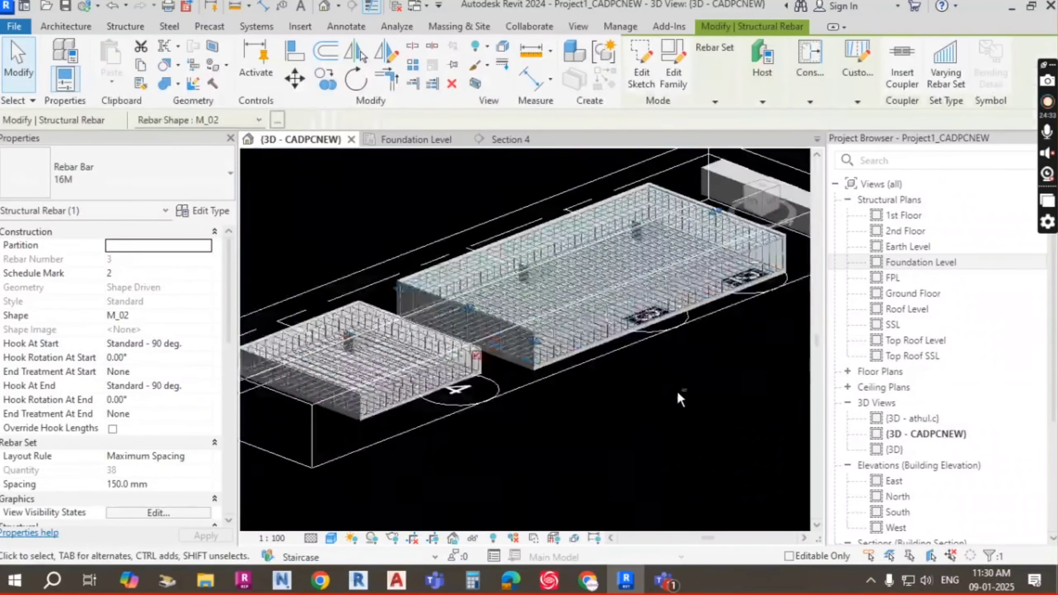
shift+middle_drag(676, 391, 581, 349)
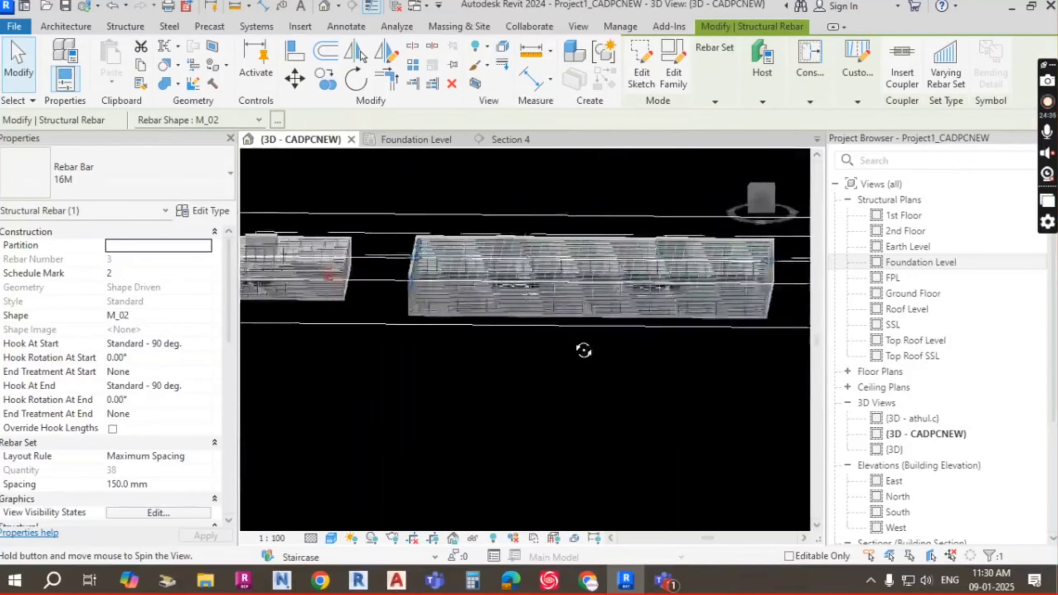
scroll(740, 338, up, 5)
shift+middle_drag(739, 332, 605, 324)
scroll(630, 271, down, 2)
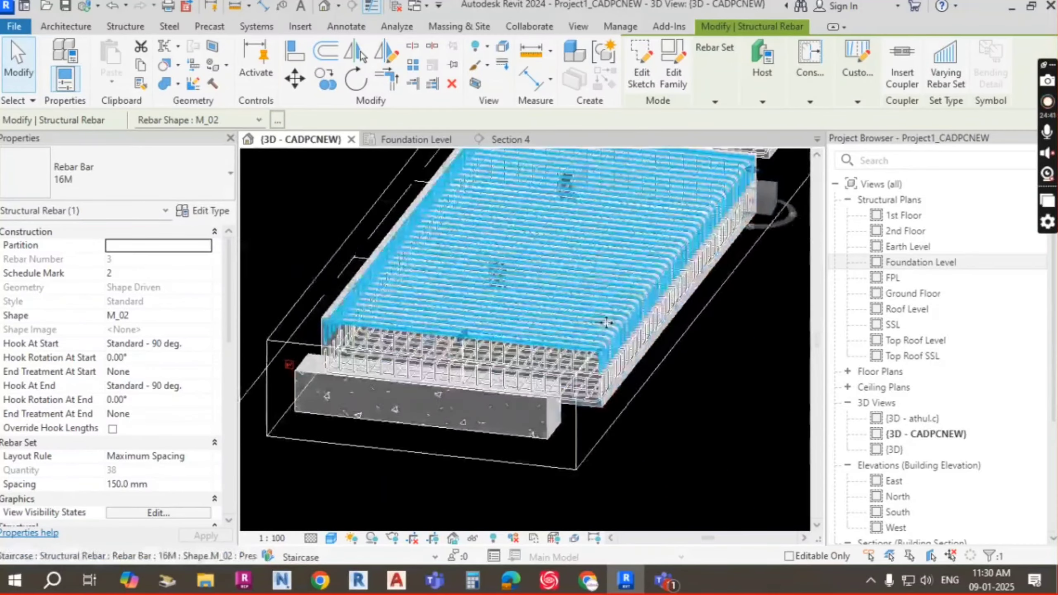
scroll(596, 270, up, 2)
shift+middle_drag(596, 269, 611, 375)
scroll(663, 278, down, 2)
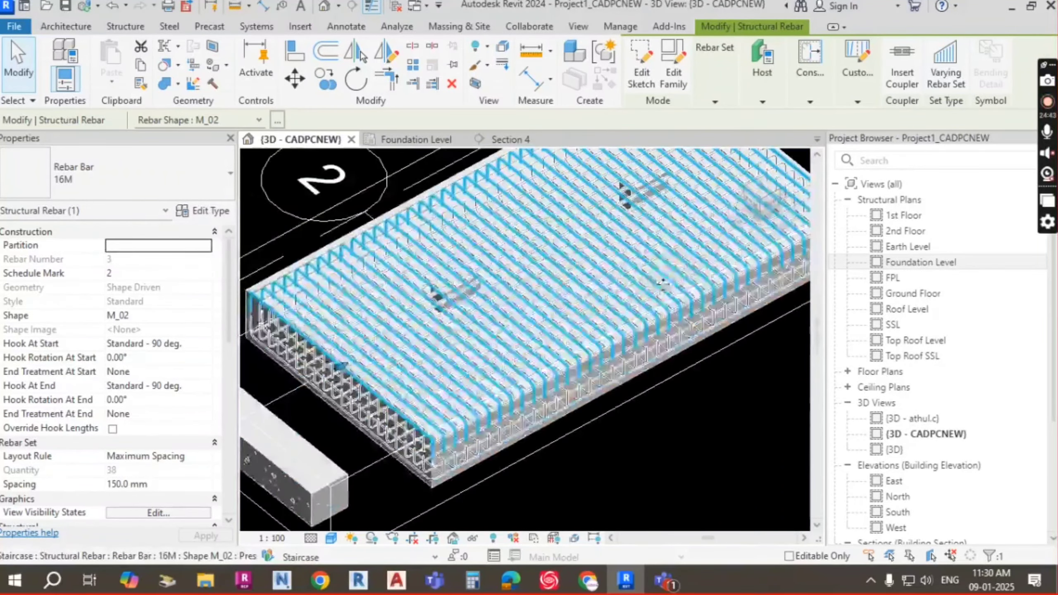
scroll(488, 238, up, 3)
scroll(488, 238, down, 5)
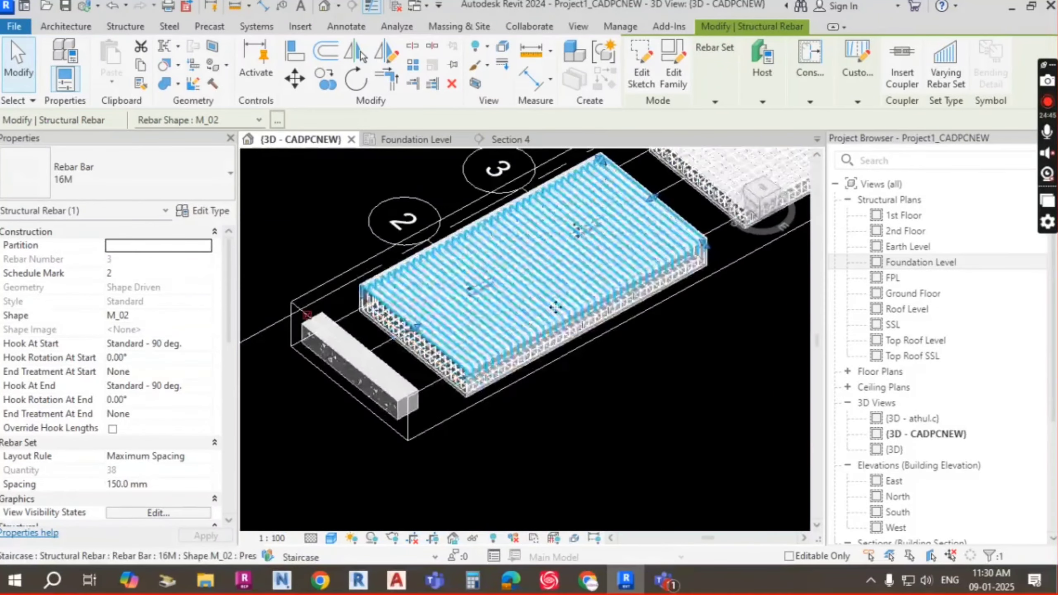
shift+middle_drag(583, 250, 631, 254)
scroll(630, 250, up, 3)
key(Escape)
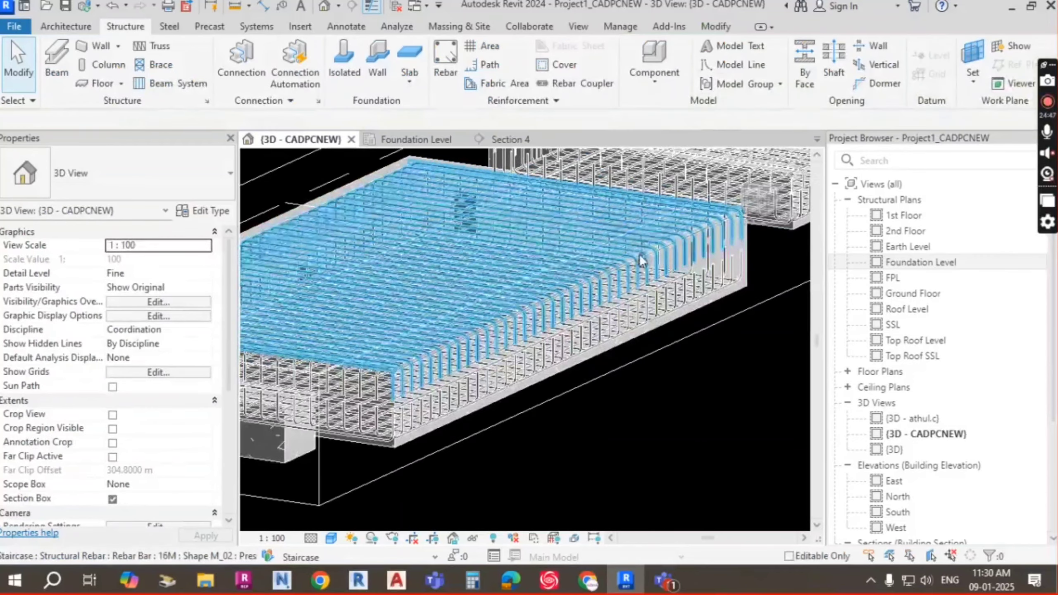
Review the bar length and shape dimensions of the combined footing's crosswise top bar set
click(628, 243)
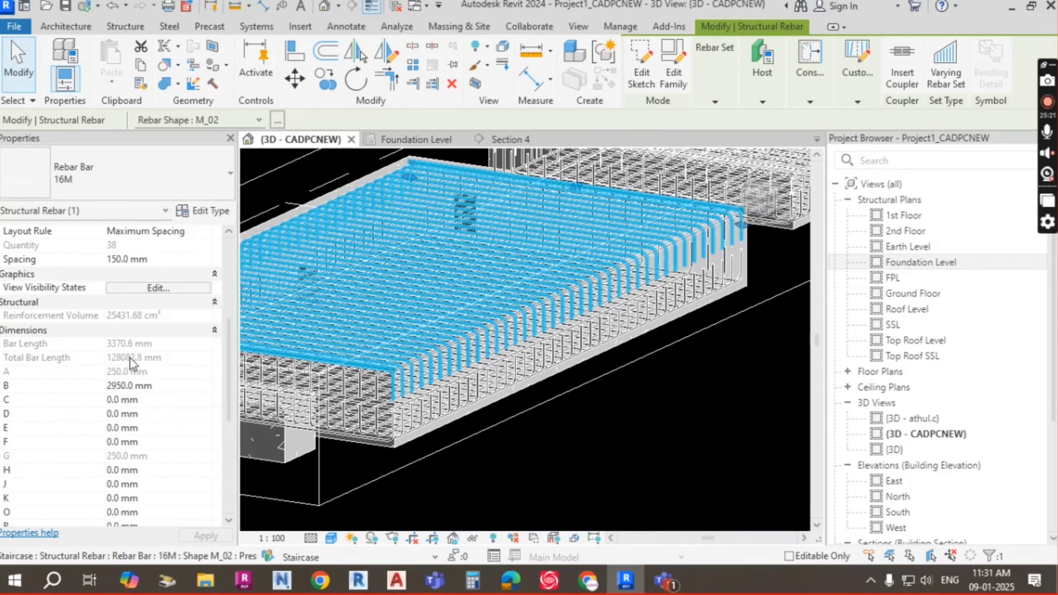
scroll(129, 357, down, 2)
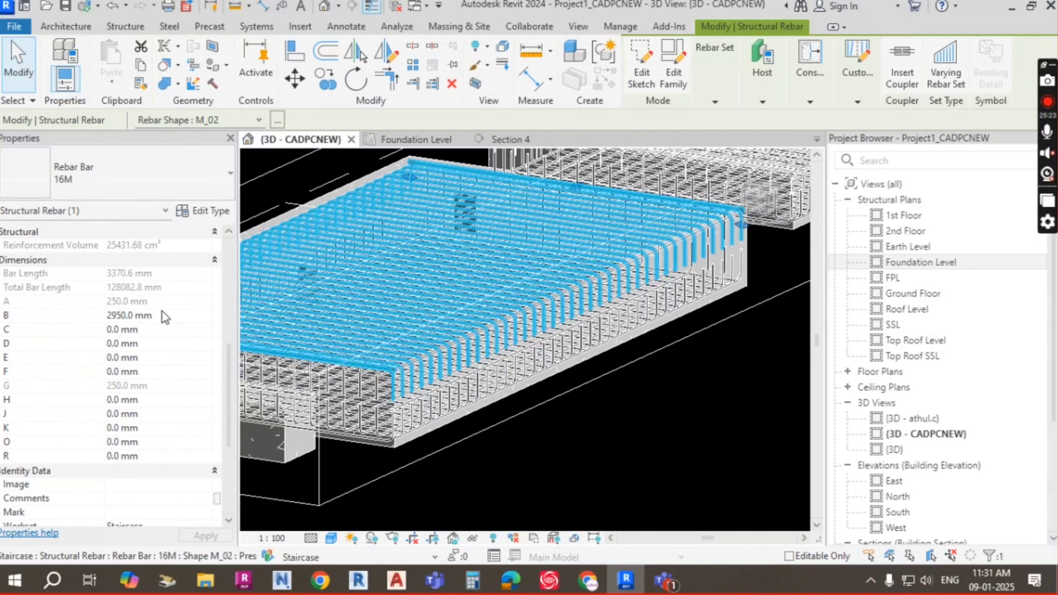
Review the layout rule, spacing and shape dimensions of the selected 16M top bar set
scroll(137, 377, down, 5)
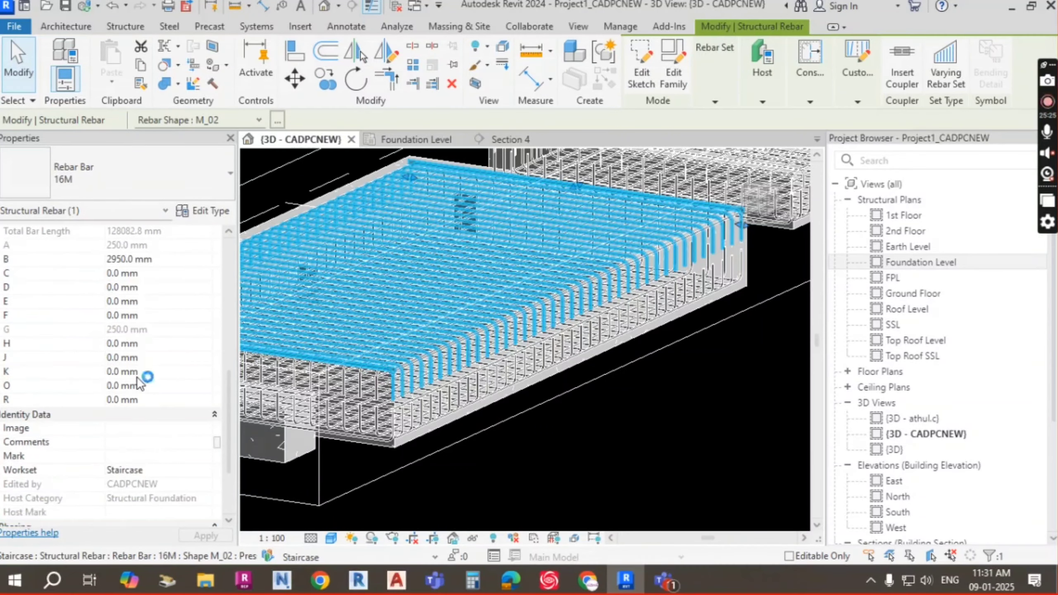
scroll(137, 378, up, 6)
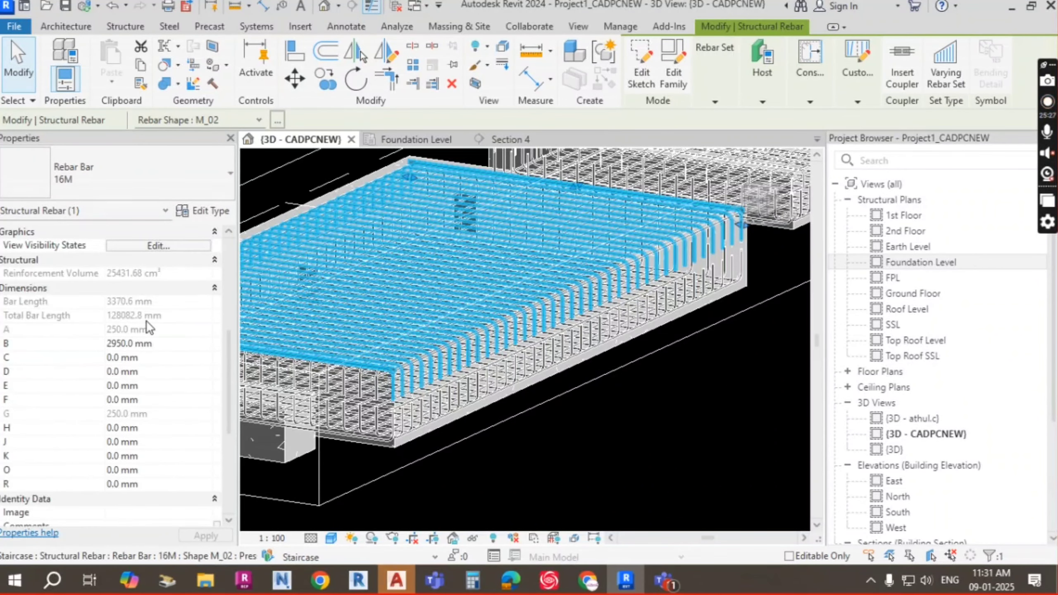
scroll(146, 333, up, 2)
mouse_move(40, 345)
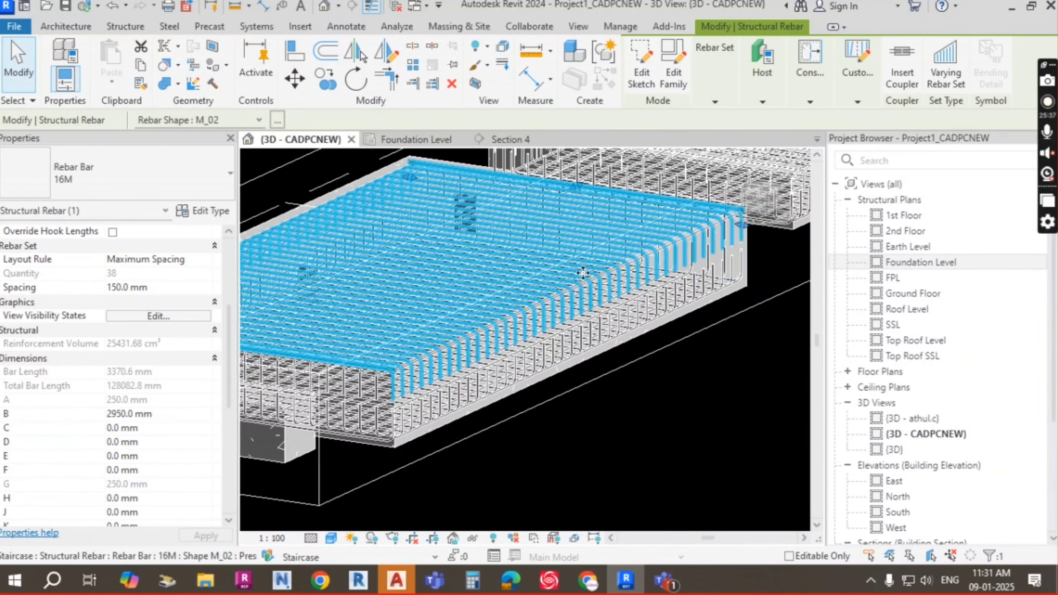
shift+middle_drag(582, 272, 534, 268)
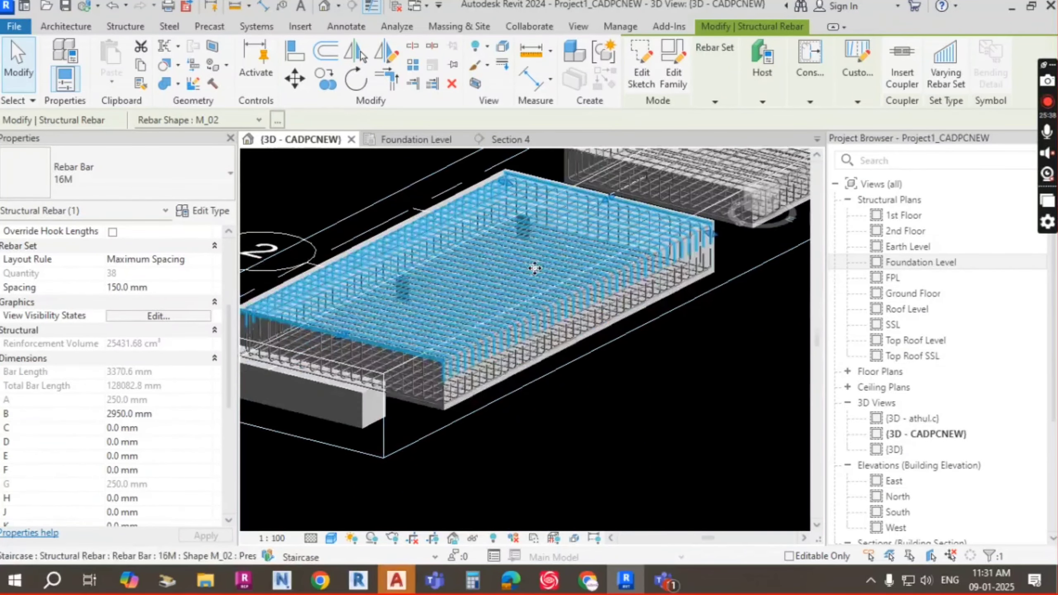
key(Escape)
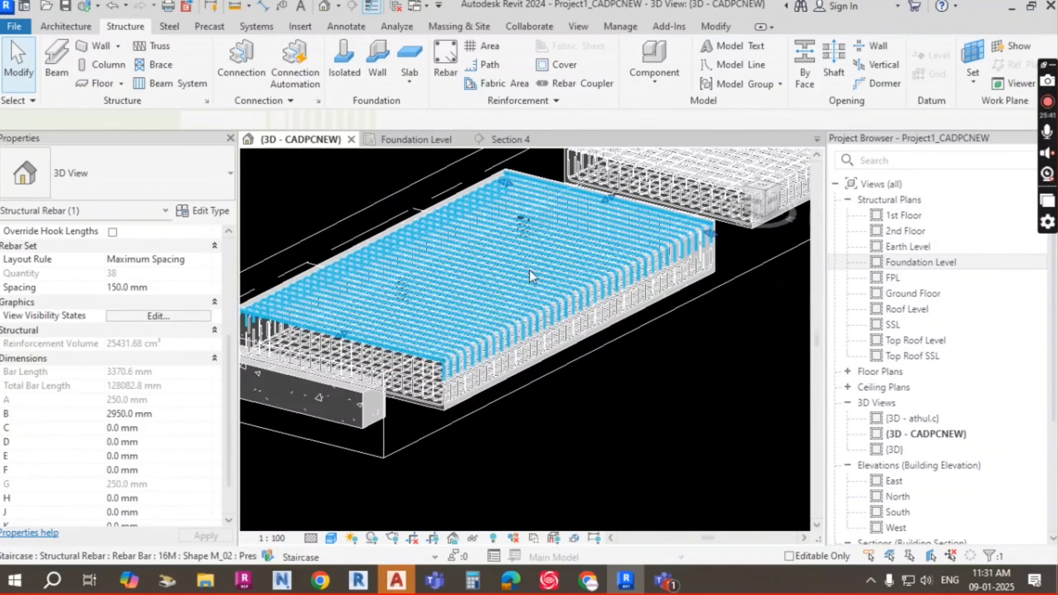
Inspect the combined footing's crosswise top bar set, highlighted in 3D, from several angles
click(530, 273)
shift+middle_drag(529, 273, 421, 286)
scroll(496, 278, up, 2)
shift+middle_drag(551, 284, 517, 395)
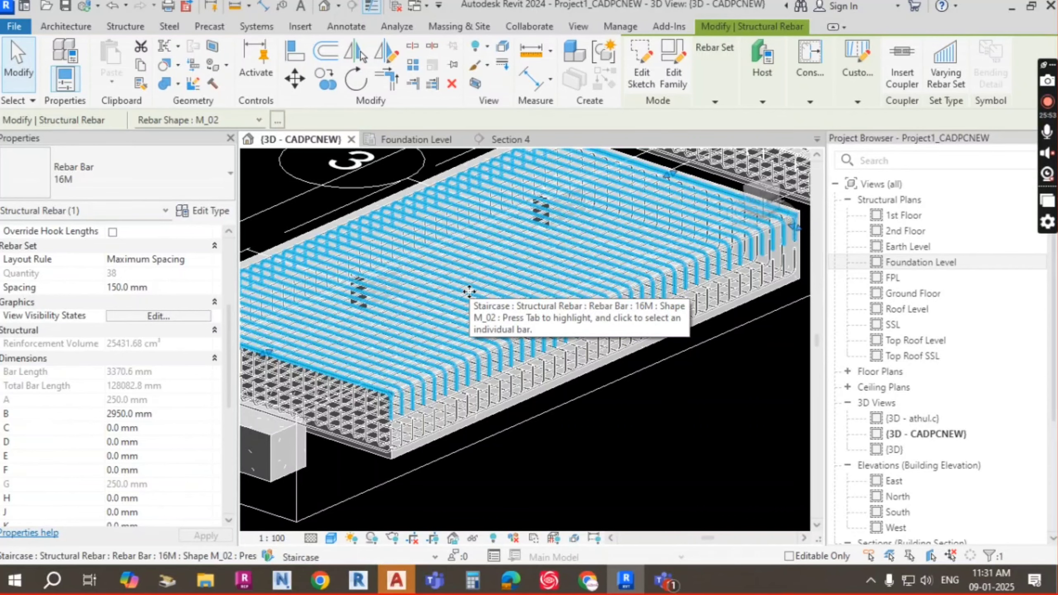
key(Escape)
Examine the reinforcement of the combined footing and the neighbouring footing from several sides in 3D
scroll(521, 280, down, 2)
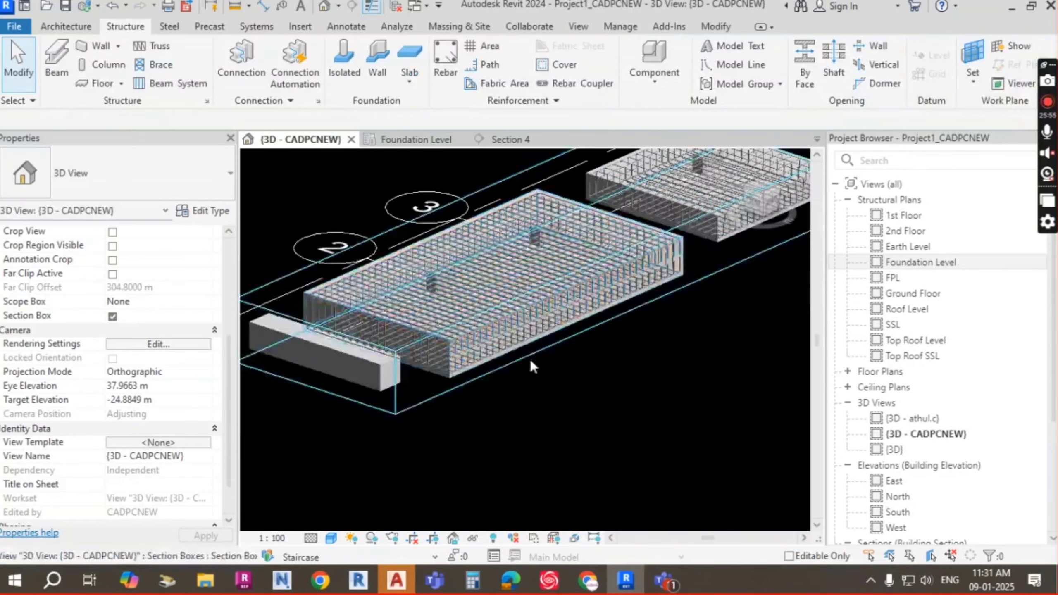
shift+middle_drag(565, 352, 564, 330)
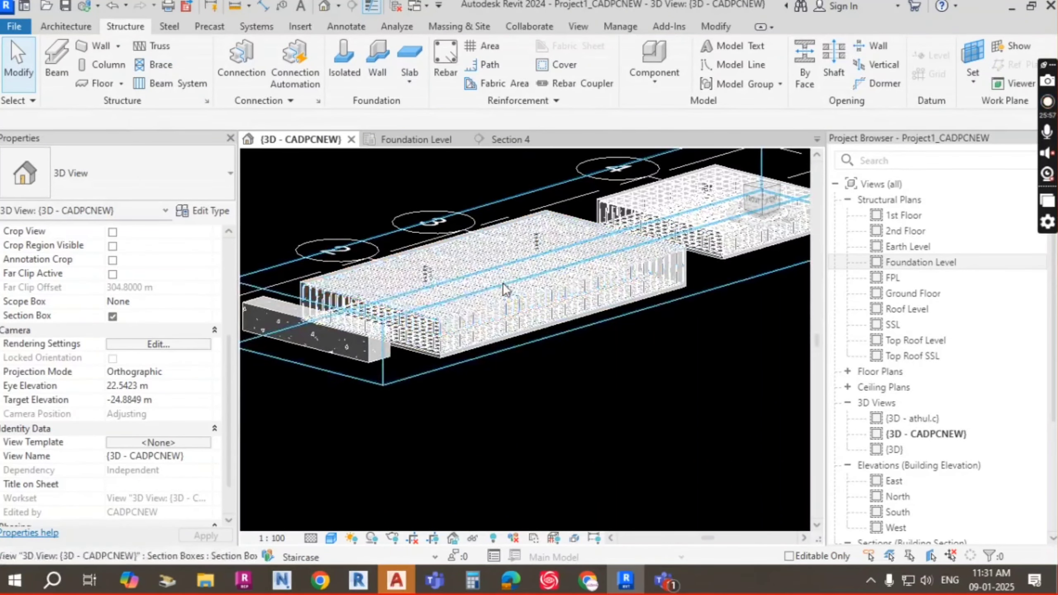
shift+middle_drag(531, 238, 558, 285)
shift+middle_drag(571, 418, 520, 479)
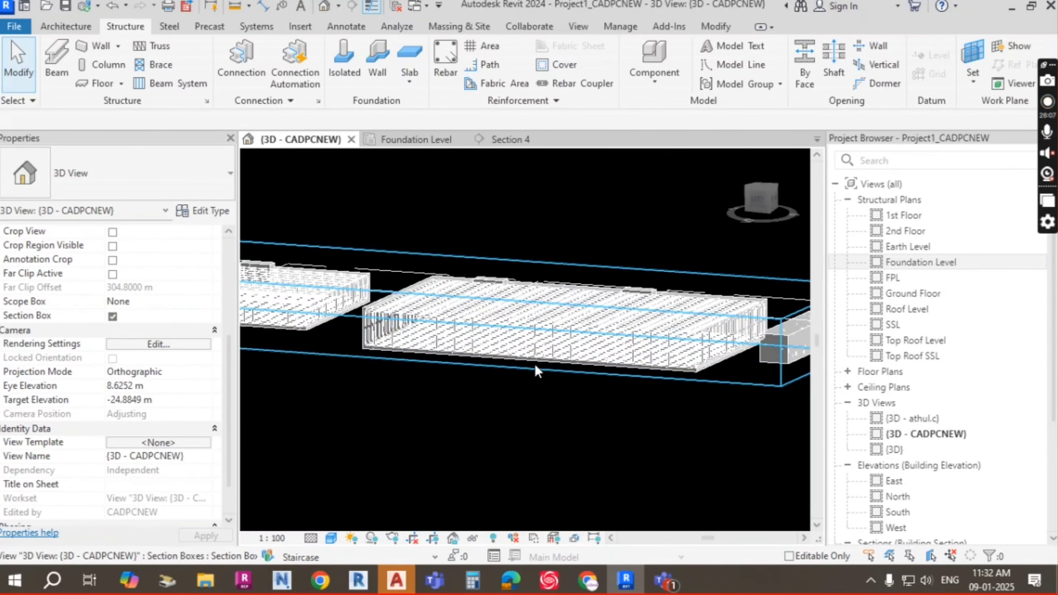
scroll(433, 288, up, 2)
shift+middle_drag(433, 288, 475, 271)
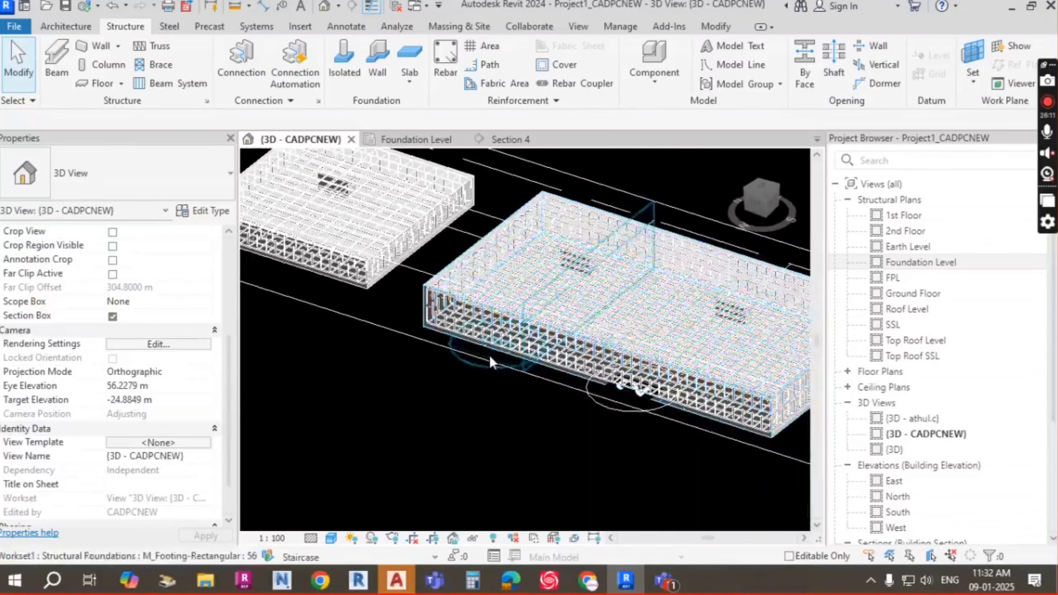
scroll(449, 300, up, 2)
middle_drag(460, 321, 472, 363)
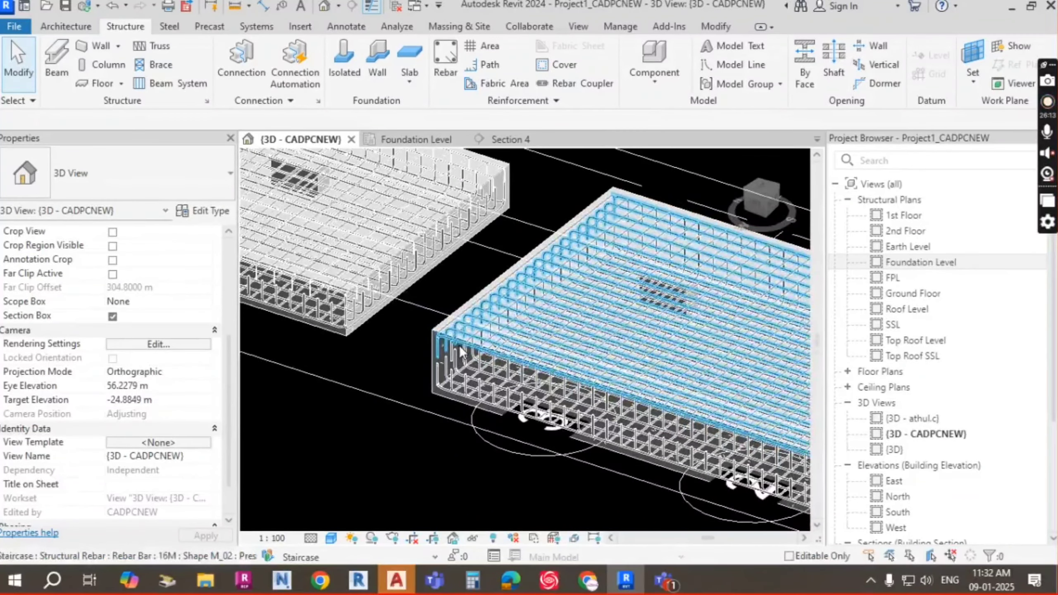
scroll(474, 307, down, 5)
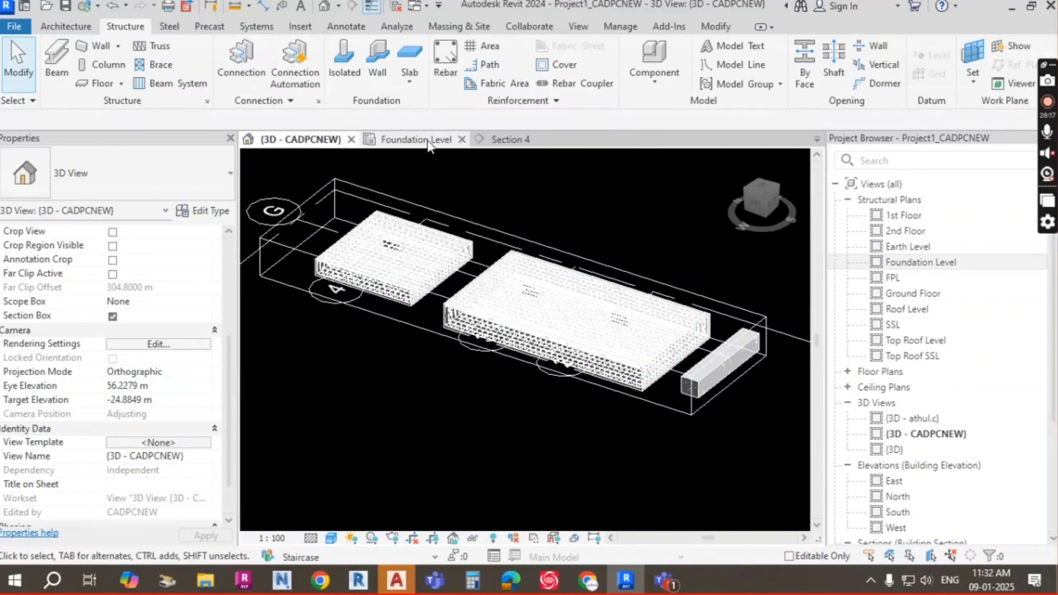
Move the Section 4 line in the Foundation Level plan closer to the footing's upper column and set its far clip offset to about 1.02 m
click(519, 141)
scroll(561, 334, down, 5)
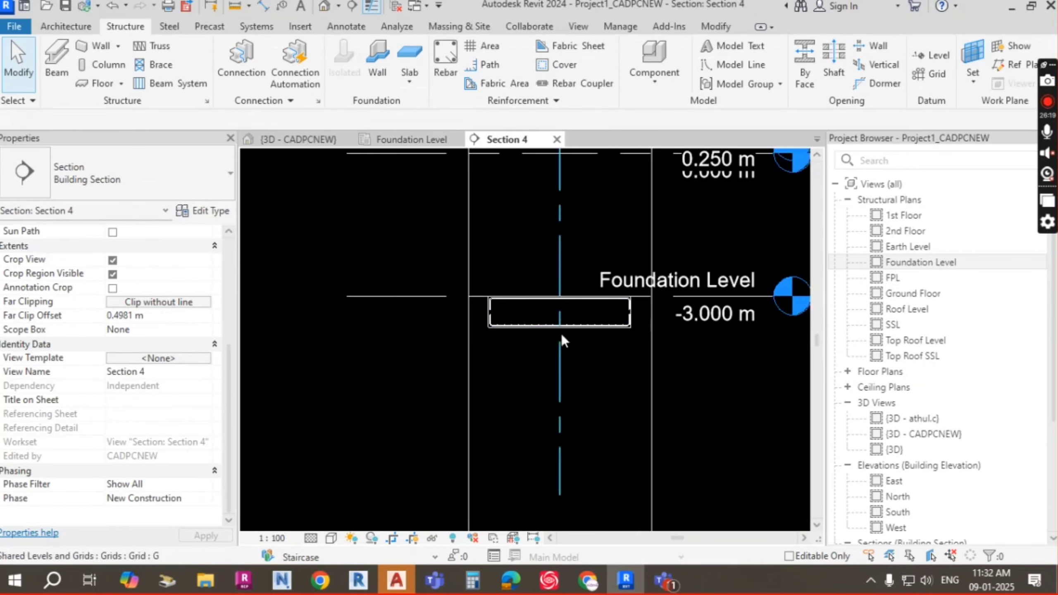
scroll(577, 350, up, 3)
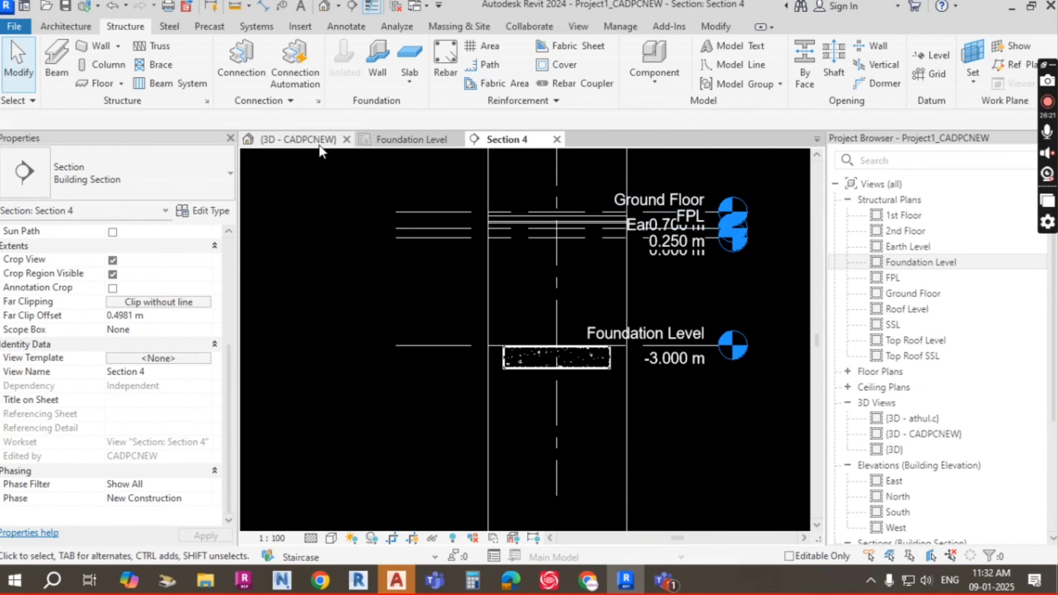
click(410, 139)
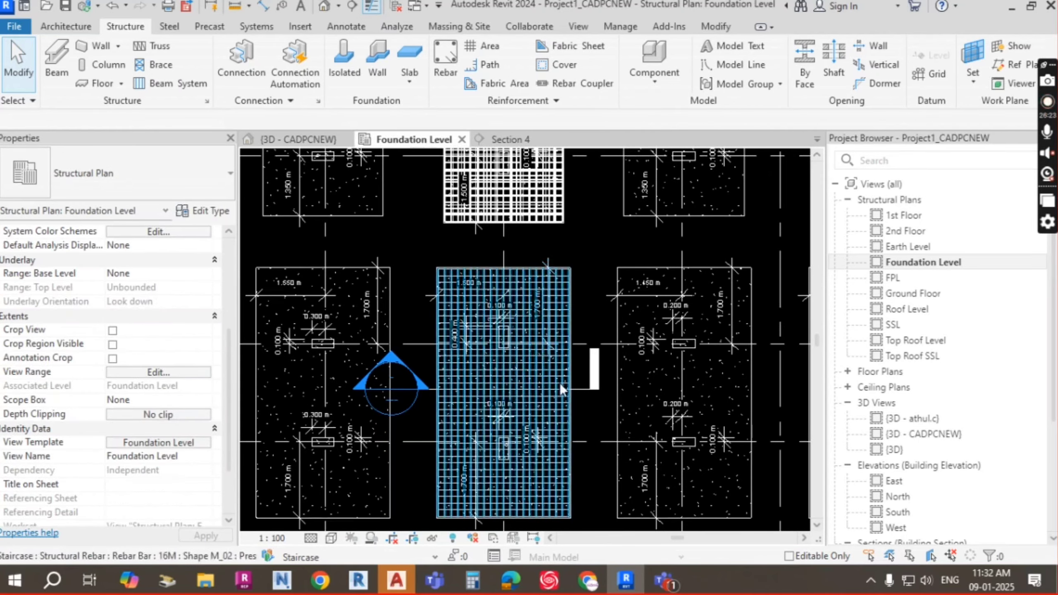
click(586, 383)
scroll(460, 340, up, 2)
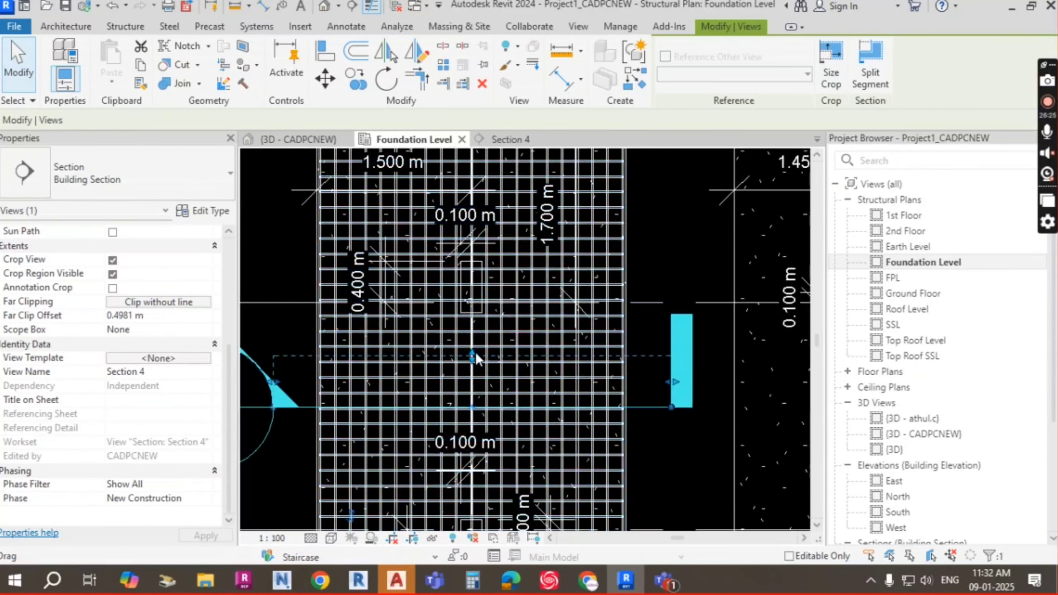
drag(475, 331, 483, 252)
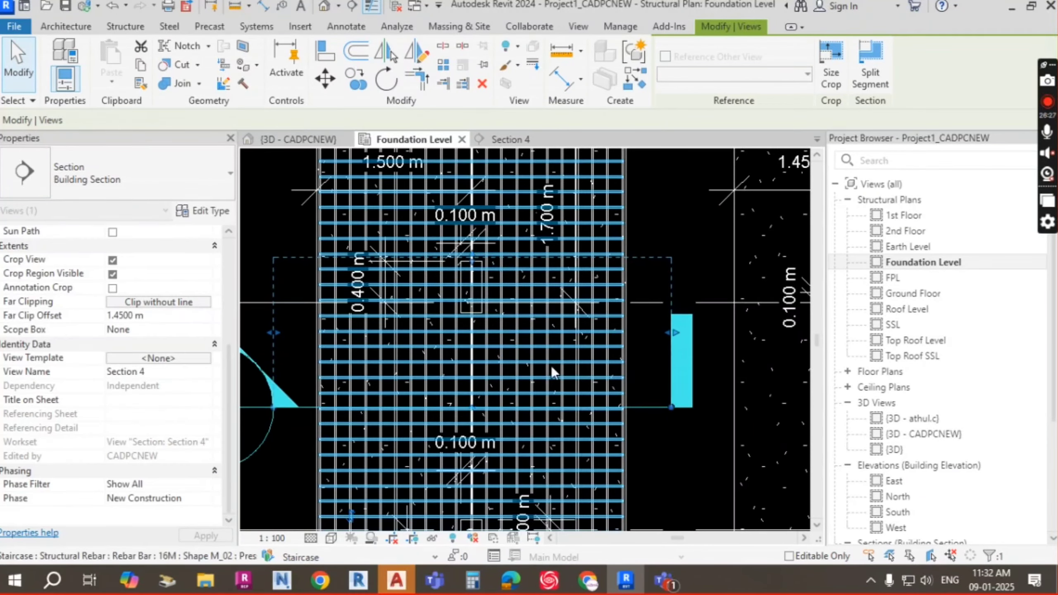
drag(647, 407, 648, 352)
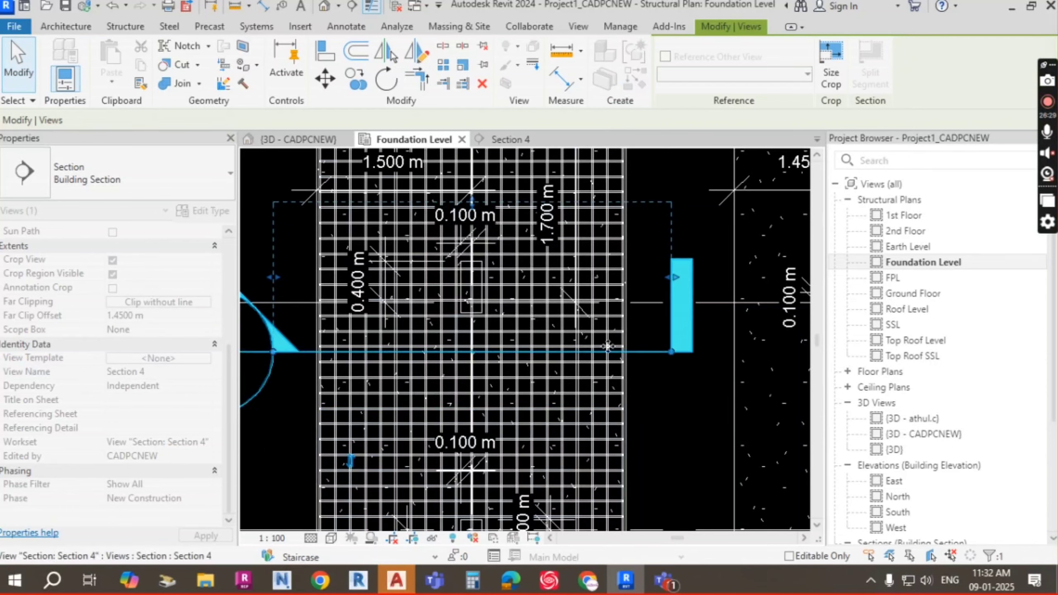
drag(480, 252, 480, 252)
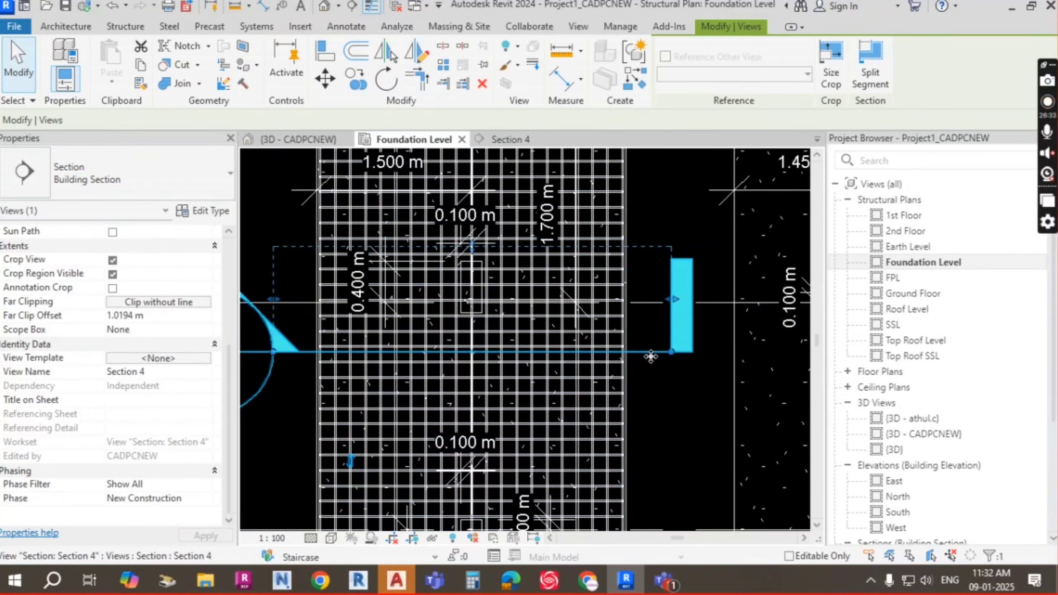
Open the Section 4 view and examine the footing's bars and the column rising through the floors above it
right_click(650, 356)
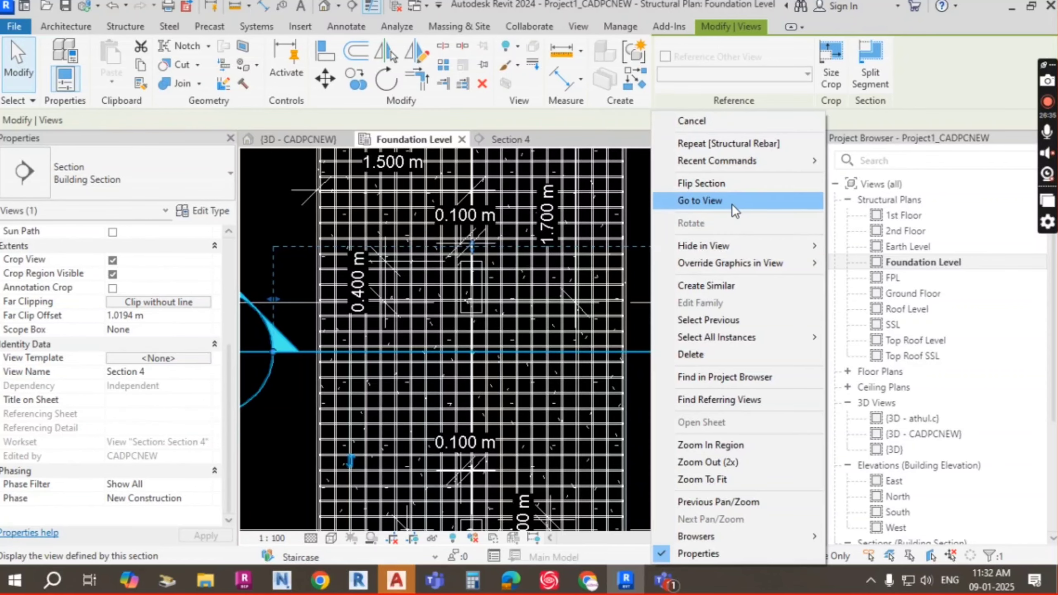
click(732, 204)
scroll(556, 338, up, 4)
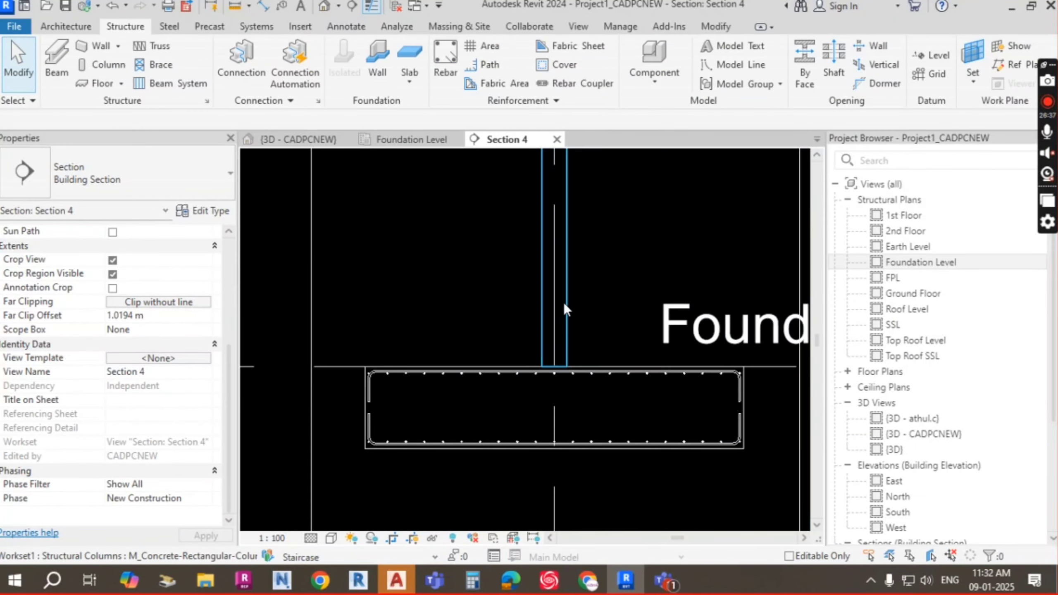
scroll(567, 302, down, 2)
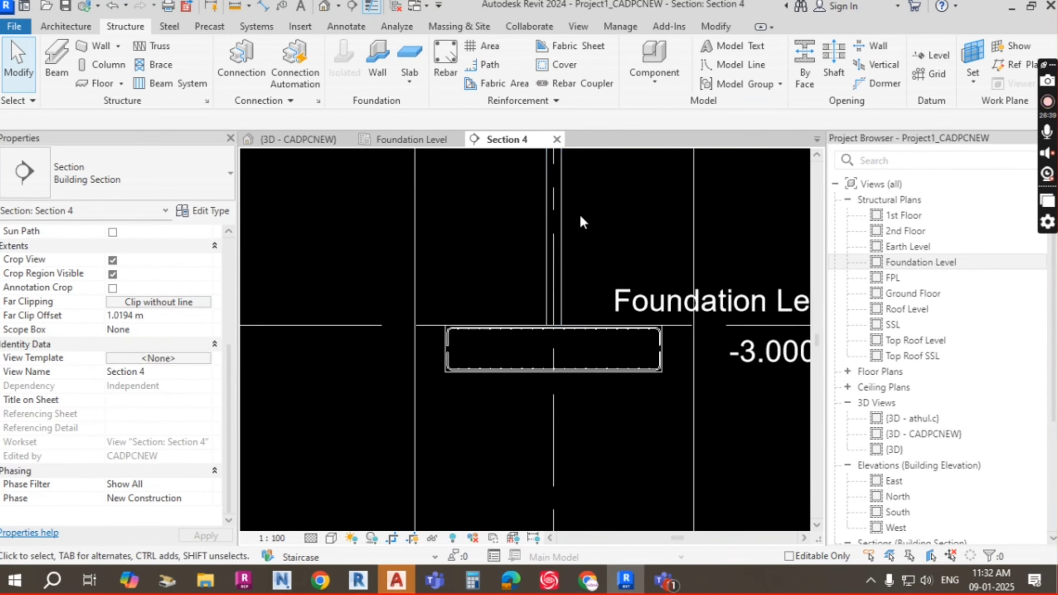
middle_drag(565, 313, 549, 407)
scroll(537, 426, up, 5)
middle_drag(459, 413, 535, 299)
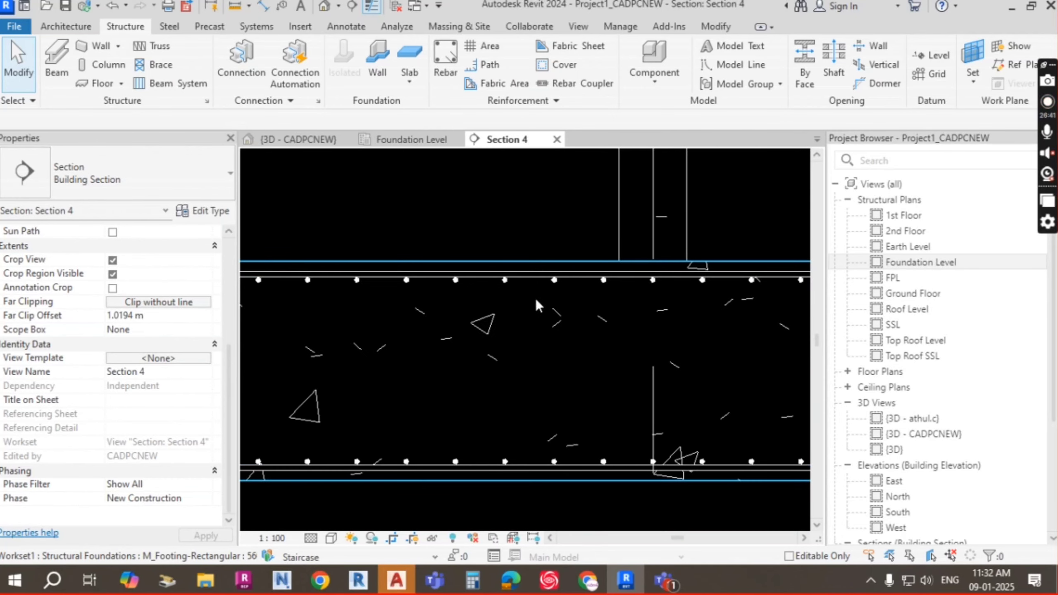
scroll(537, 292, down, 3)
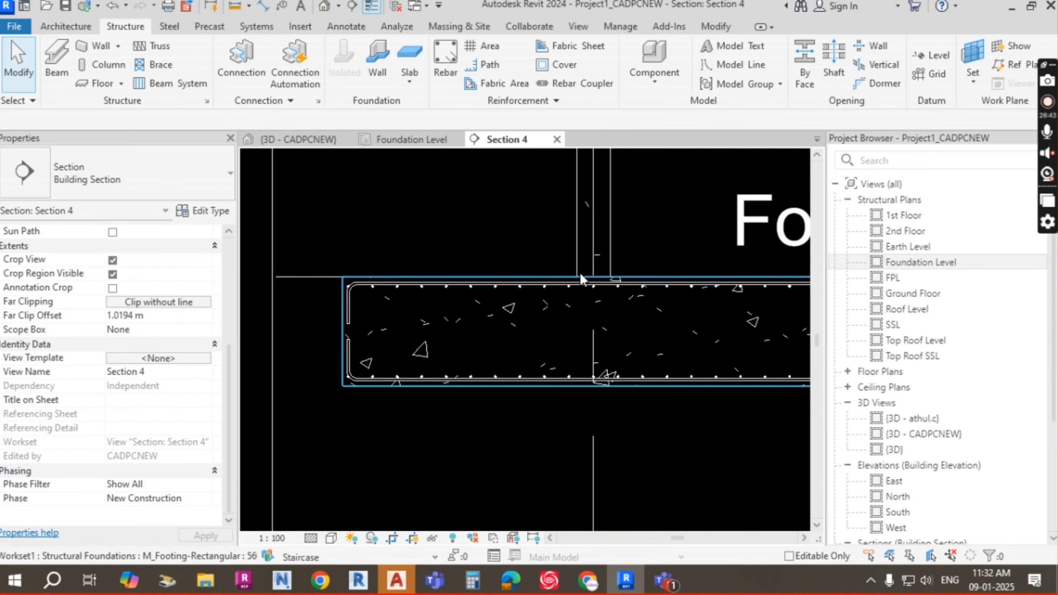
scroll(564, 428, down, 6)
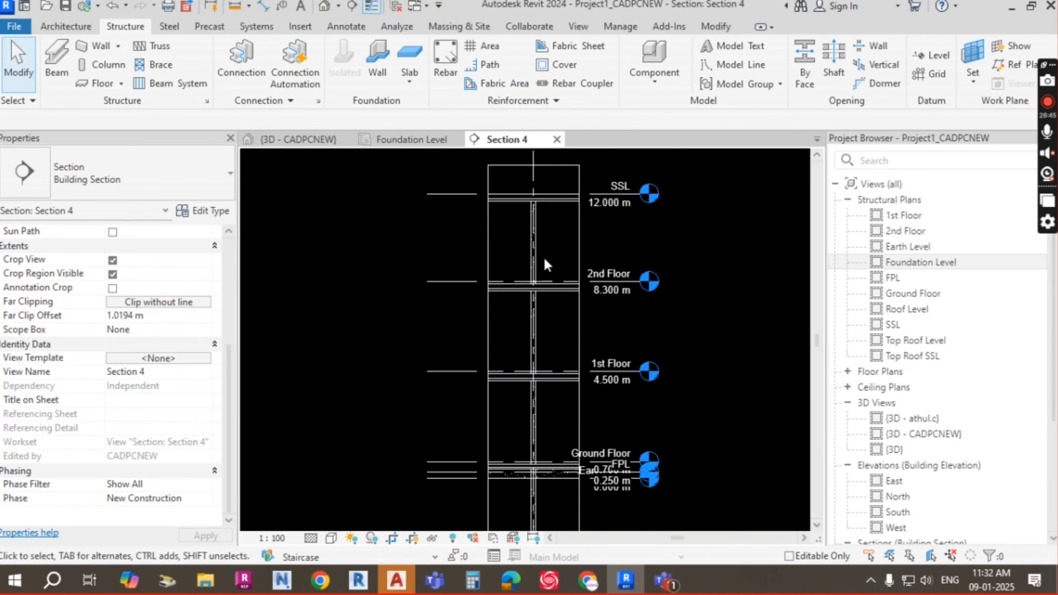
middle_drag(546, 265, 529, 288)
scroll(536, 284, up, 5)
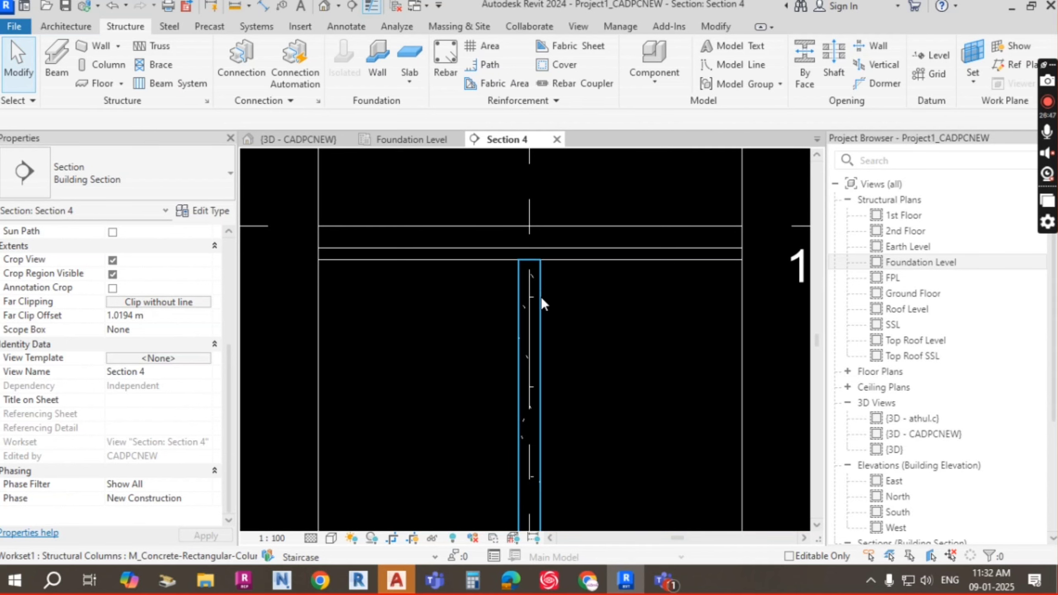
Display Section 4 with shaded surfaces and check where the 200 x 500mm_C1 column meets the SSL slab
scroll(538, 242, down, 5)
middle_drag(570, 335, 537, 234)
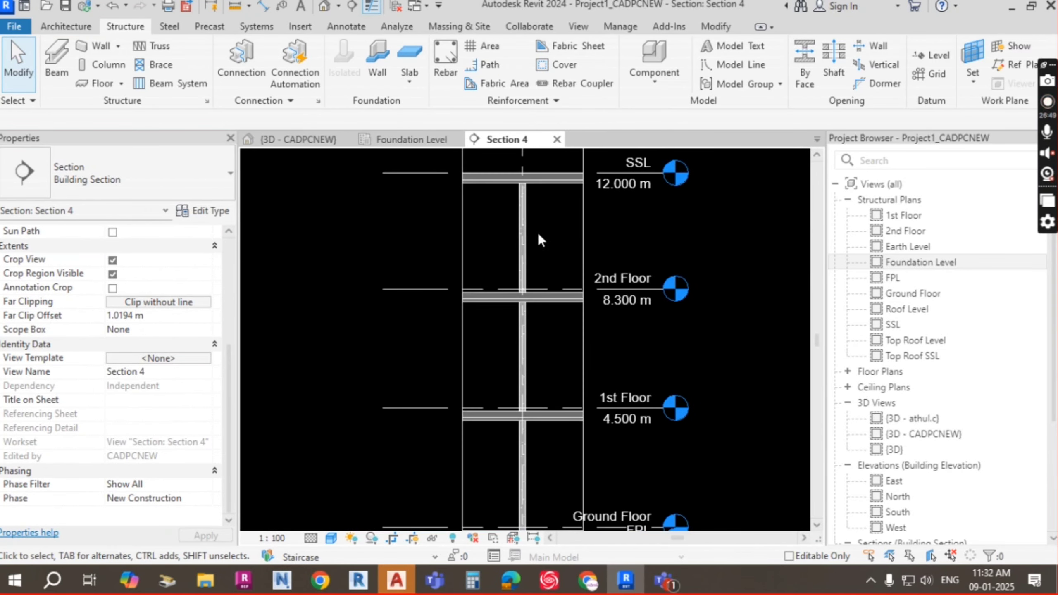
click(526, 227)
scroll(522, 278, up, 4)
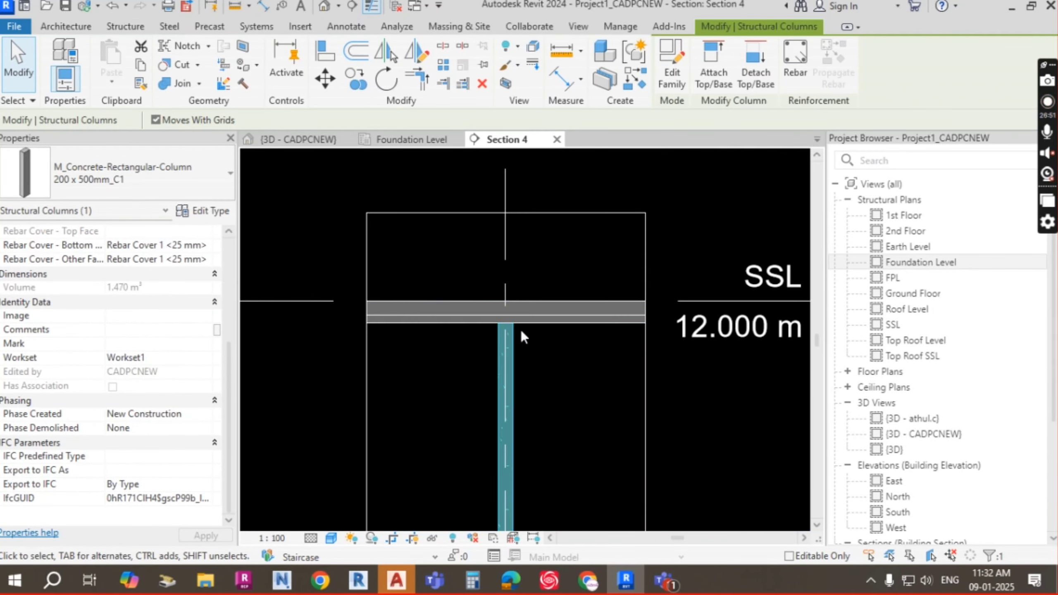
scroll(513, 333, up, 2)
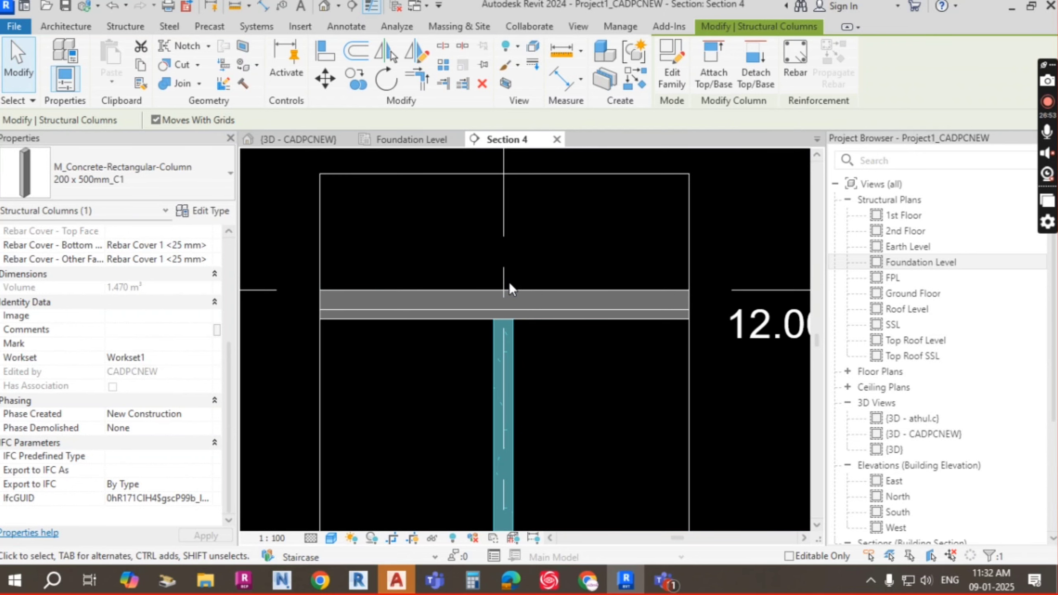
Trace the 200 x 500mm_C1 column in Section 4 from the SSL slab down past the 2nd and 1st floors towards the Ground Floor
scroll(518, 324, down, 4)
mouse_move(518, 324)
middle_down()
mouse_move(537, 335)
mouse_move(536, 320)
middle_up()
scroll(515, 269, up, 3)
key(Escape)
click(511, 266)
middle_drag(534, 400, 529, 251)
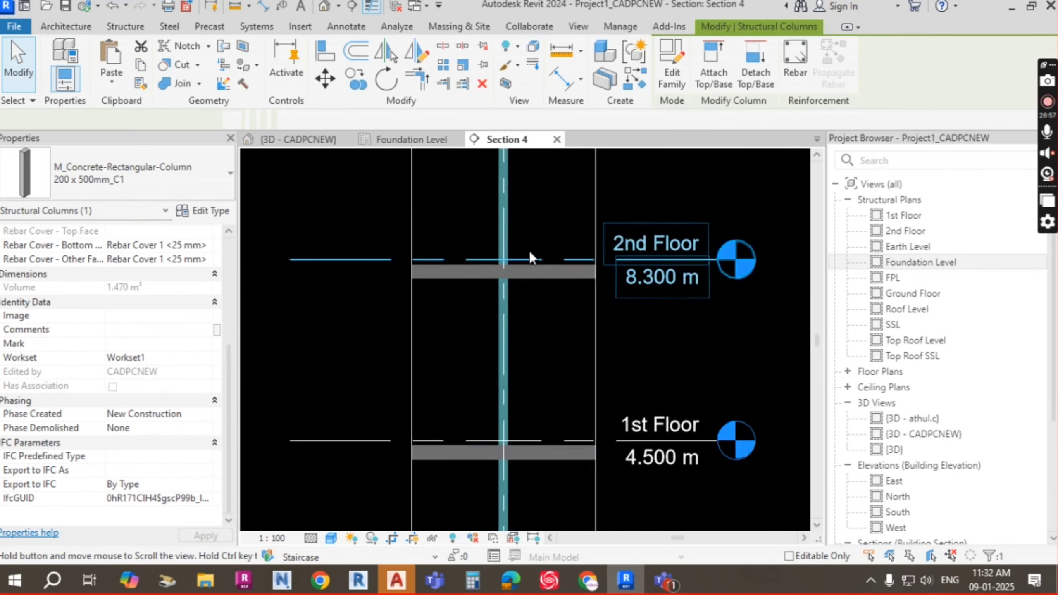
middle_drag(524, 428, 522, 302)
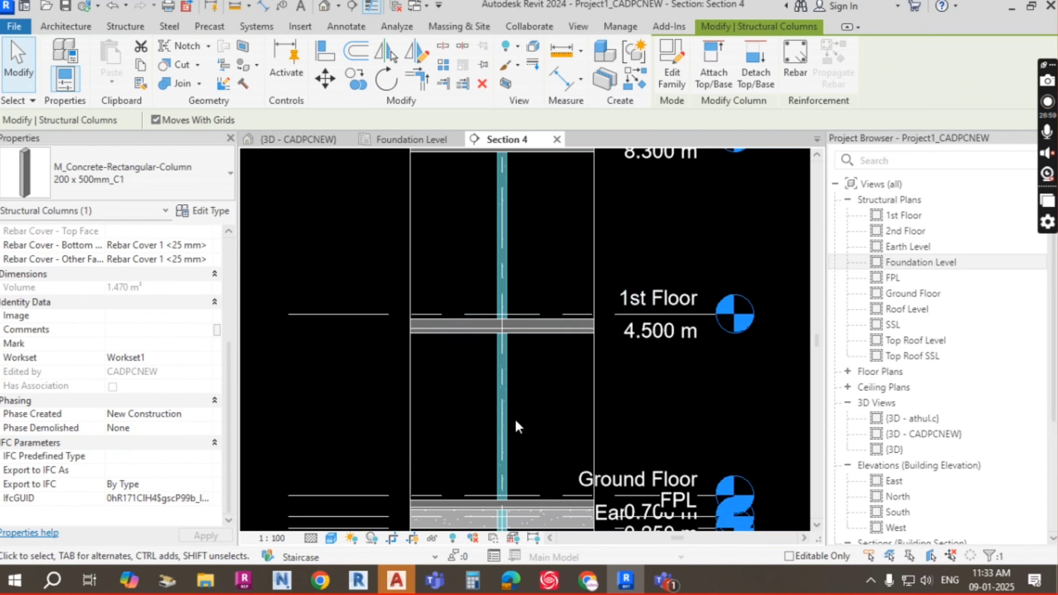
key(Escape)
scroll(515, 419, up, 2)
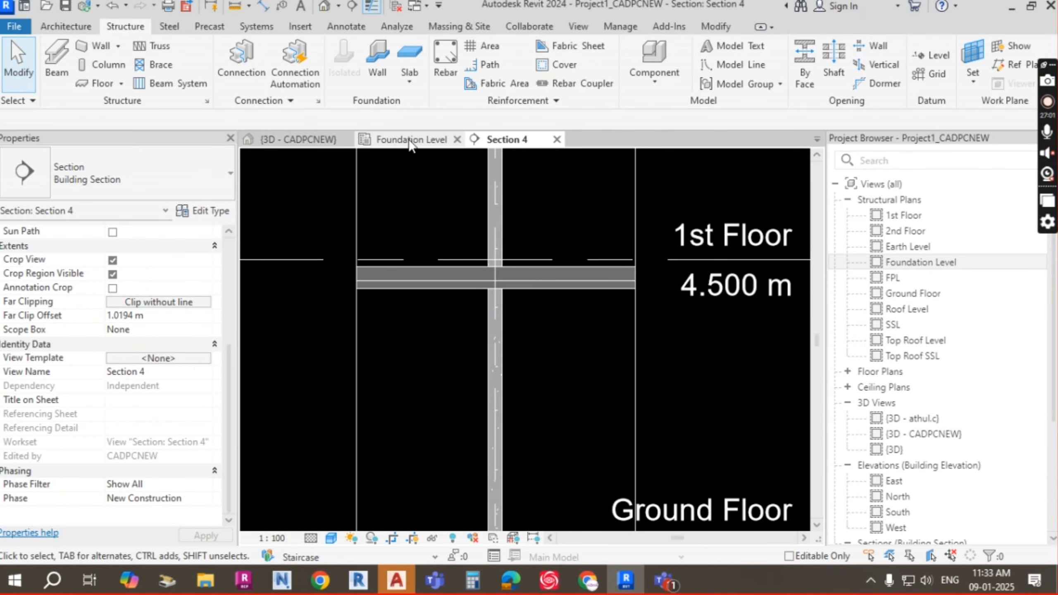
scroll(514, 290, down, 2)
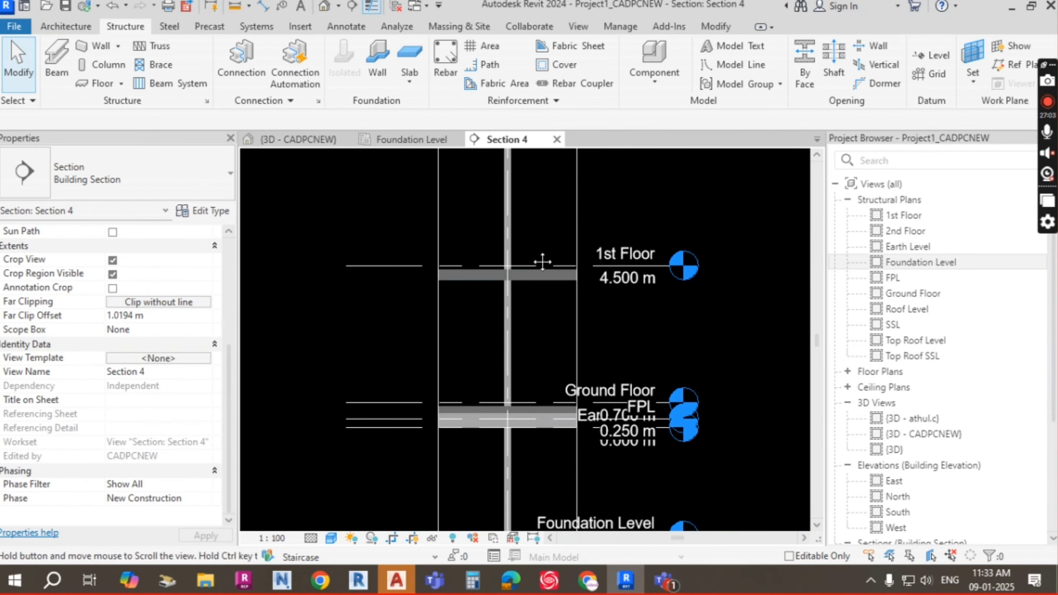
click(447, 69)
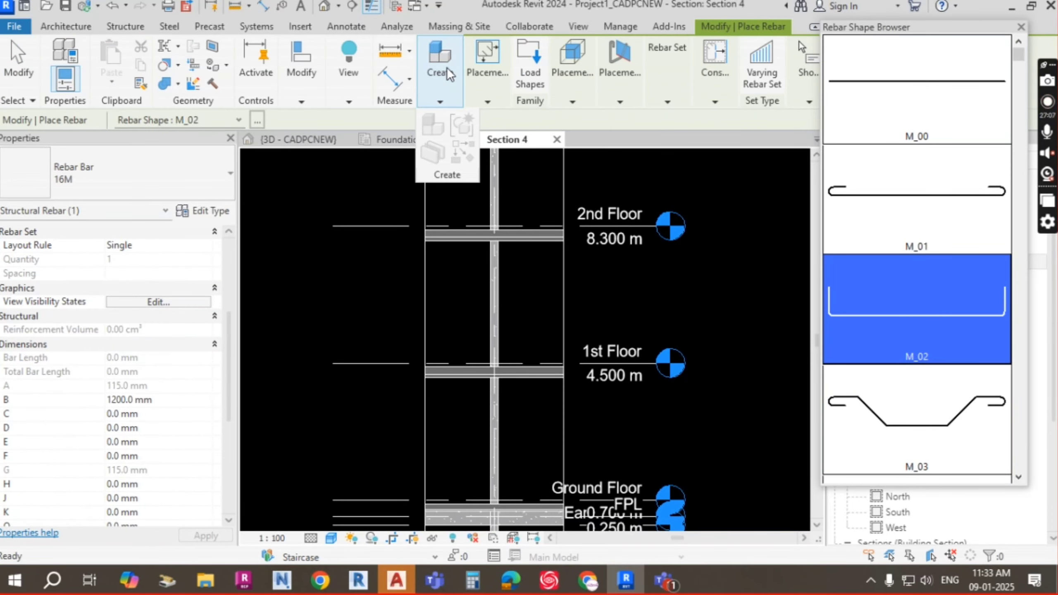
key(Escape)
scroll(508, 199, up, 1)
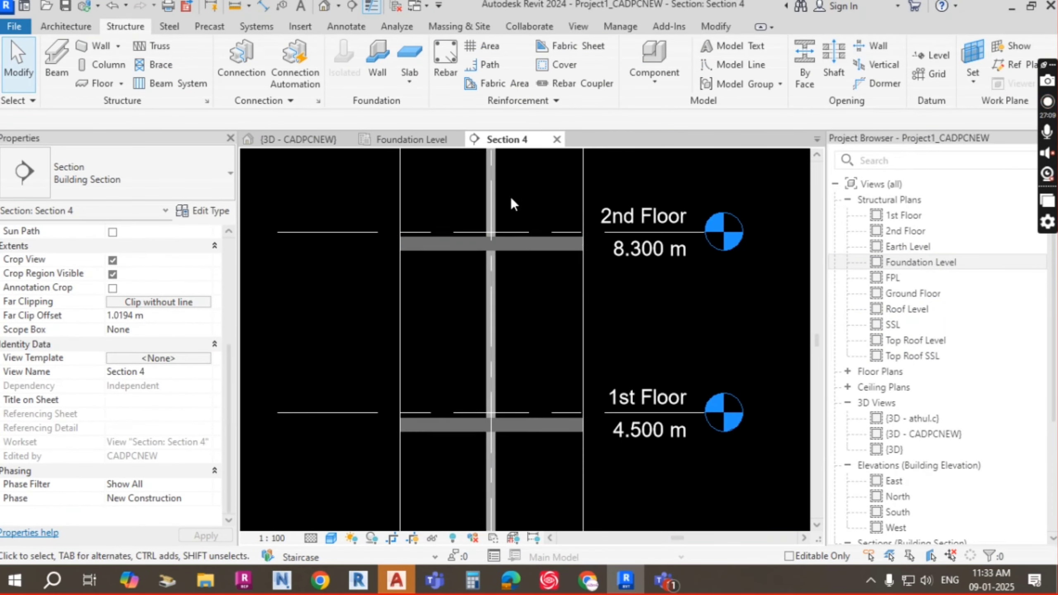
Switch to the AutoCAD drawing and examine the Column C1 detail for its size, main bars and stirrups
scroll(508, 226, down, 2)
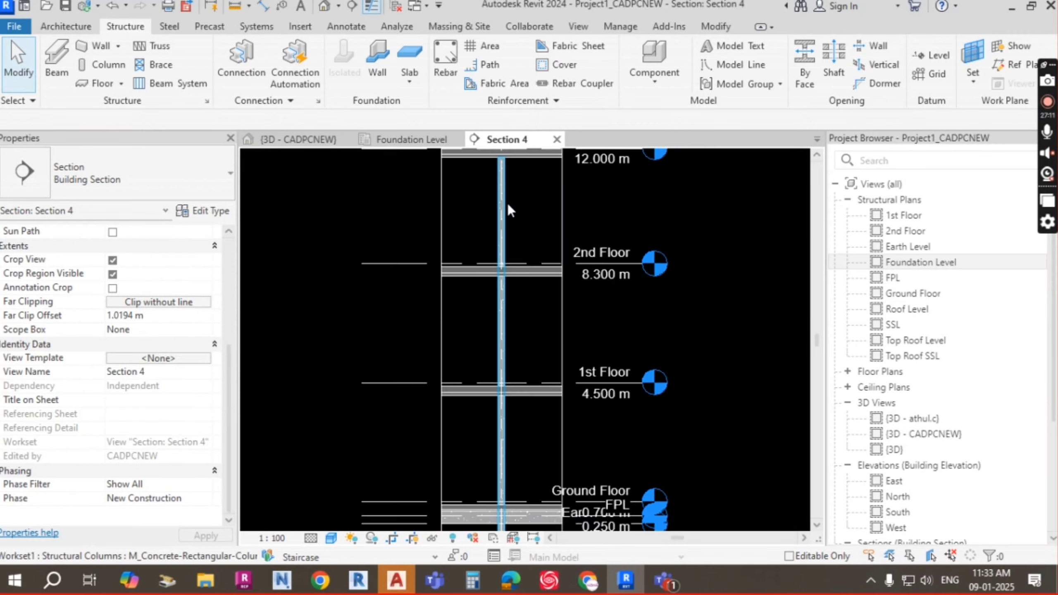
scroll(504, 180, up, 1)
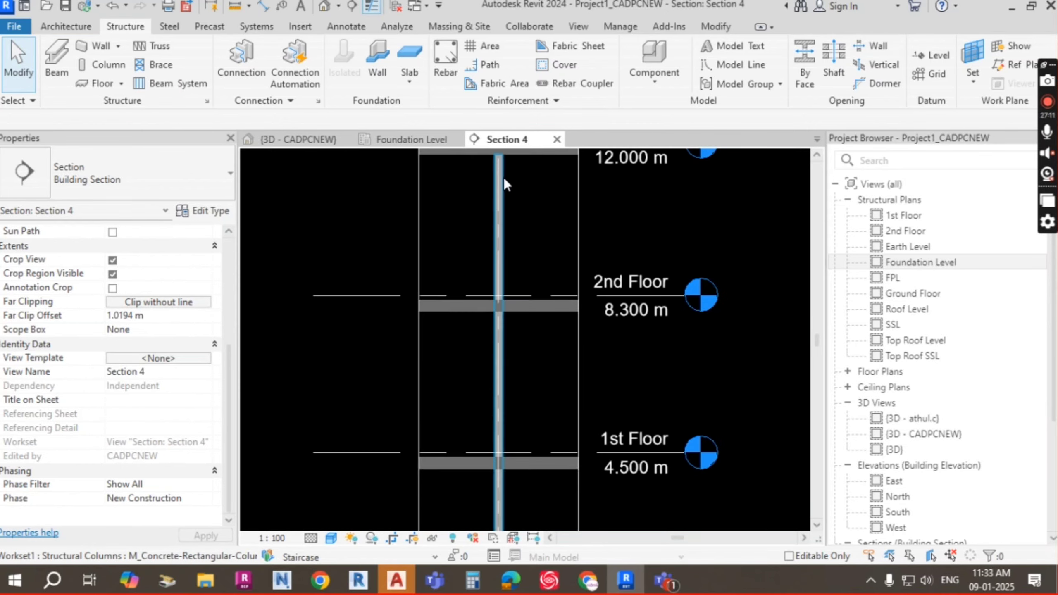
click(397, 581)
click(730, 292)
scroll(479, 233, down, 8)
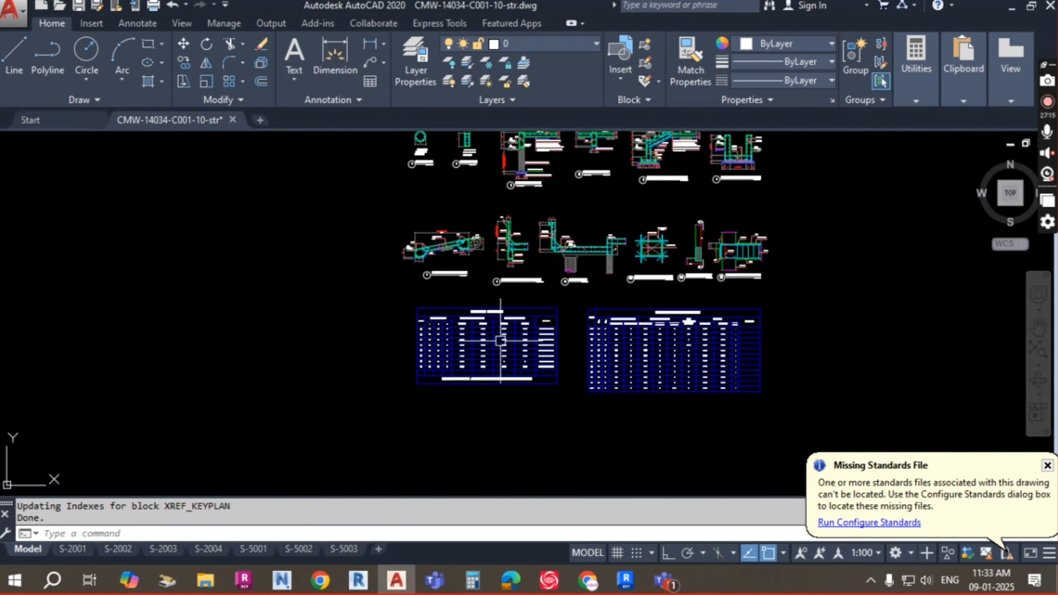
scroll(452, 219, up, 4)
scroll(452, 219, up, 6)
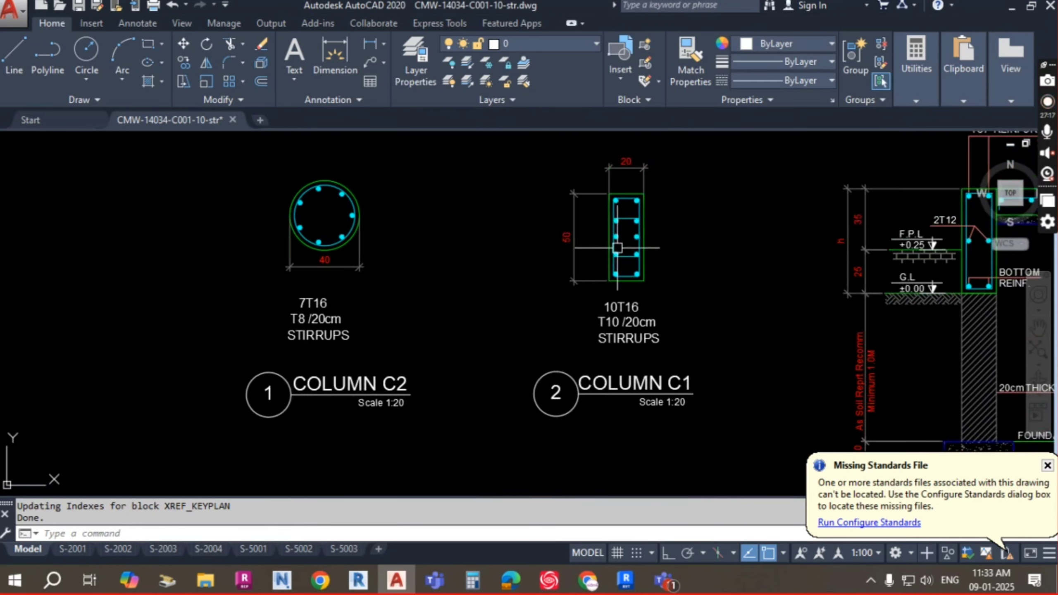
scroll(606, 251, down, 1)
scroll(618, 350, down, 2)
scroll(609, 246, up, 4)
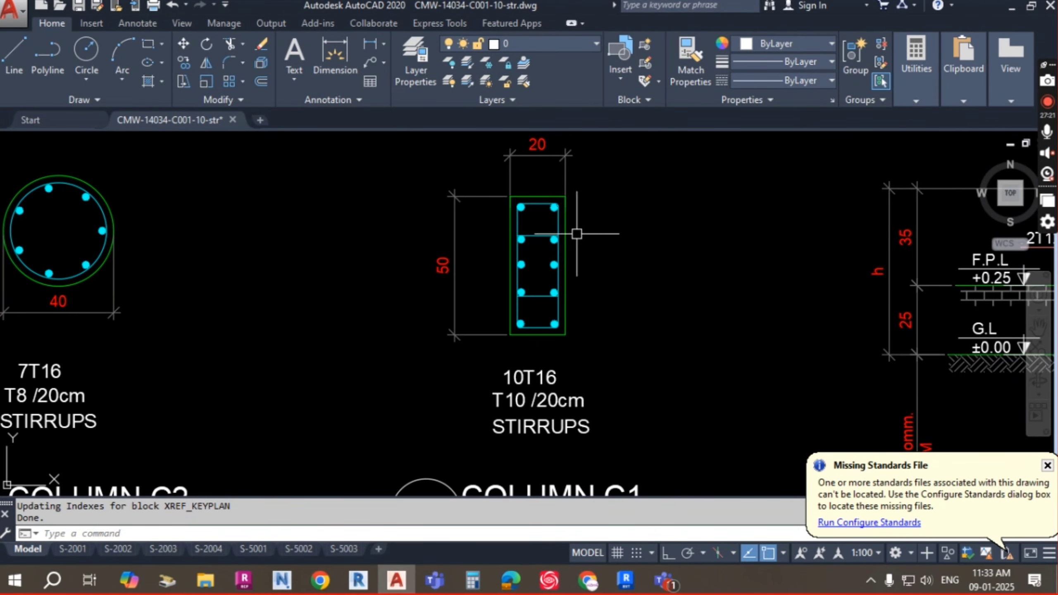
scroll(576, 233, down, 2)
scroll(560, 250, up, 4)
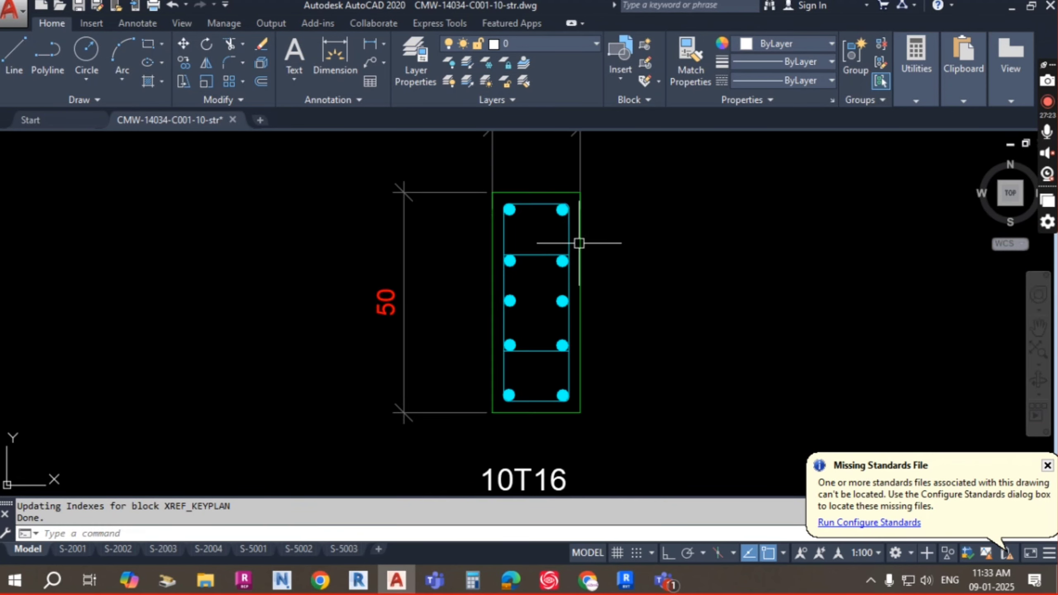
scroll(573, 241, down, 2)
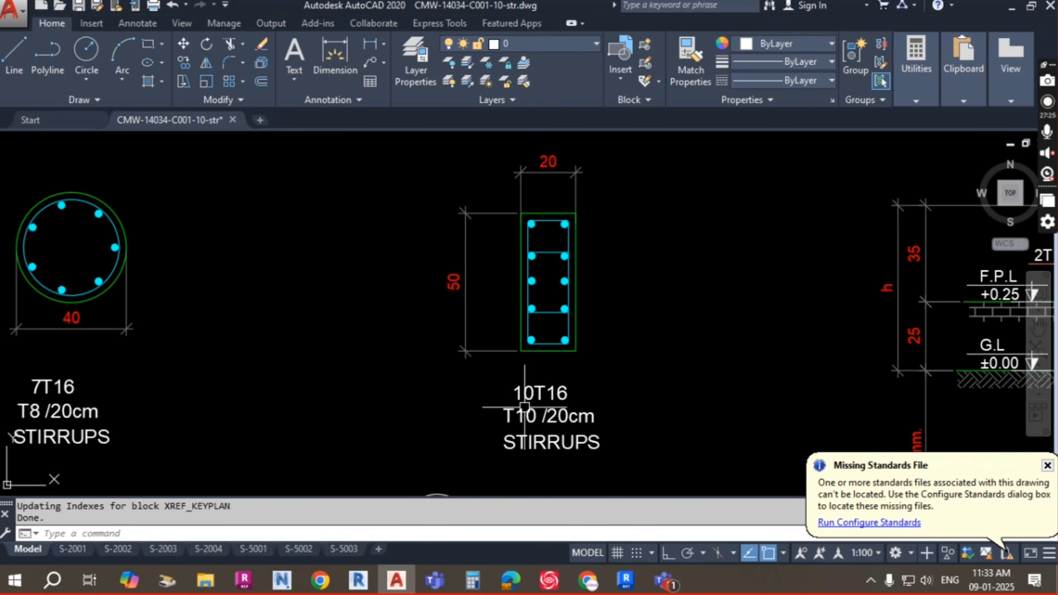
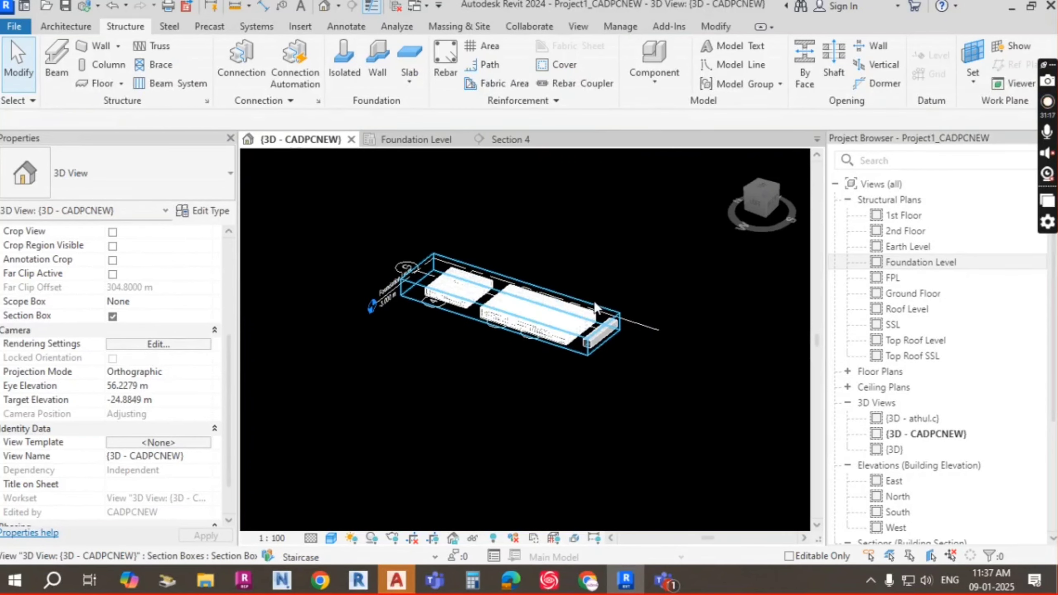
Extend the 3D view's section box upward from the footings until the columns and all floors up to Roof Level are included
click(512, 306)
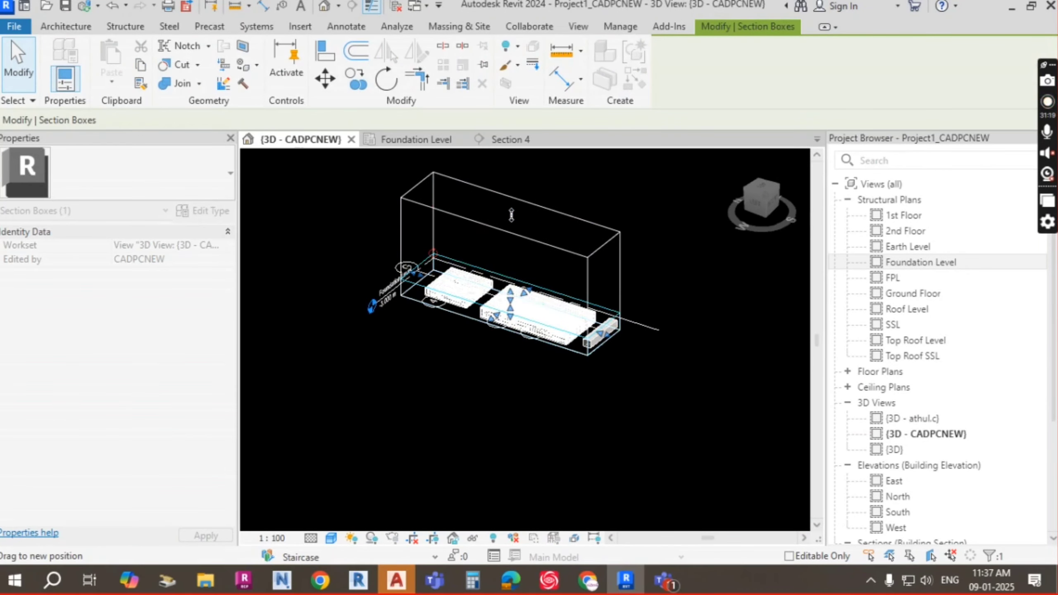
scroll(512, 215, up, 5)
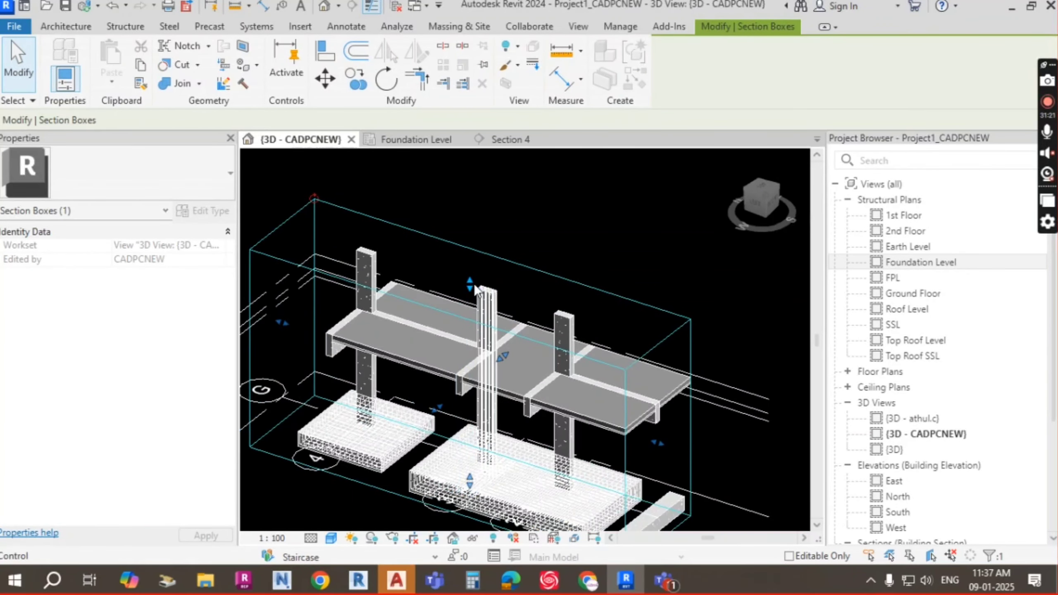
drag(475, 287, 472, 249)
drag(525, 325, 525, 325)
scroll(493, 236, up, 10)
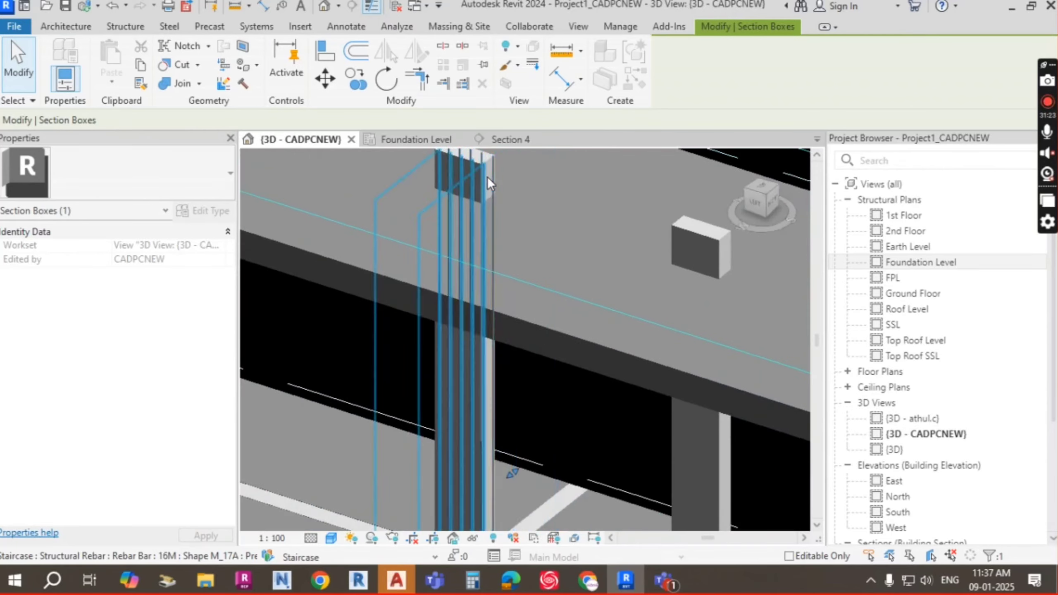
shift+middle_drag(463, 286, 561, 321)
scroll(543, 346, down, 7)
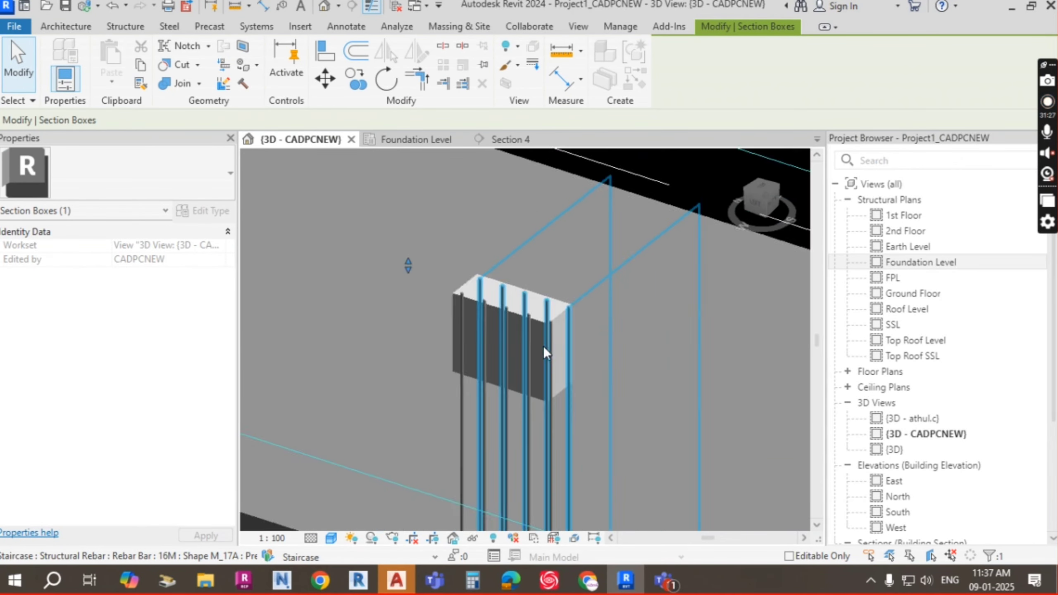
drag(506, 316, 509, 225)
scroll(581, 364, down, 6)
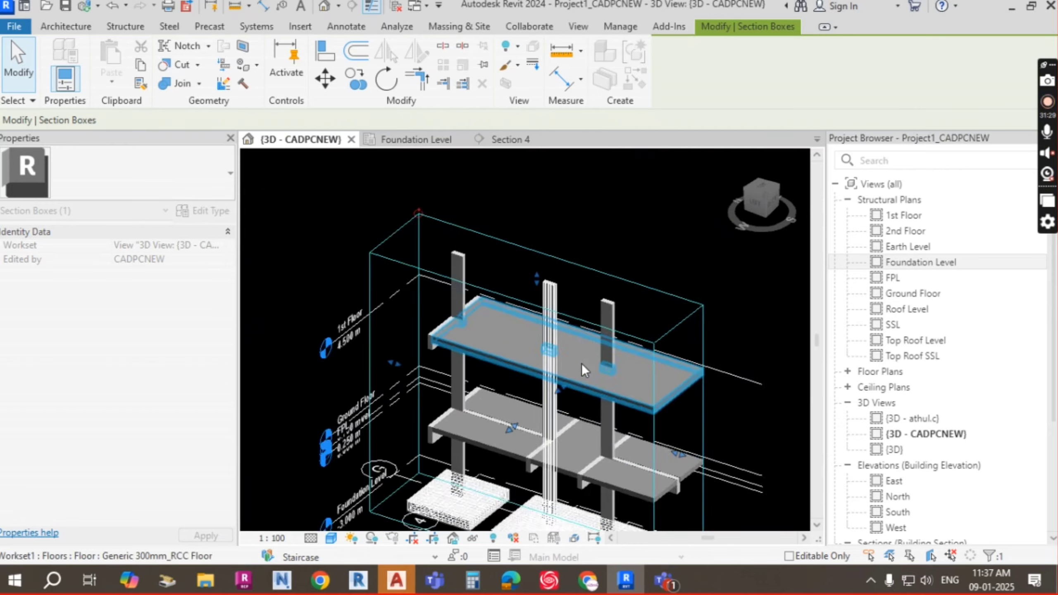
drag(558, 250, 548, 228)
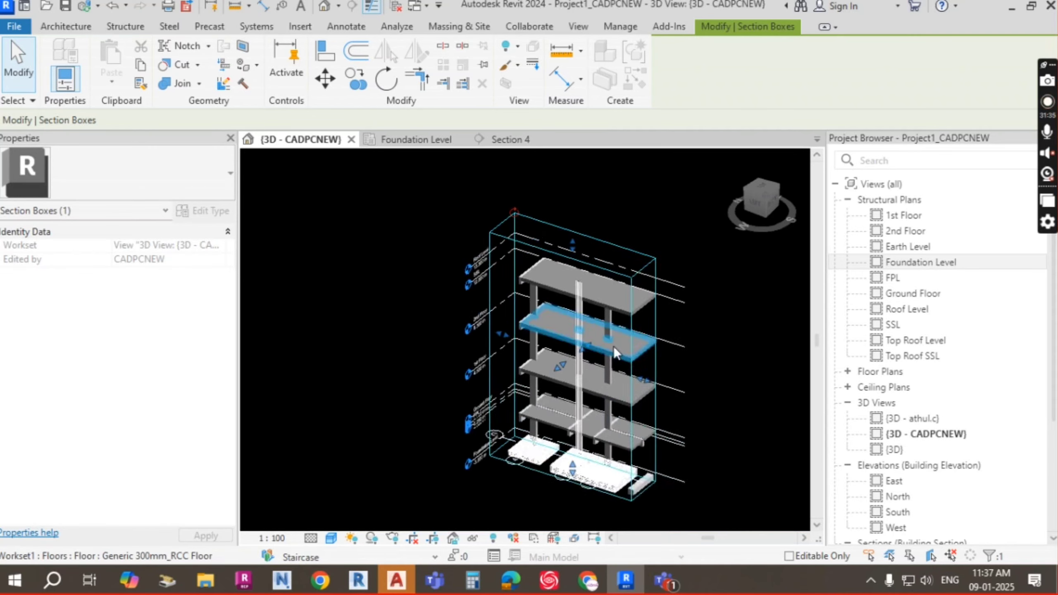
Examine the top ends of the reinforced column's vertical 16M bars in 3D, including from the front
scroll(617, 347, up, 2)
scroll(561, 259, up, 5)
key(Escape)
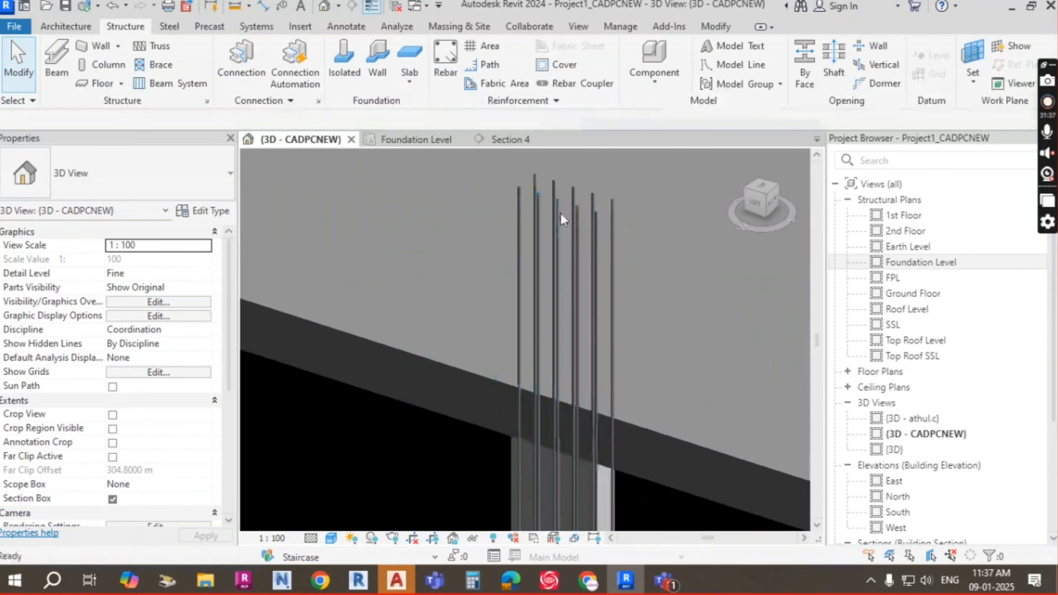
click(521, 211)
scroll(520, 211, down, 5)
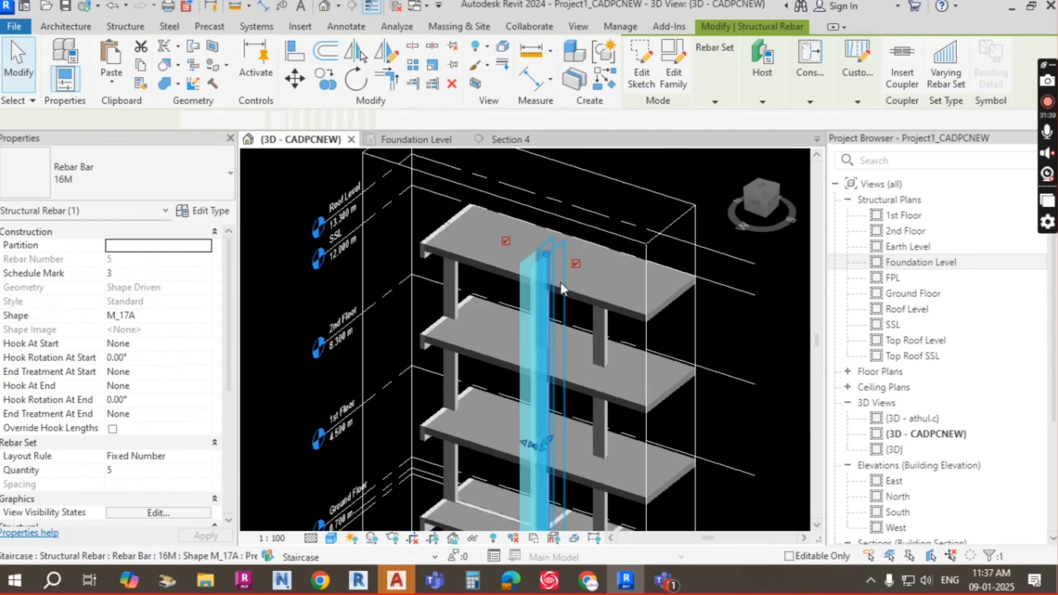
click(771, 205)
scroll(558, 279, up, 5)
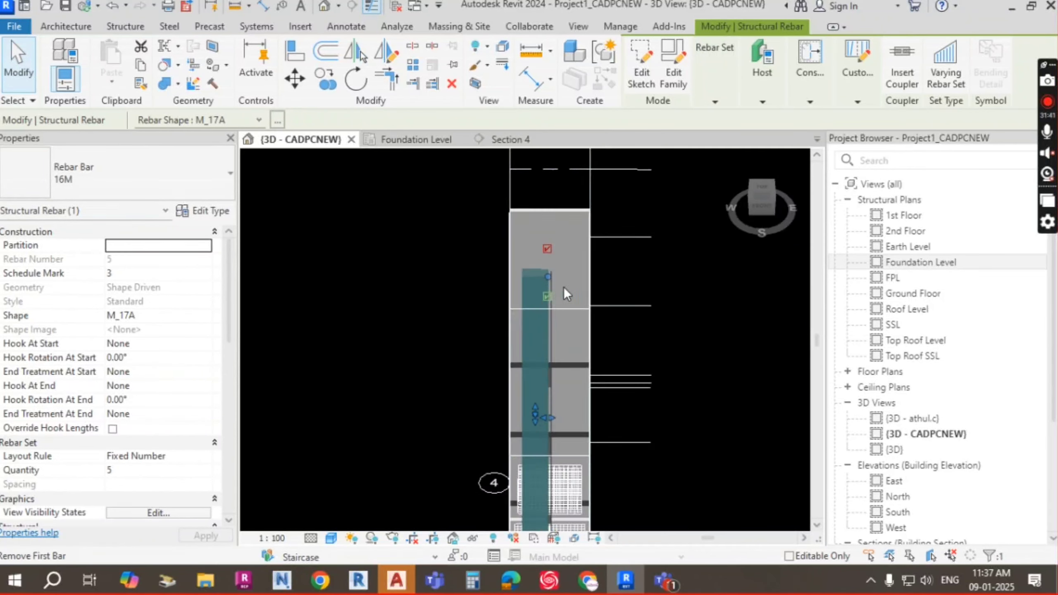
scroll(547, 268, up, 5)
key(Escape)
scroll(513, 225, up, 3)
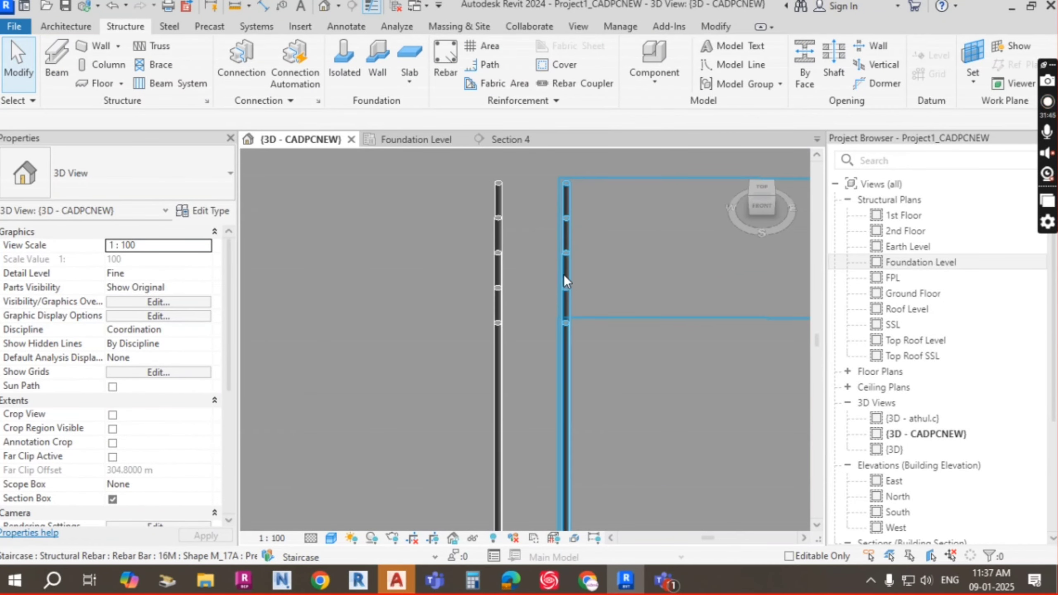
Check the layout of the column's two vertical bar sets against the footing mesh from above
scroll(565, 270, down, 3)
click(609, 266)
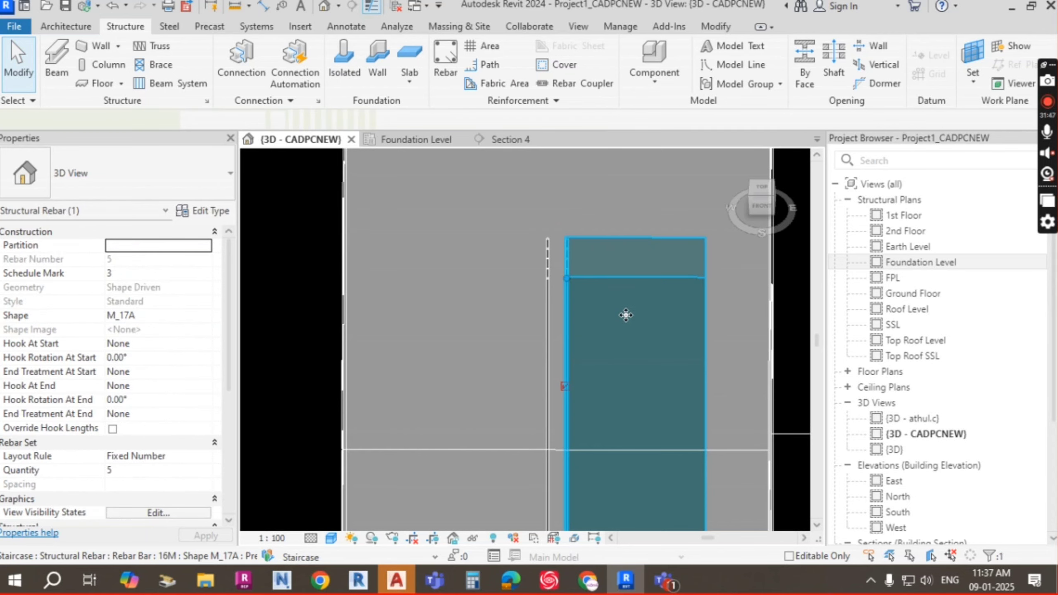
shift+middle_drag(626, 315, 637, 365)
click(761, 195)
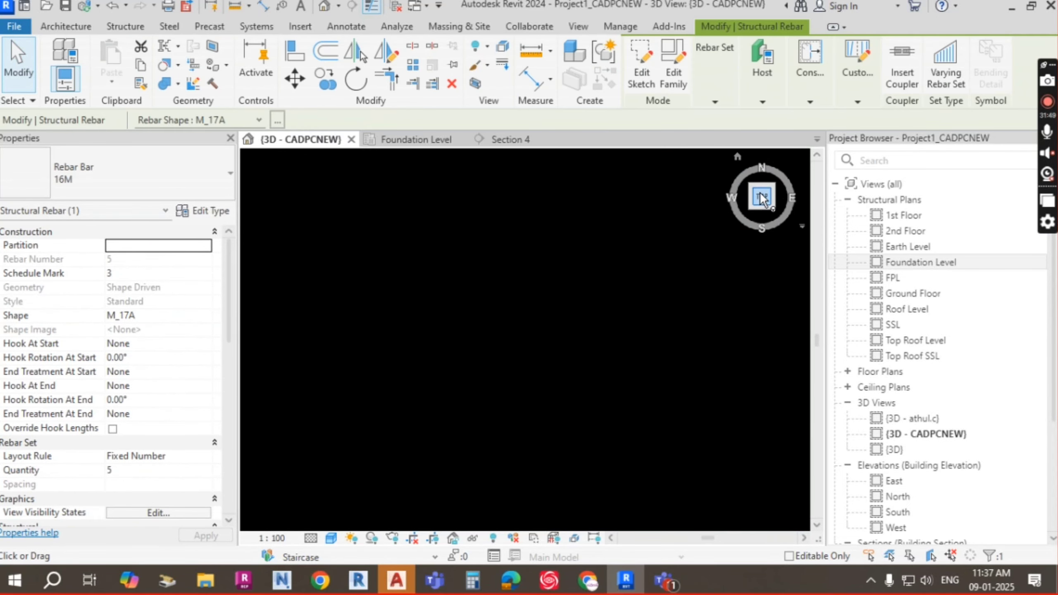
scroll(466, 344, up, 6)
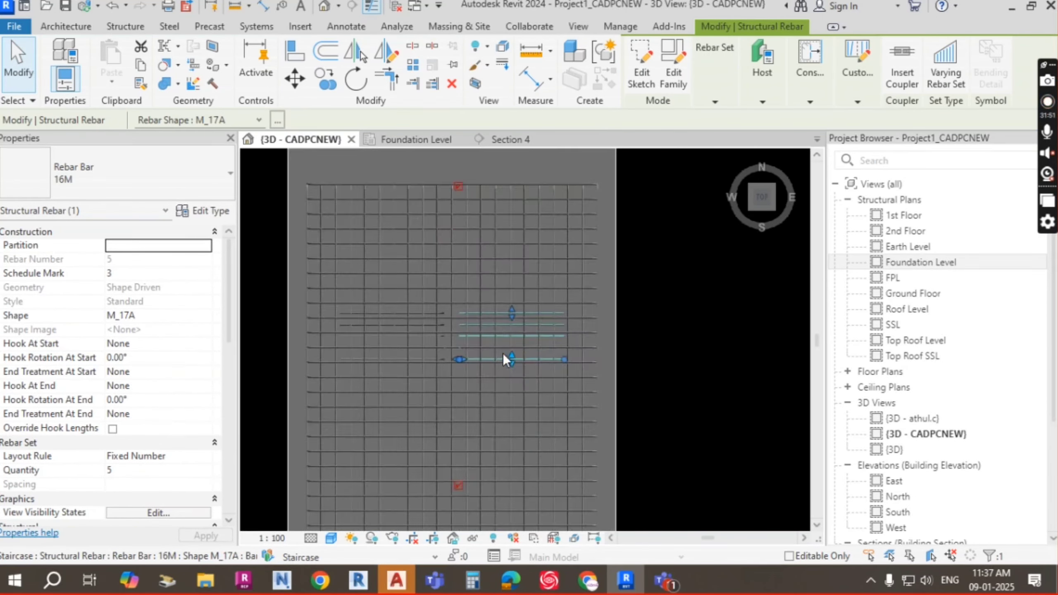
scroll(569, 321, down, 2)
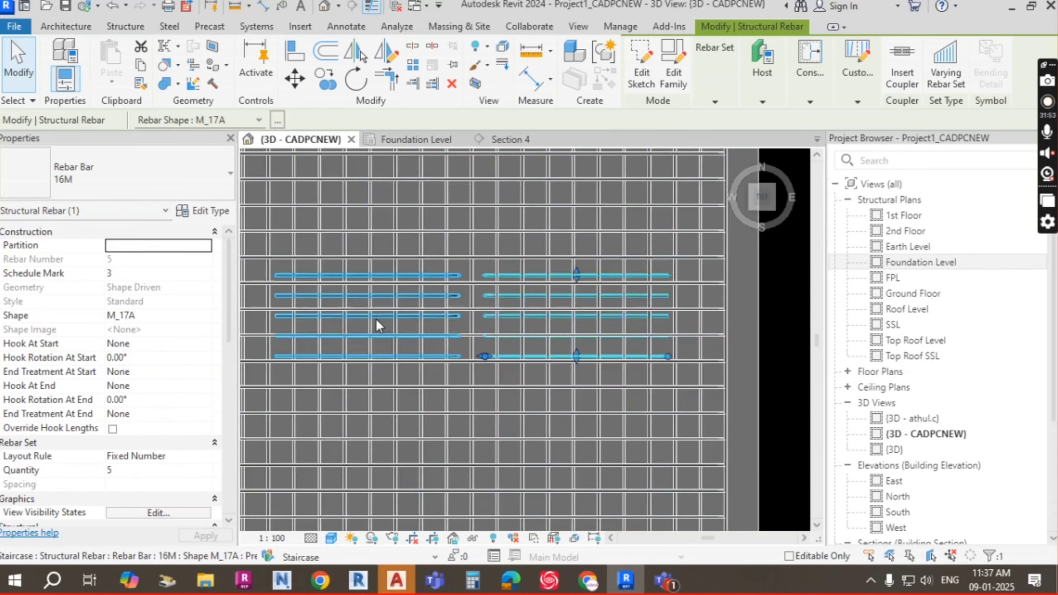
key(Escape)
scroll(466, 304, up, 2)
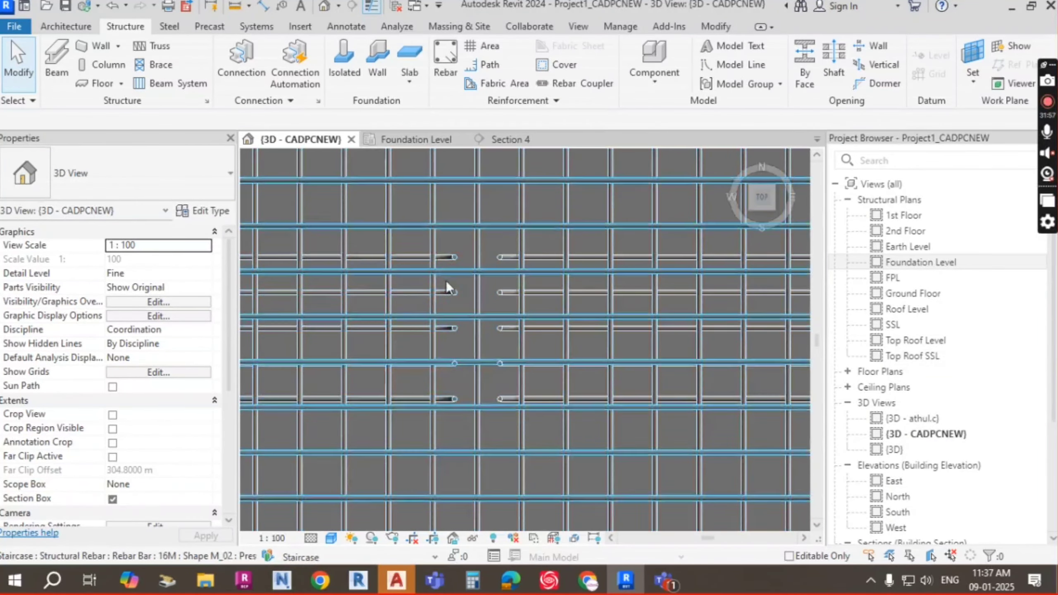
scroll(497, 326, down, 4)
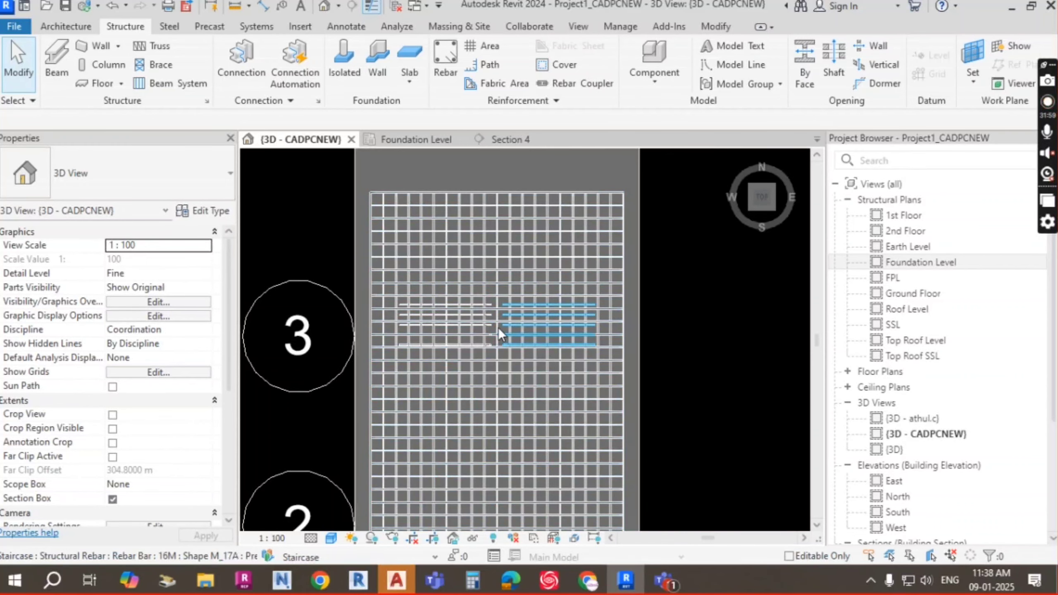
Open the Ground Floor structural plan at the reinforced column and display it in fine detail with shaded surfaces
double_click(914, 294)
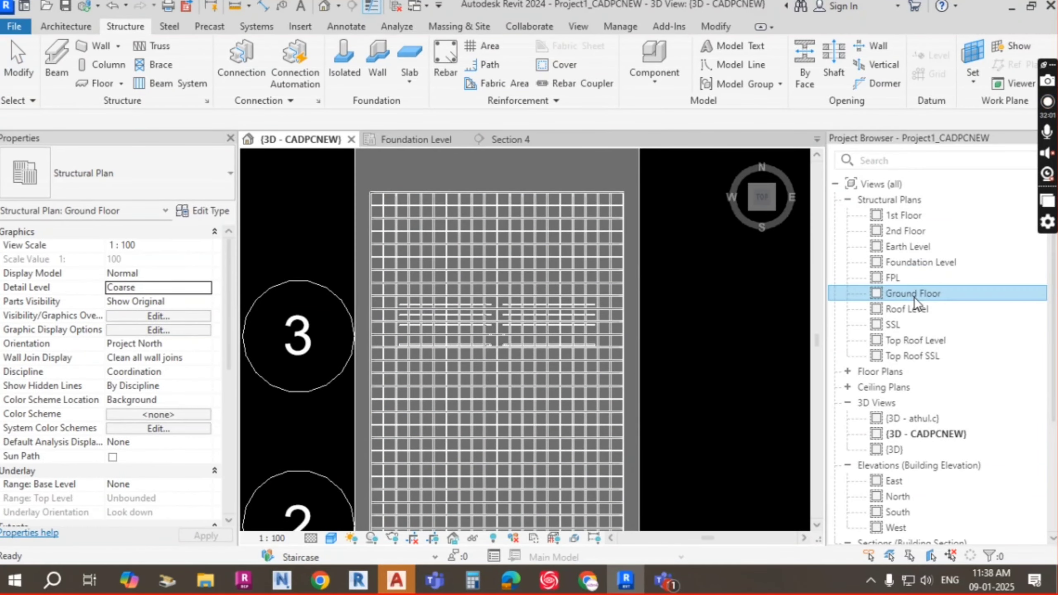
scroll(593, 337, up, 10)
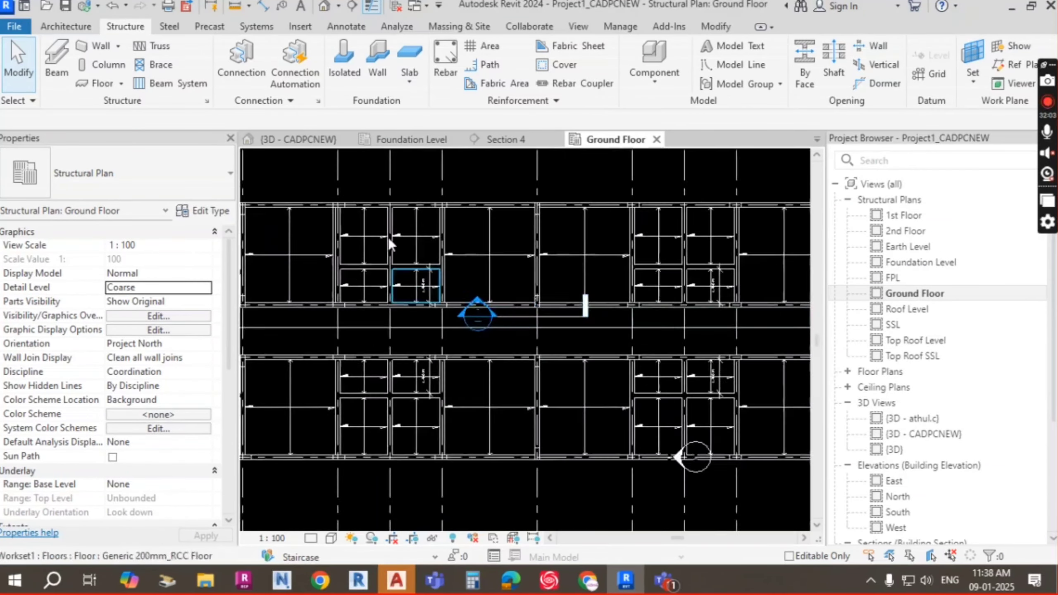
scroll(588, 265, down, 3)
middle_drag(645, 259, 389, 264)
scroll(389, 264, down, 1)
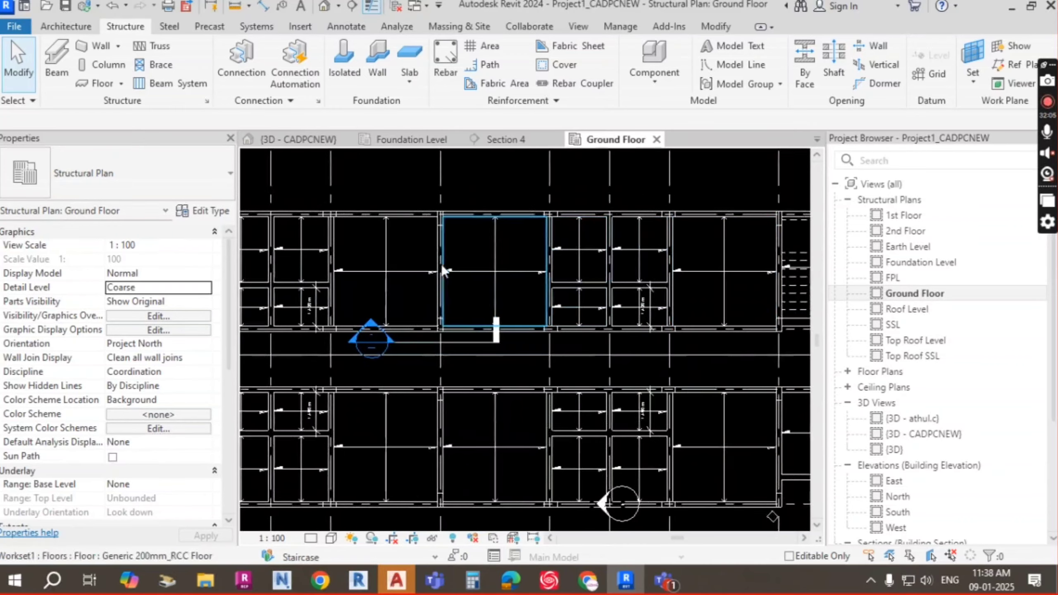
scroll(627, 308, up, 2)
scroll(492, 251, down, 3)
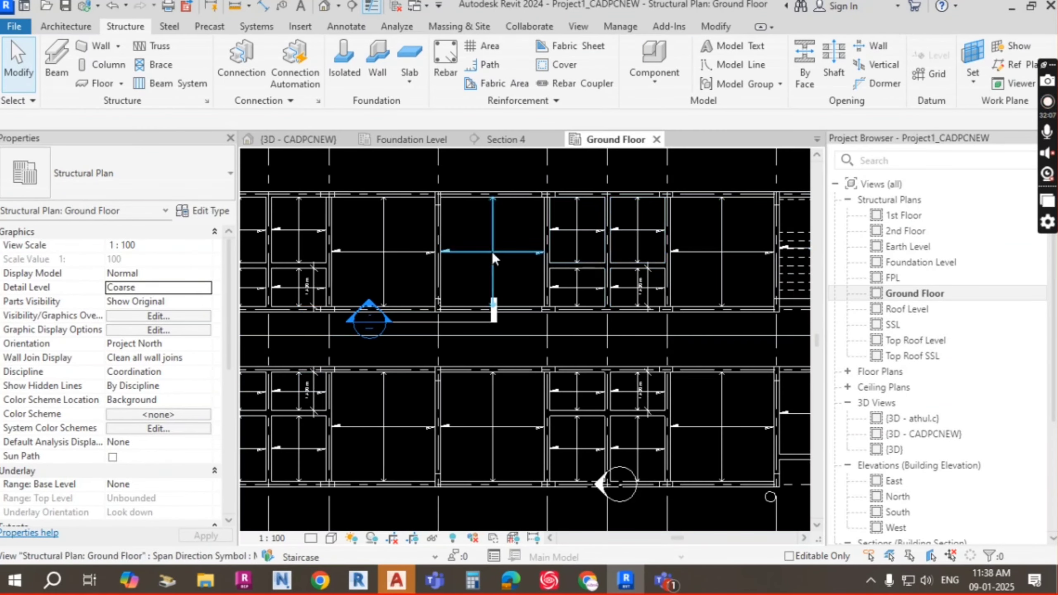
scroll(417, 291, up, 3)
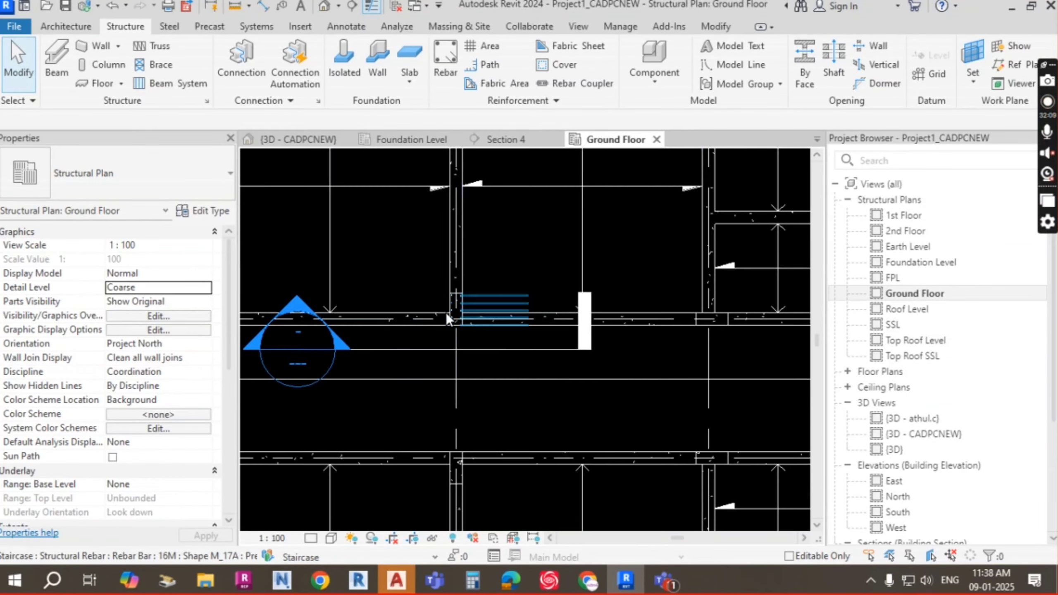
scroll(444, 312, up, 5)
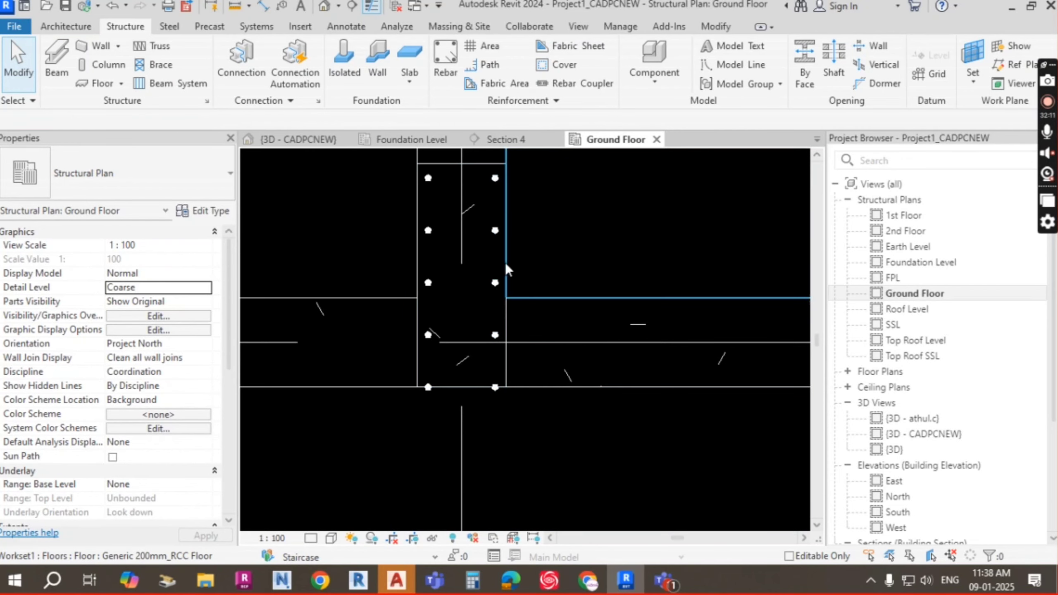
click(330, 538)
click(368, 472)
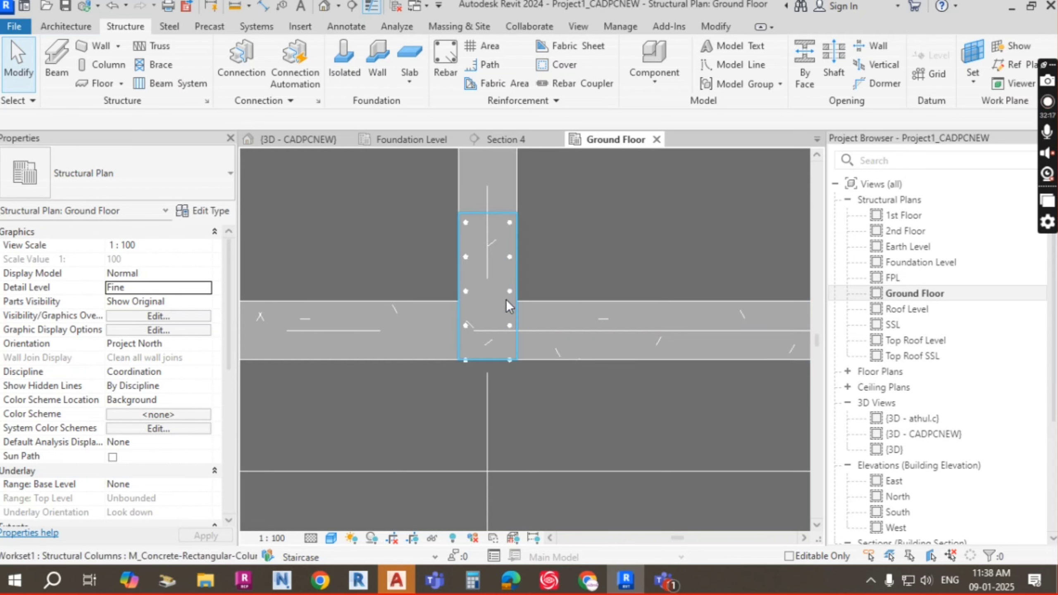
Check the two 16M vertical bar sets inside the column outline on the Ground Floor plan, one set at a time
scroll(509, 223, up, 1)
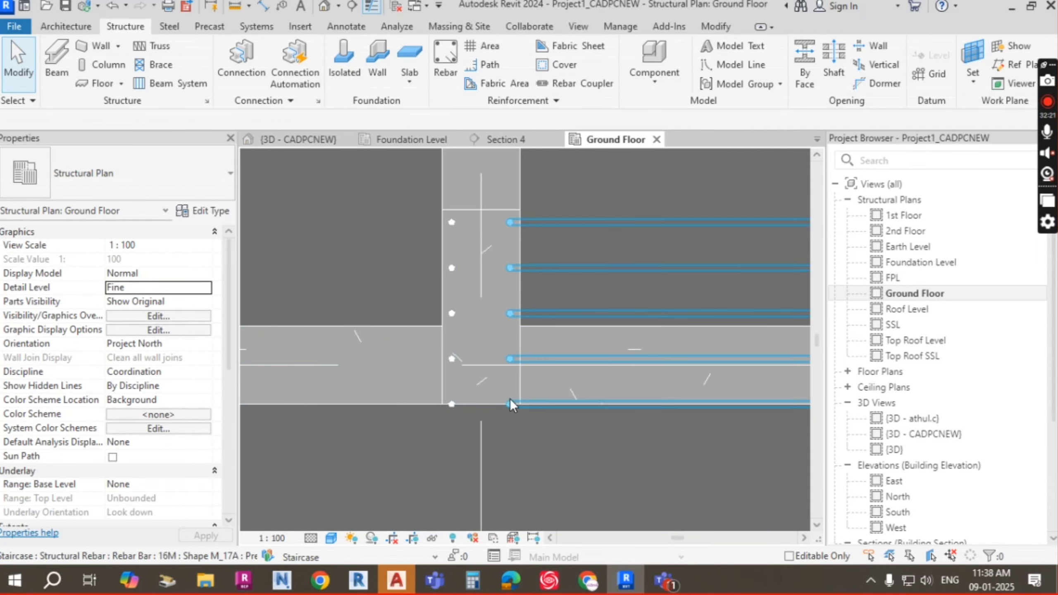
click(508, 225)
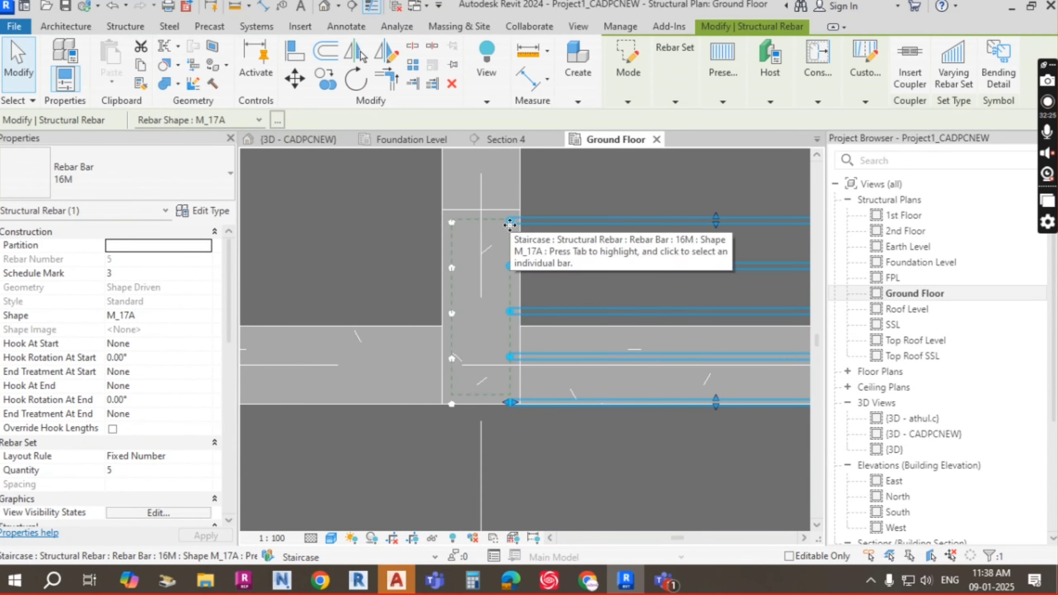
key(Escape)
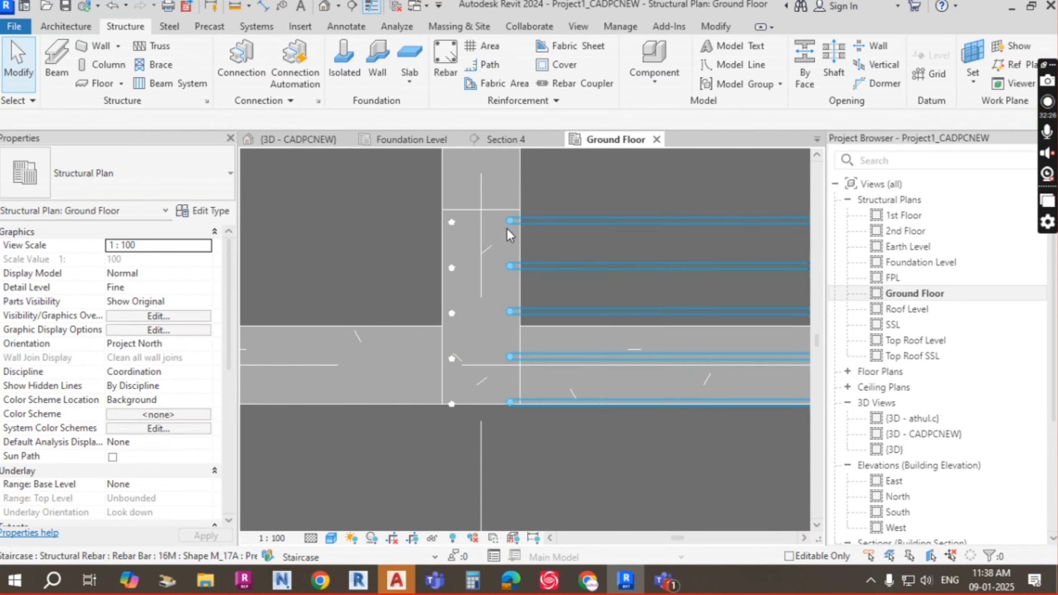
click(458, 224)
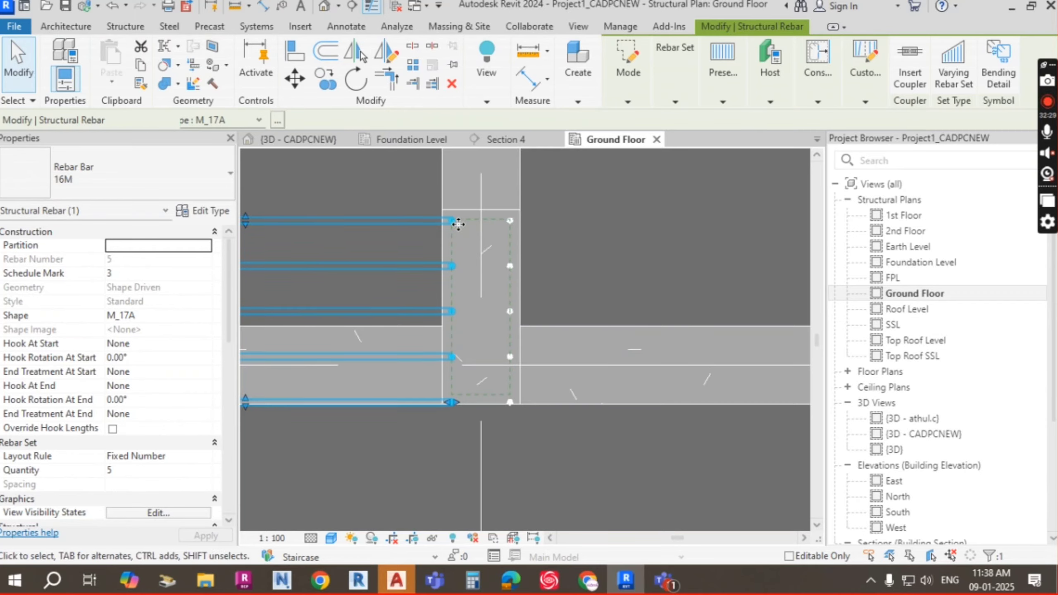
key(Escape)
scroll(475, 210, down, 3)
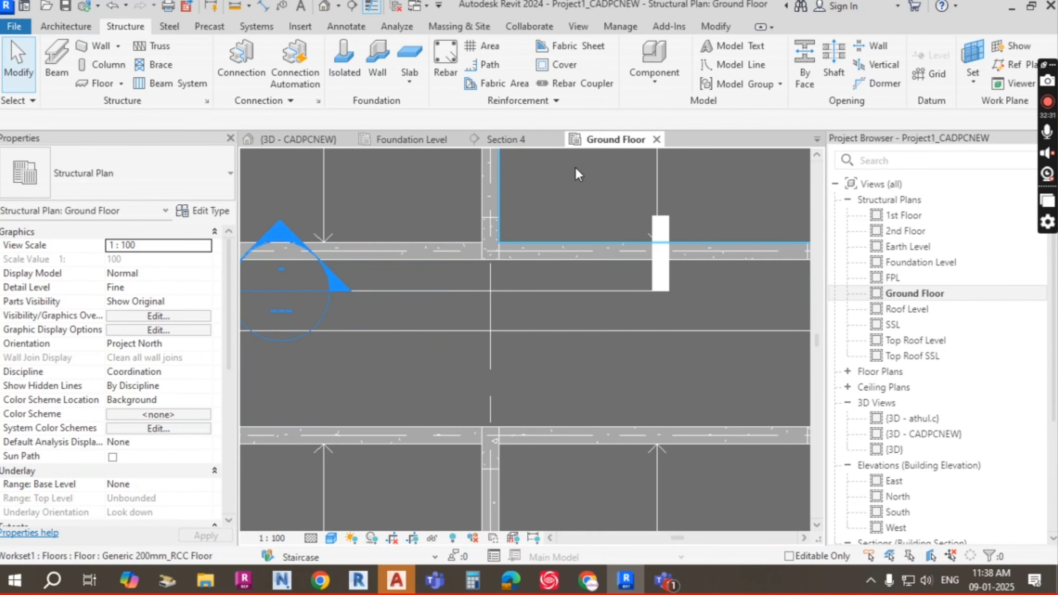
Inspect the bent feet of the column's vertical 16M bars where they enter the footing mesh in the 3D view
click(298, 139)
shift+middle_drag(625, 354, 518, 235)
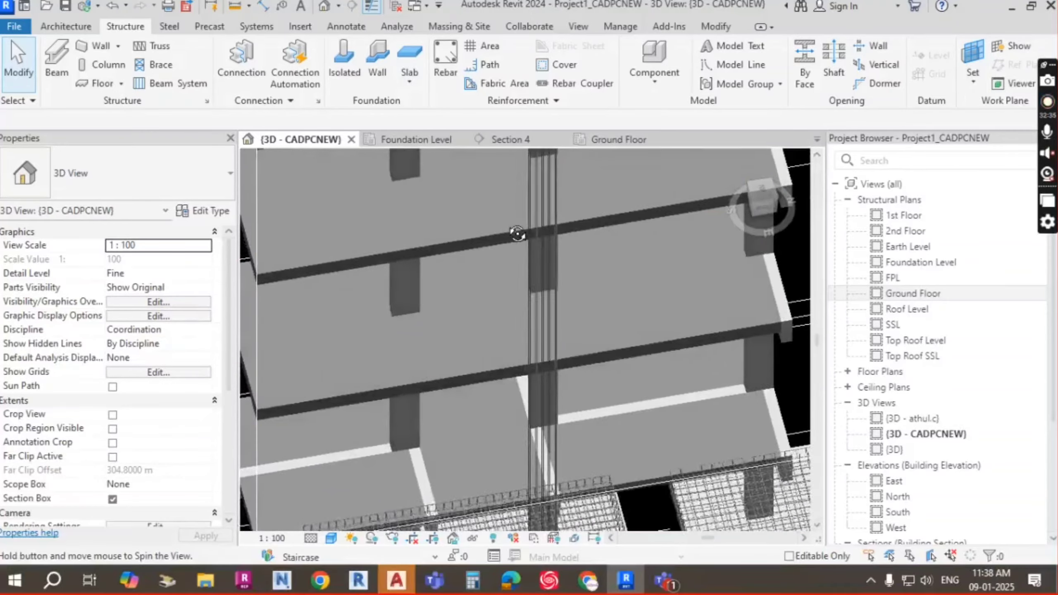
scroll(560, 430, up, 1)
shift+middle_drag(562, 433, 687, 159)
scroll(522, 400, up, 2)
click(523, 339)
scroll(641, 315, down, 3)
scroll(583, 345, up, 5)
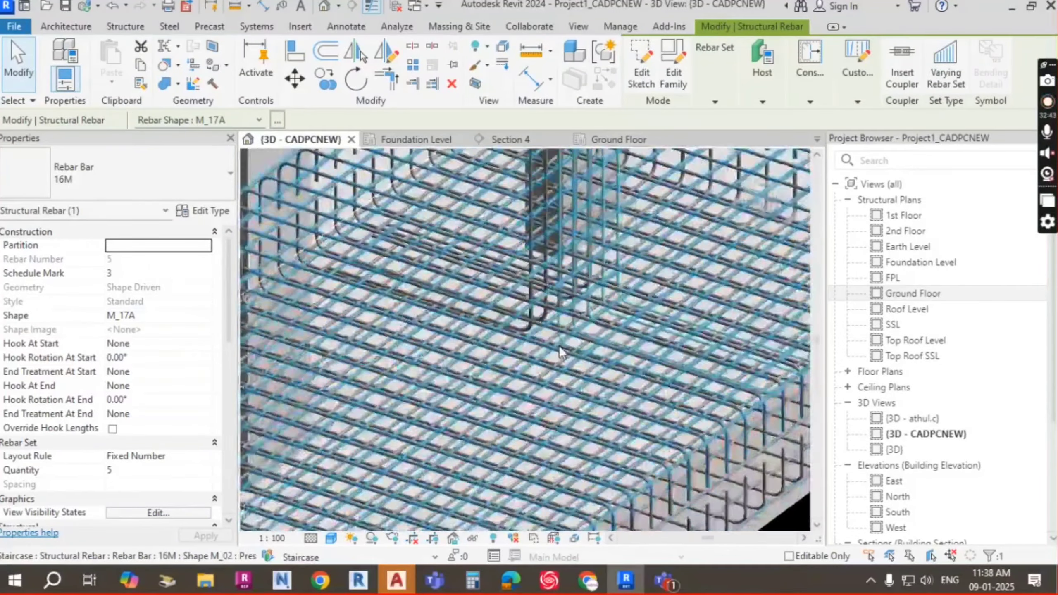
key(Escape)
scroll(660, 366, down, 5)
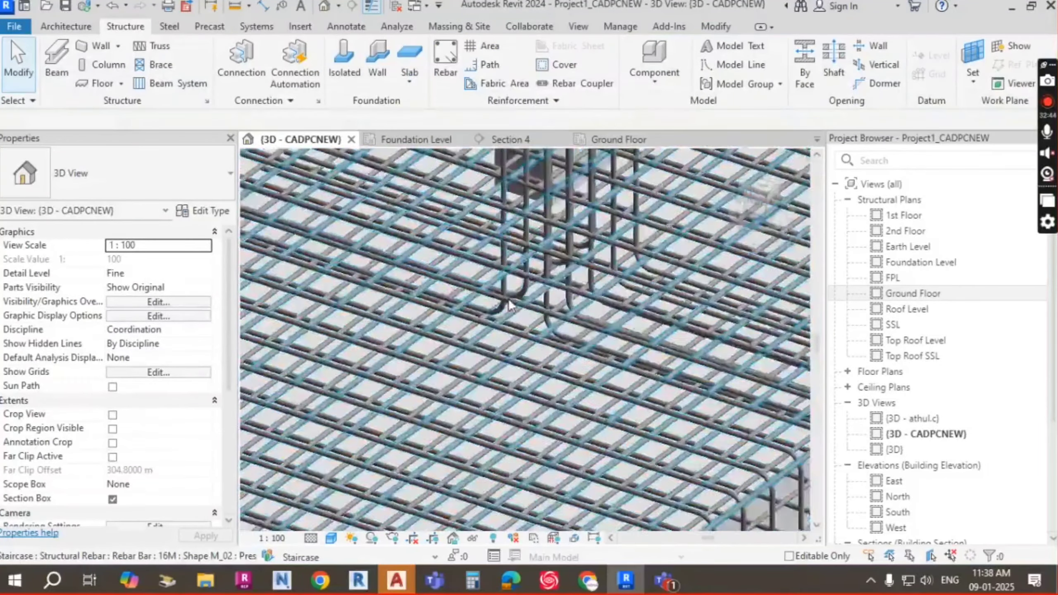
Examine the reinforced footing and column from the side and above, following the vertical bars up the column in 3D
shift+middle_drag(660, 367, 493, 361)
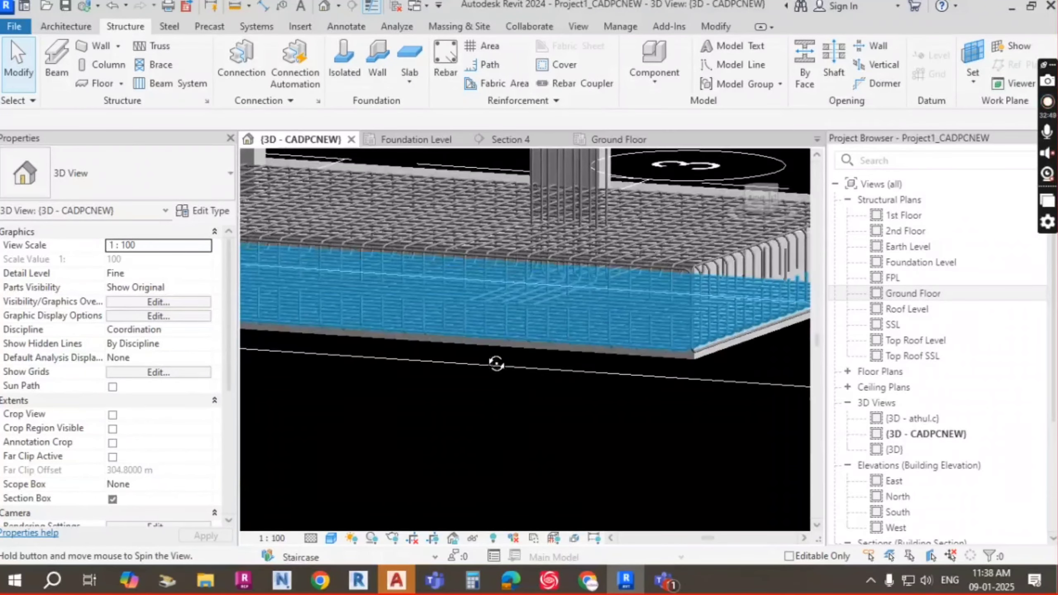
scroll(627, 328, up, 3)
shift+middle_drag(626, 328, 612, 358)
scroll(612, 372, down, 2)
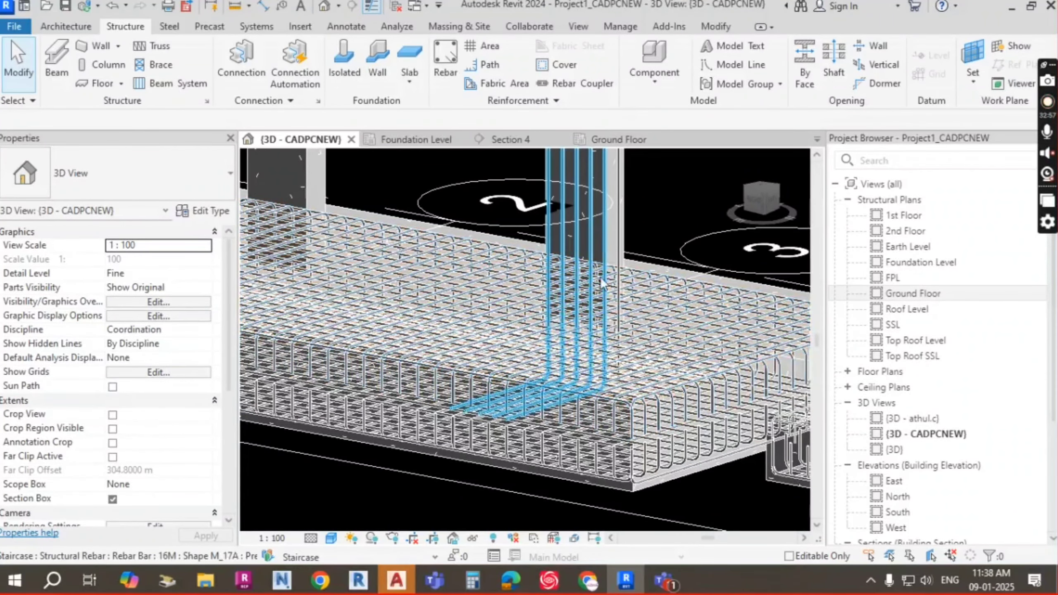
scroll(642, 370, down, 4)
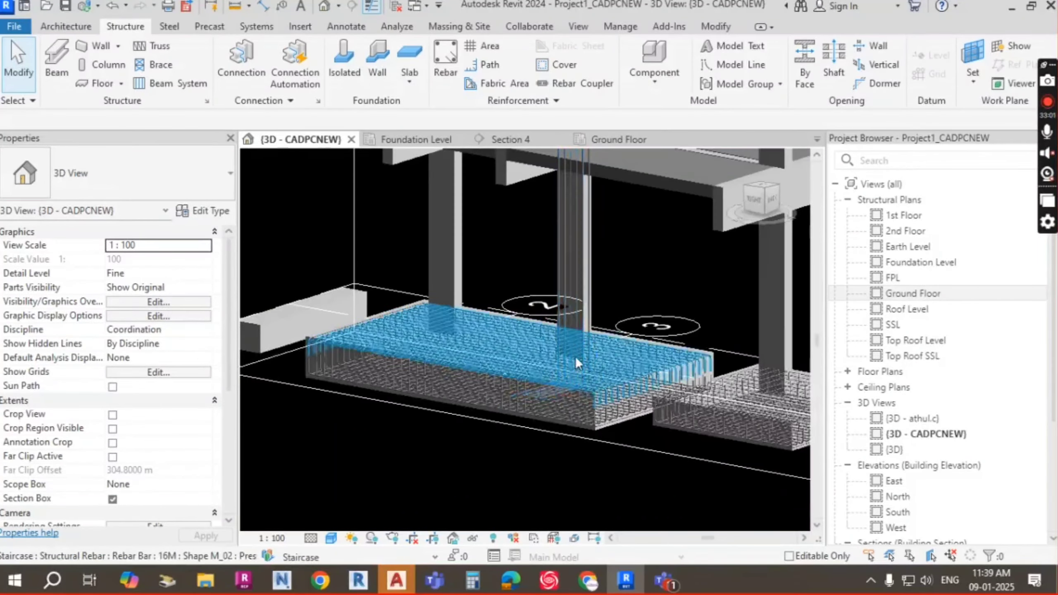
shift+middle_drag(583, 353, 562, 314)
scroll(567, 312, up, 5)
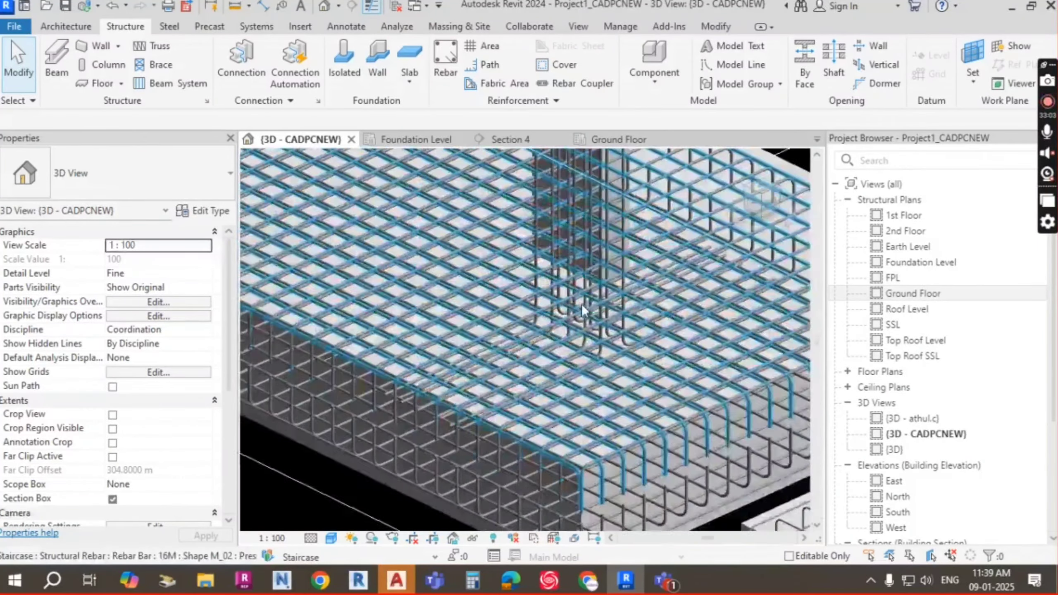
scroll(579, 318, down, 5)
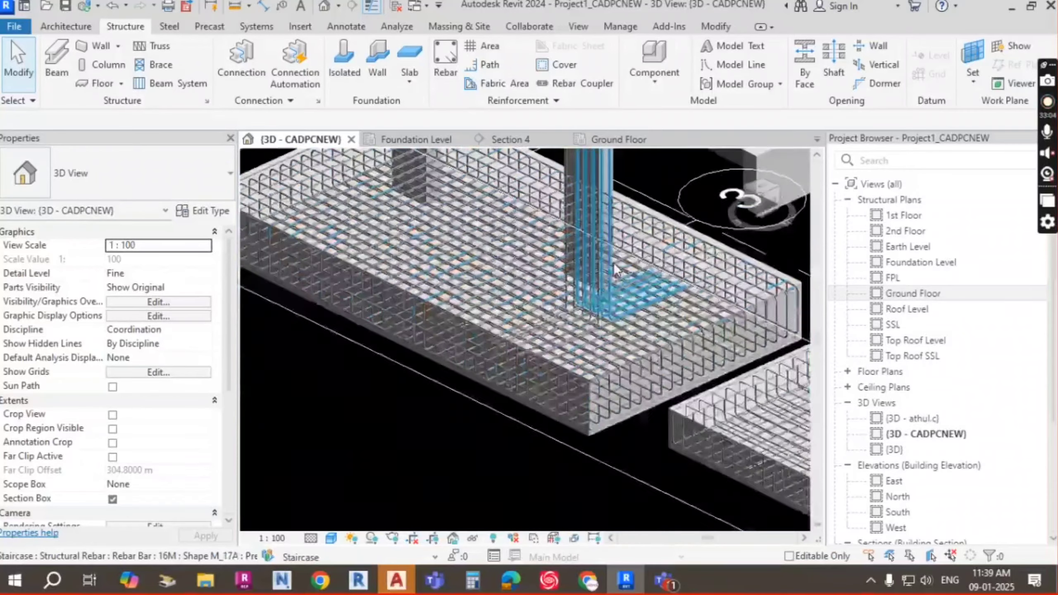
middle_drag(629, 194, 578, 348)
scroll(583, 350, up, 2)
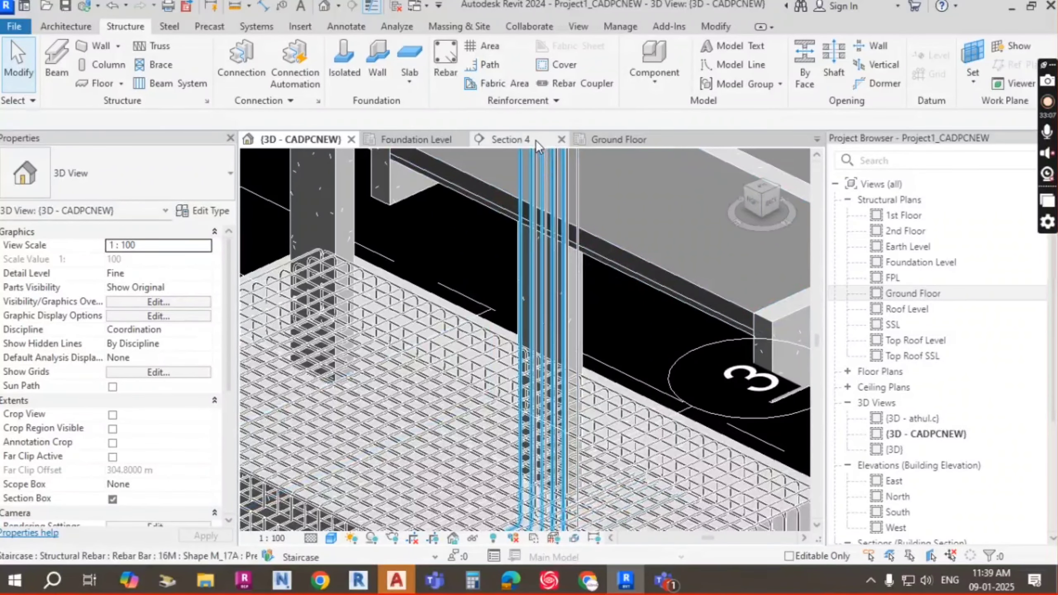
Start placing rebar in Section 4 at the column base using the closed tie shape M_T1
click(536, 140)
scroll(527, 433, up, 6)
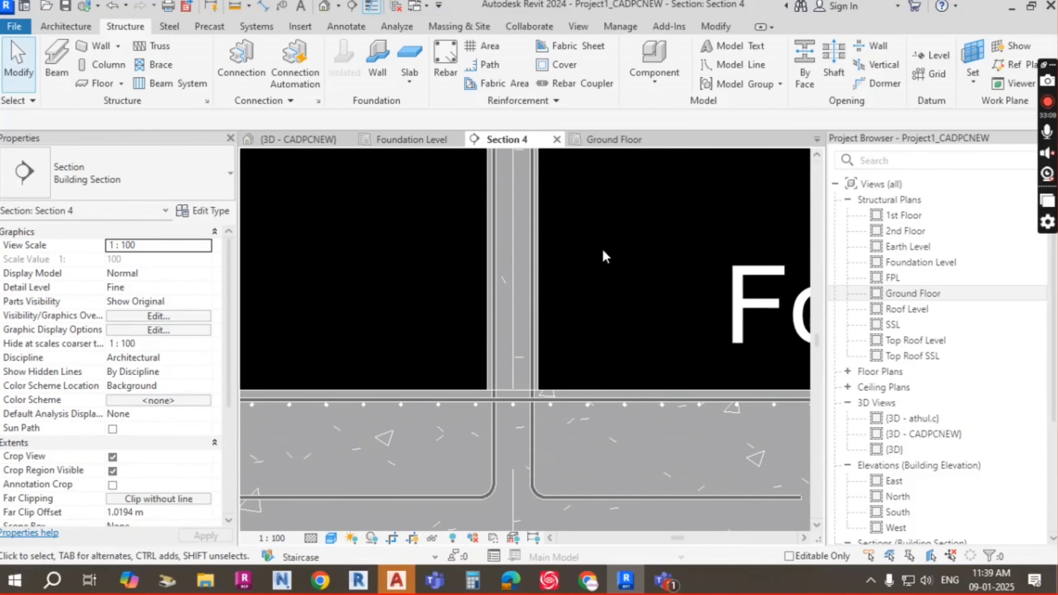
click(453, 74)
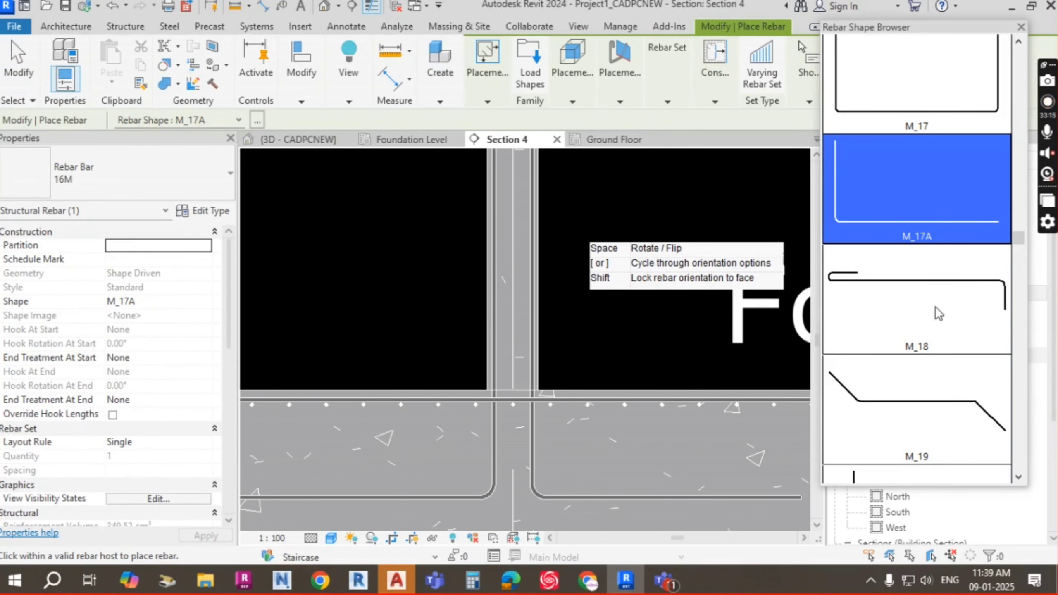
scroll(938, 292, down, 10)
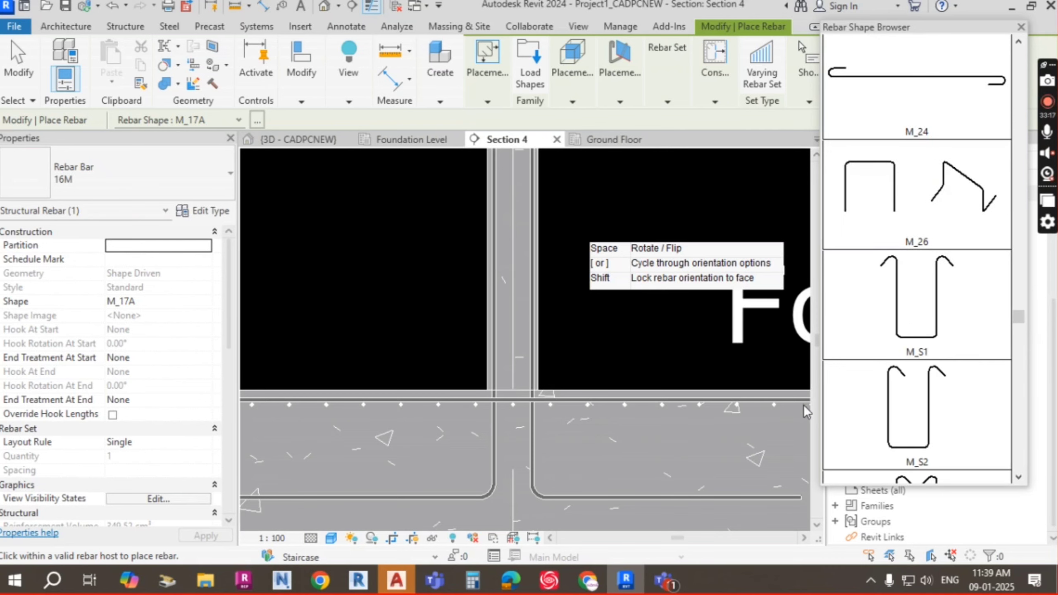
scroll(993, 331, down, 10)
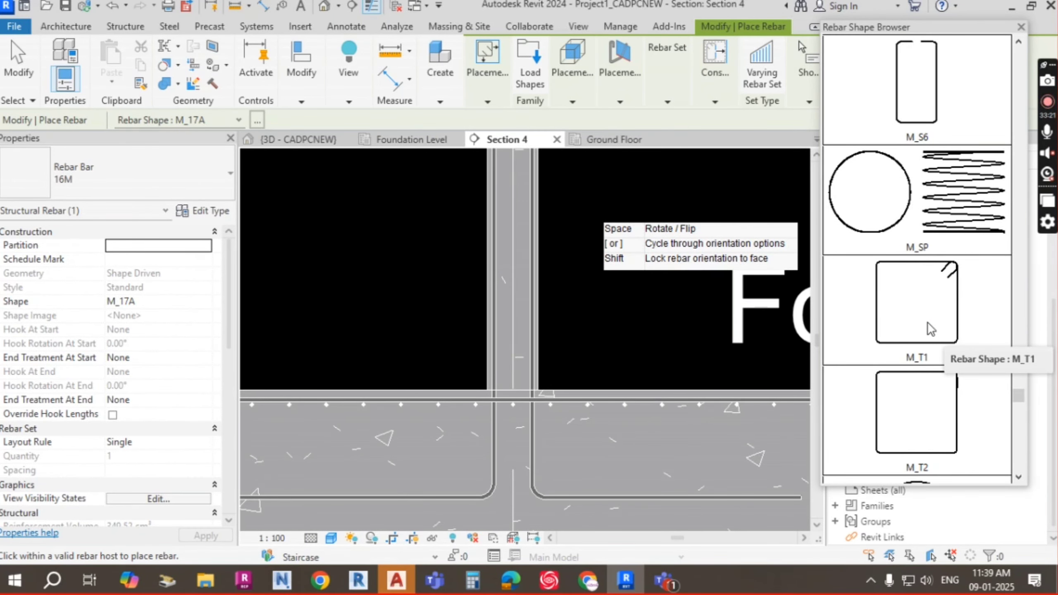
scroll(921, 329, down, 1)
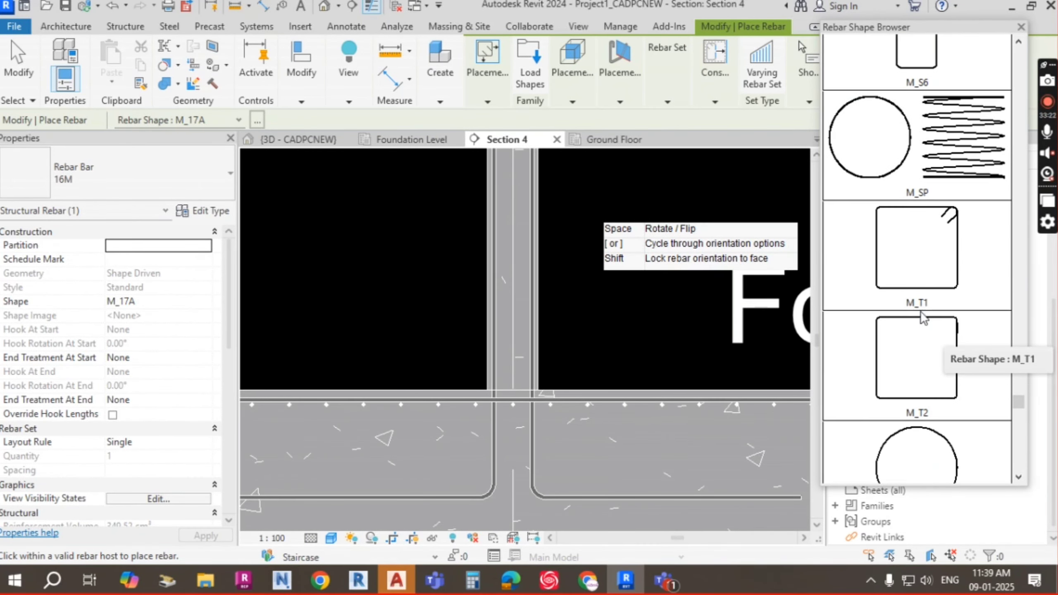
click(934, 255)
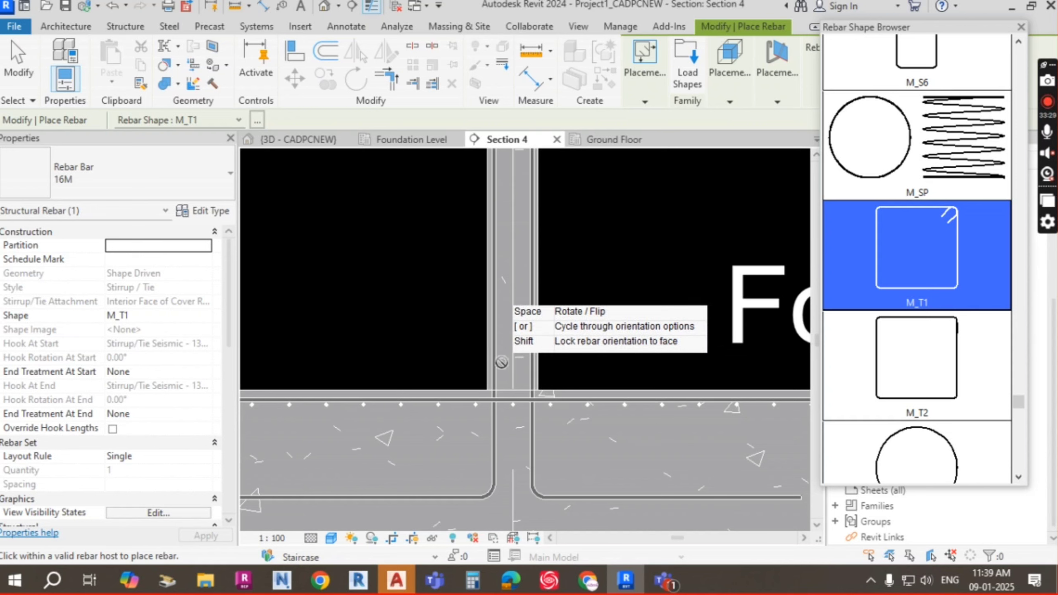
Try the Parallel to Work Plane and Parallel to Cover placement orientations for the M_T1 tie on the column
scroll(499, 352, up, 2)
middle_drag(495, 353, 425, 294)
scroll(443, 291, up, 1)
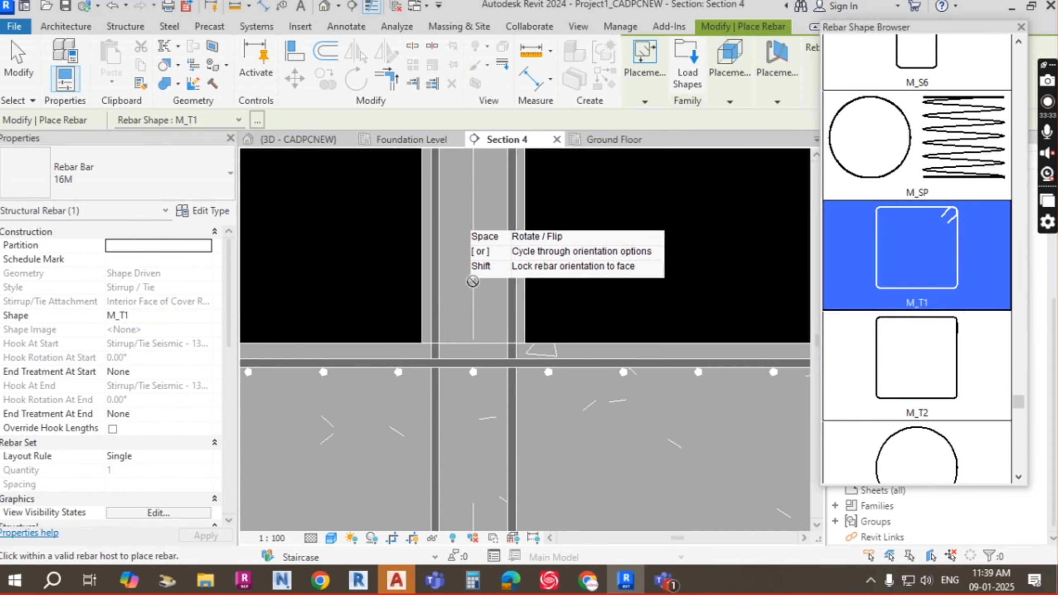
click(777, 102)
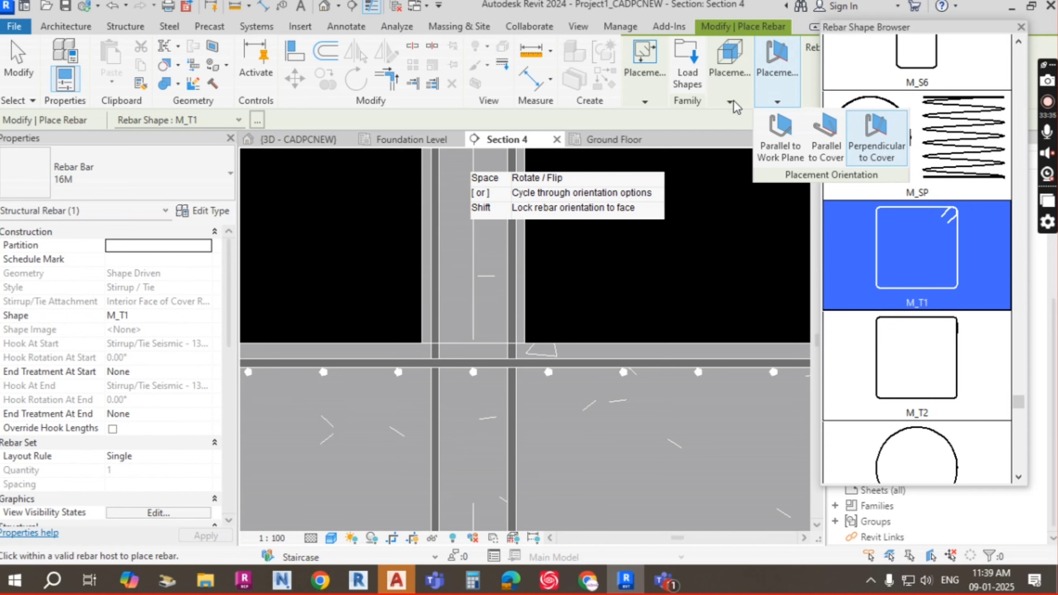
click(781, 148)
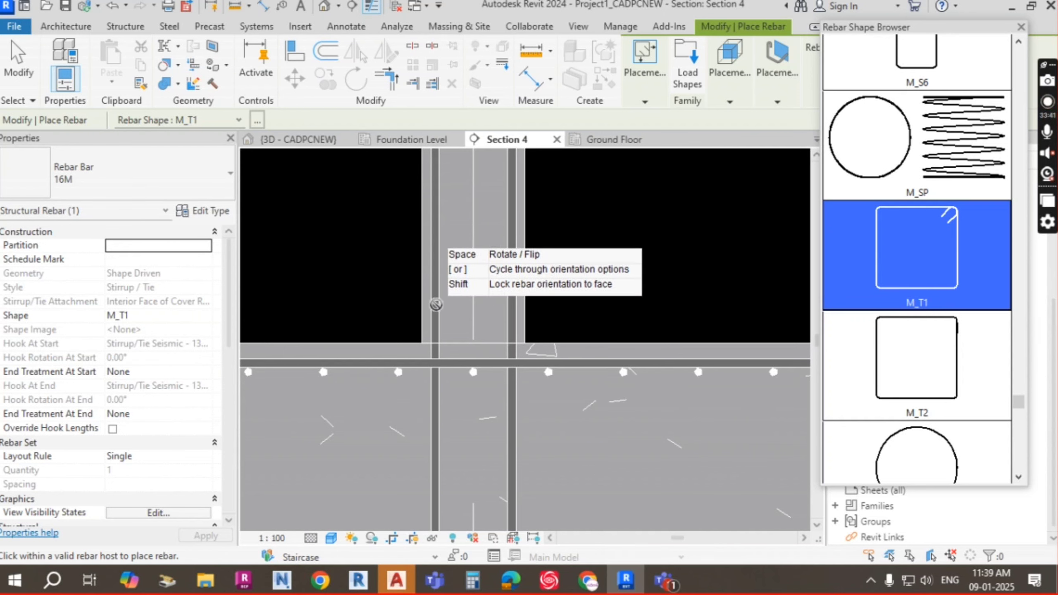
click(787, 102)
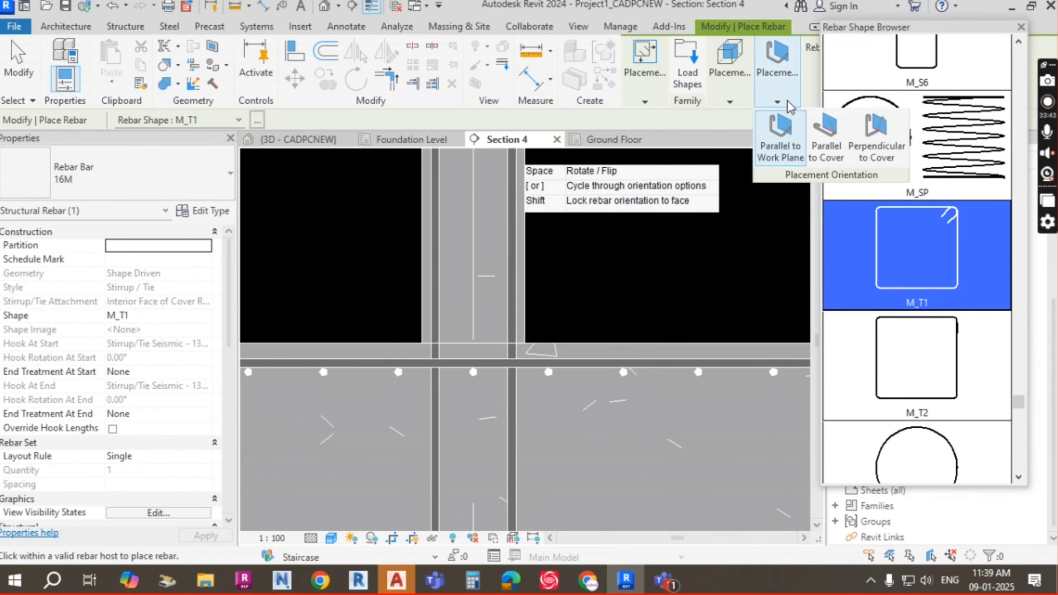
click(827, 154)
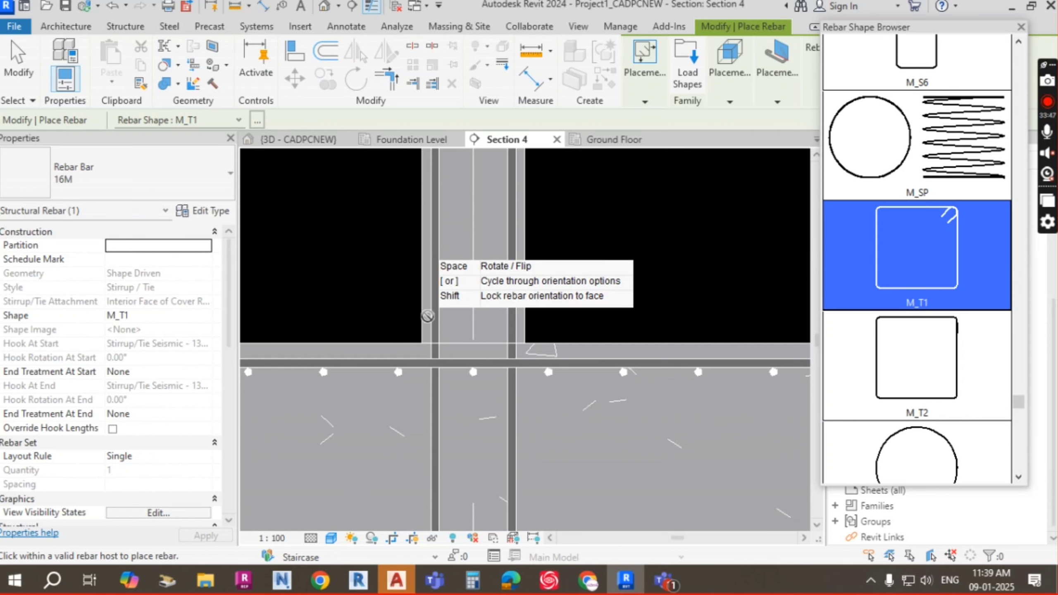
Set the tie's placement orientation to Perpendicular to Cover and its placement plane to Near Cover Reference
click(791, 103)
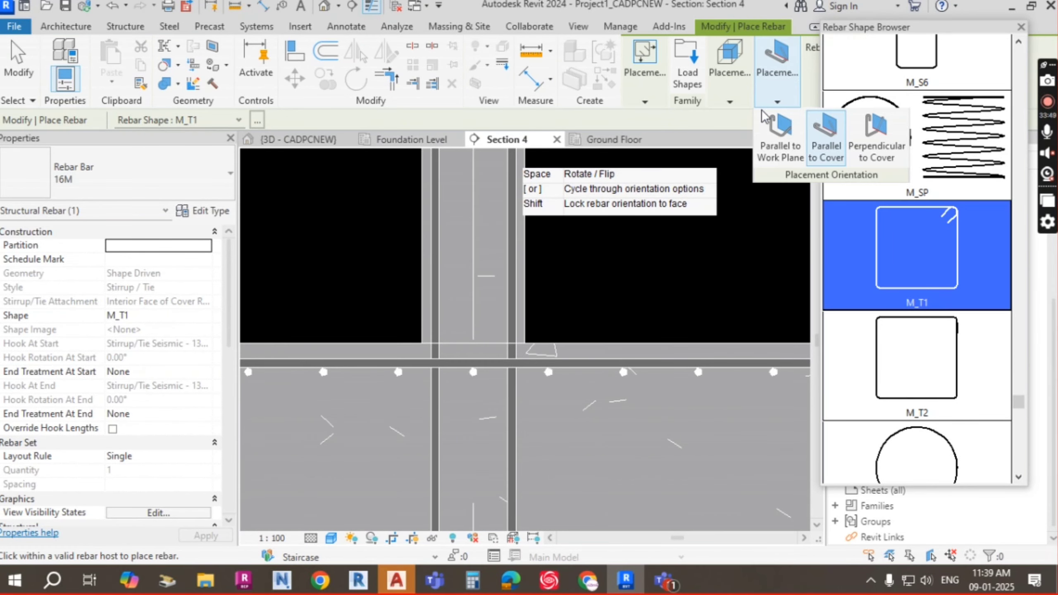
click(741, 102)
click(782, 103)
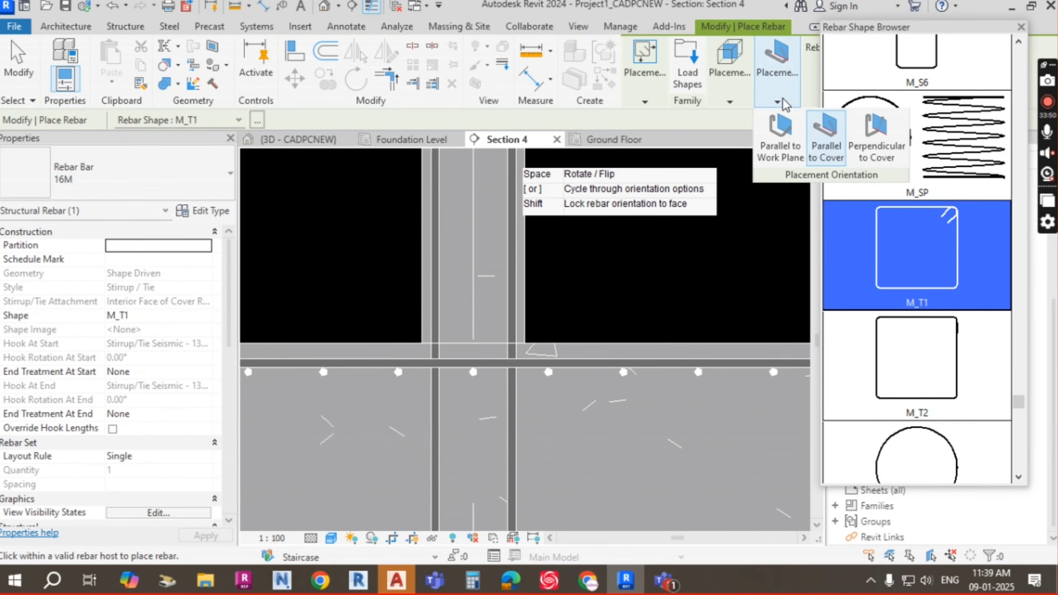
click(874, 149)
click(728, 102)
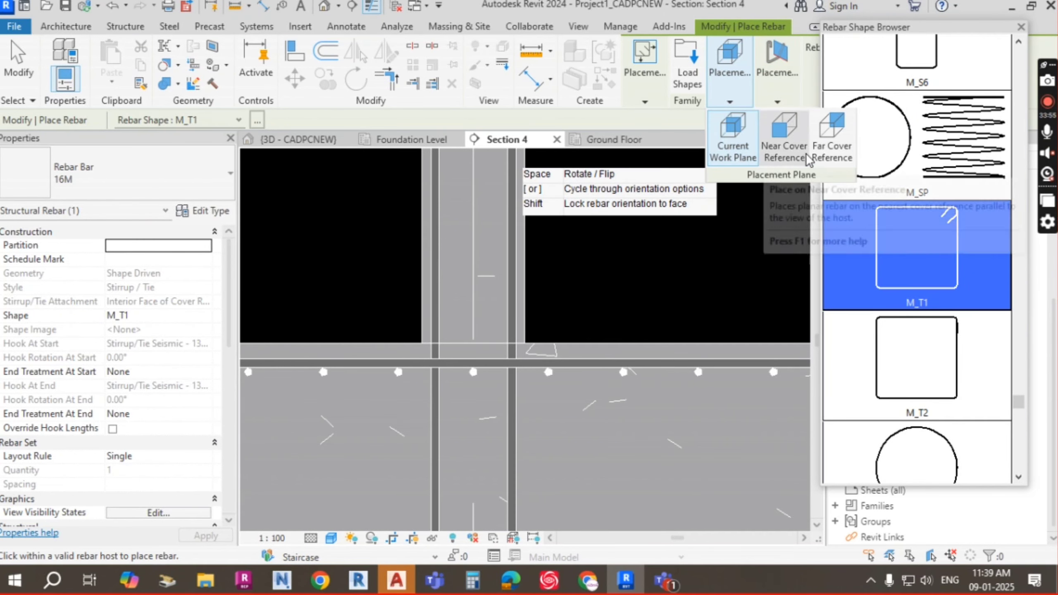
click(785, 141)
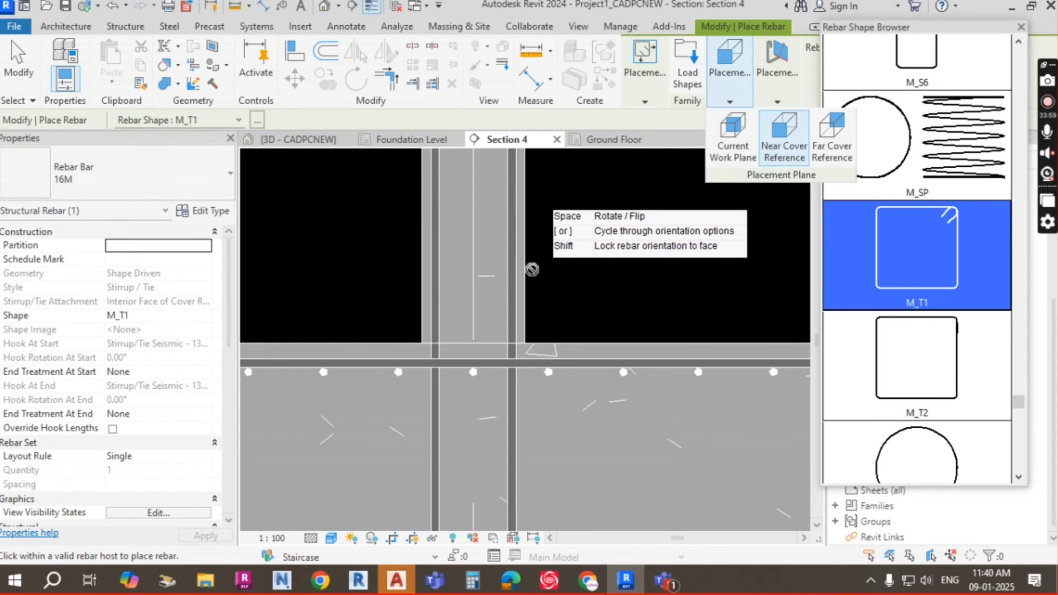
Place a single M_T1 tie across the column just above the footing using the Near Cover Reference plane
click(737, 103)
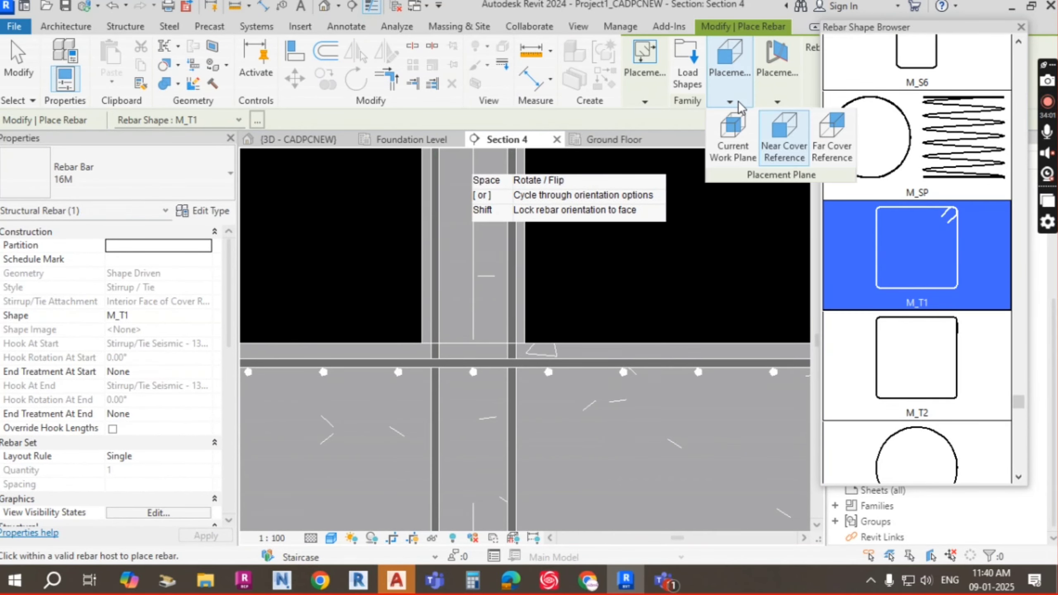
click(795, 103)
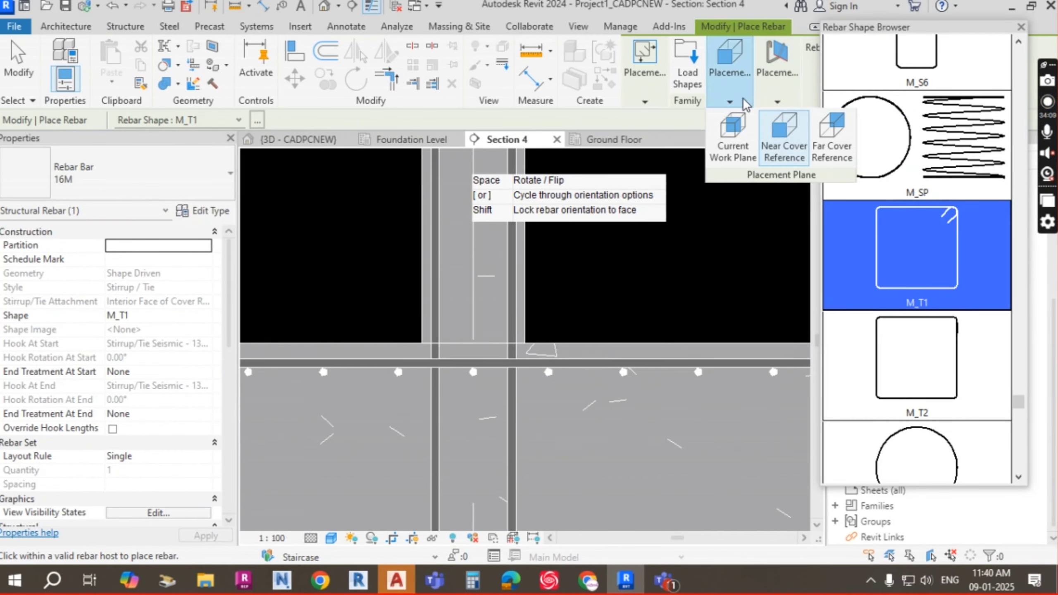
mouse_move(739, 103)
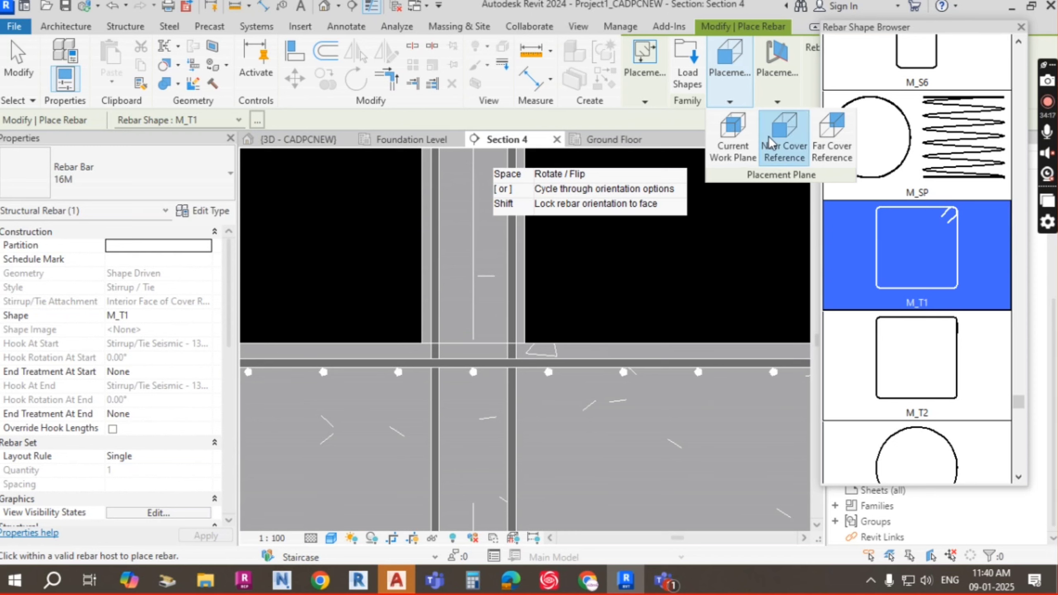
mouse_move(777, 84)
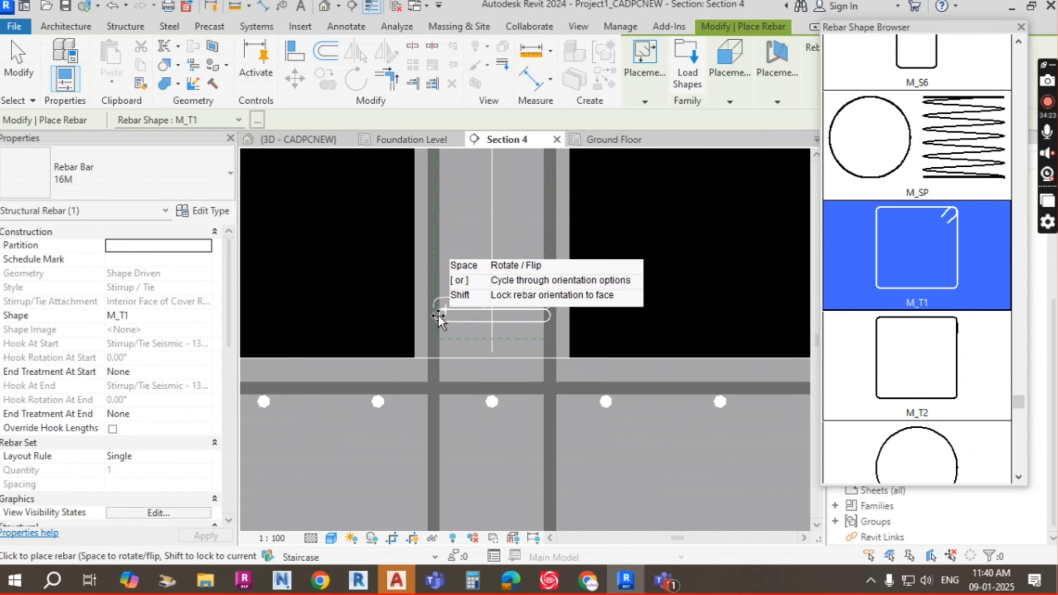
scroll(438, 316, up, 3)
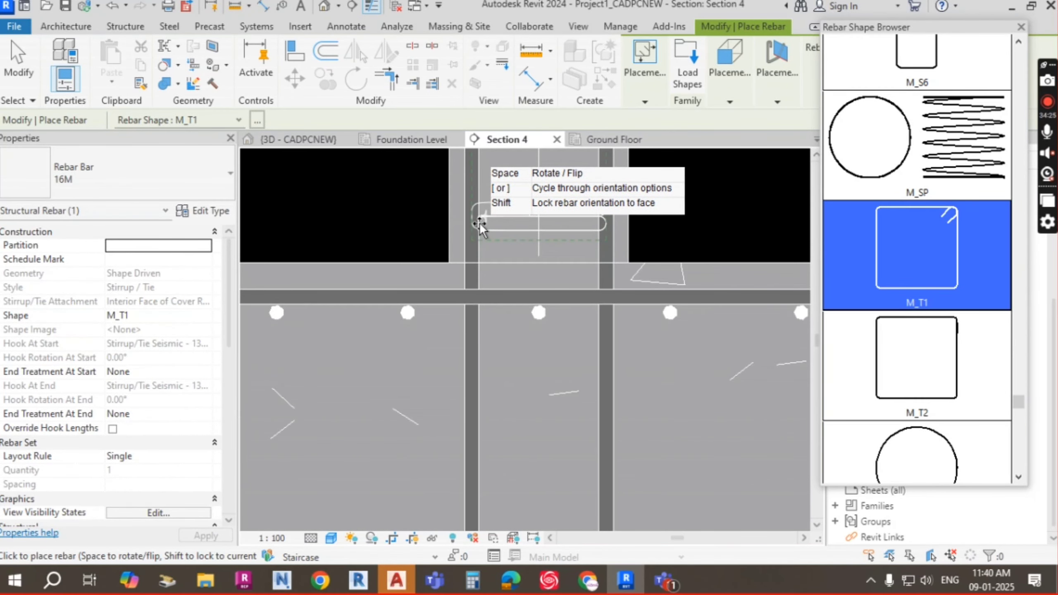
scroll(479, 221, up, 3)
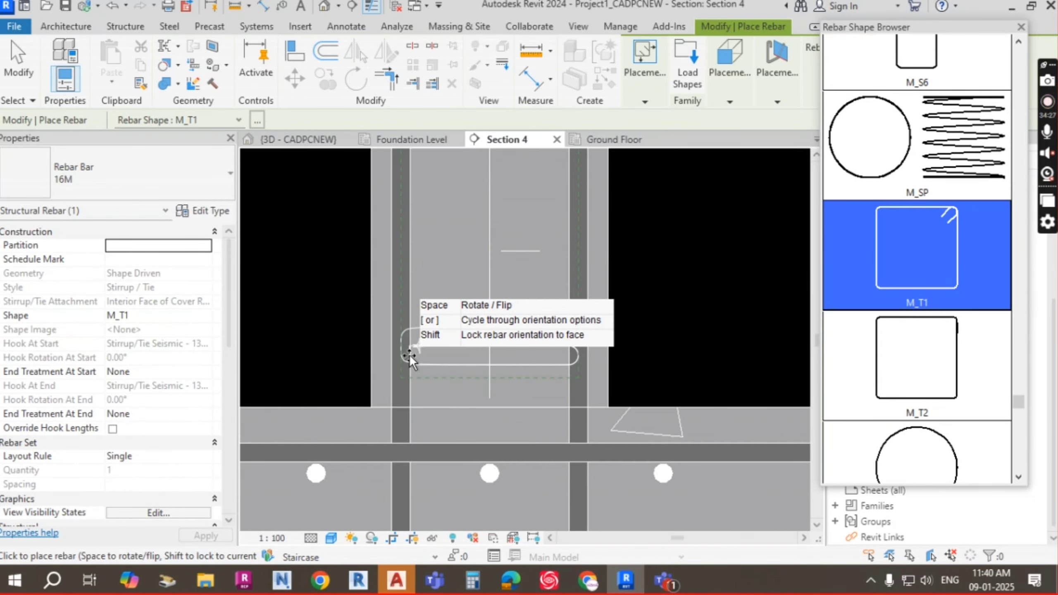
click(409, 360)
key(Escape)
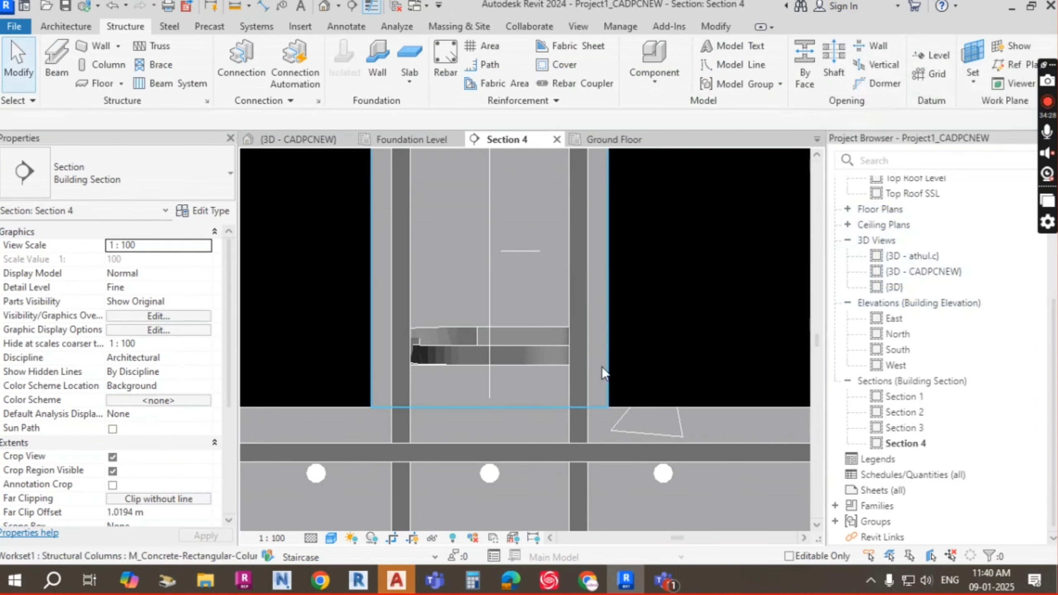
Change the bar type of the column's M_T1 tie to 10M
click(523, 350)
click(130, 191)
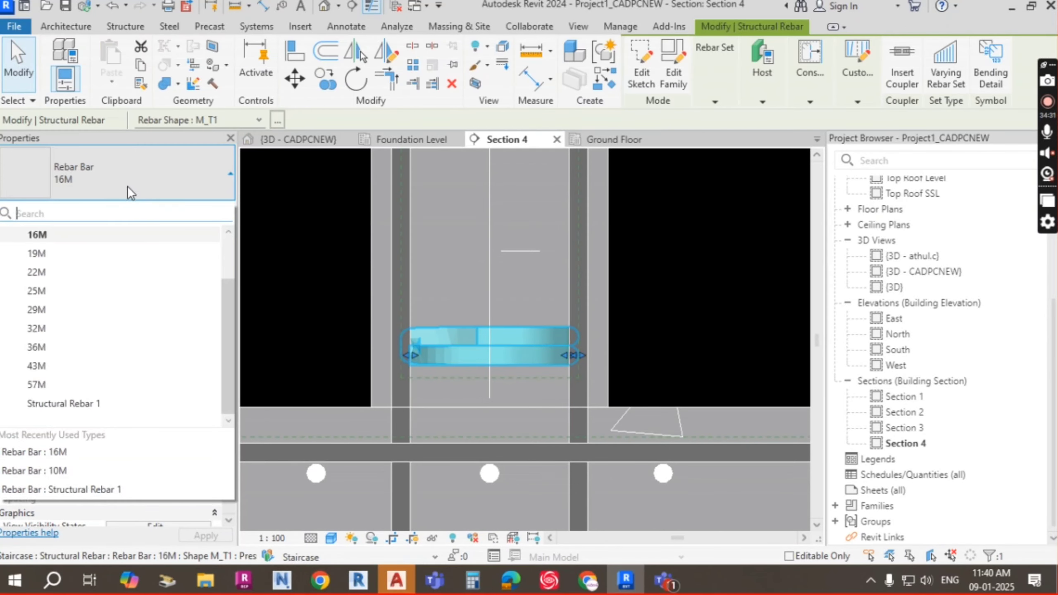
scroll(48, 264, up, 1)
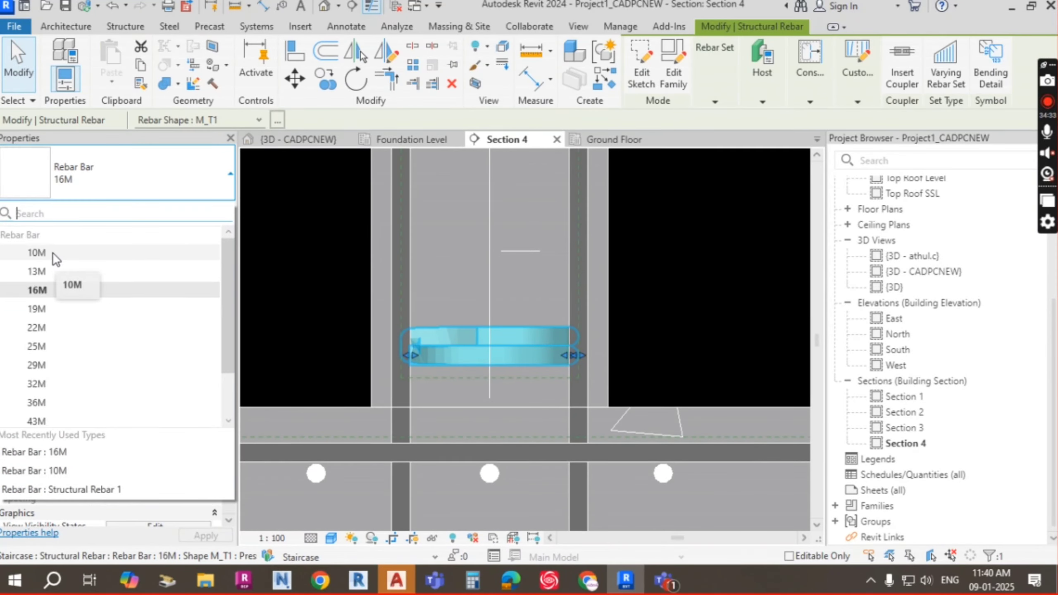
click(37, 253)
key(Escape)
scroll(433, 375, up, 1)
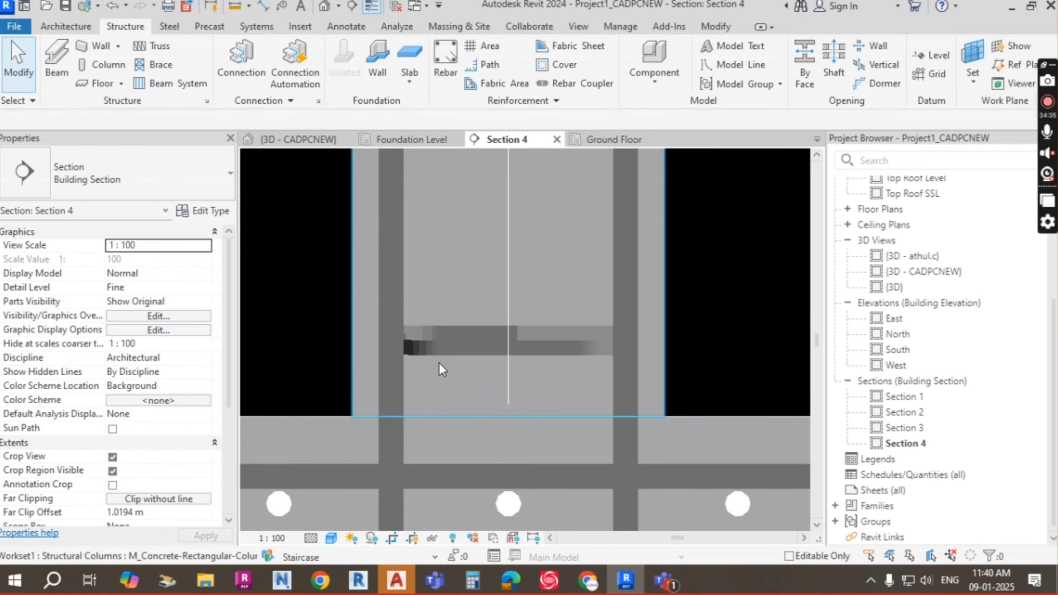
Set the 10M tie's rebar set layout to Maximum Spacing with 200 mm spacing
click(443, 344)
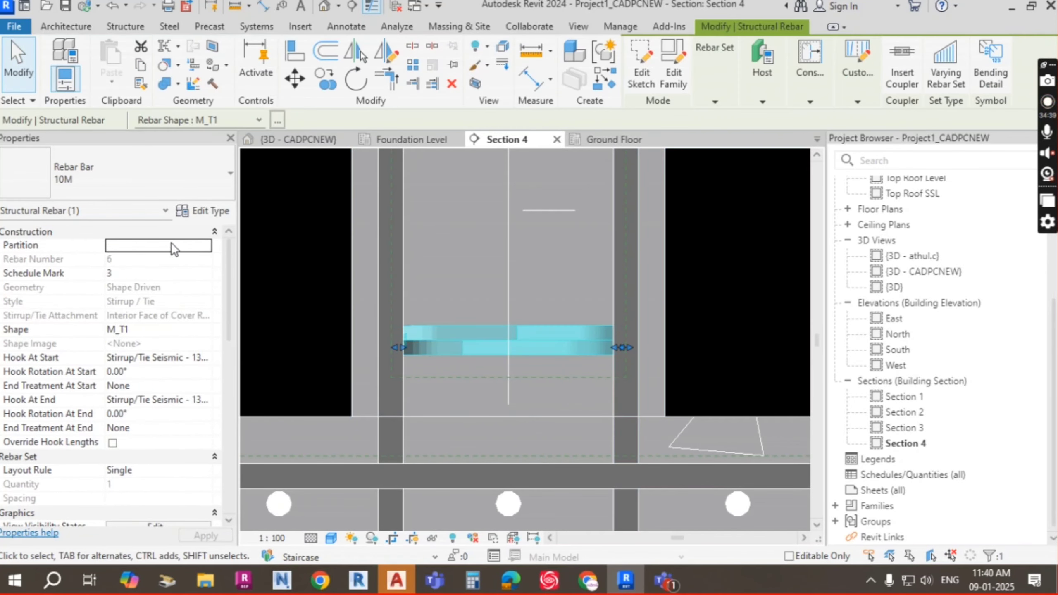
mouse_move(711, 95)
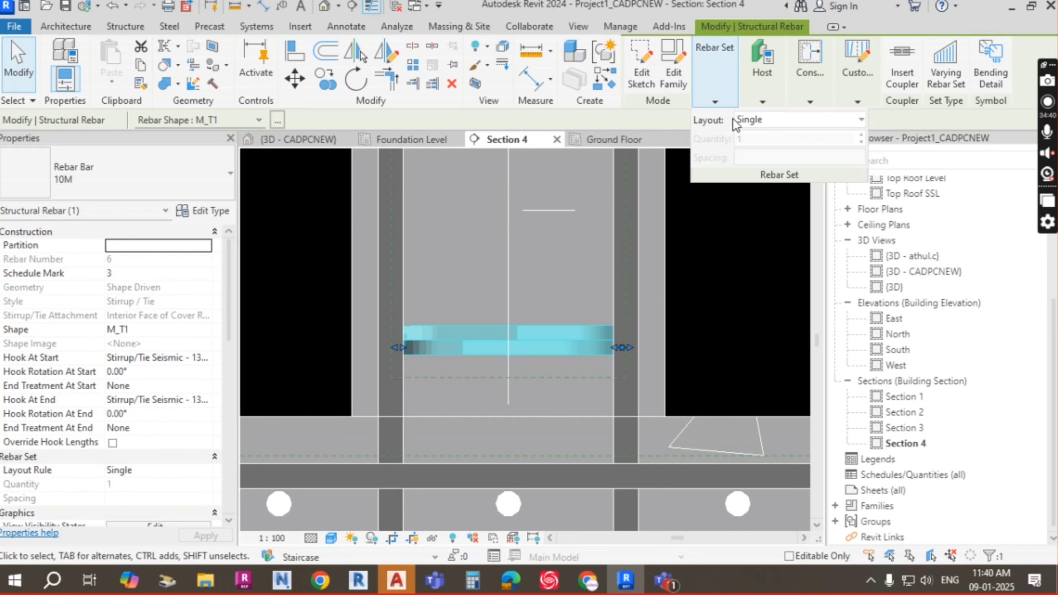
click(792, 120)
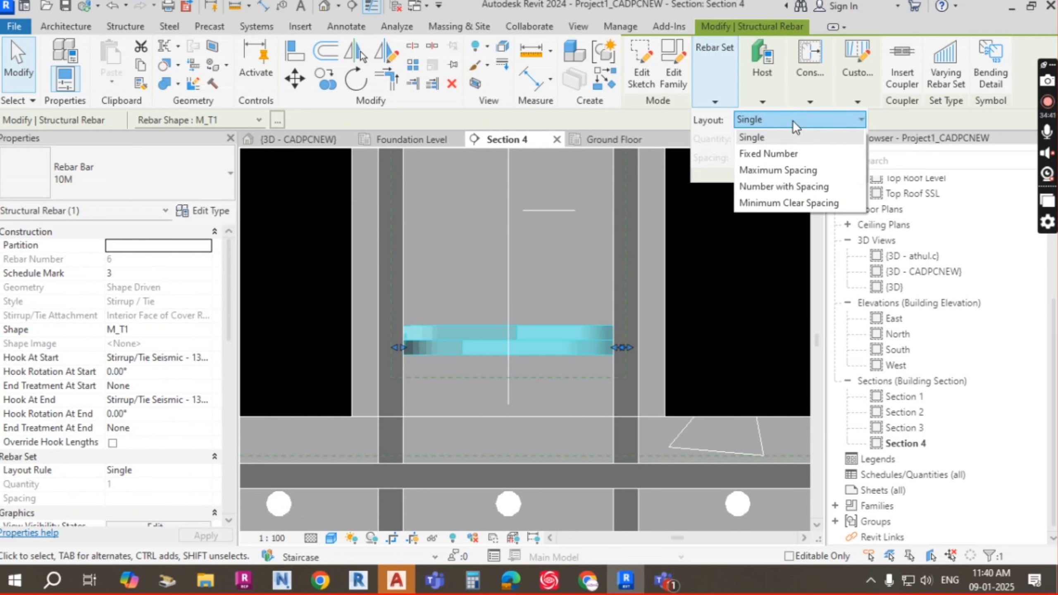
click(794, 169)
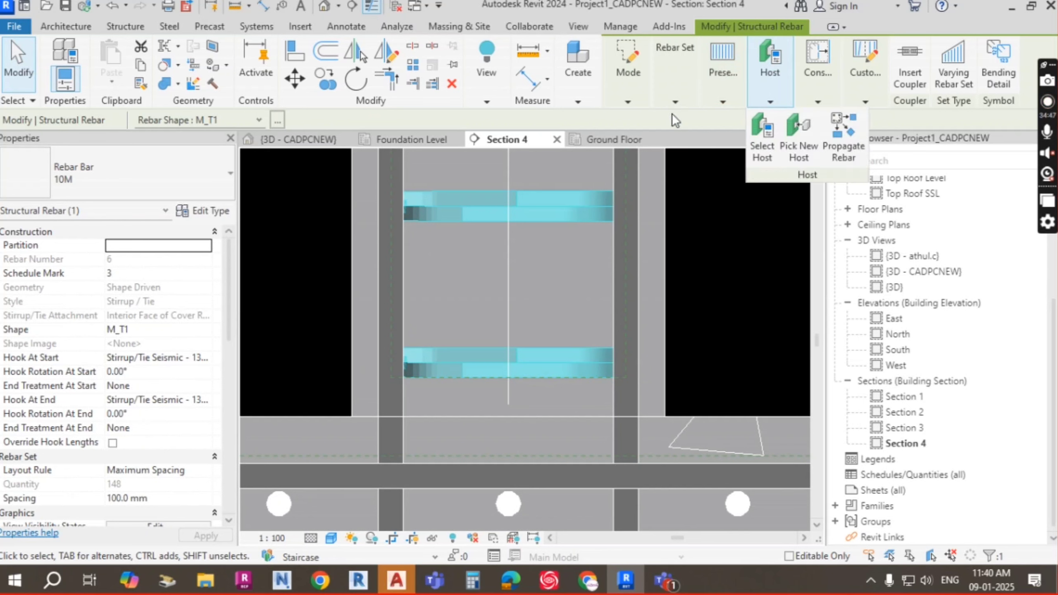
mouse_move(669, 101)
drag(731, 157, 654, 155)
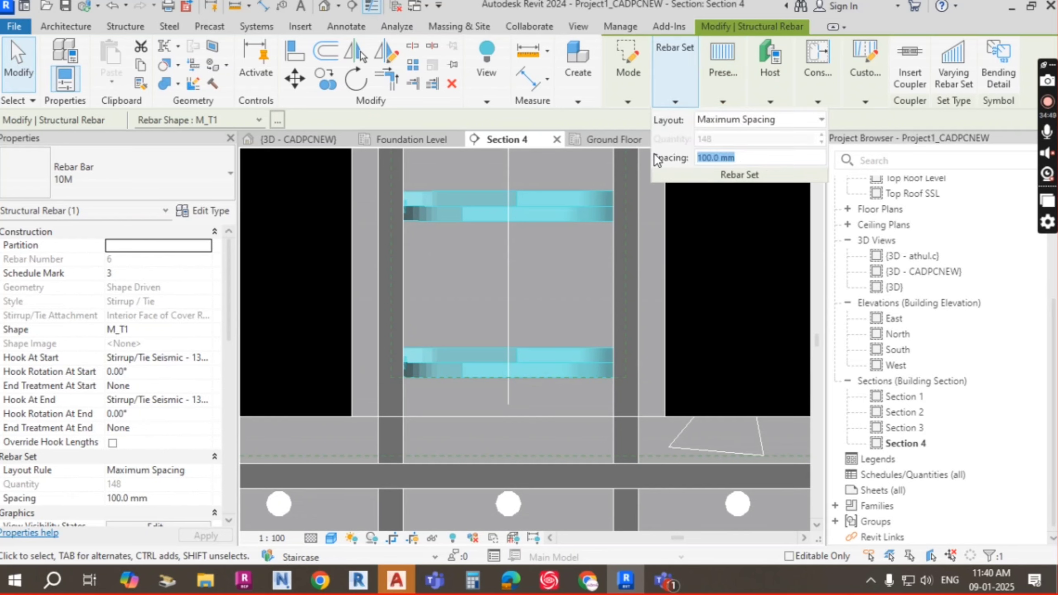
text(200)
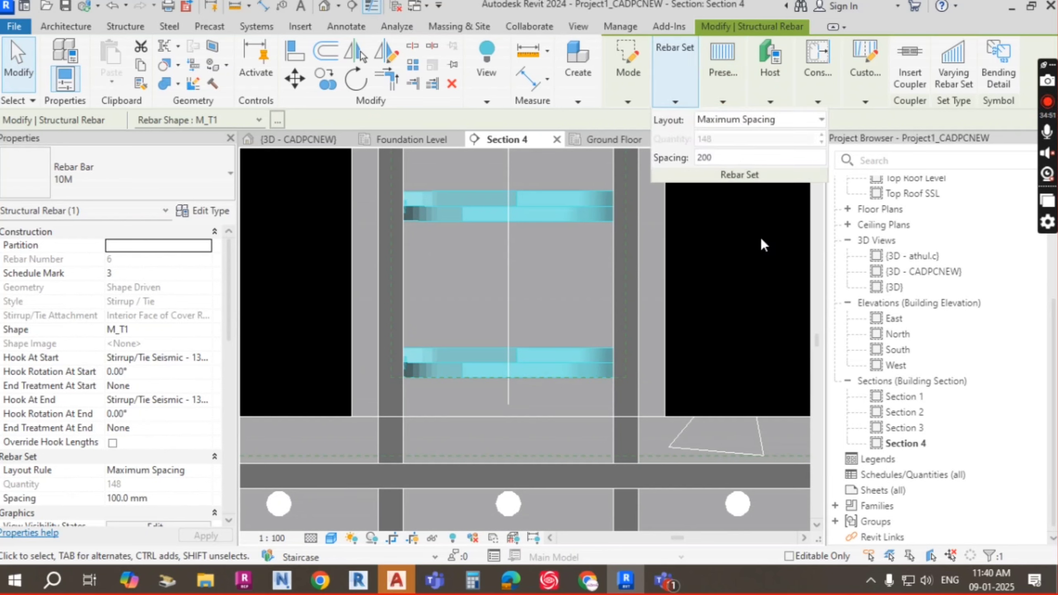
key(Return)
Examine the tie distribution in Section 4 from the footing up through the floor levels
scroll(559, 342, down, 10)
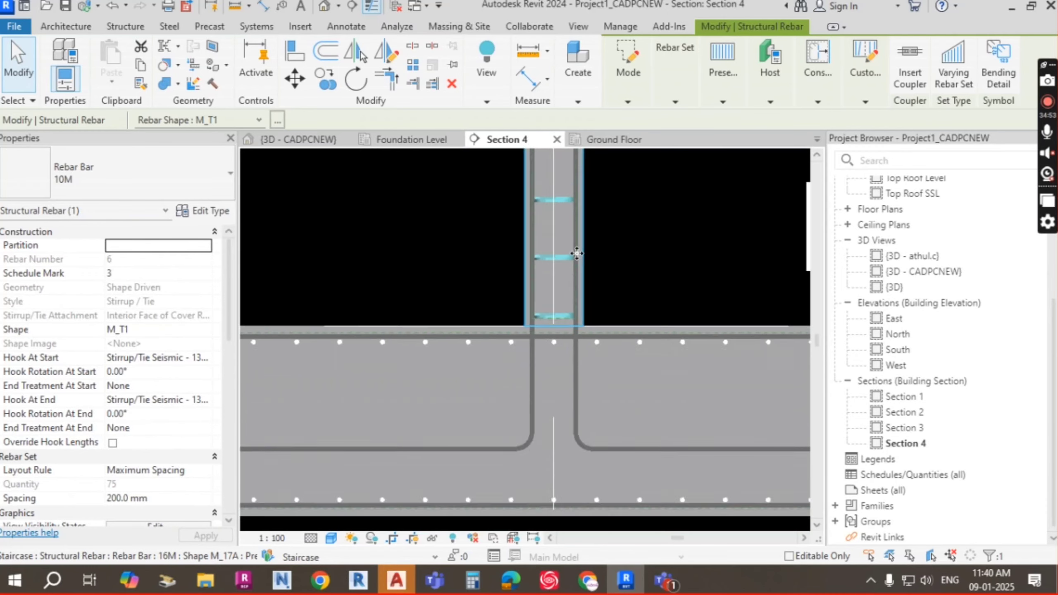
middle_drag(590, 294, 586, 506)
middle_drag(569, 339, 571, 385)
middle_drag(578, 275, 572, 562)
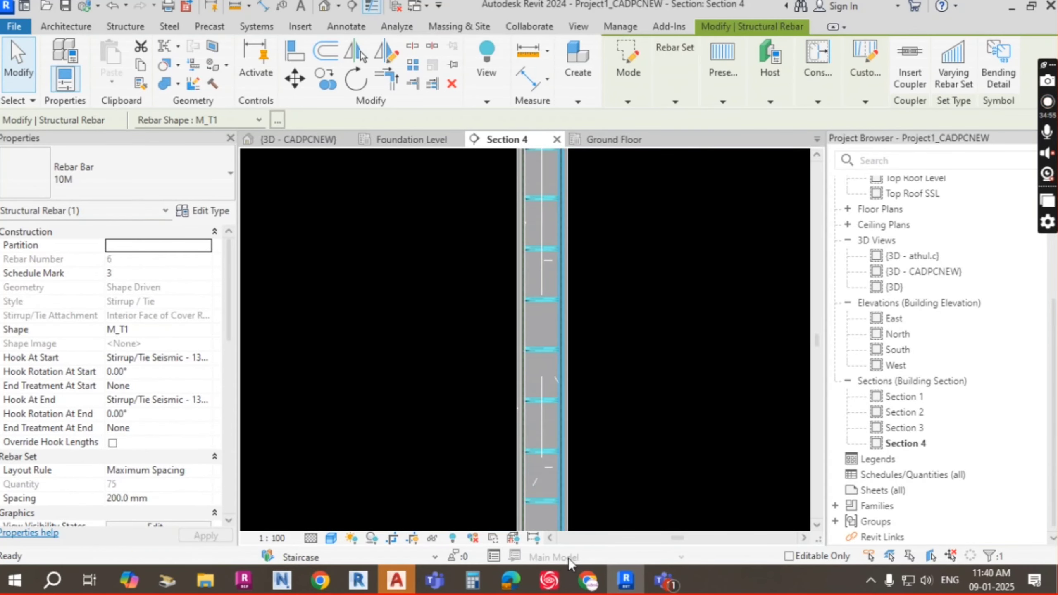
scroll(562, 214, down, 3)
middle_drag(571, 219, 588, 407)
scroll(587, 278, down, 3)
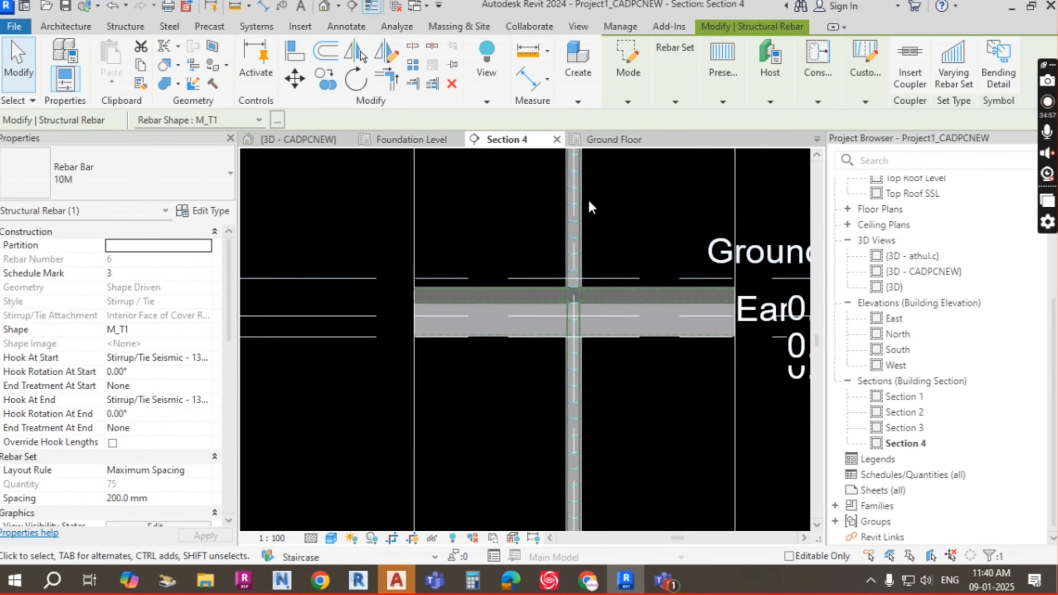
middle_drag(591, 237, 590, 383)
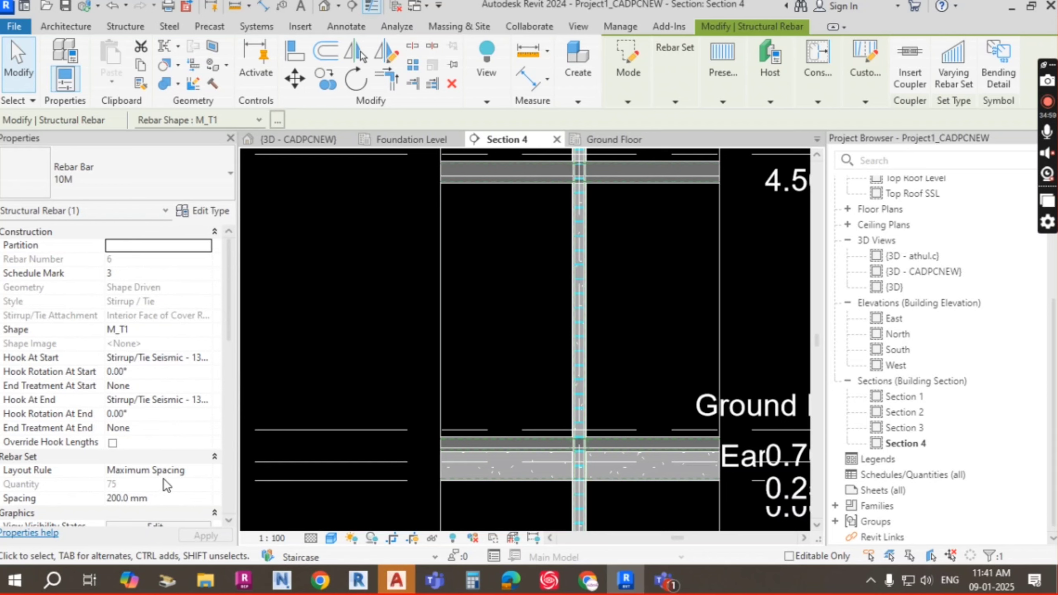
Make the column tie set unobscured in all three 3D views through its view visibility states
scroll(167, 485, down, 4)
click(157, 415)
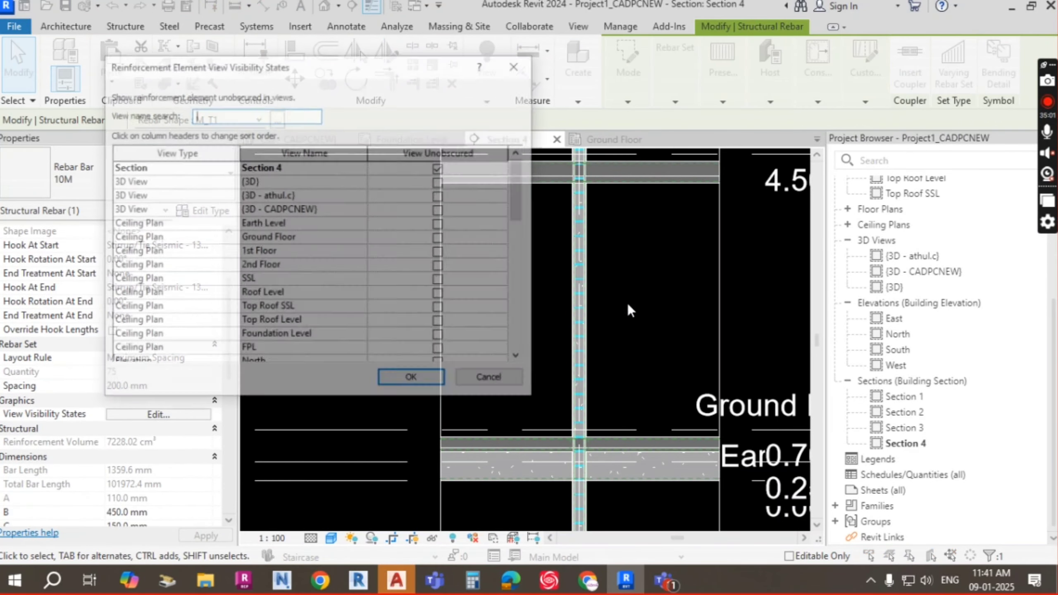
click(440, 182)
click(440, 195)
click(440, 210)
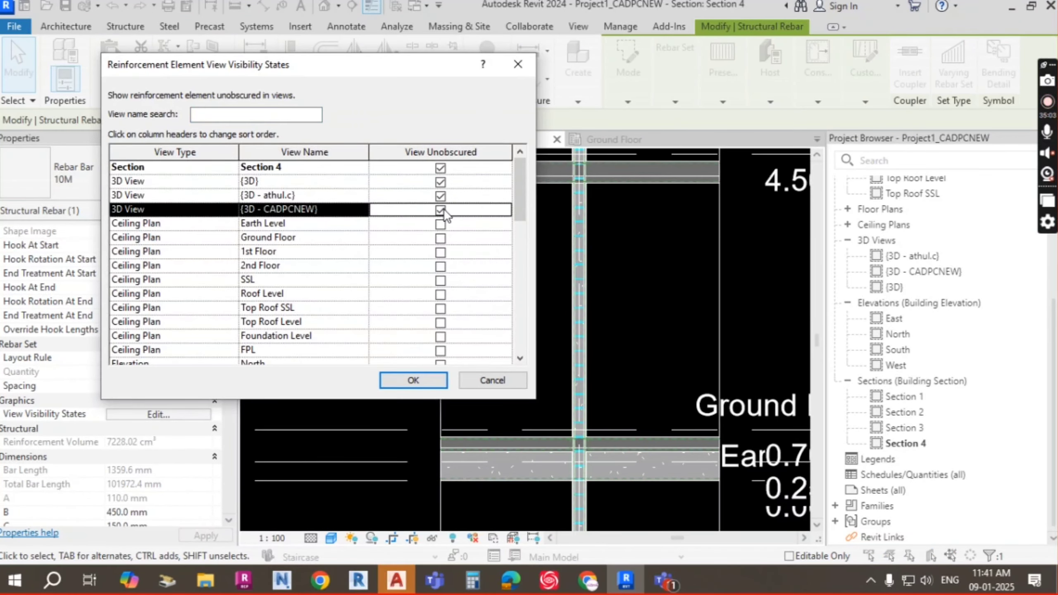
click(415, 380)
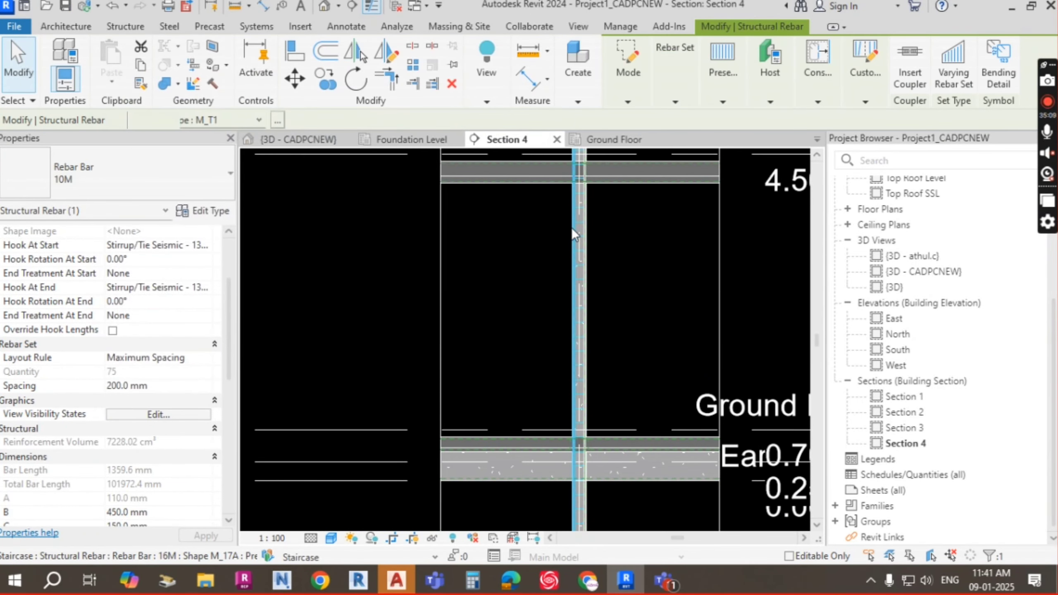
Examine the column ties in the {3D - CADPCNEW} view, following them up to the top of the column
scroll(537, 166, up, 2)
click(345, 141)
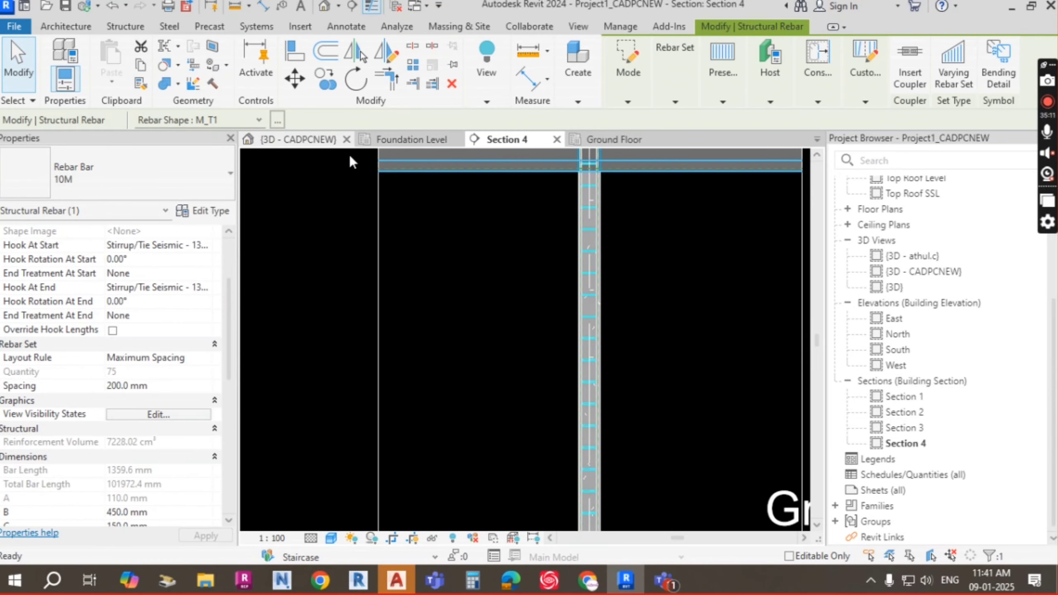
scroll(561, 265, up, 5)
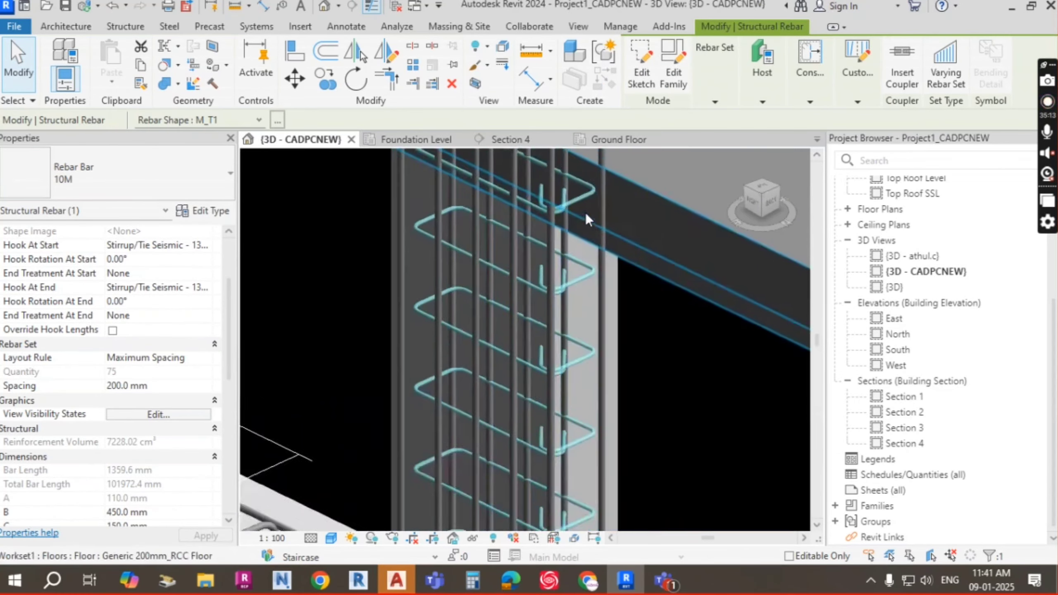
scroll(540, 249, down, 3)
middle_drag(569, 362, 569, 521)
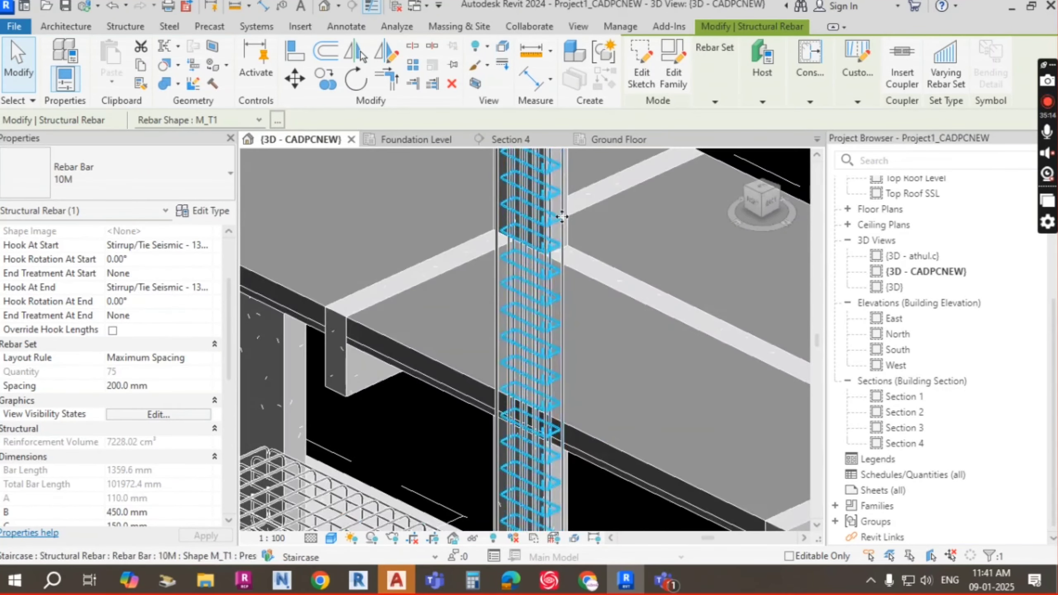
middle_drag(558, 325, 543, 489)
middle_drag(540, 354, 513, 209)
scroll(513, 233, down, 4)
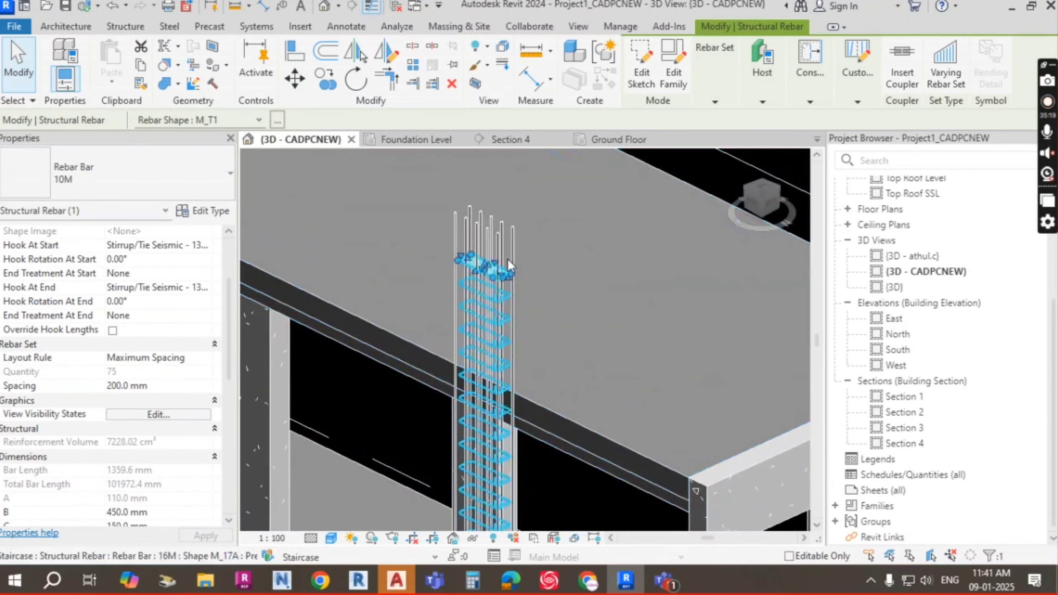
scroll(463, 318, up, 5)
key(Escape)
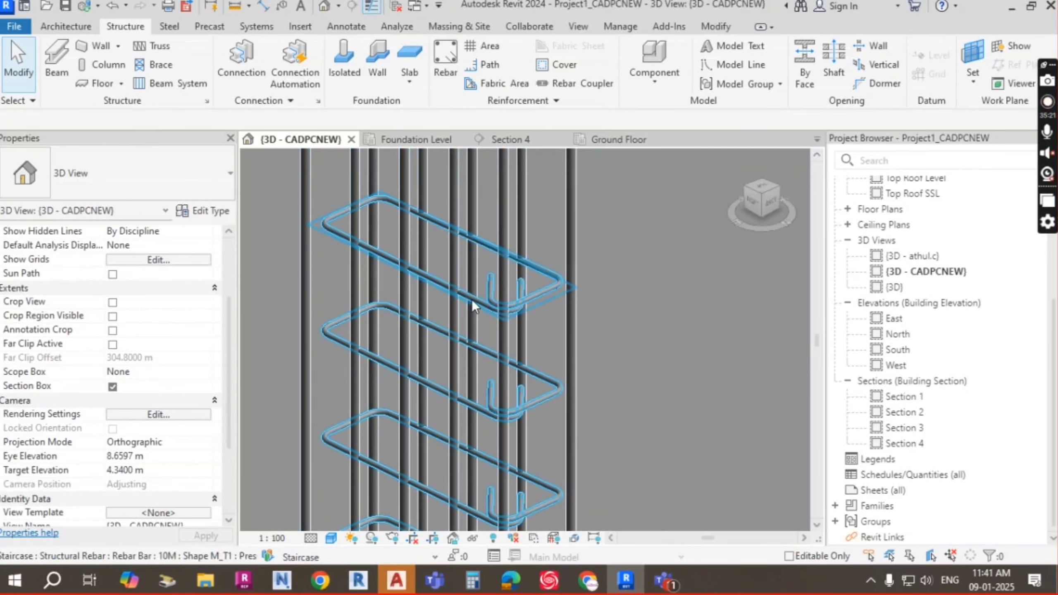
Examine the uppermost ties and their hooks around the vertical bars from another side of the column
scroll(493, 190, down, 2)
scroll(540, 244, up, 2)
scroll(540, 244, down, 3)
click(537, 228)
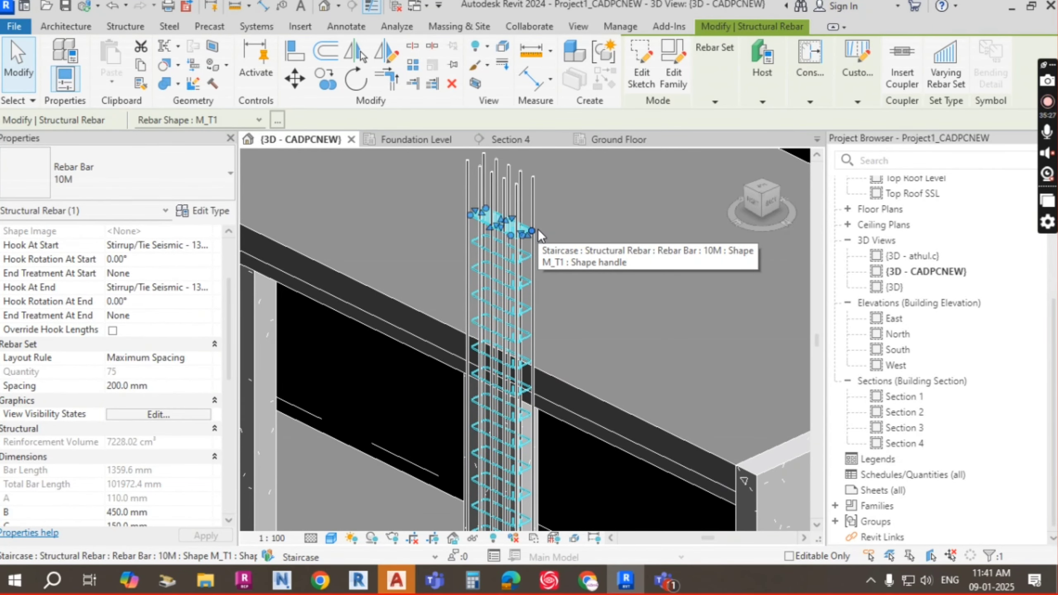
scroll(533, 278, down, 5)
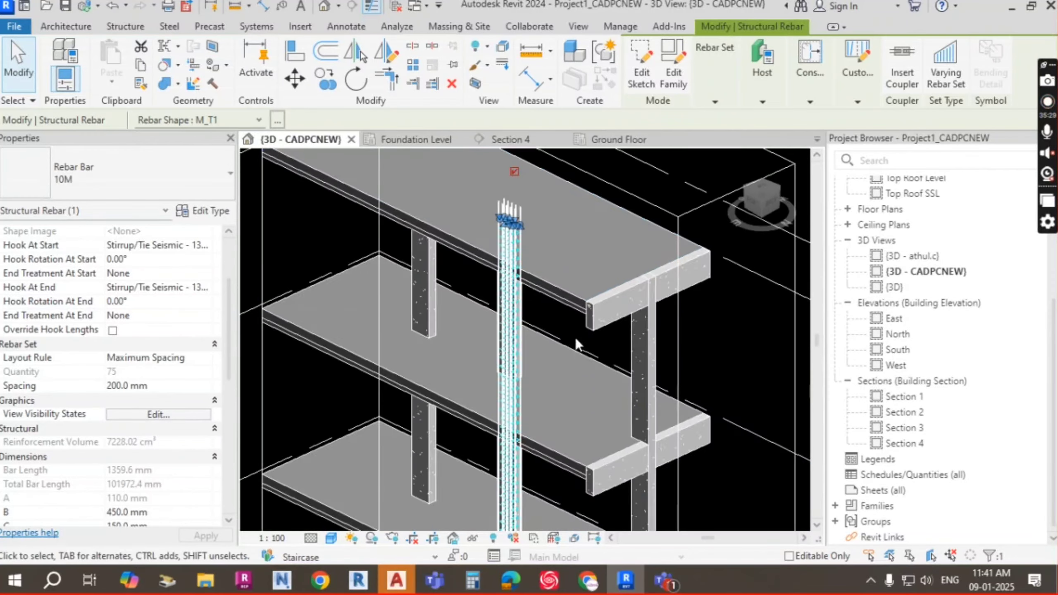
scroll(429, 326, up, 6)
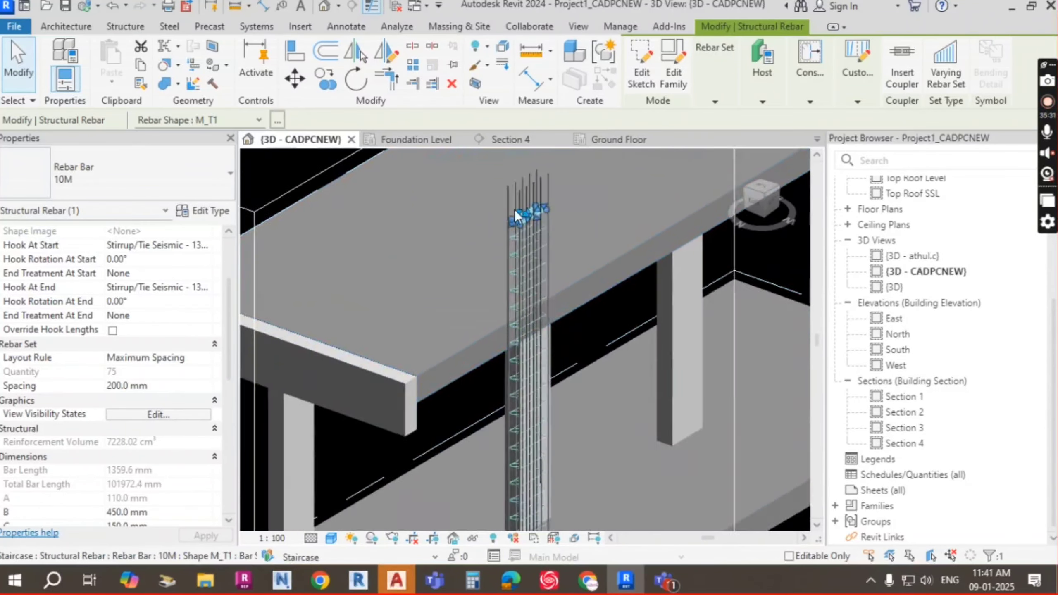
scroll(542, 224, up, 5)
key(Escape)
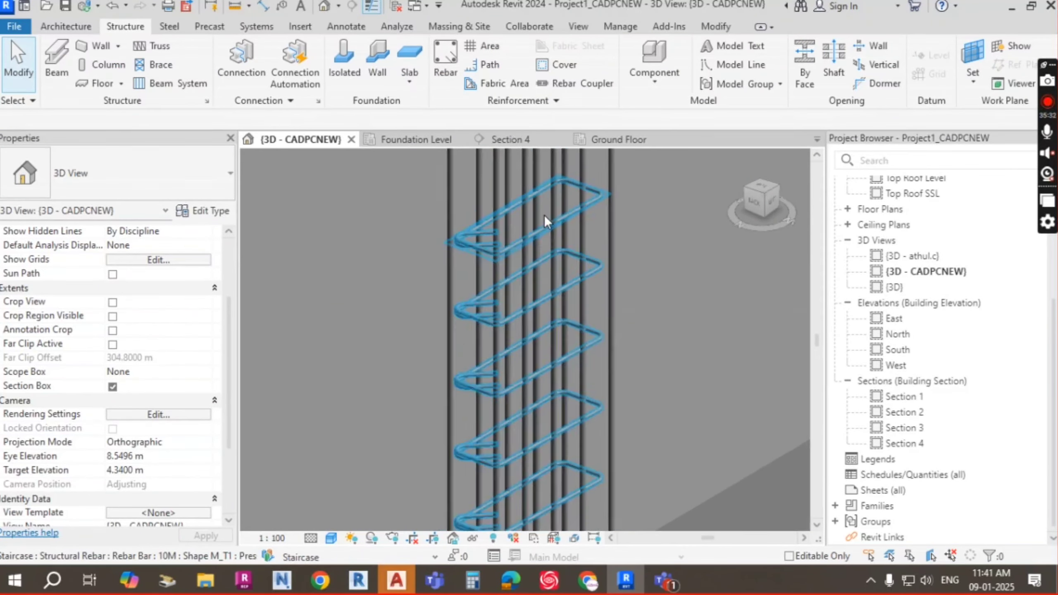
Examine the lower ties where the column's vertical bars enter the footing reinforcement in 3D
scroll(544, 214, down, 5)
mouse_move(542, 220)
middle_down()
mouse_move(550, 406)
mouse_move(534, 186)
middle_up()
middle_drag(558, 475, 534, 248)
middle_drag(515, 371, 483, 184)
scroll(487, 397, up, 3)
scroll(489, 370, up, 3)
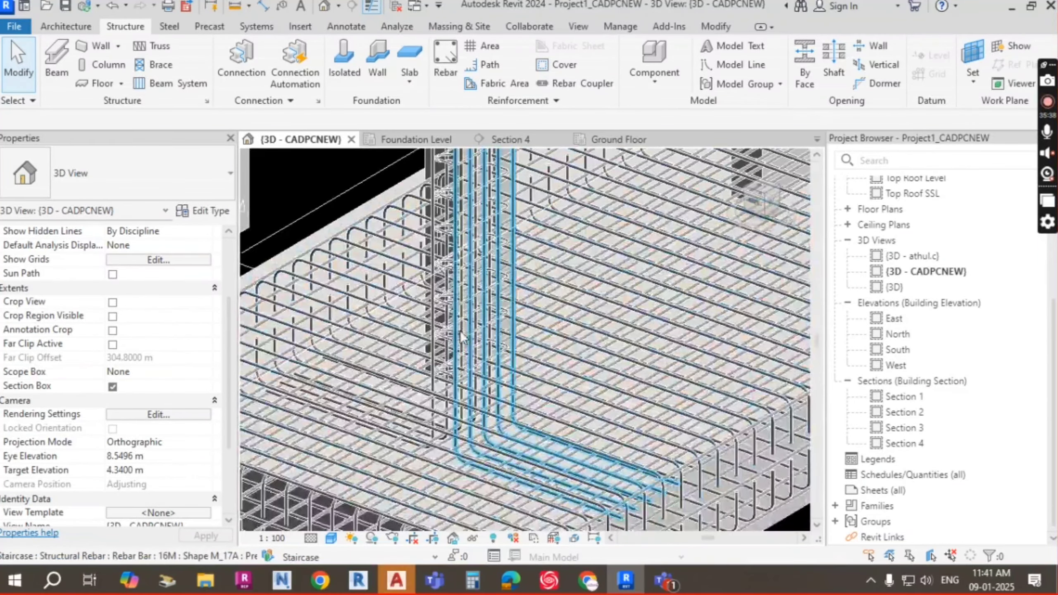
scroll(459, 303, up, 2)
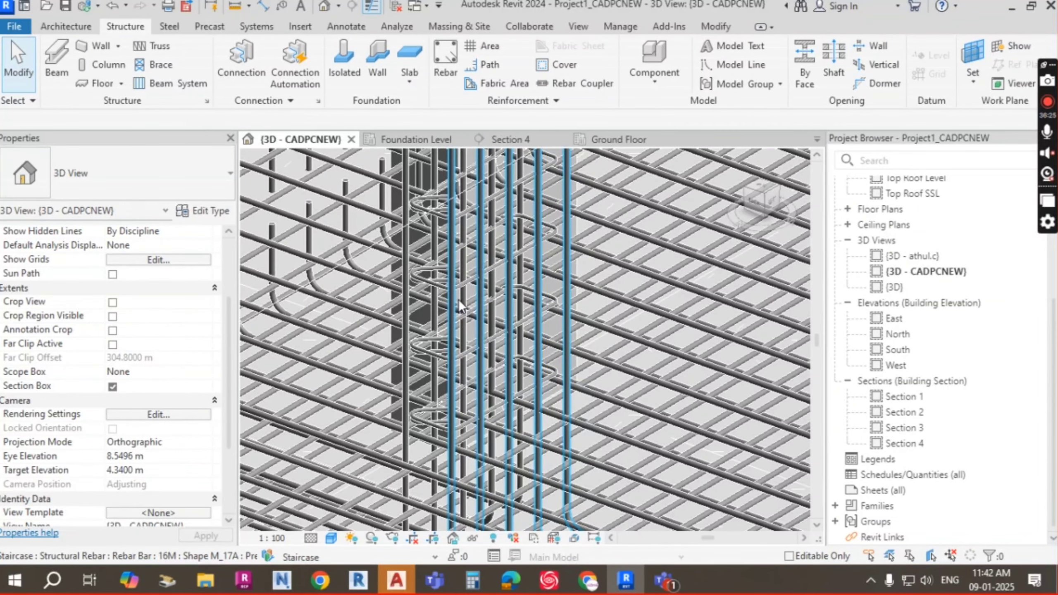
scroll(457, 299, down, 3)
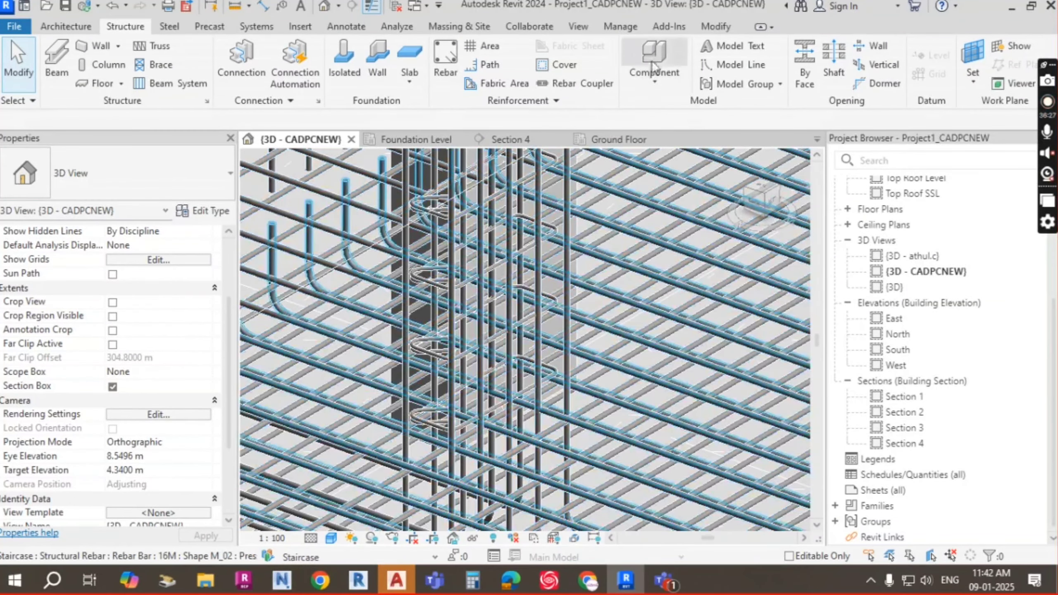
Examine how the column's vertical 16M bars and ties meet the combined footing reinforcement in the 3D view
scroll(479, 266, down, 4)
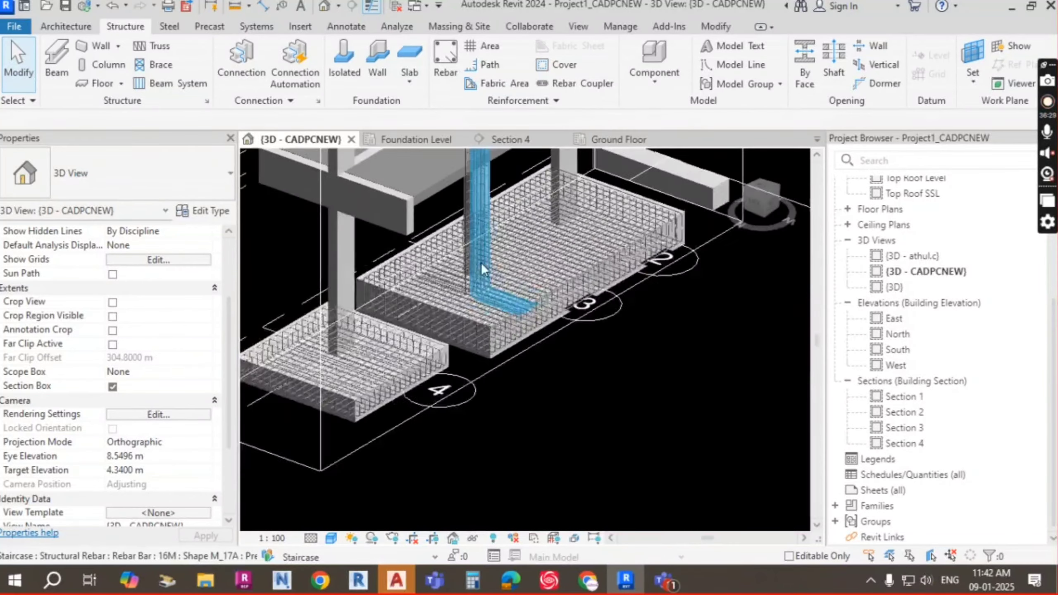
scroll(478, 266, up, 1)
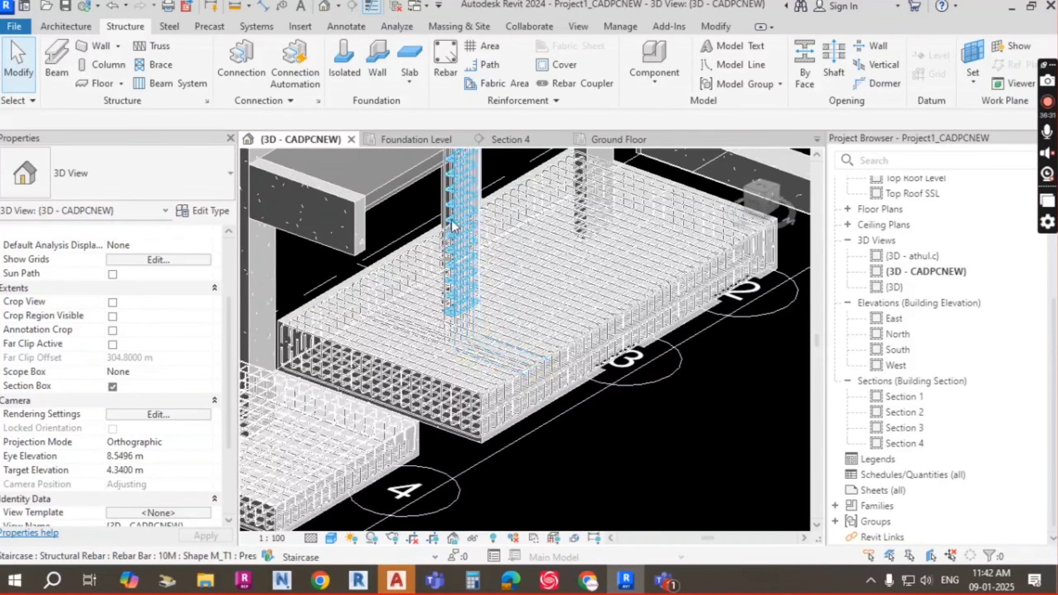
scroll(454, 219, up, 4)
scroll(468, 219, down, 7)
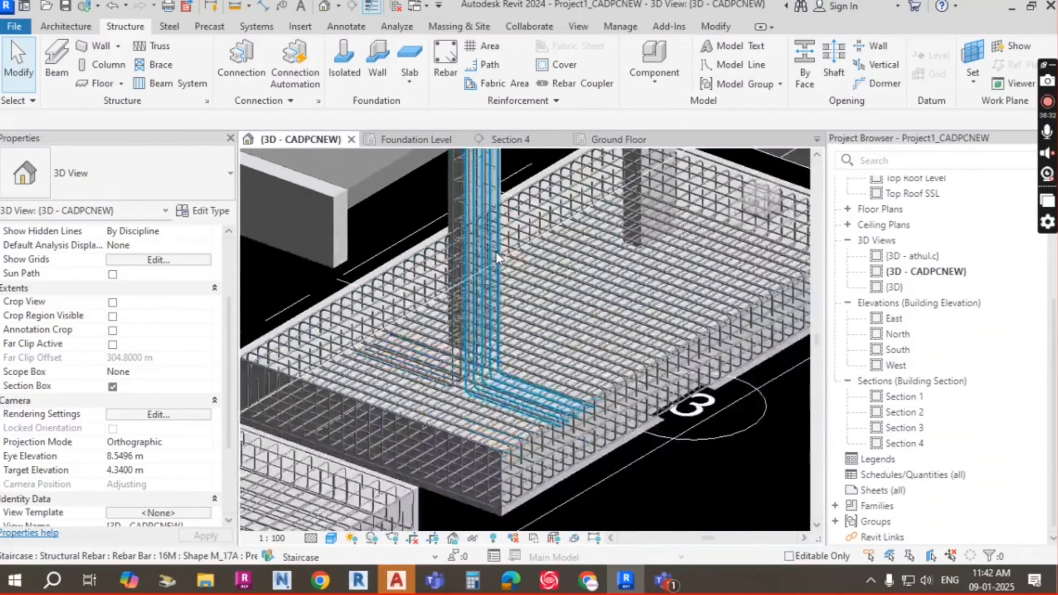
middle_drag(510, 273, 515, 345)
scroll(509, 318, up, 2)
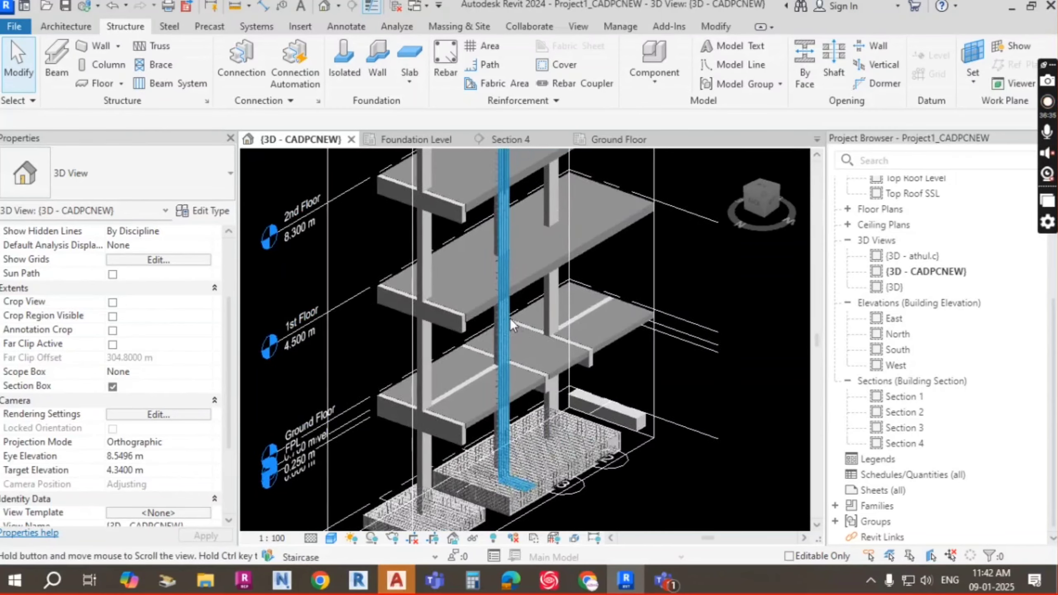
Follow the column reinforcement up through the floors to the bar ends at the uppermost slab
scroll(500, 236, up, 5)
scroll(516, 251, down, 1)
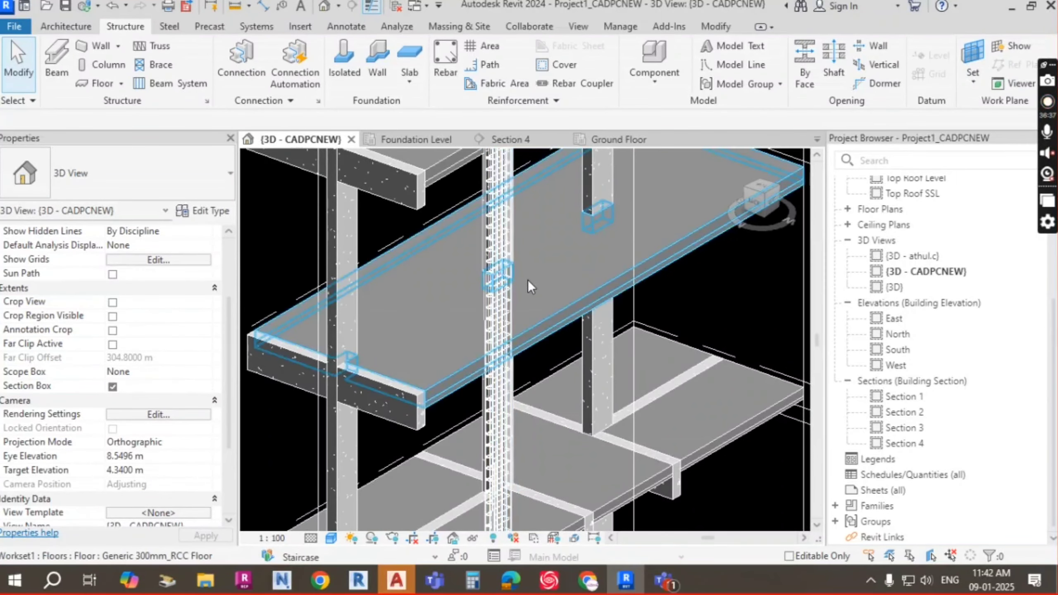
scroll(525, 250, down, 4)
middle_drag(521, 215, 518, 312)
scroll(521, 232, down, 3)
middle_drag(528, 183, 530, 283)
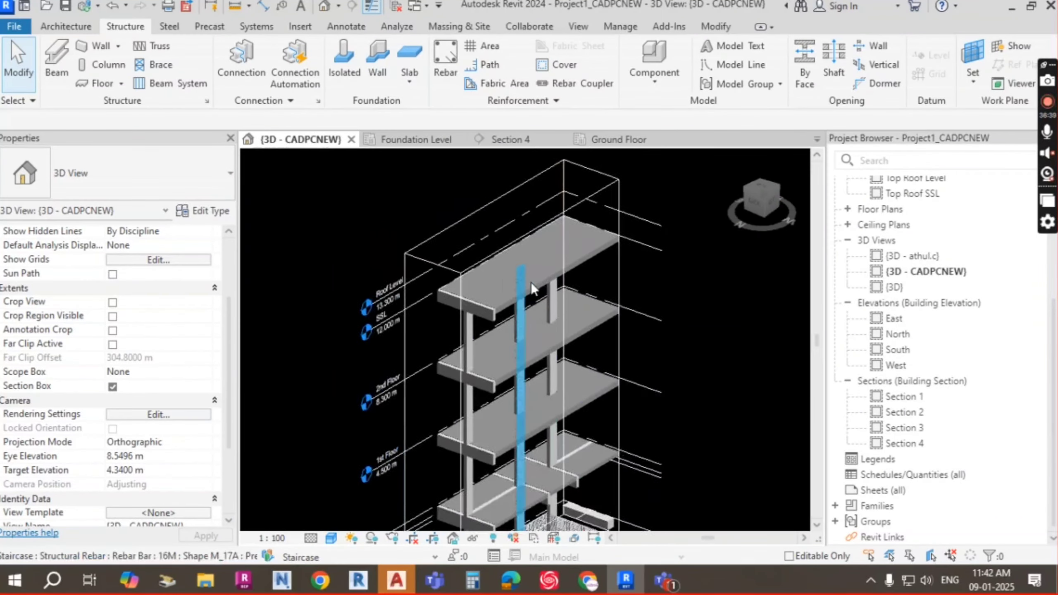
scroll(526, 282, up, 6)
scroll(503, 245, up, 4)
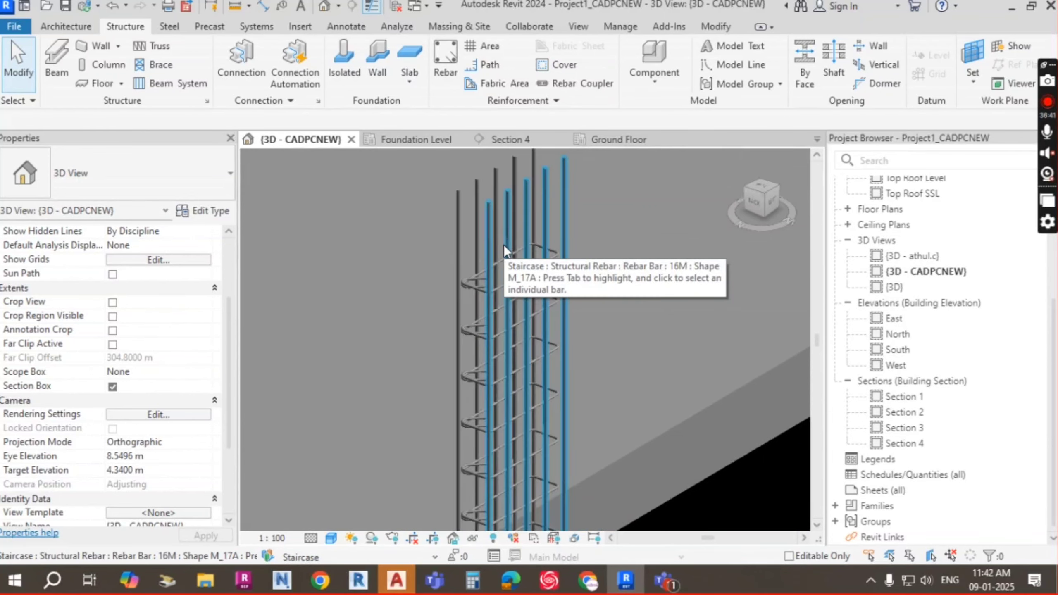
Follow the column reinforcement back down through the floor slabs to the footings
scroll(340, 250, down, 4)
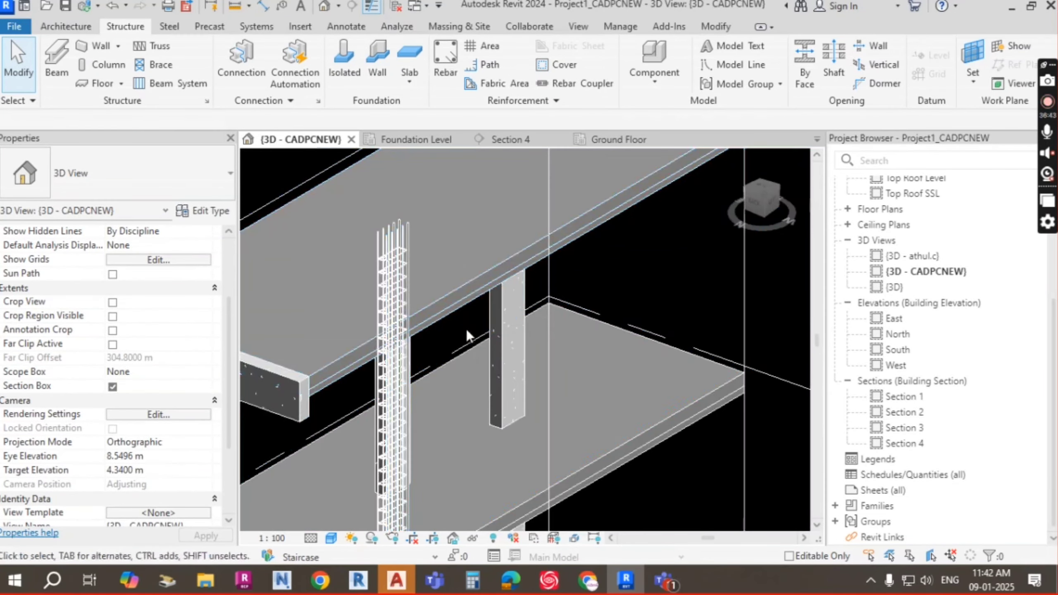
middle_drag(465, 325, 457, 211)
scroll(444, 276, down, 2)
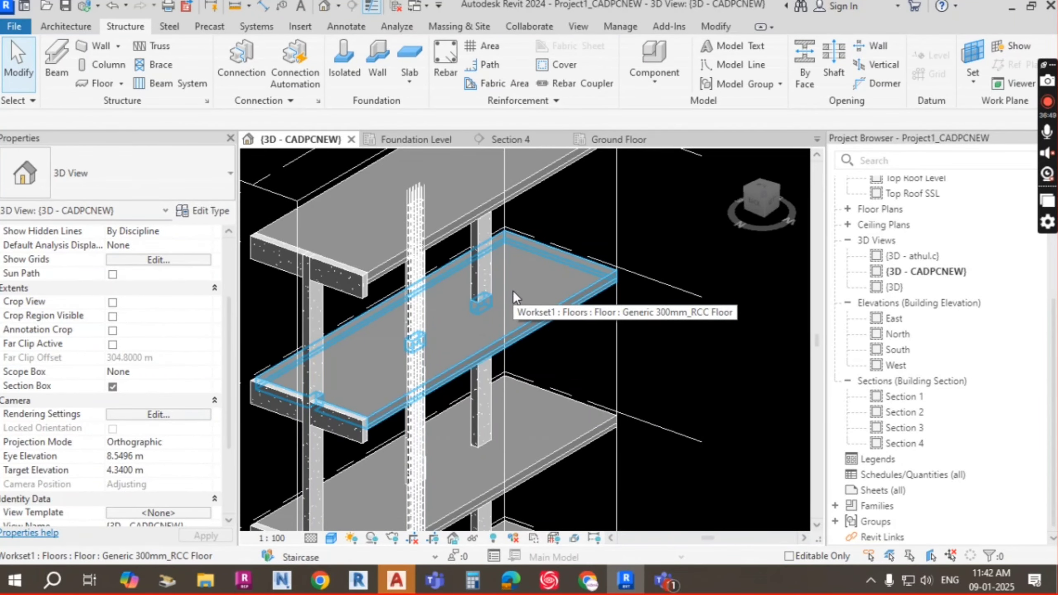
scroll(512, 291, down, 3)
middle_drag(508, 353, 508, 239)
scroll(512, 371, down, 1)
middle_drag(511, 373, 521, 256)
Examine the combined footing's reinforcement mesh around the base of the column bars
scroll(480, 336, up, 4)
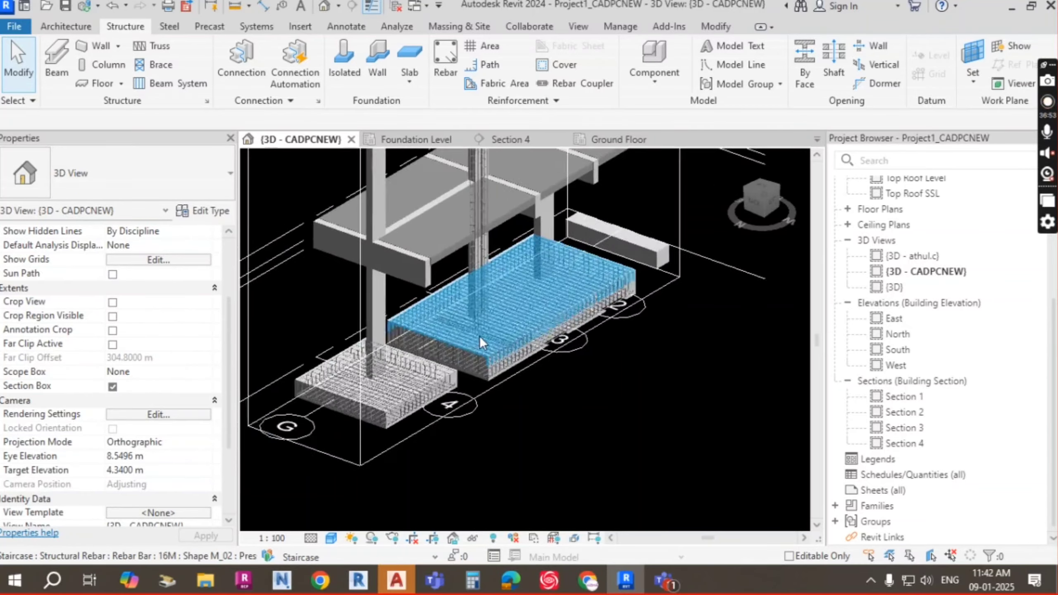
scroll(479, 336, up, 5)
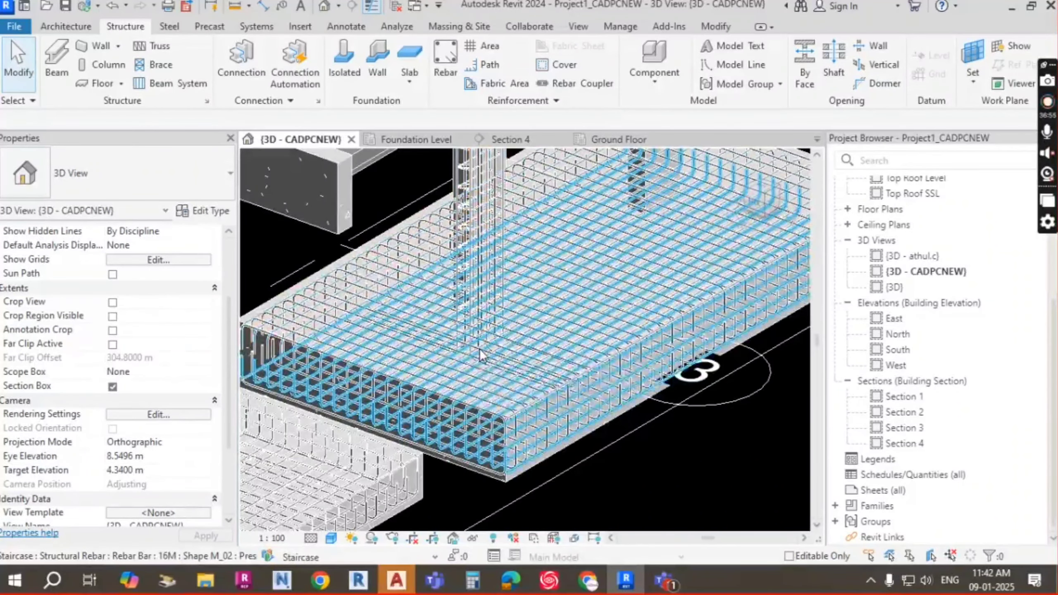
scroll(626, 289, down, 4)
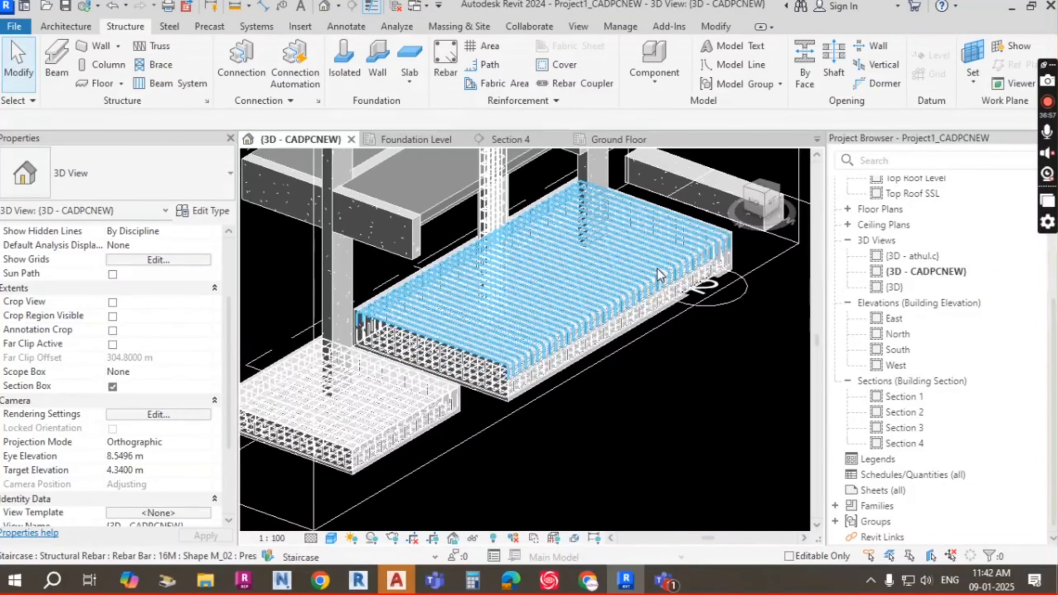
scroll(537, 314, up, 5)
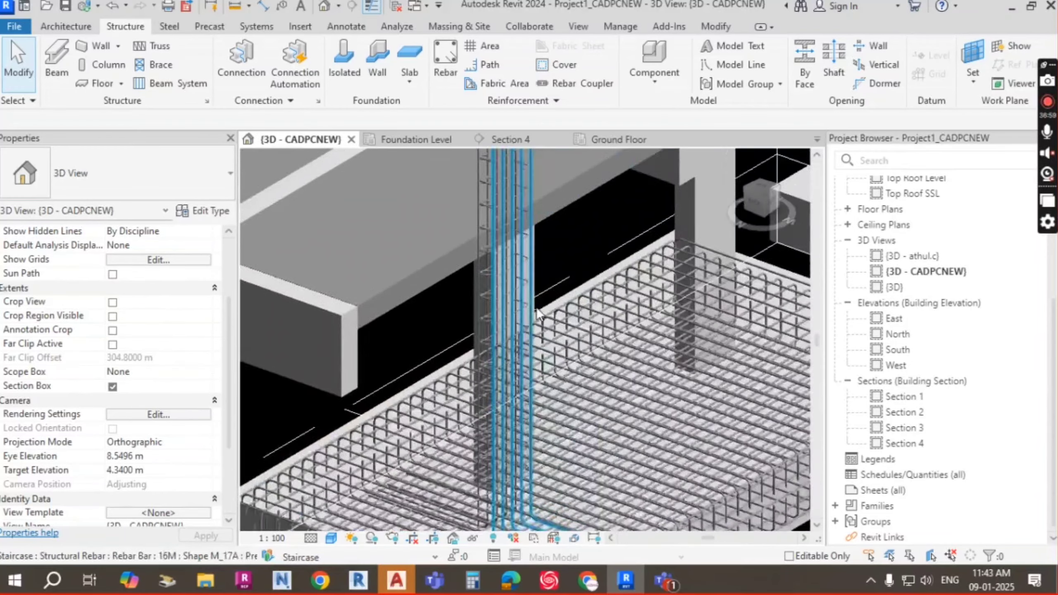
scroll(541, 287, down, 3)
scroll(544, 269, down, 4)
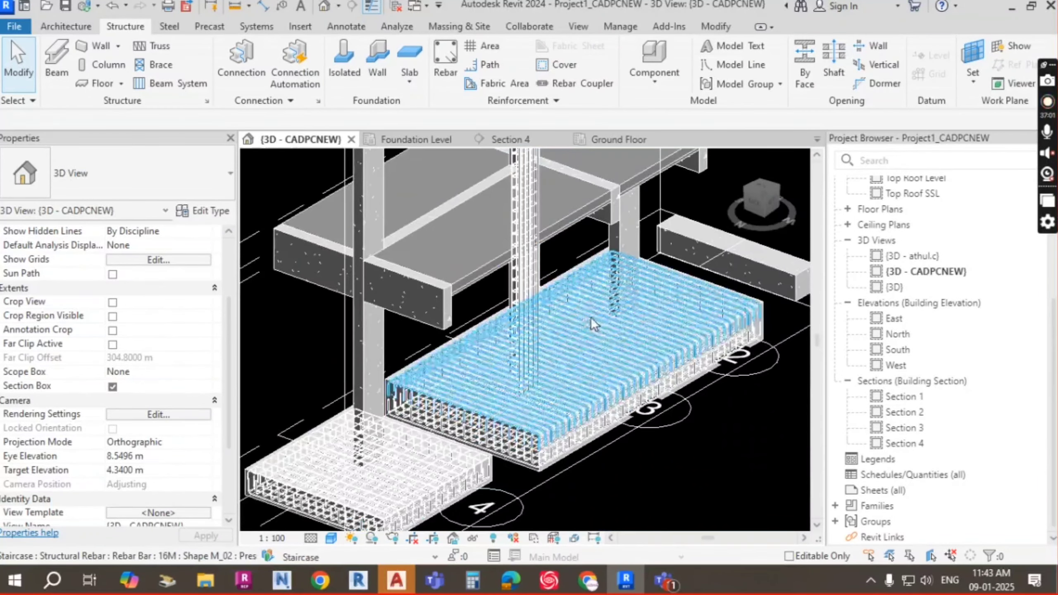
scroll(526, 275, up, 5)
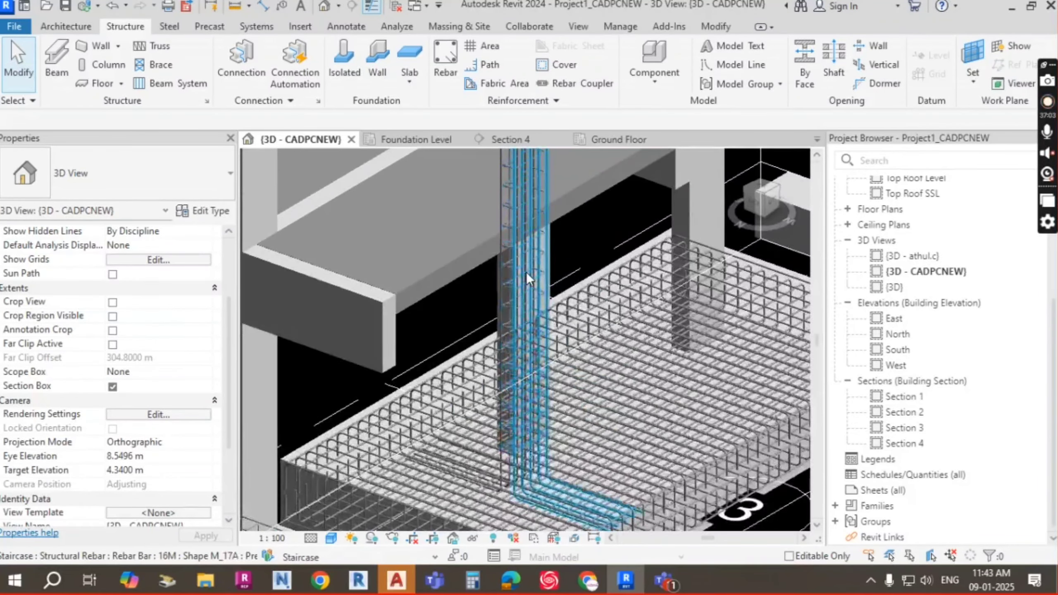
Inspect the column's L-shaped 16M vertical bar sets one at a time, clearing the selection after each
click(525, 271)
key(Escape)
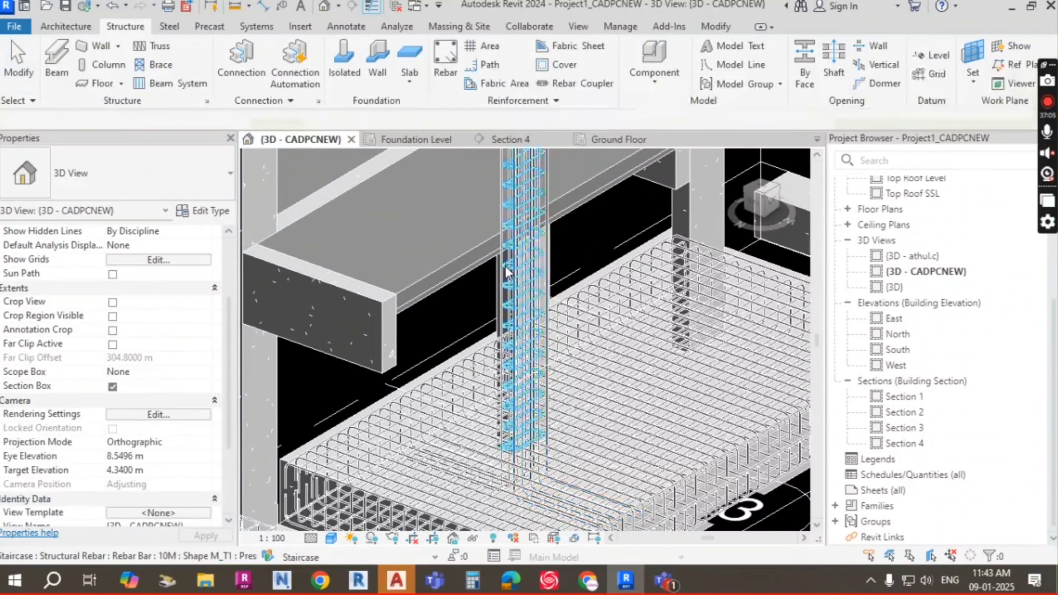
scroll(506, 272, down, 1)
click(558, 271)
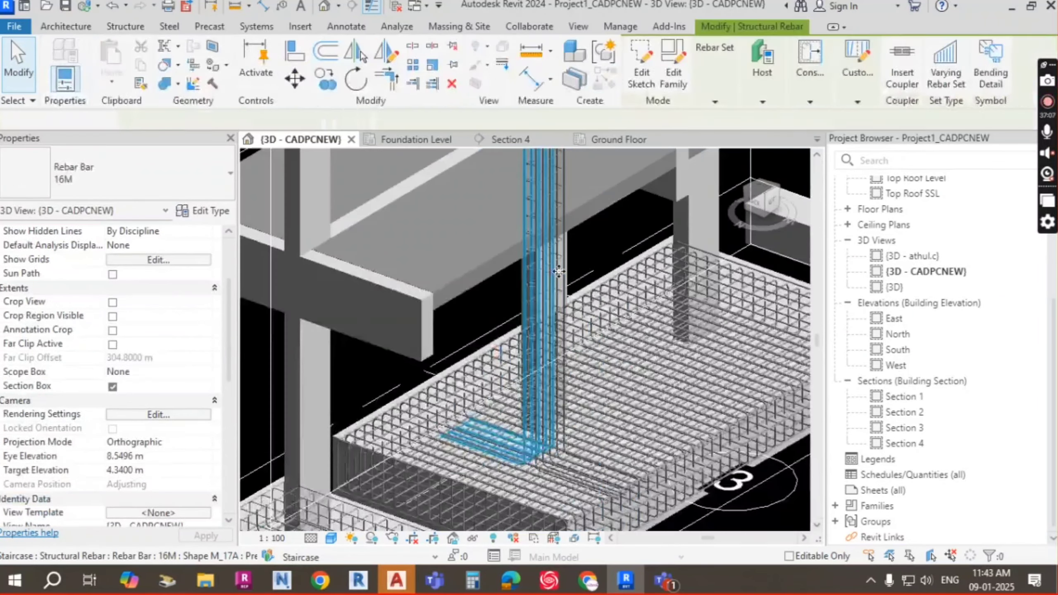
key(Escape)
scroll(591, 256, down, 4)
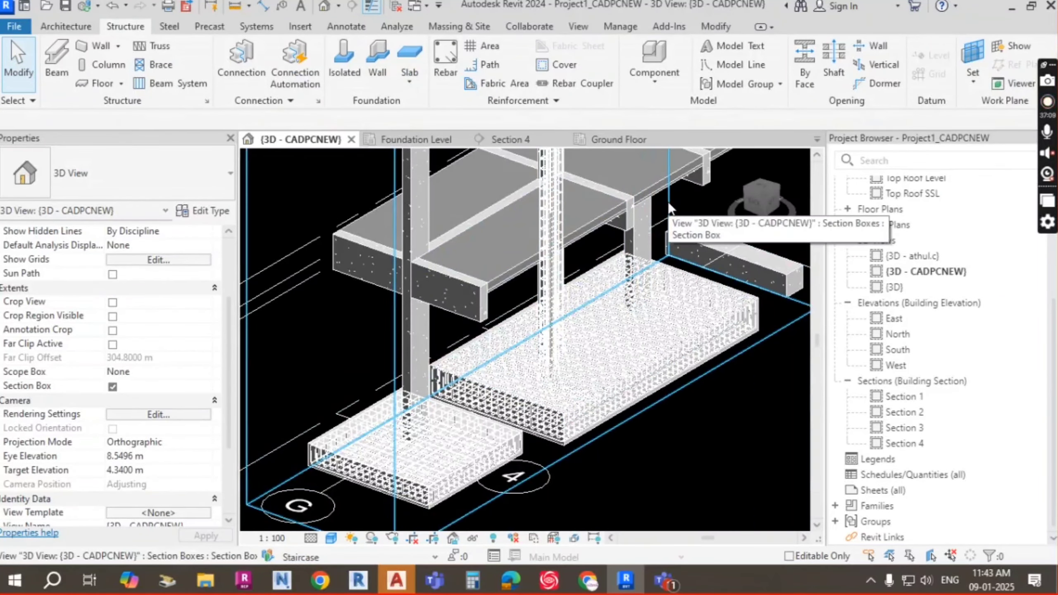
scroll(585, 283, down, 3)
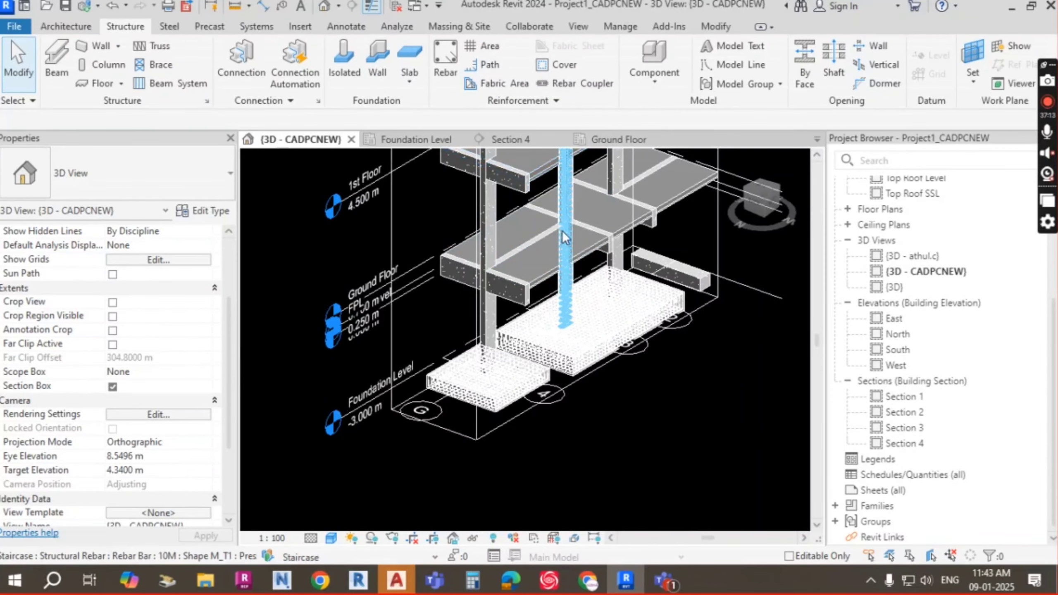
Examine the 10M ties from the footing up along the column's vertical bars
scroll(570, 263, up, 5)
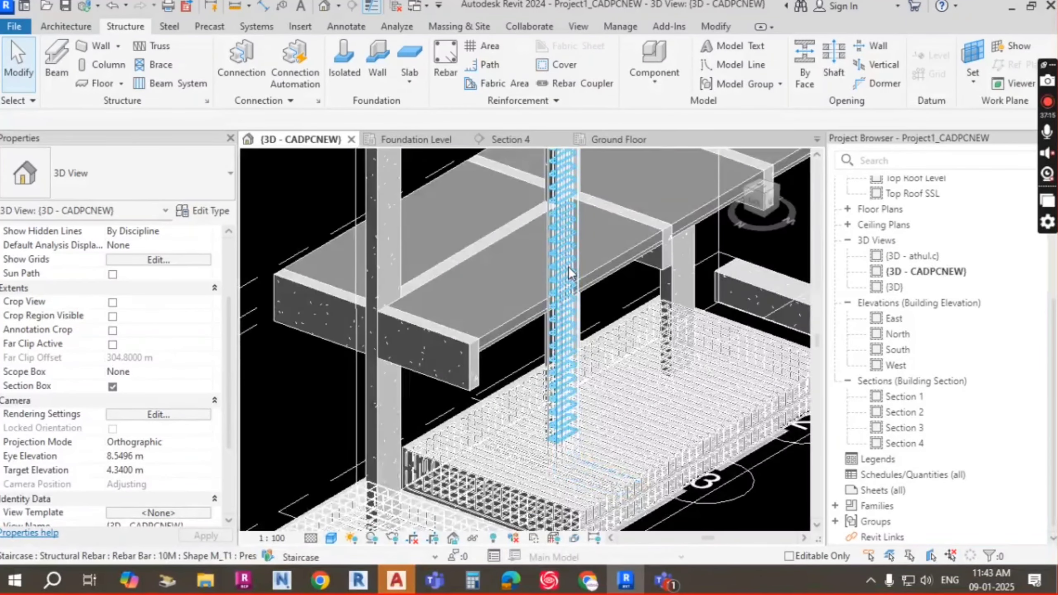
scroll(568, 266, down, 4)
scroll(564, 250, up, 2)
middle_drag(576, 287, 569, 414)
middle_drag(545, 217, 537, 351)
scroll(541, 215, up, 6)
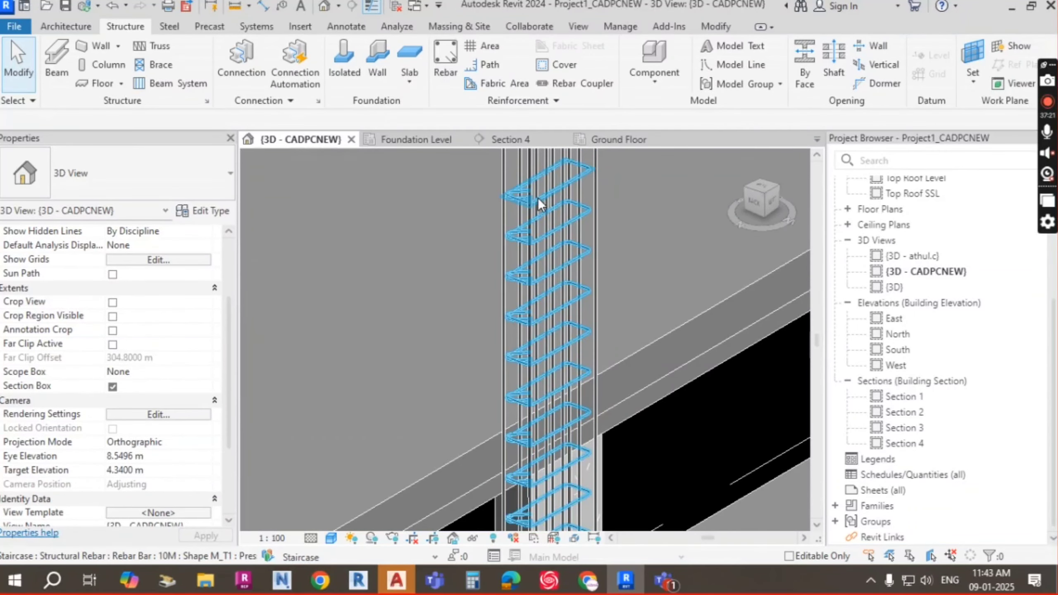
Select the 10M M_T1 tie set, inspect the column and footings from the opposite side, and clear the selection
click(589, 250)
scroll(587, 337, down, 6)
scroll(587, 337, down, 3)
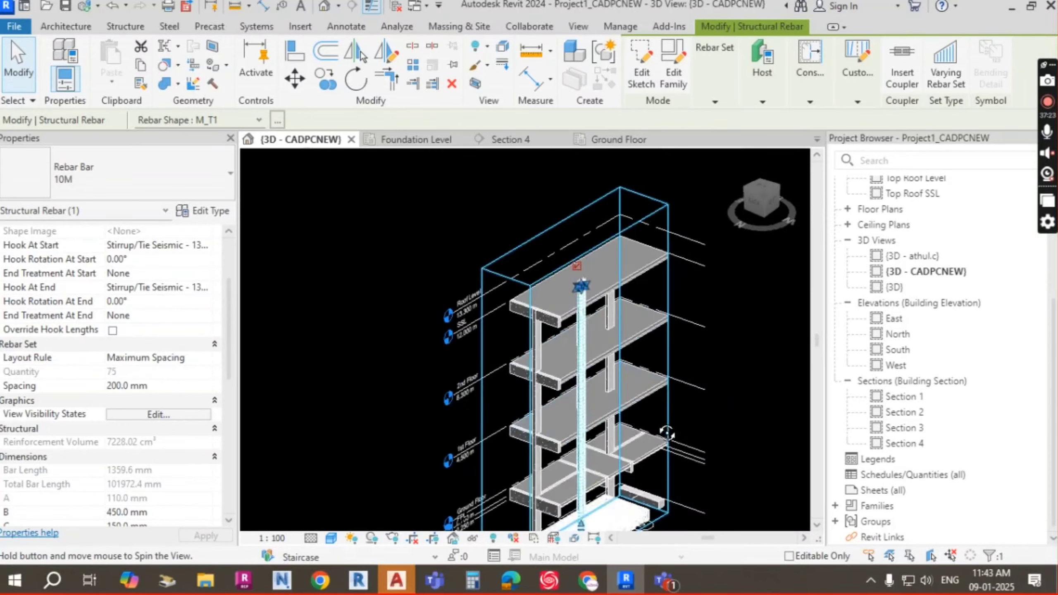
scroll(603, 248, up, 5)
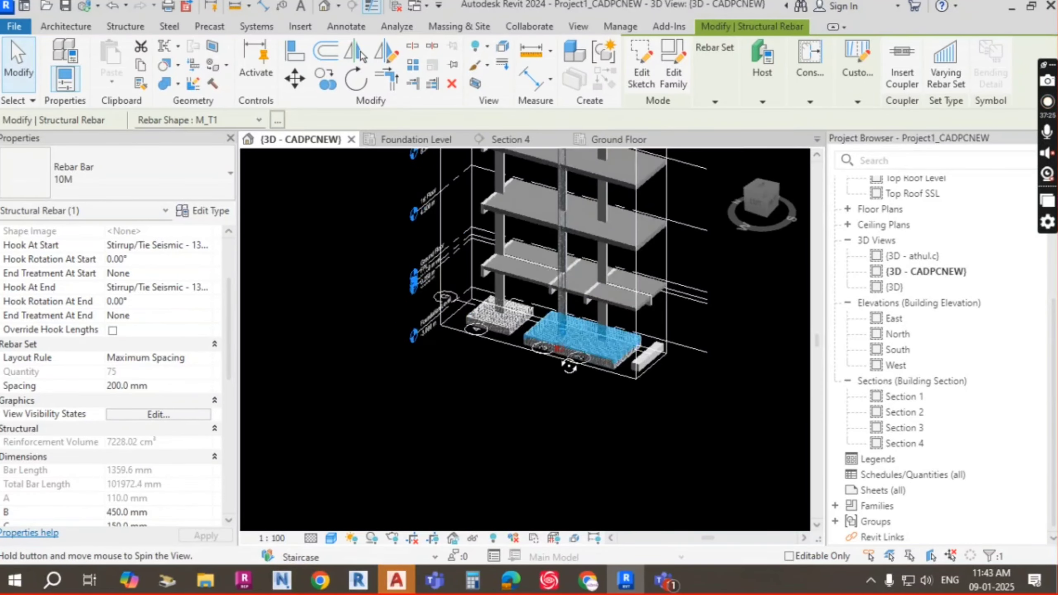
scroll(569, 344, up, 5)
key(Escape)
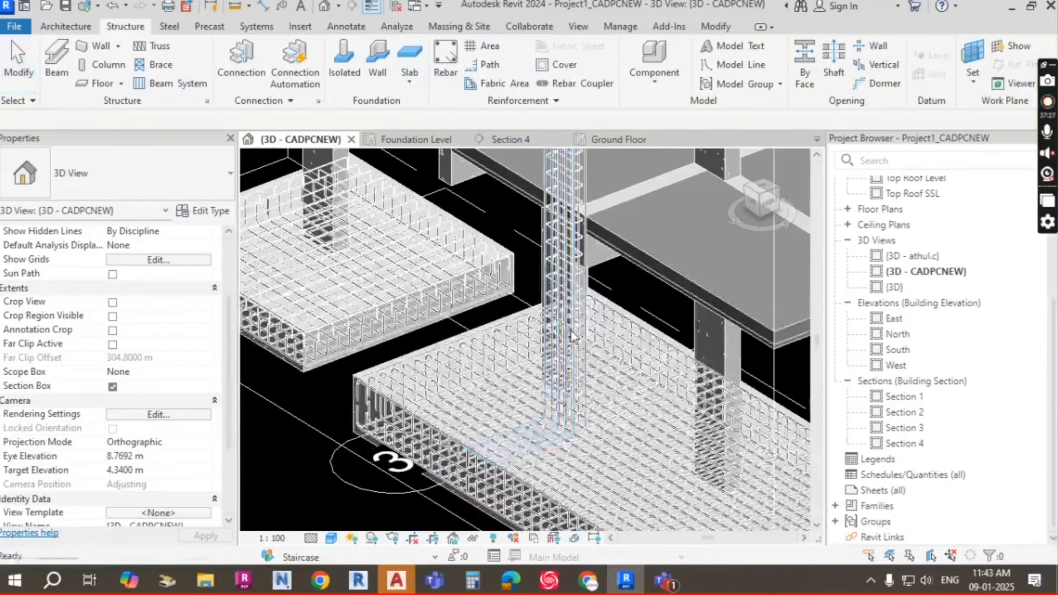
Switch to the AutoCAD structural drawing, dismiss the licence notice, and review the Footings Schedule
click(396, 580)
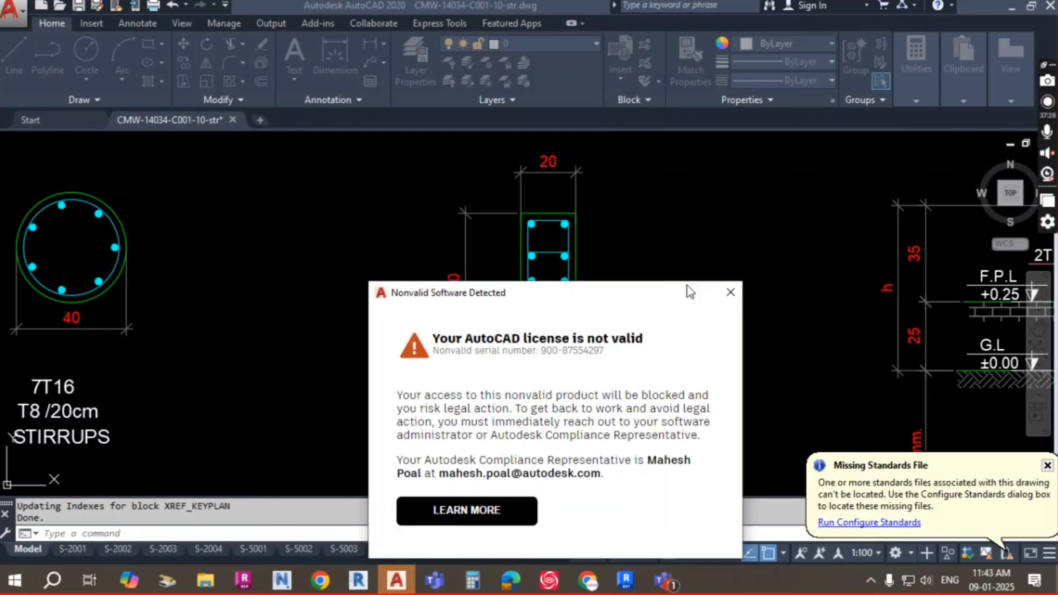
click(729, 294)
scroll(592, 250, down, 3)
middle_drag(366, 307, 335, 168)
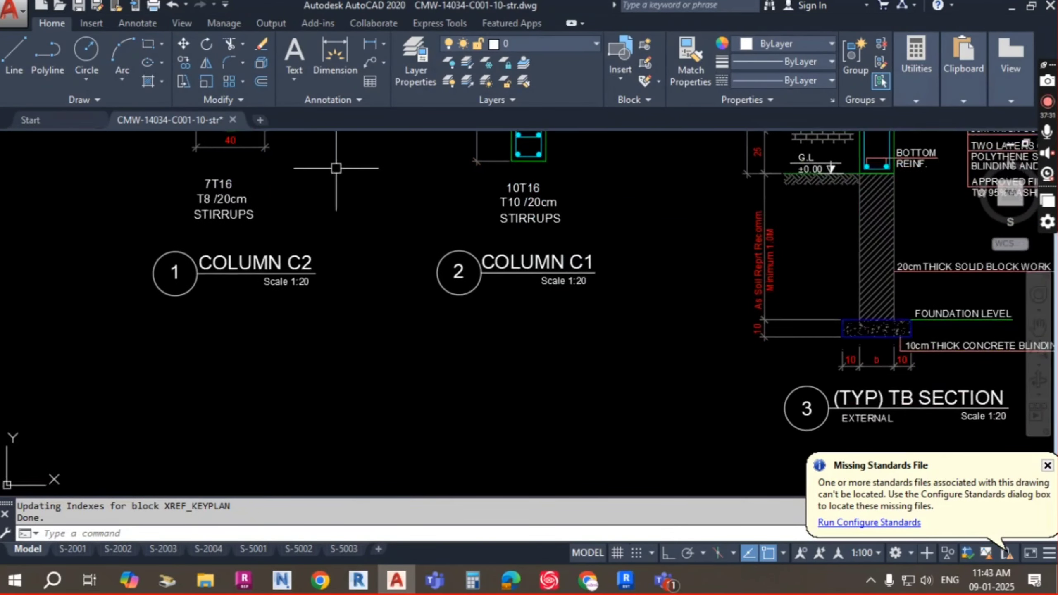
scroll(458, 250, down, 5)
scroll(536, 274, up, 6)
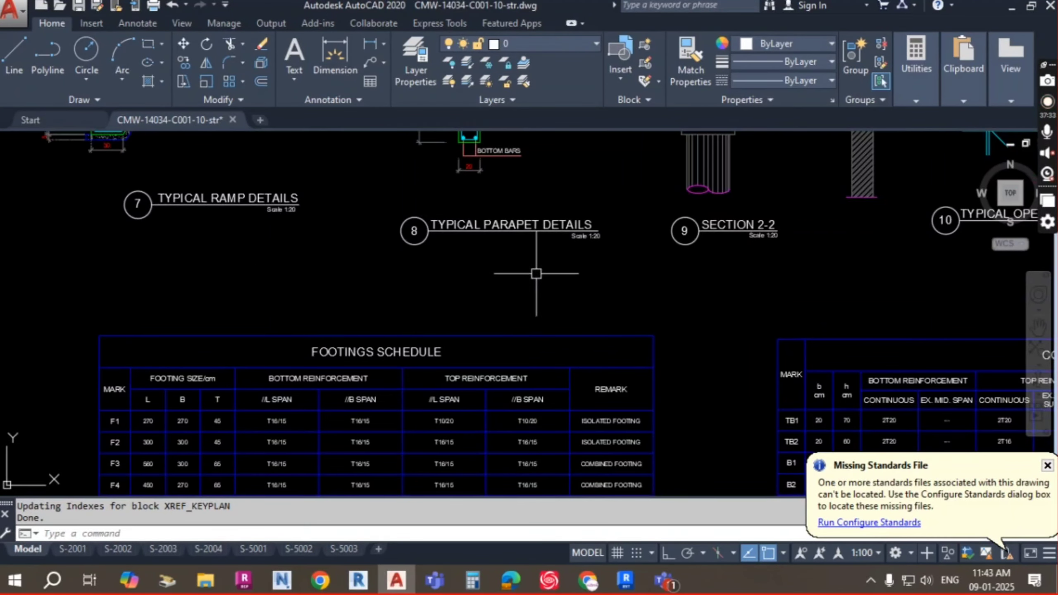
middle_drag(477, 344, 595, 179)
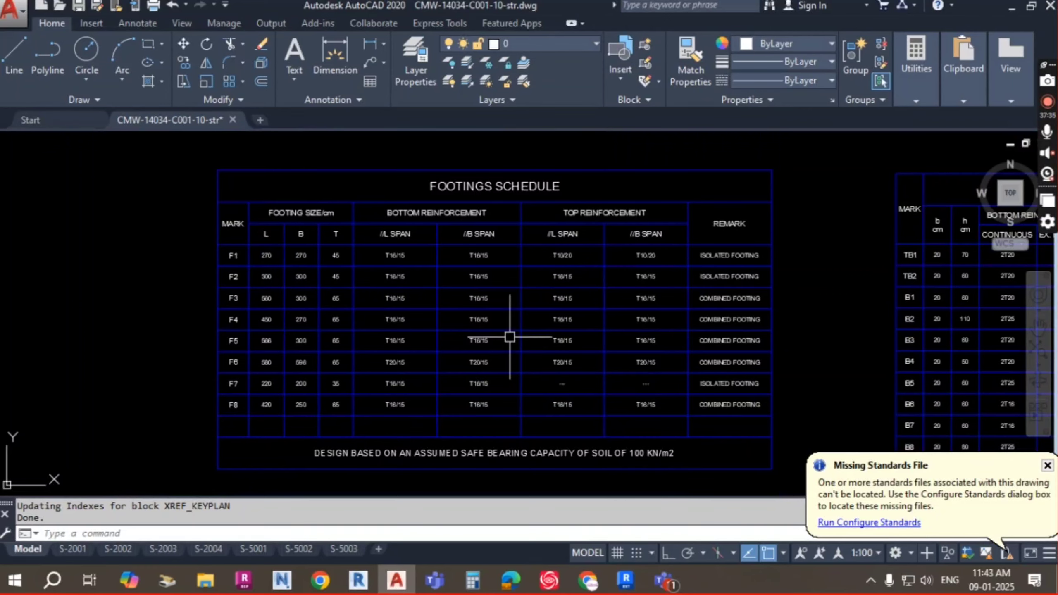
Examine the Column C2 and Column C1 details for their vertical bars and stirrups
scroll(551, 288, down, 5)
mouse_move(504, 232)
middle_down()
mouse_move(508, 340)
mouse_move(533, 390)
middle_up()
scroll(569, 386, up, 8)
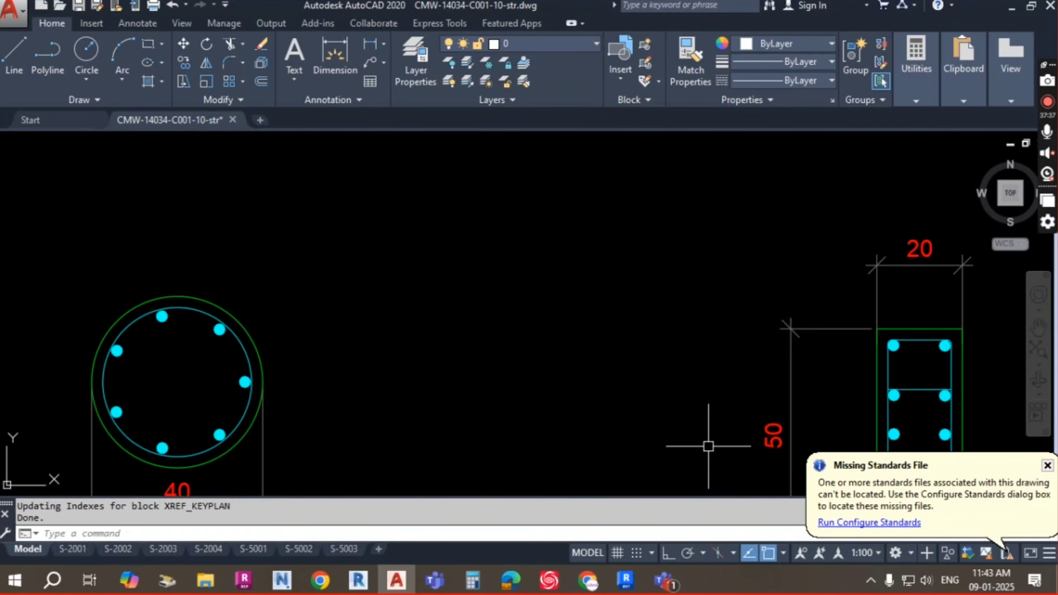
mouse_move(707, 446)
middle_down()
mouse_move(619, 291)
mouse_move(619, 243)
middle_up()
scroll(618, 355, down, 5)
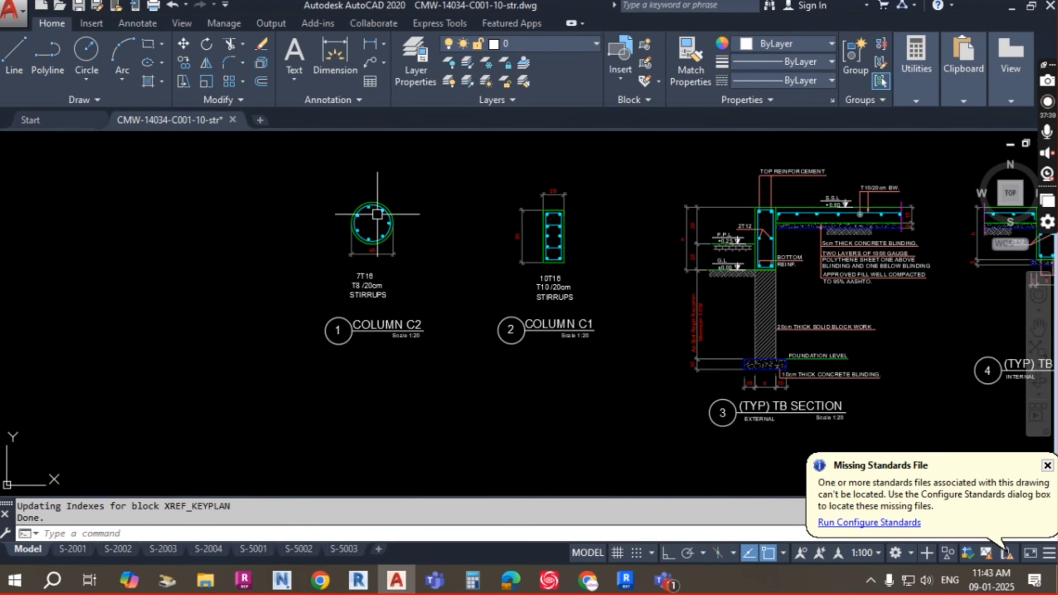
scroll(377, 214, up, 5)
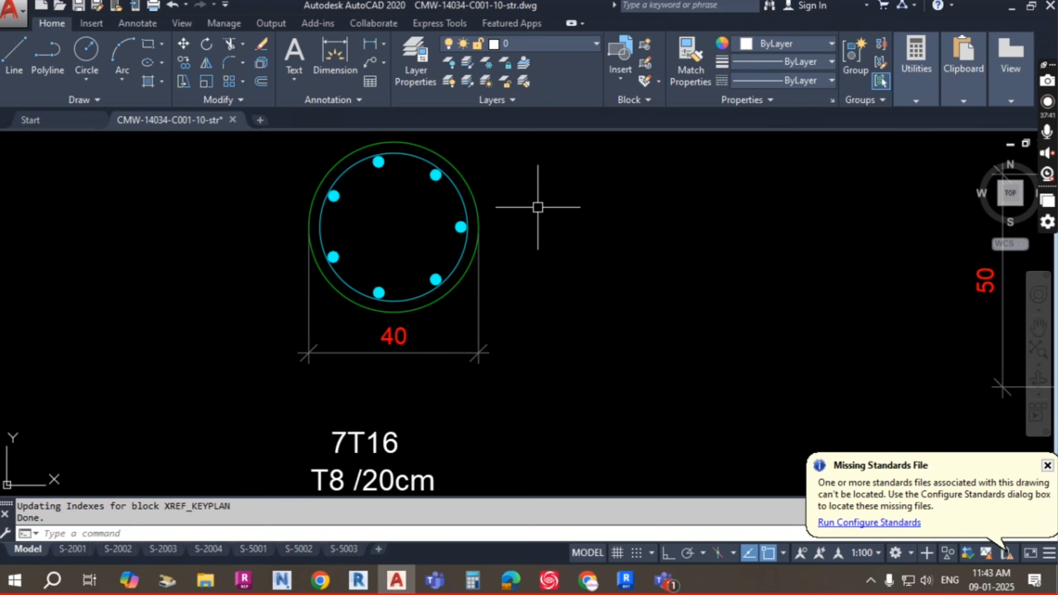
scroll(412, 226, down, 6)
scroll(399, 228, up, 5)
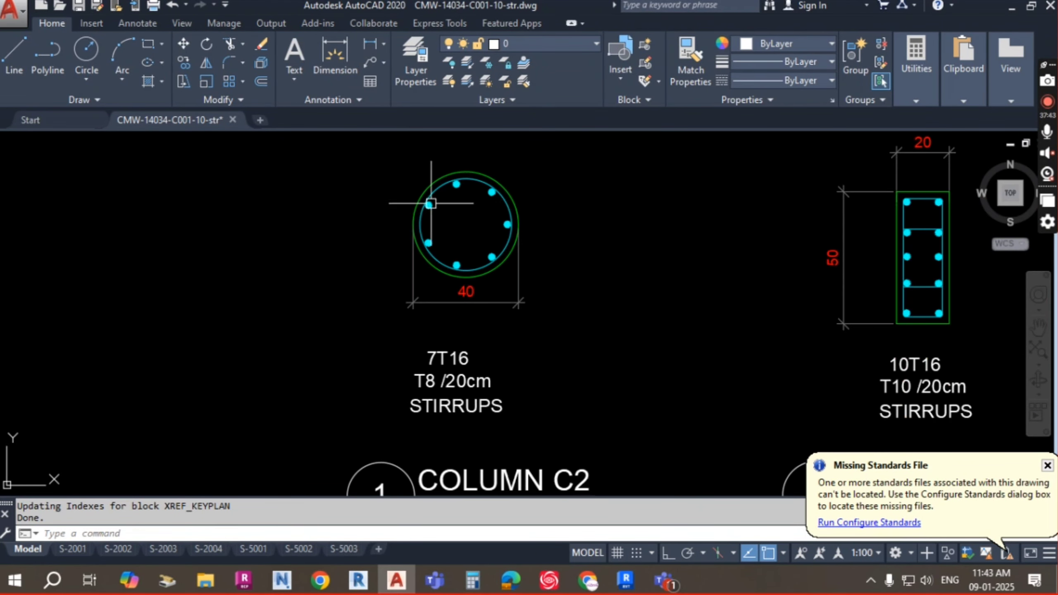
scroll(489, 252, down, 8)
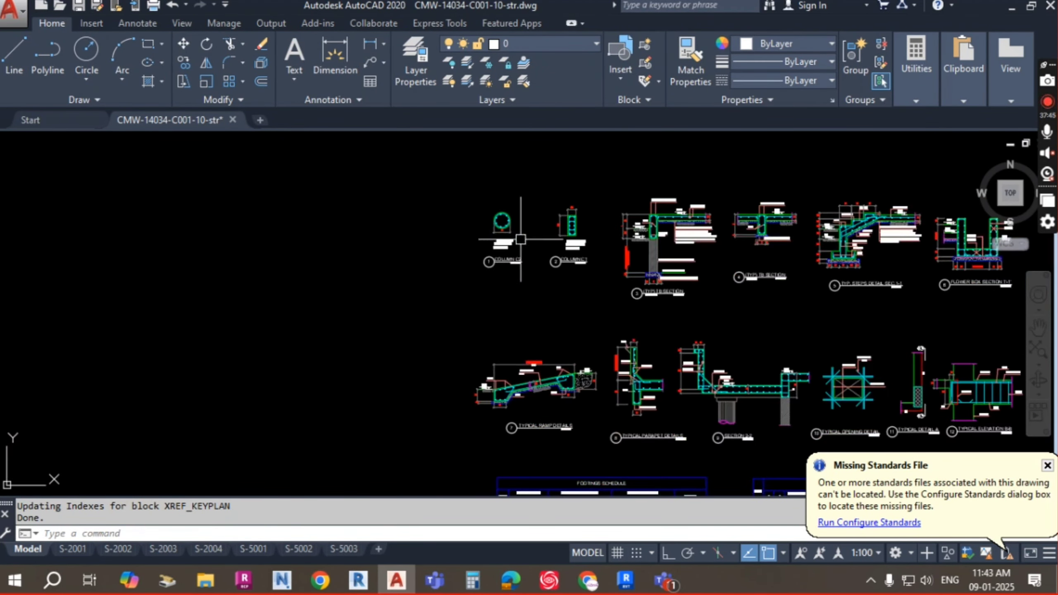
Review the Footings Schedule again and return to the {3D - CADPCNEW} view in Revit
scroll(483, 207, up, 5)
middle_drag(455, 245, 451, 348)
scroll(369, 280, up, 3)
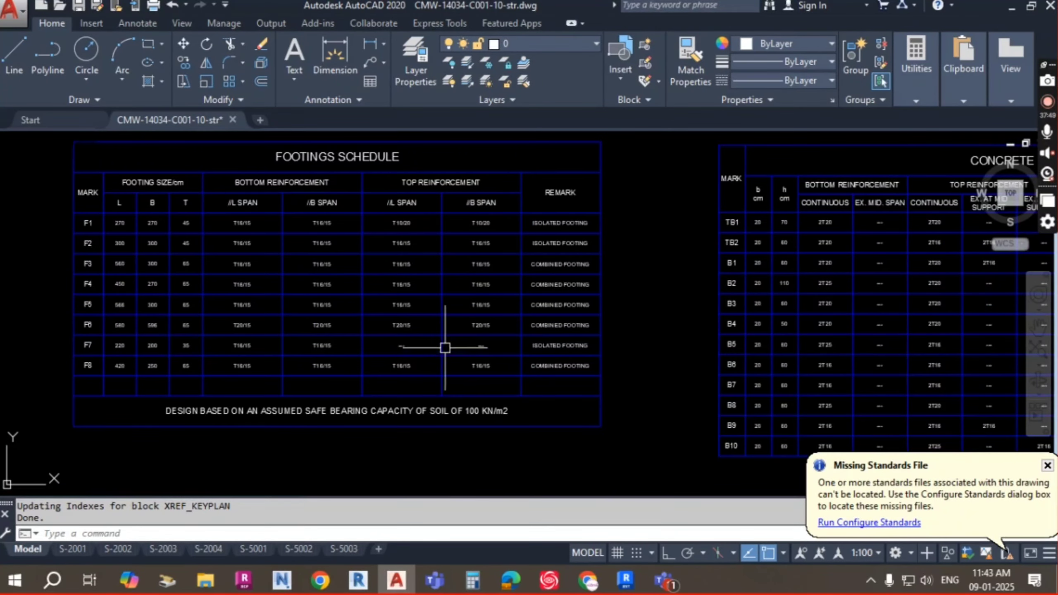
scroll(443, 347, down, 5)
key(alt+Tab)
click(500, 204)
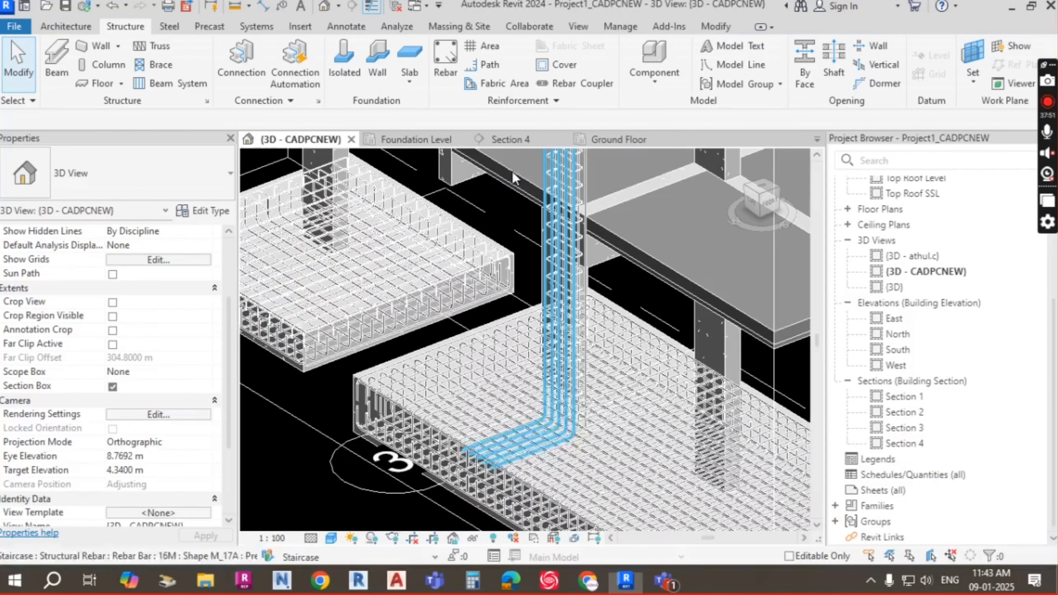
Examine the footing bar cages and the bent vertical column bars at their base from both sides of the model
scroll(581, 306, up, 3)
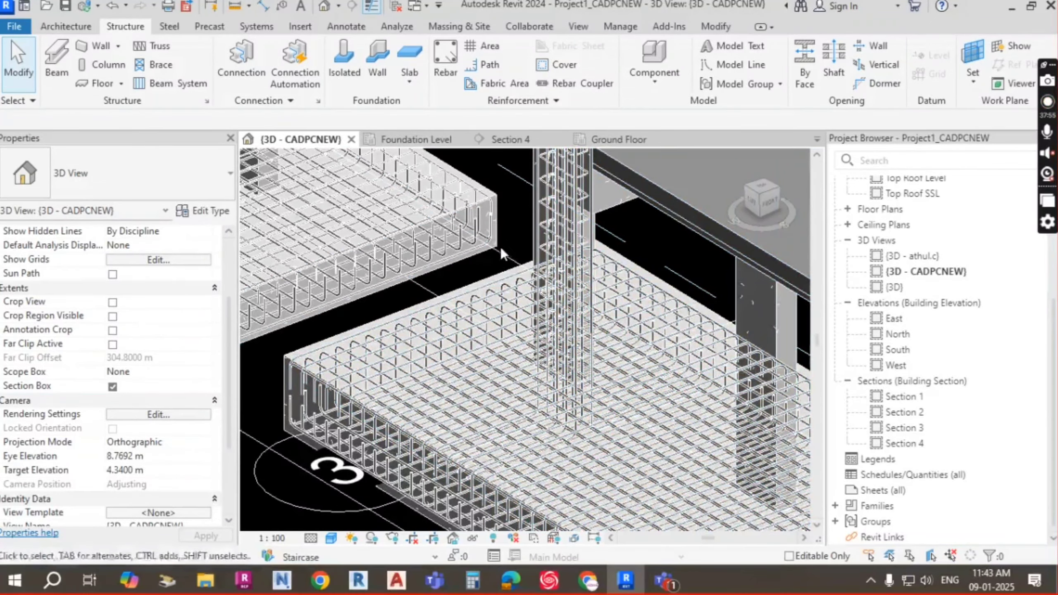
scroll(502, 310, up, 2)
scroll(429, 236, down, 5)
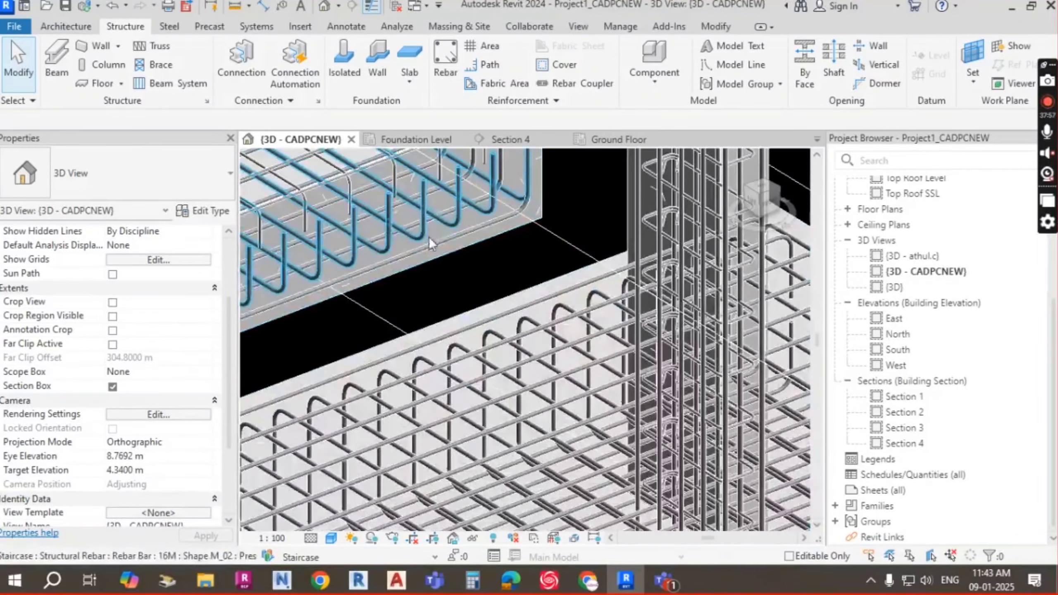
scroll(530, 350, up, 1)
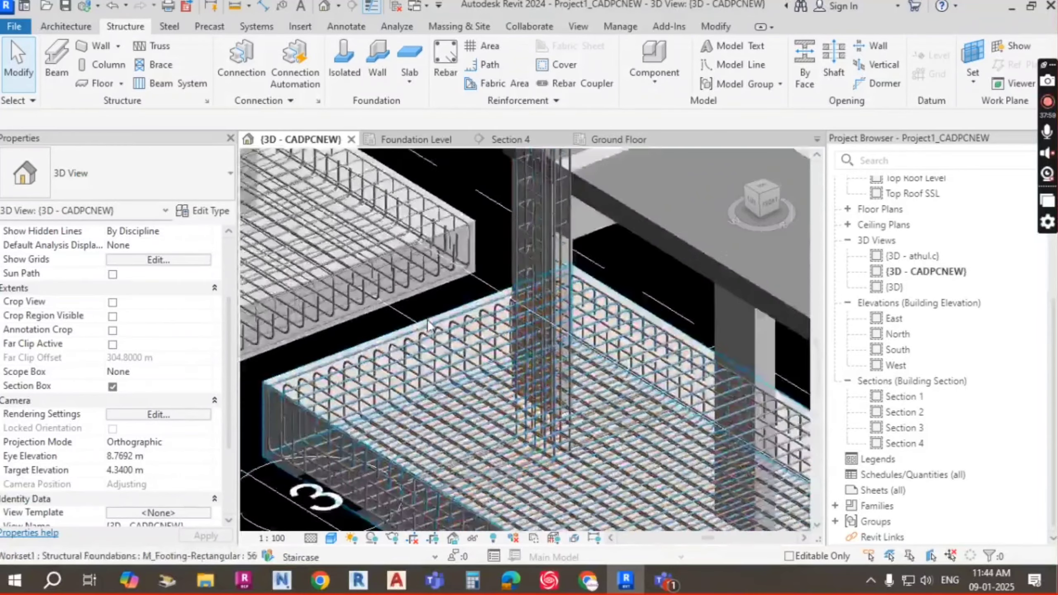
scroll(510, 375, down, 6)
middle_drag(510, 392, 463, 336)
scroll(527, 356, up, 2)
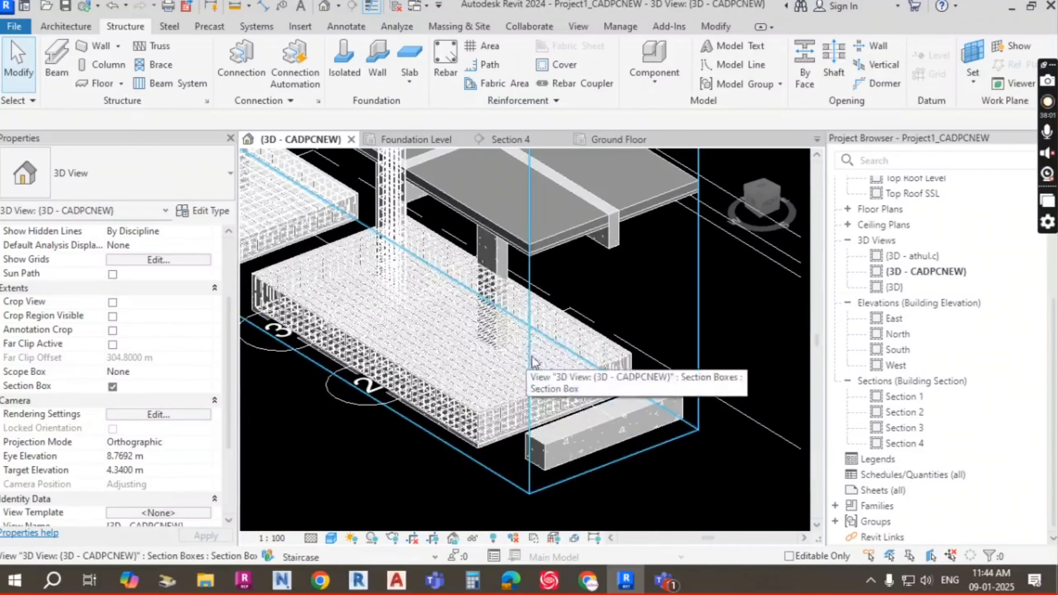
scroll(558, 375, up, 2)
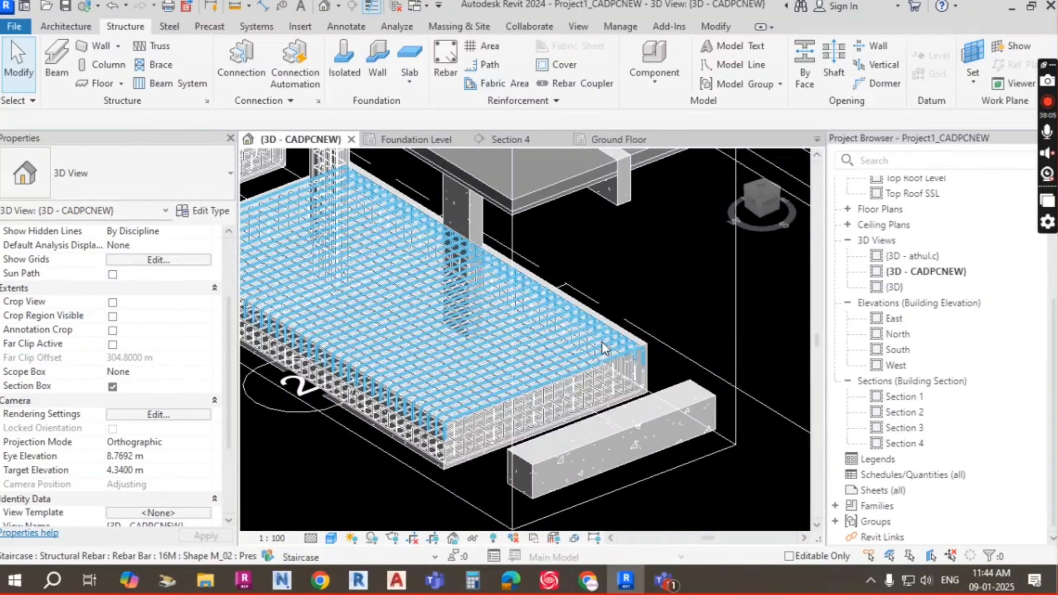
shift+middle_drag(658, 426, 497, 258)
key(Escape)
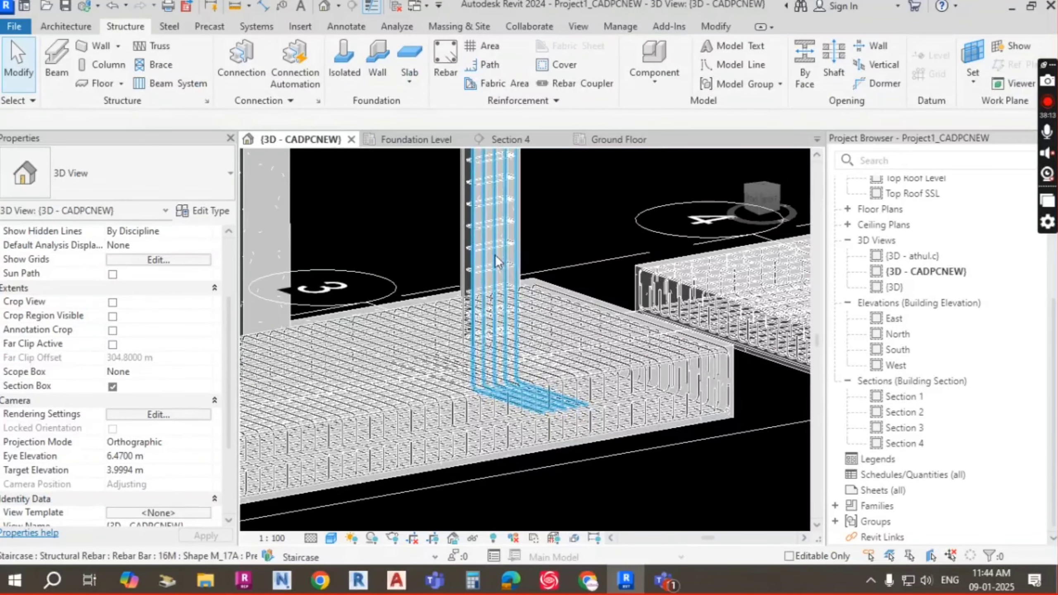
Select the 10M M_T1 tie set on the column, inspect it from another angle, and clear the selection
scroll(478, 231, up, 5)
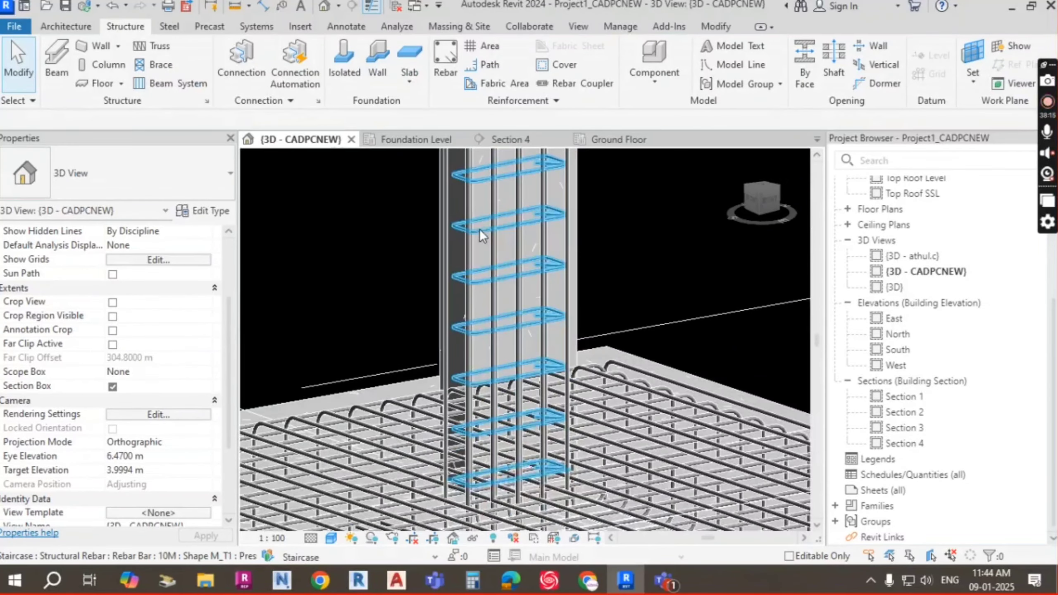
click(485, 236)
shift+middle_drag(535, 314, 640, 296)
key(Escape)
scroll(621, 349, up, 1)
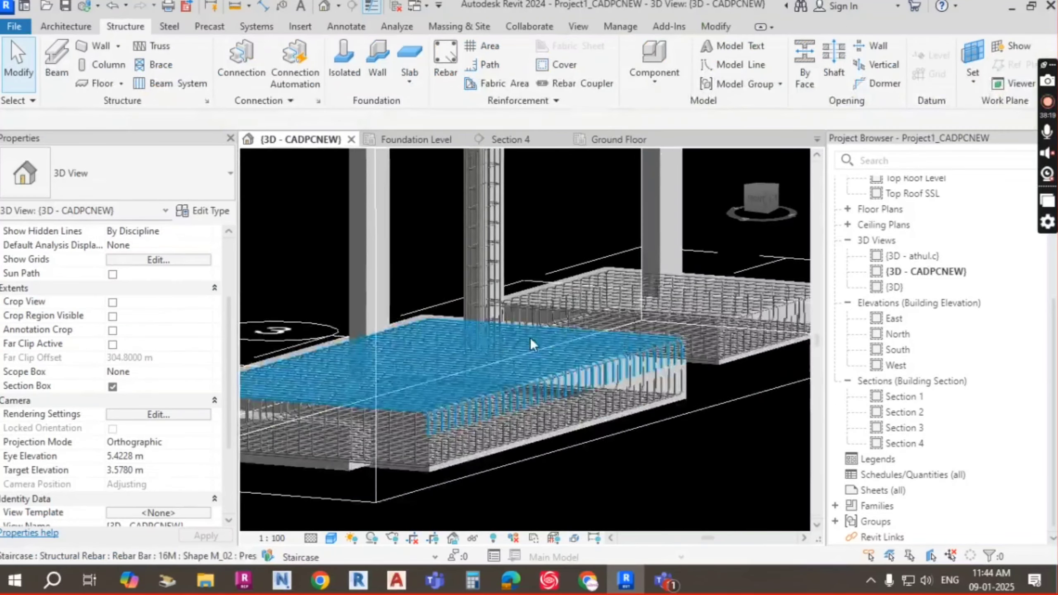
Examine the 16M vertical bars and ties along the column, from the footings past the Ground Floor slab
scroll(531, 339, down, 2)
scroll(532, 332, down, 3)
shift+middle_drag(532, 332, 545, 236)
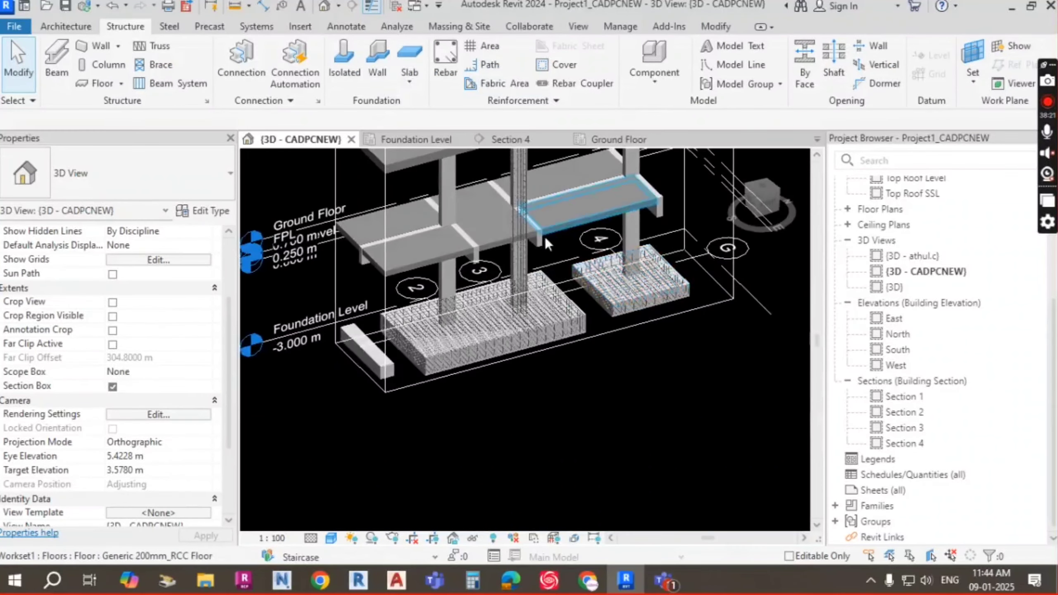
scroll(544, 299, up, 4)
middle_drag(544, 300, 468, 311)
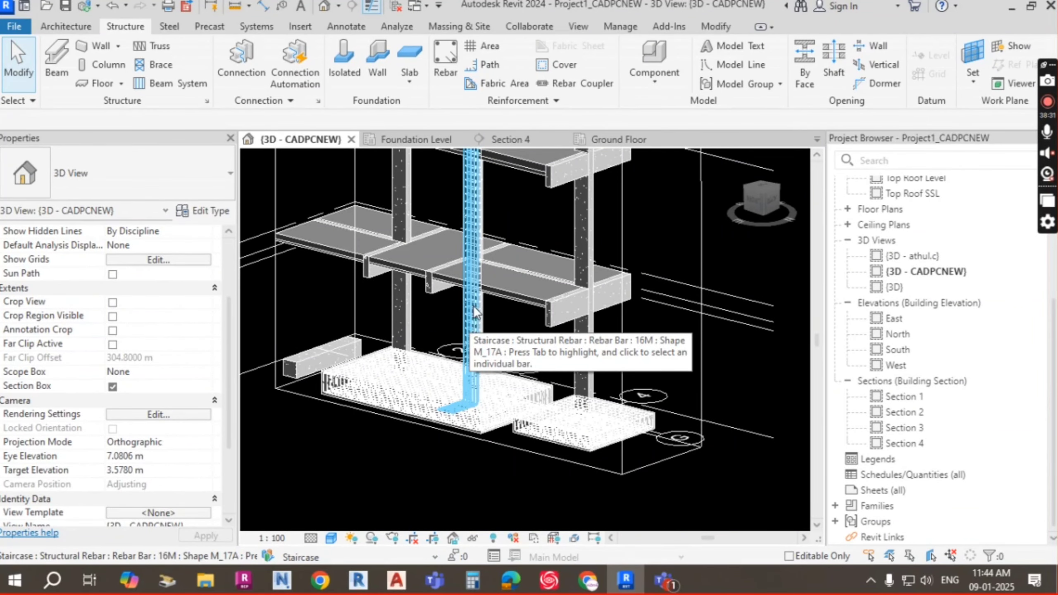
scroll(469, 319, up, 5)
scroll(469, 278, down, 3)
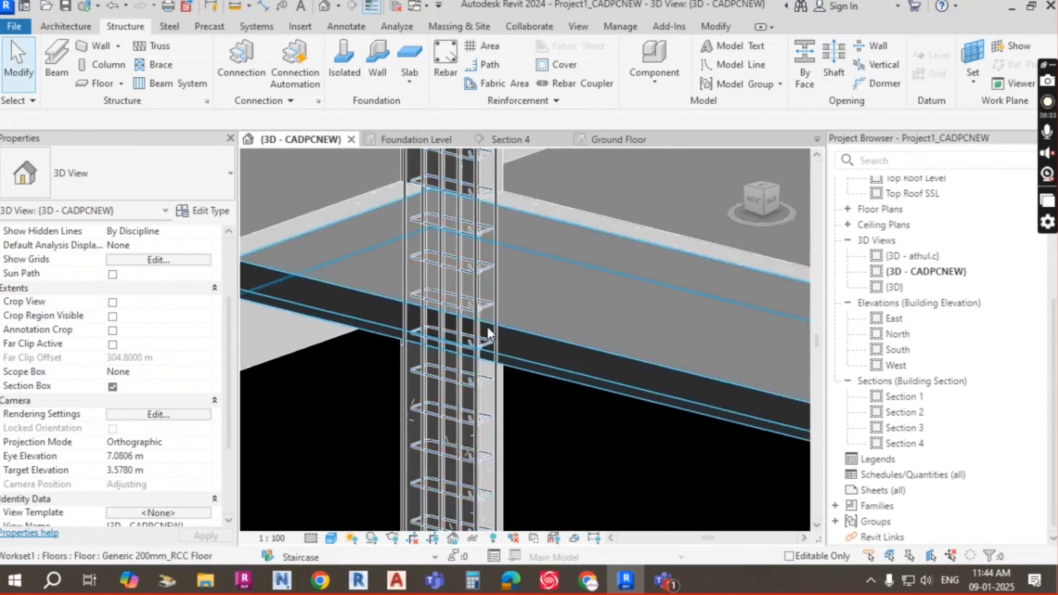
middle_drag(487, 327, 502, 216)
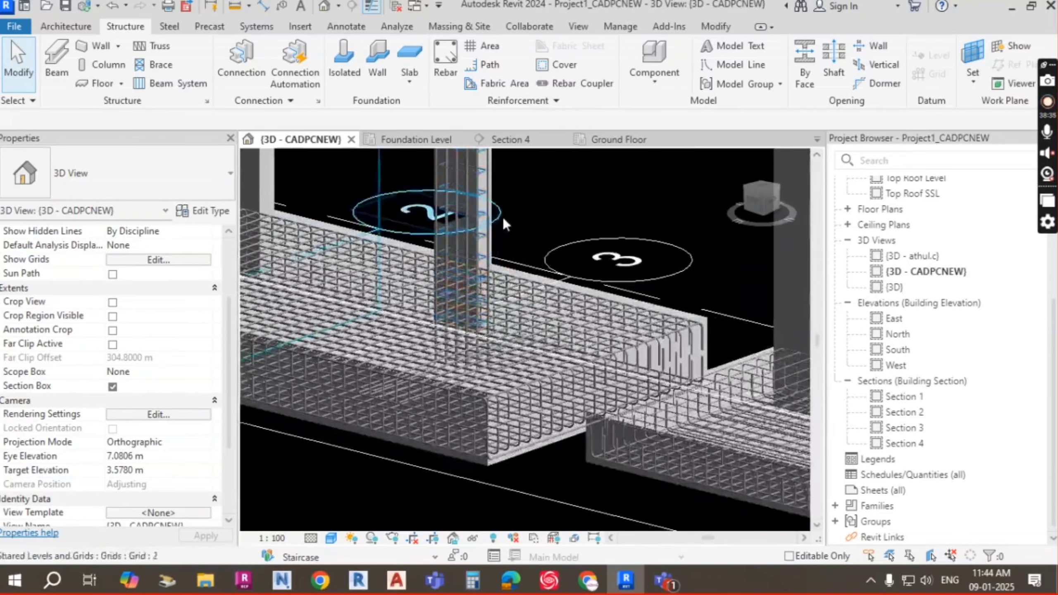
scroll(509, 242, up, 5)
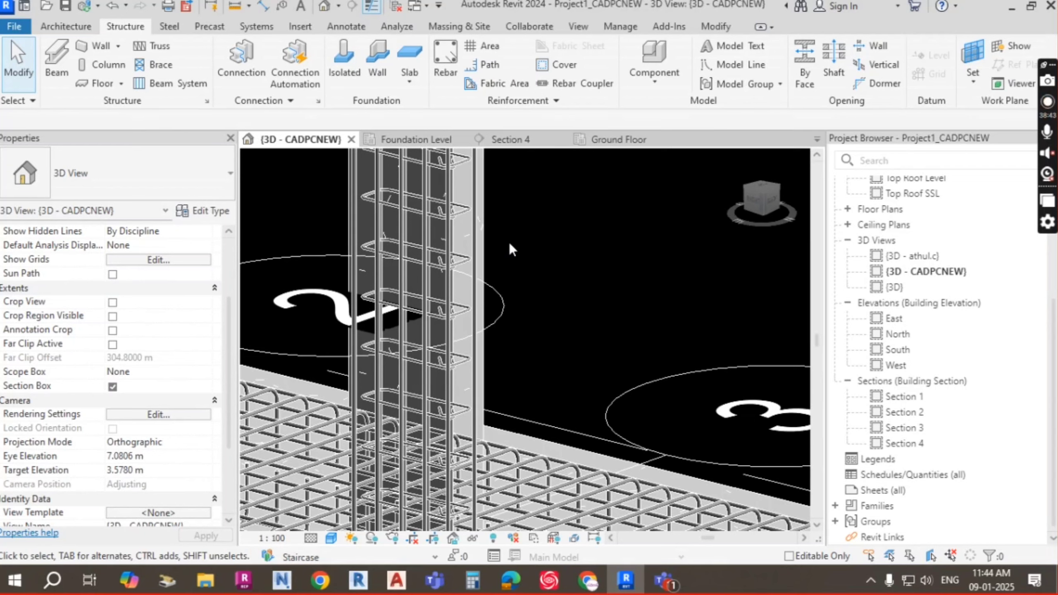
scroll(583, 240, up, 1)
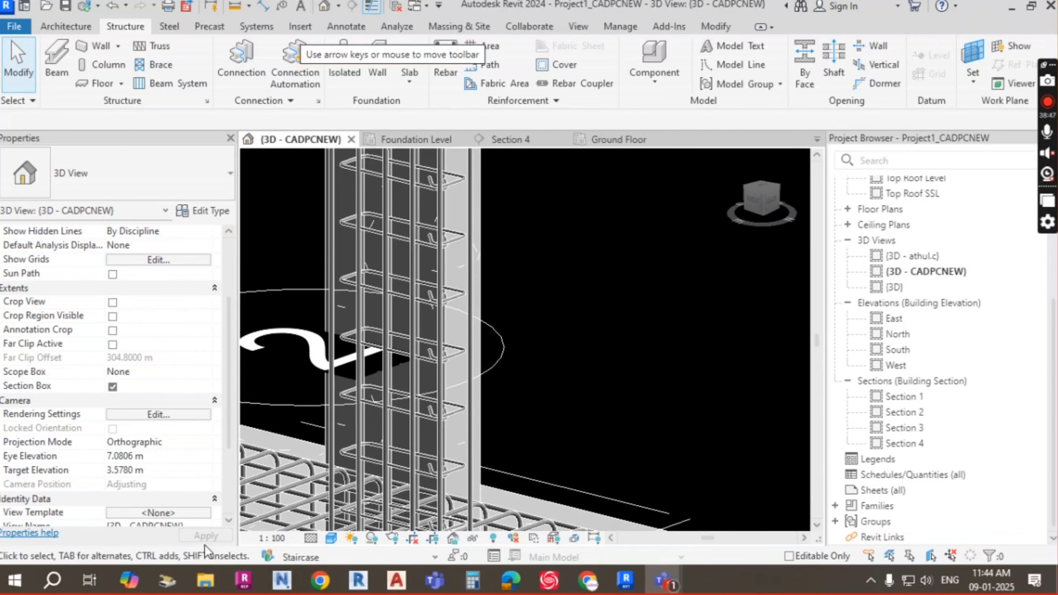
Start the rebar Cover tool, pick the reinforced column as the element, and open the Rebar Cover Settings
click(561, 62)
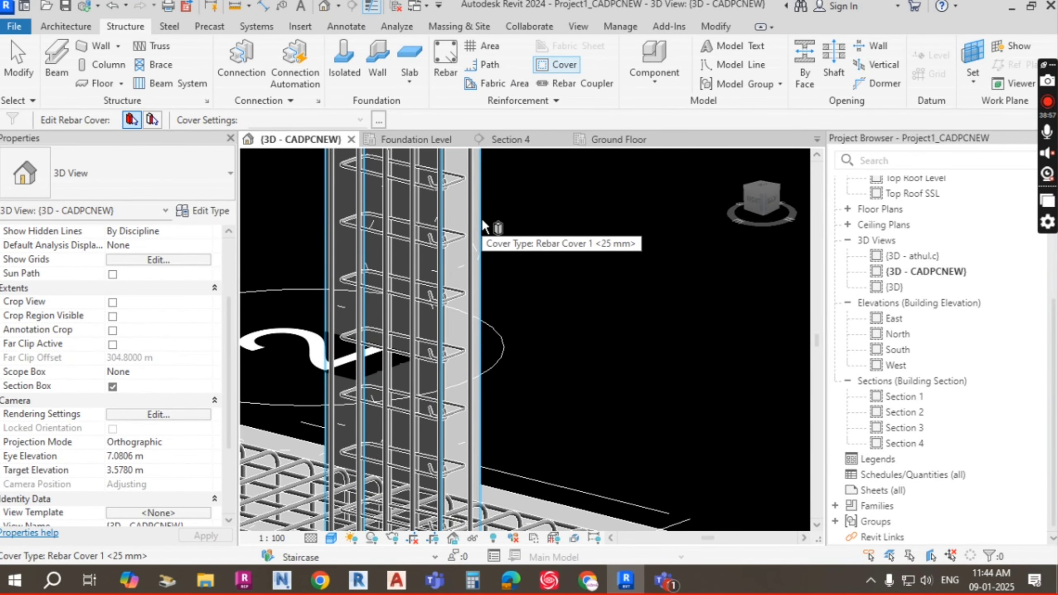
scroll(481, 220, down, 4)
scroll(487, 271, up, 5)
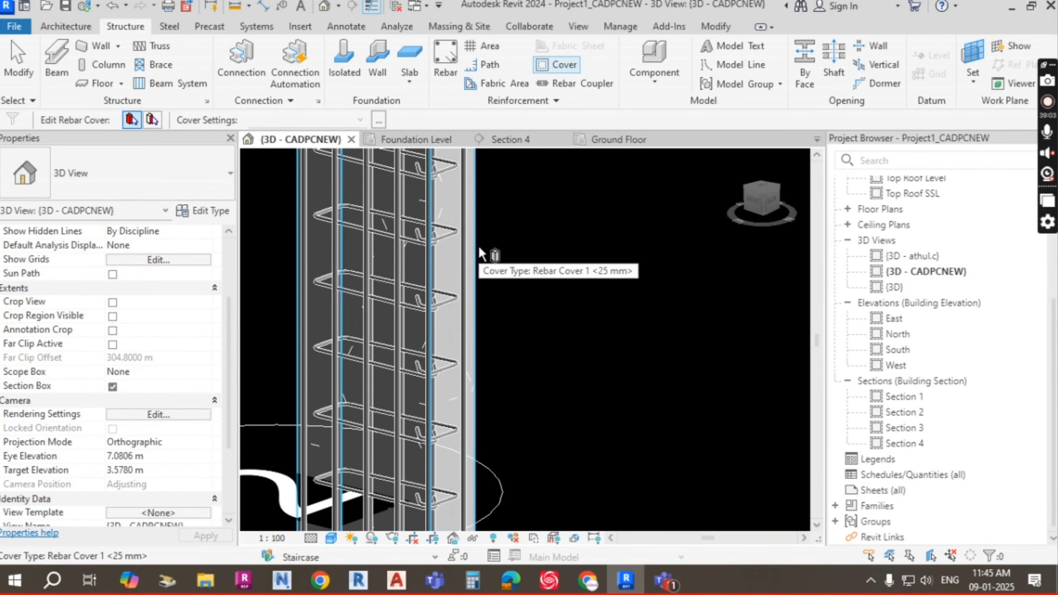
click(475, 249)
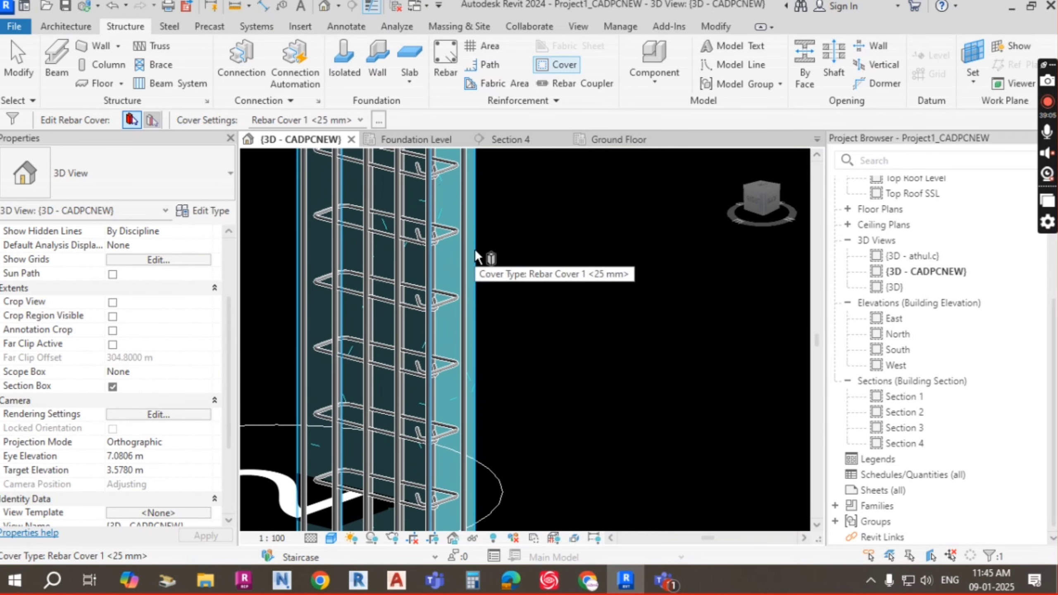
click(356, 122)
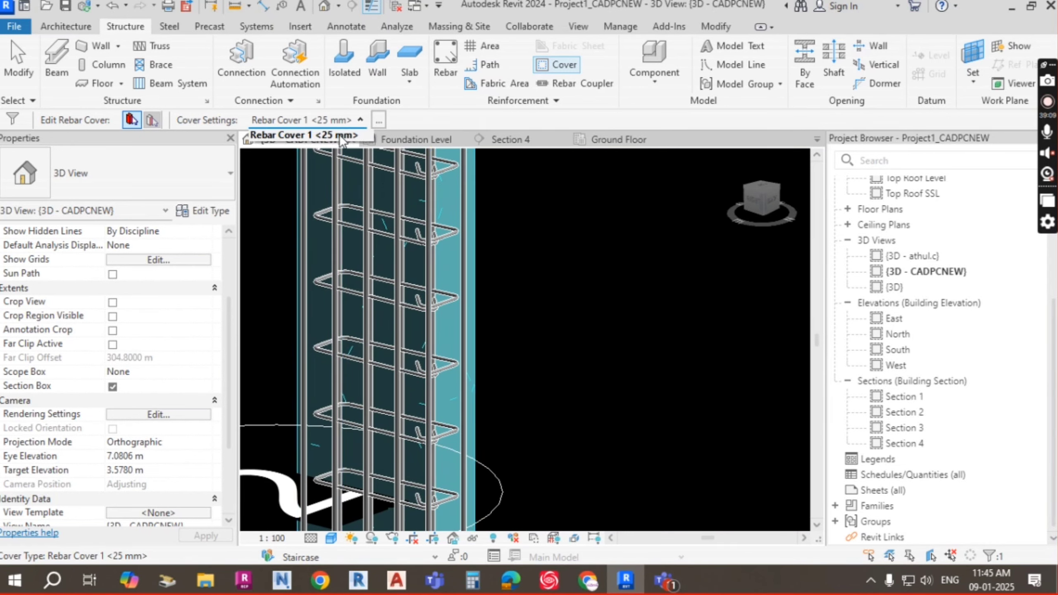
click(379, 119)
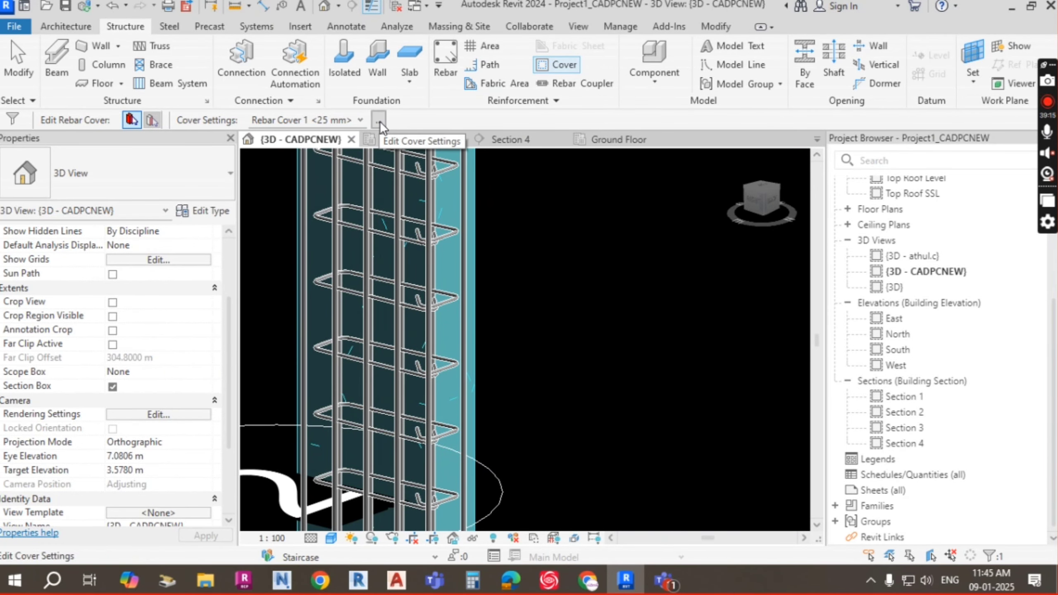
click(380, 121)
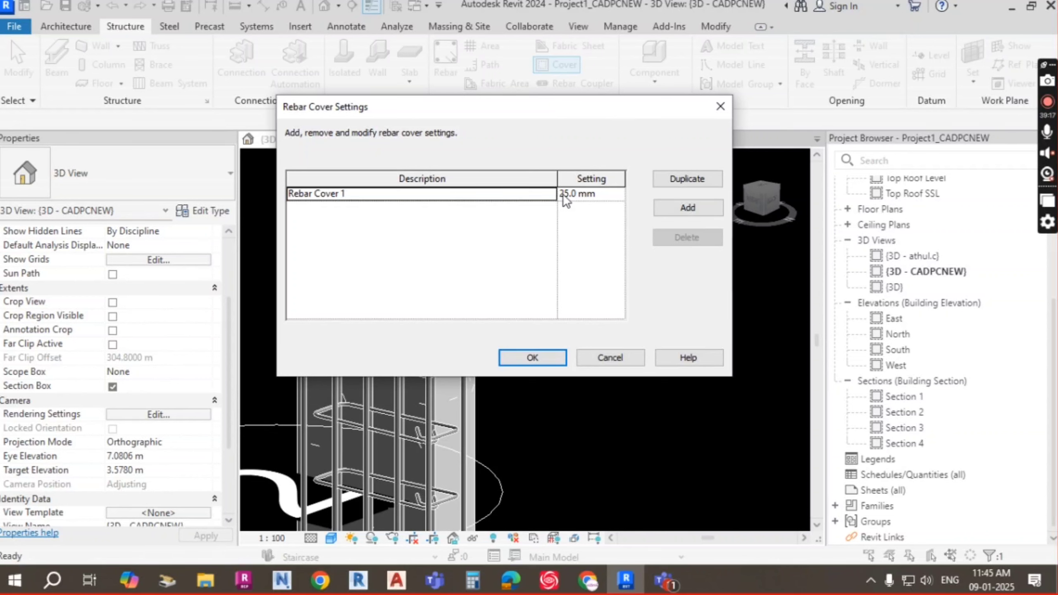